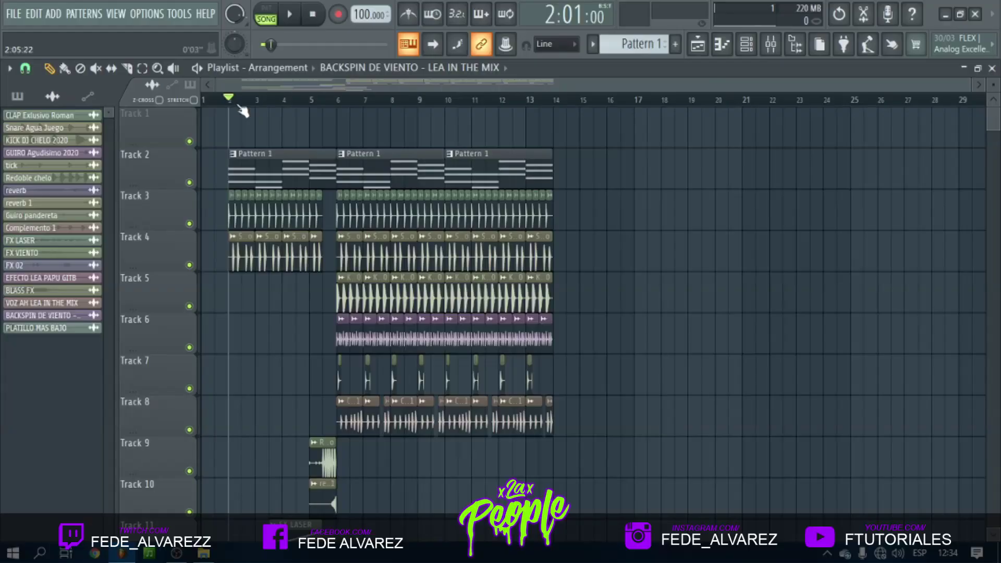
Play the song arrangement, and audition Pattern 1 in pattern mode with the channel rack open
{"action": "scroll", "coordinate": [621, 213], "scroll_direction": "down", "scroll_amount": 5}
{"action": "key", "text": "space"}
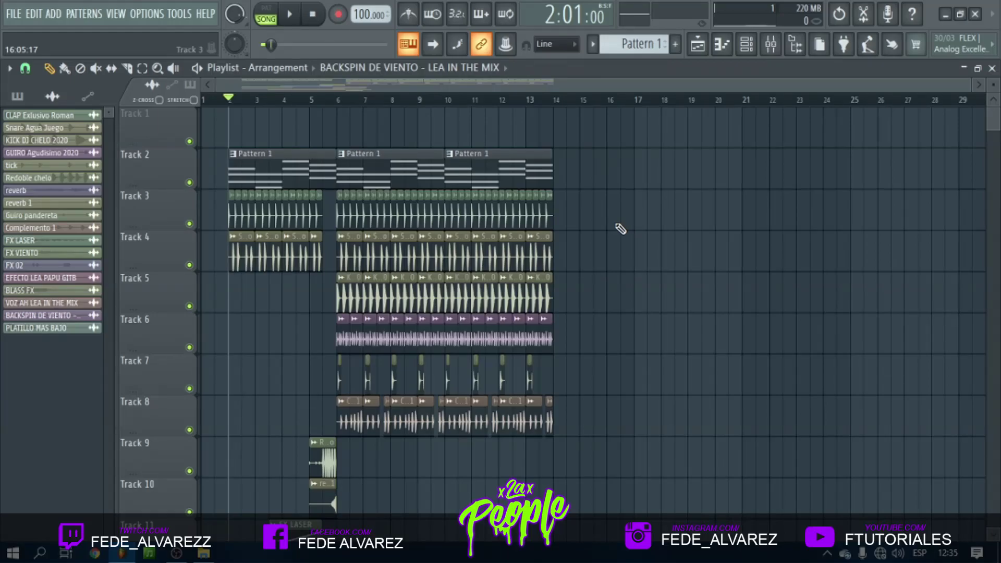
{"action": "left_click", "coordinate": [746, 44]}
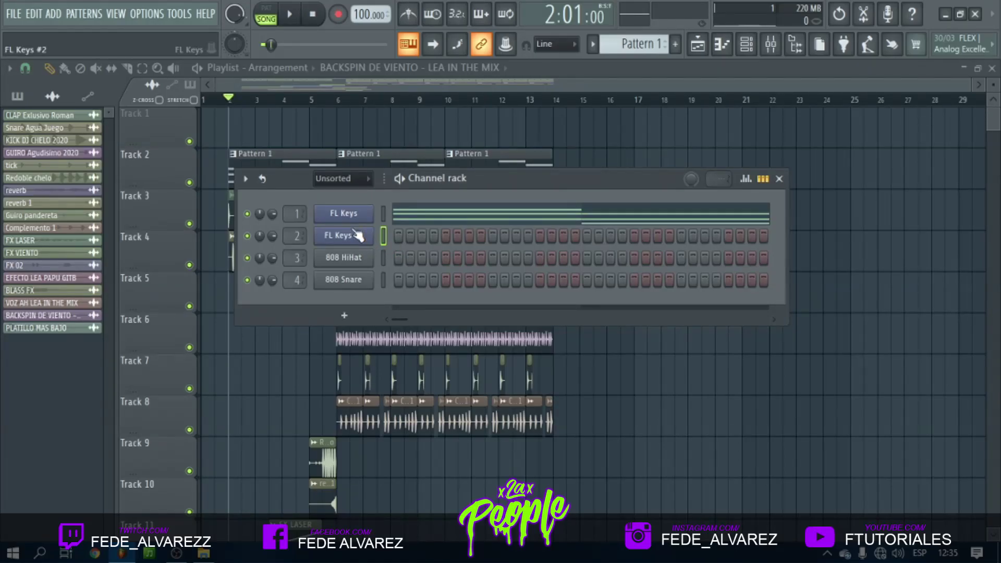
{"action": "left_click", "coordinate": [266, 8]}
{"action": "left_click_drag", "start_coordinate": [468, 178], "coordinate": [458, 181]}
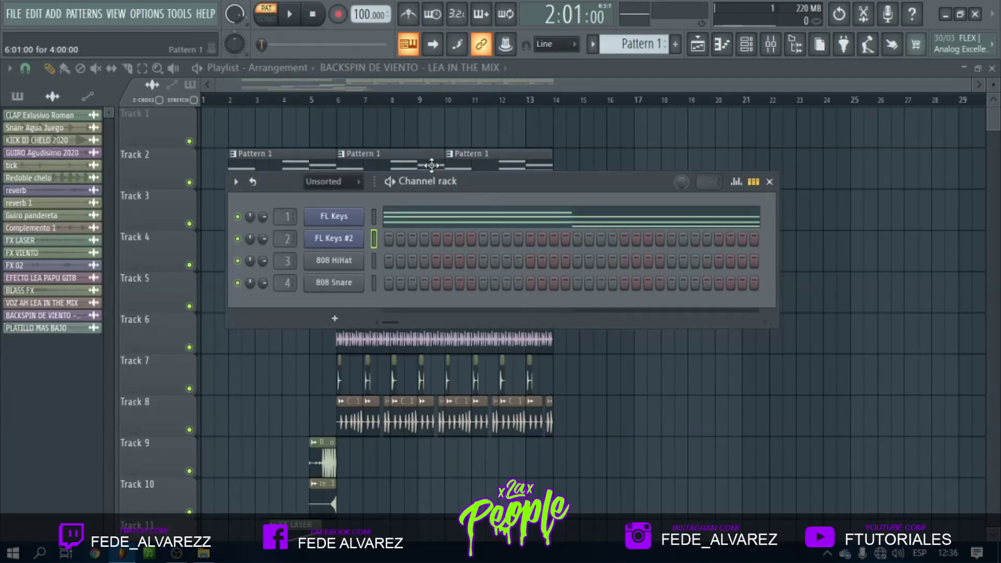
{"action": "left_click", "coordinate": [289, 14]}
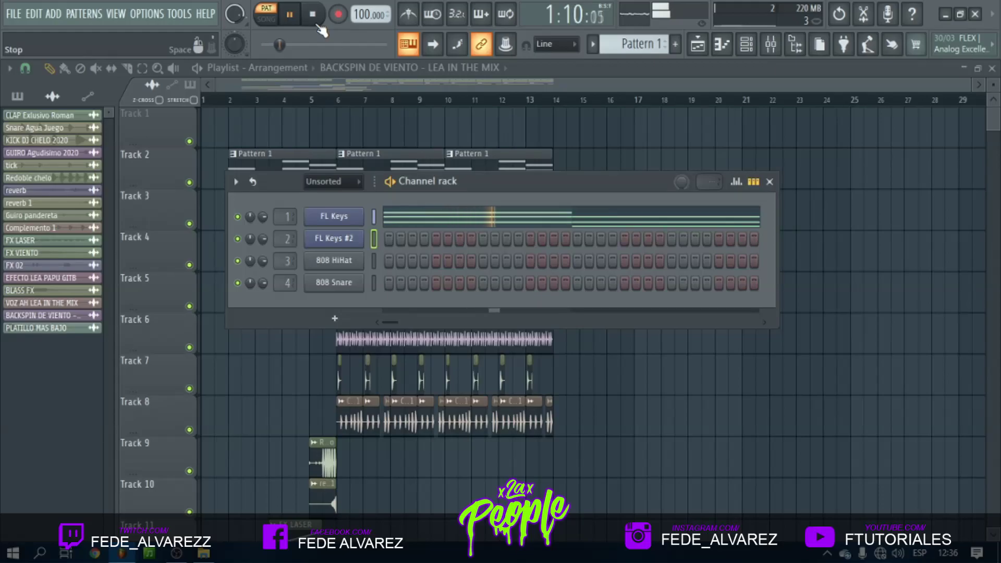
{"action": "left_click", "coordinate": [314, 17]}
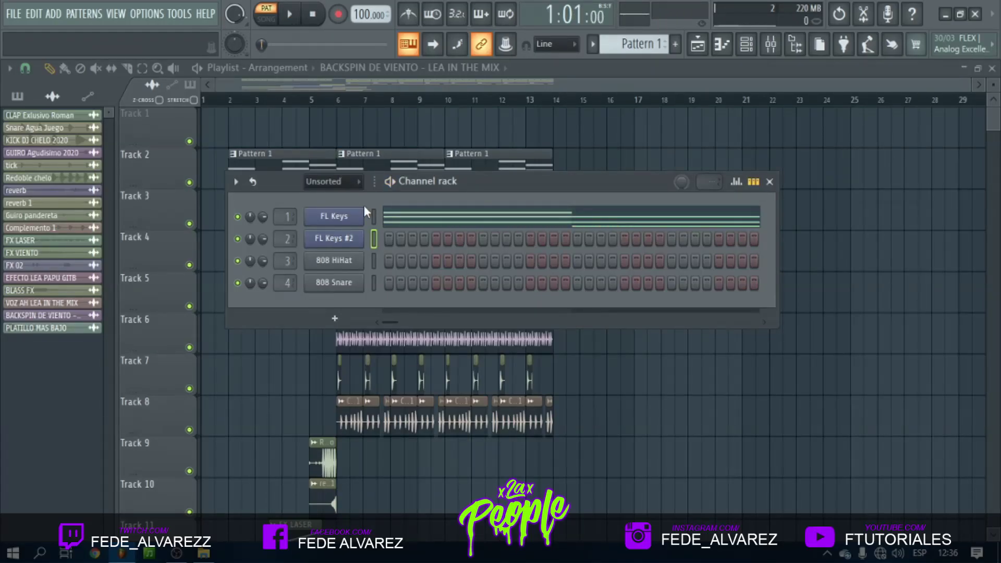
Add an Audio Clip channel to the channel rack and look over its empty sample settings
{"action": "left_click", "coordinate": [341, 321]}
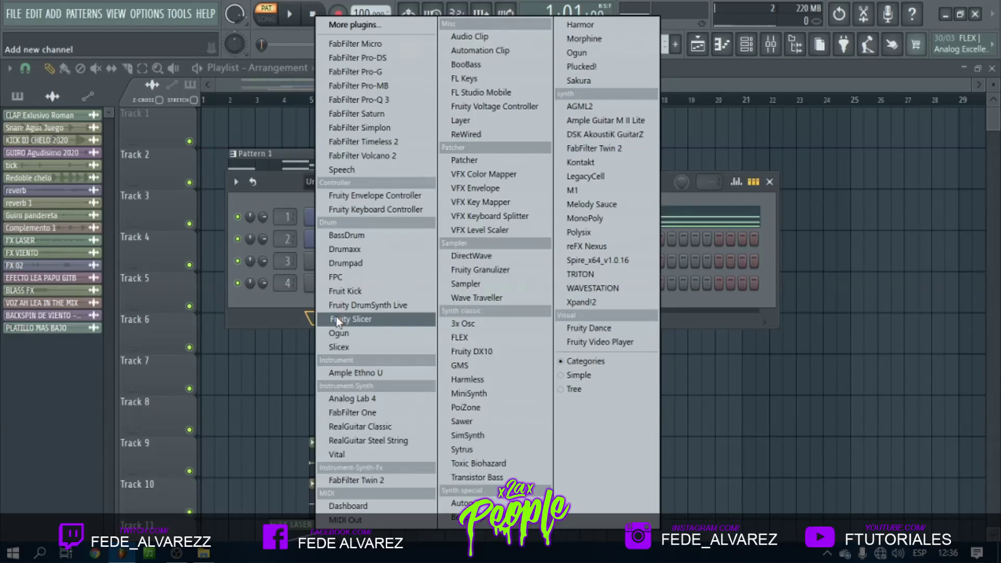
{"action": "left_click", "coordinate": [468, 37]}
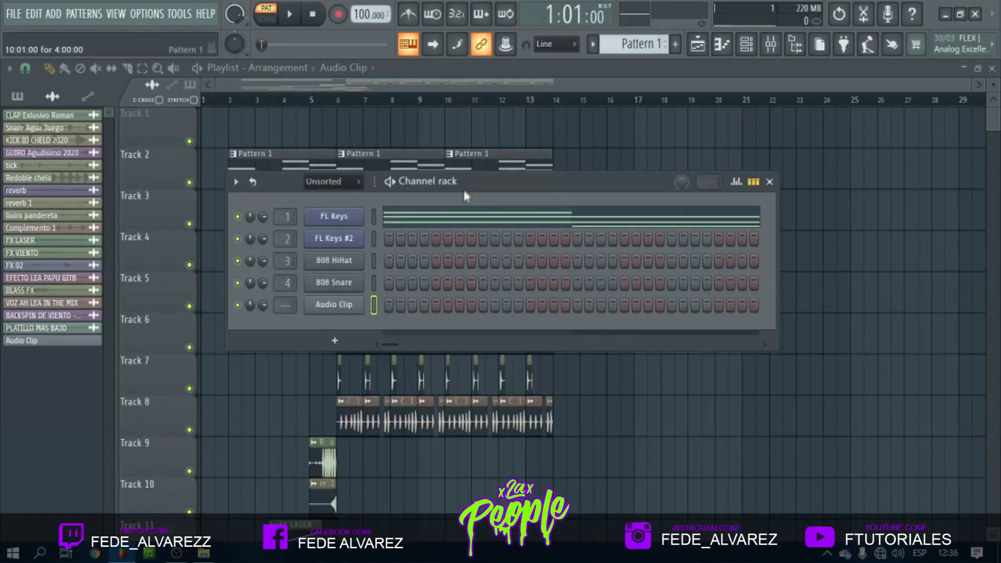
{"action": "left_click", "coordinate": [340, 307]}
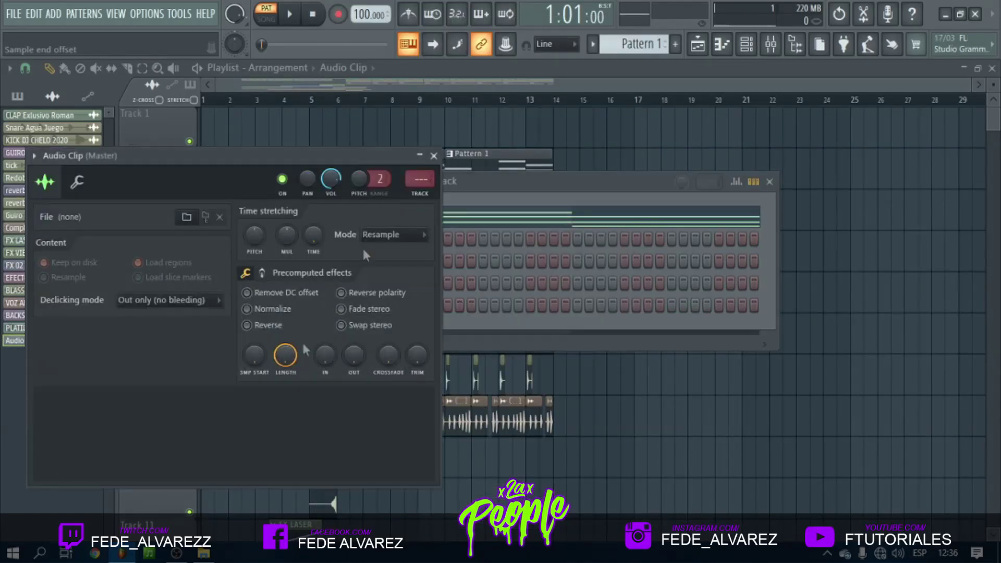
{"action": "left_click", "coordinate": [434, 156]}
Copy the FL Keys chord notes from Pattern 1 to the Audio Clip channel in Pattern 2
{"action": "left_click", "coordinate": [377, 220]}
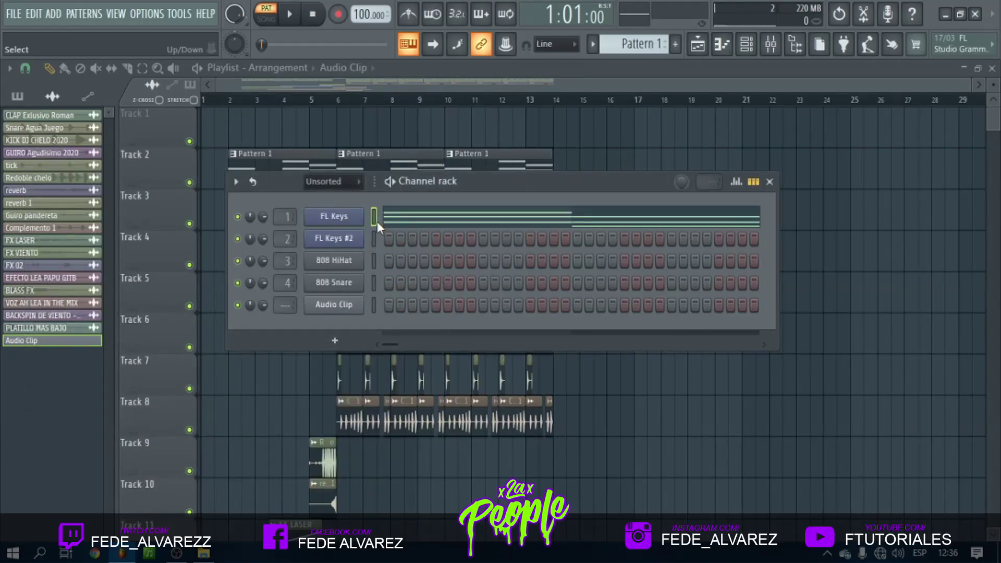
{"action": "scroll", "coordinate": [634, 45], "scroll_direction": "up", "scroll_amount": 1}
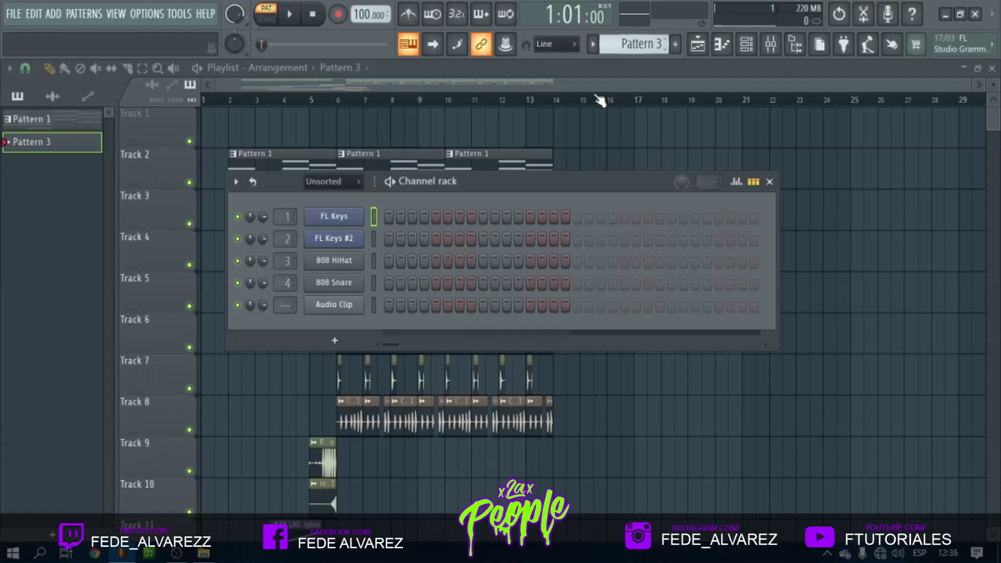
{"action": "left_click", "coordinate": [373, 307]}
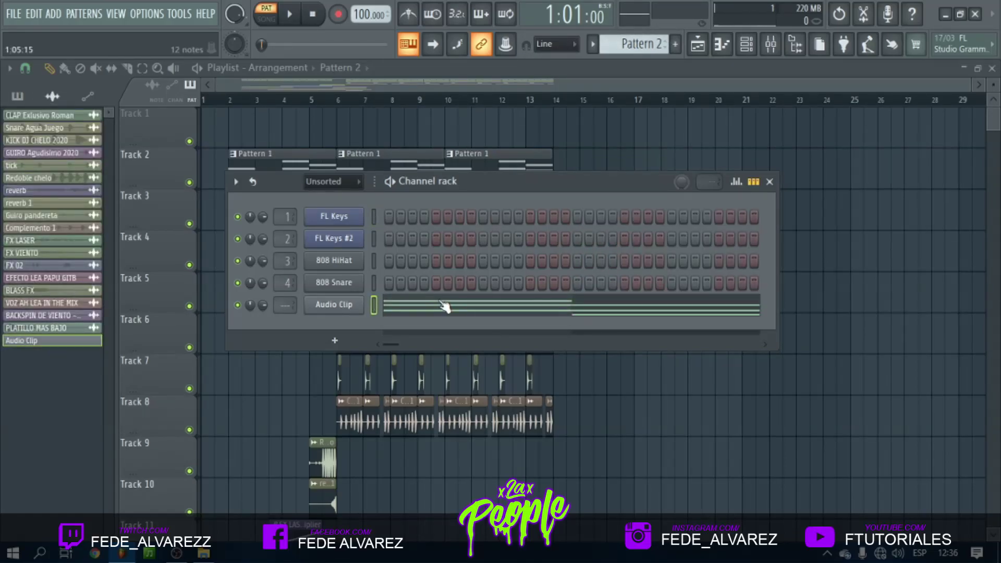
Play Pattern 2 and check whether the Audio Clip channel has a sample loaded
{"action": "key", "text": "space"}
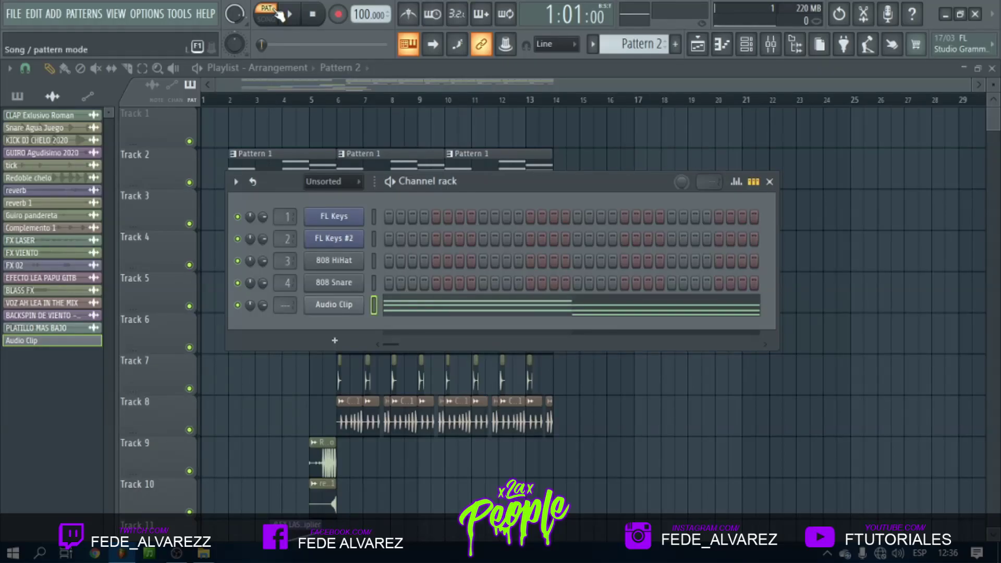
{"action": "left_click", "coordinate": [341, 308]}
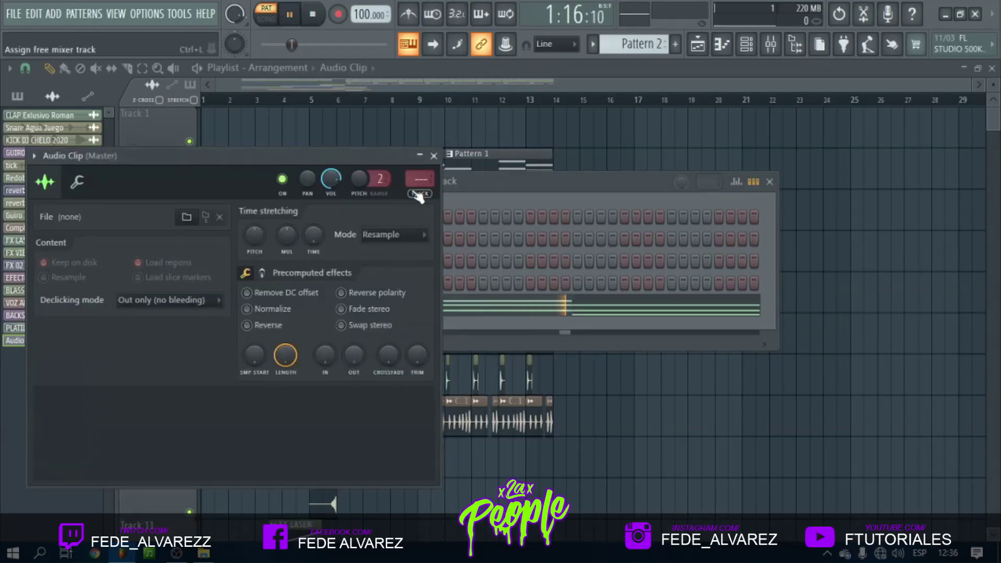
{"action": "left_click", "coordinate": [433, 156]}
{"action": "key", "text": "space"}
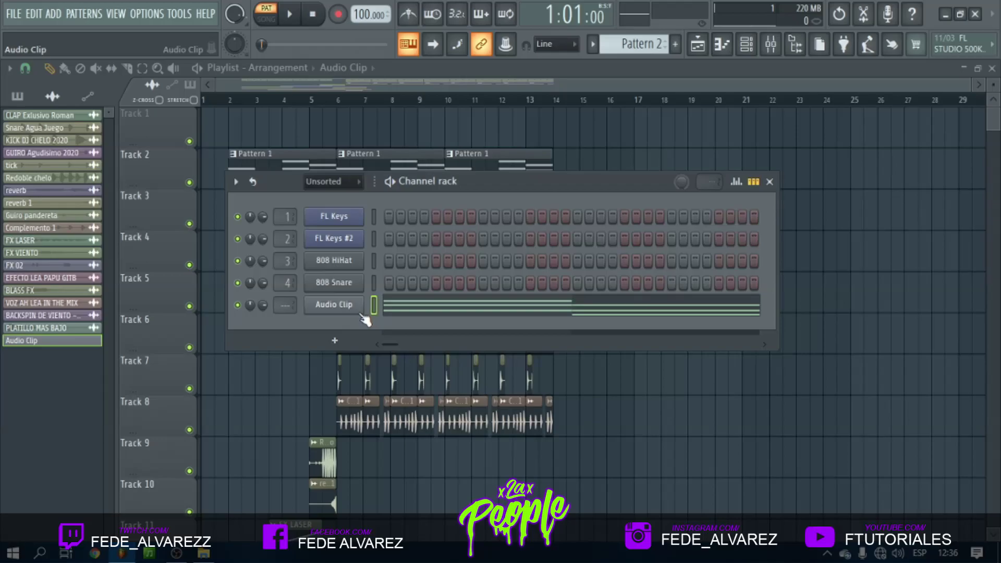
Duplicate all chord notes of the Audio Clip channel one octave higher in its piano roll, with the first chord on C6
{"action": "left_click", "coordinate": [413, 313]}
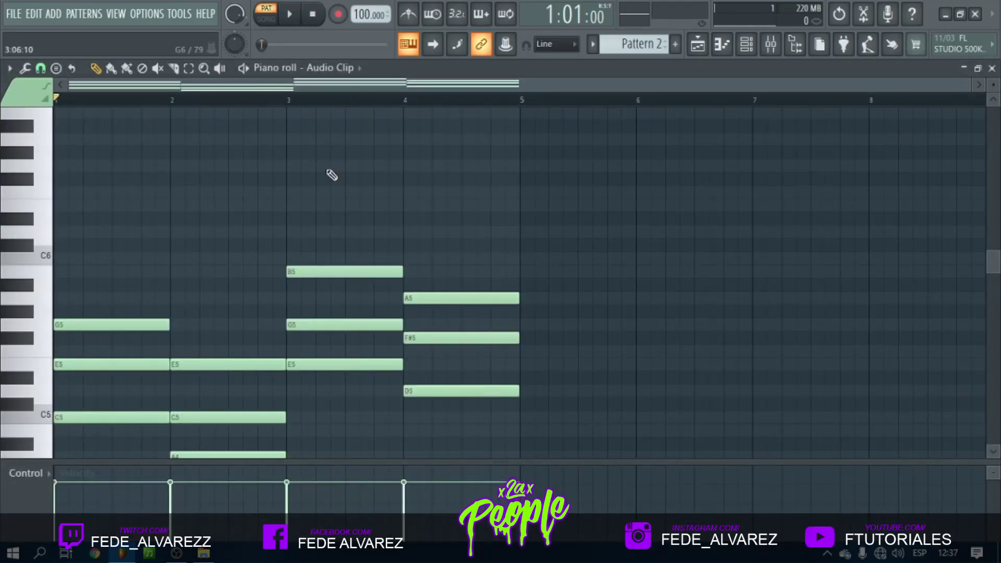
{"action": "scroll", "coordinate": [391, 284], "scroll_direction": "down", "scroll_amount": 3}
{"action": "scroll", "coordinate": [610, 404], "scroll_direction": "up", "scroll_amount": 2}
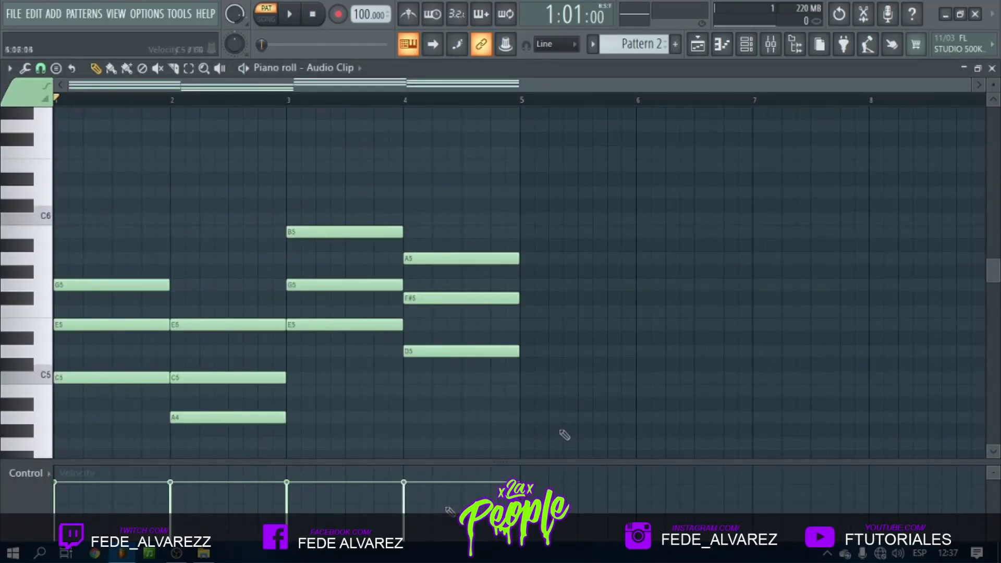
{"action": "key", "text": "ctrl+a"}
{"action": "mouse_move", "coordinate": [68, 381]}
{"action": "left_mouse_down"}
{"action": "mouse_move", "coordinate": [81, 311]}
{"action": "mouse_move", "coordinate": [322, 196]}
{"action": "mouse_move", "coordinate": [556, 380]}
{"action": "mouse_move", "coordinate": [577, 312]}
{"action": "mouse_move", "coordinate": [557, 318]}
{"action": "left_mouse_up"}
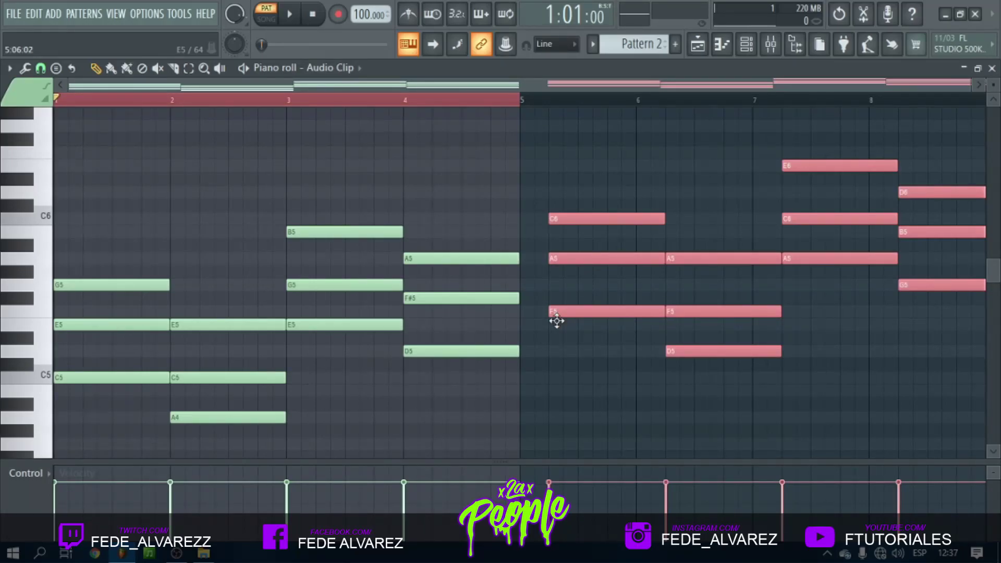
{"action": "left_click_drag", "start_coordinate": [556, 320], "coordinate": [66, 374]}
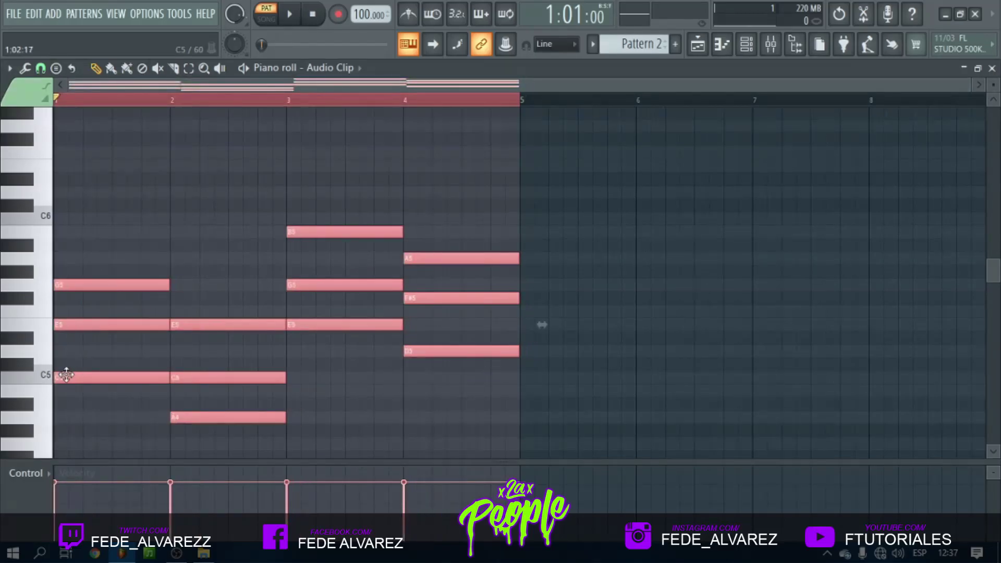
{"action": "left_click_drag", "start_coordinate": [66, 374], "coordinate": [47, 218]}
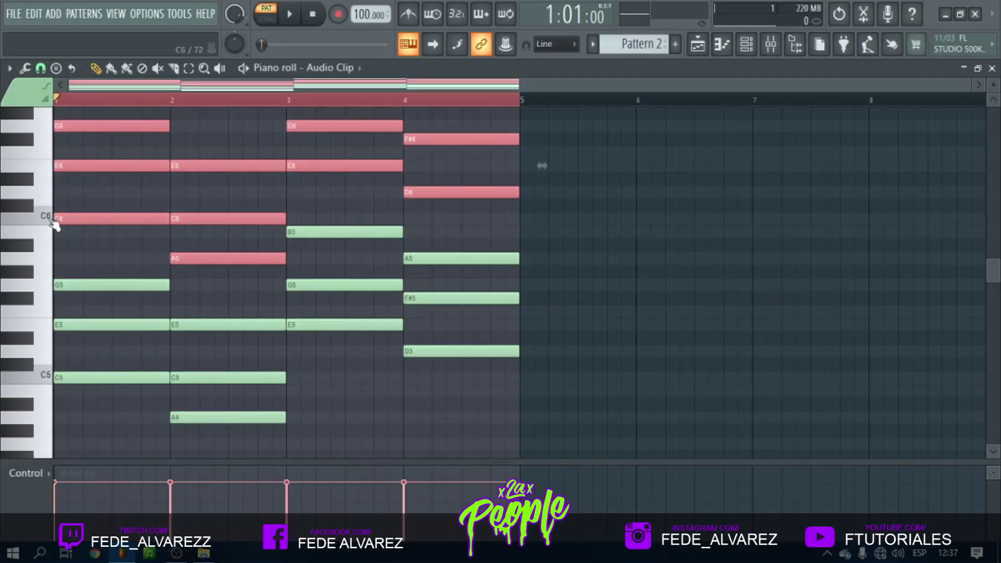
Duplicate the chord progression into further octaves, up to the C7 octave and down to the C4 and C3 octaves
{"action": "scroll", "coordinate": [111, 283], "scroll_direction": "up", "scroll_amount": 6}
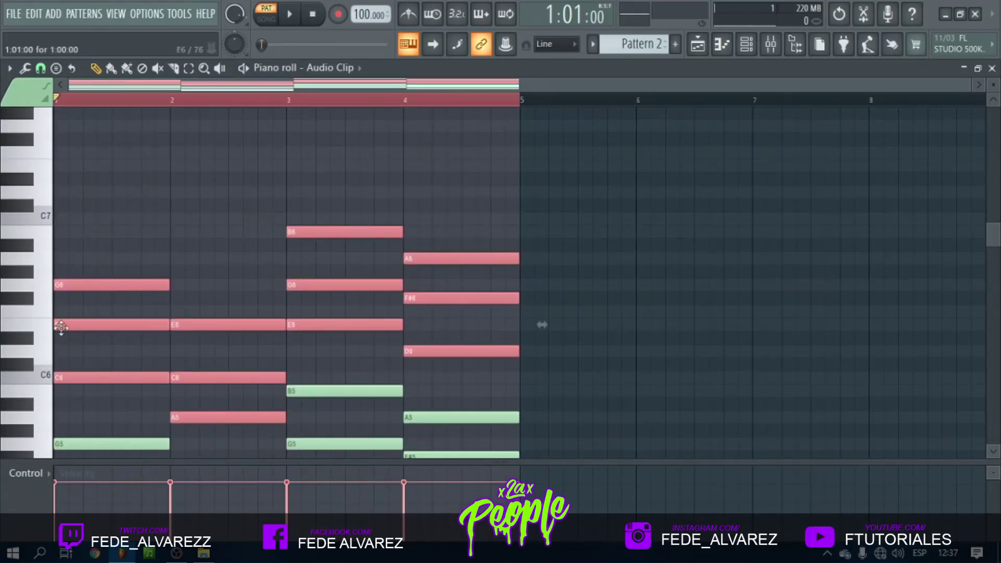
{"action": "left_click_drag", "start_coordinate": [69, 378], "coordinate": [57, 217]}
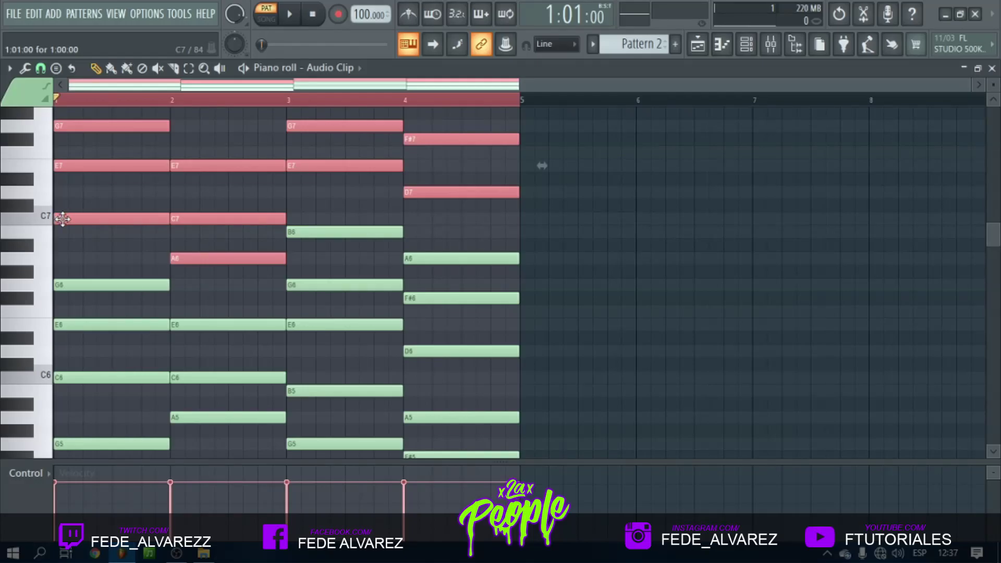
{"action": "scroll", "coordinate": [120, 414], "scroll_direction": "down", "scroll_amount": 12}
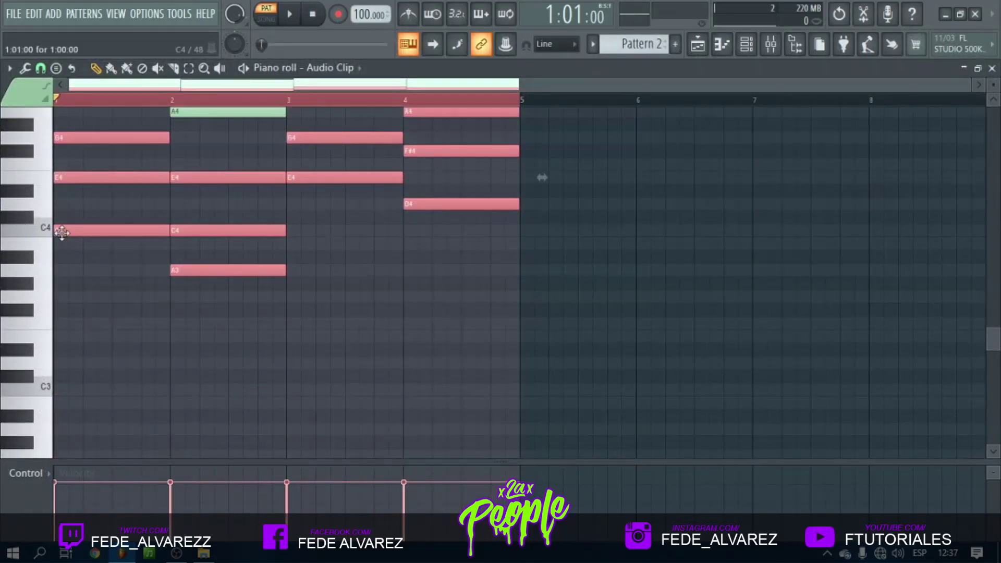
{"action": "left_click_drag", "start_coordinate": [61, 233], "coordinate": [67, 397]}
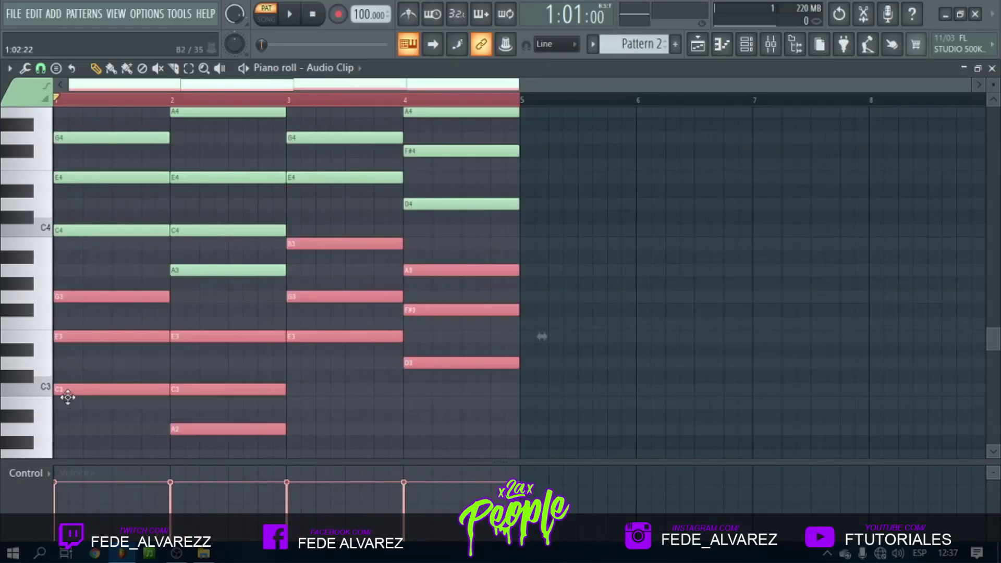
{"action": "scroll", "coordinate": [426, 450], "scroll_direction": "up", "scroll_amount": 10}
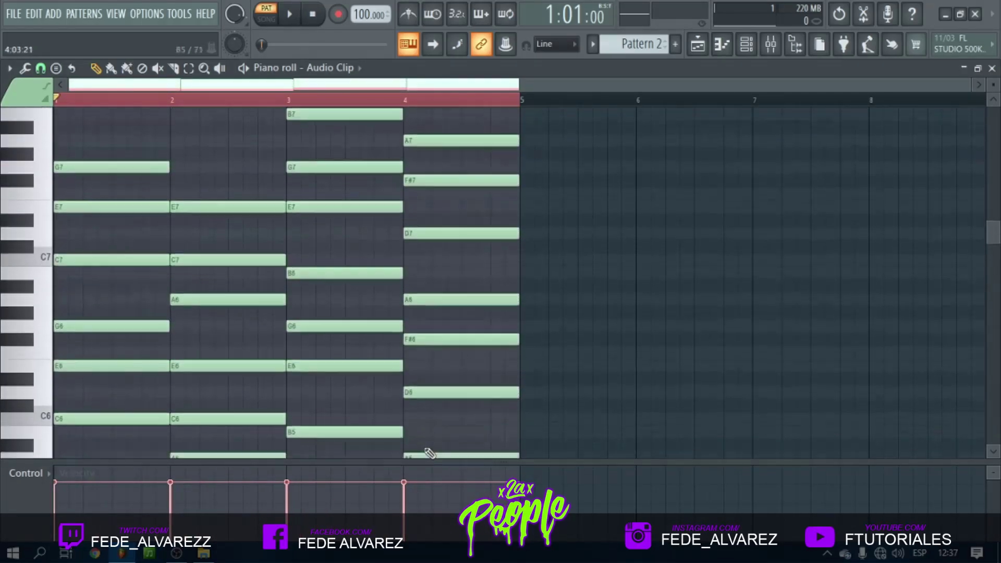
{"action": "scroll", "coordinate": [447, 428], "scroll_direction": "down", "scroll_amount": 8}
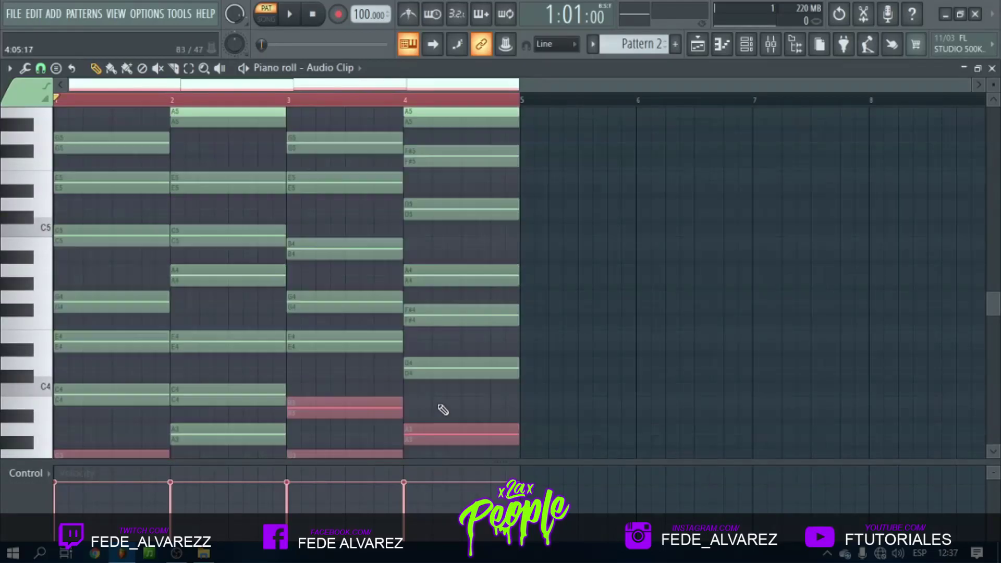
Open the piano roll of the FL Keys #2 channel in Pattern 2
{"action": "key", "text": "F6"}
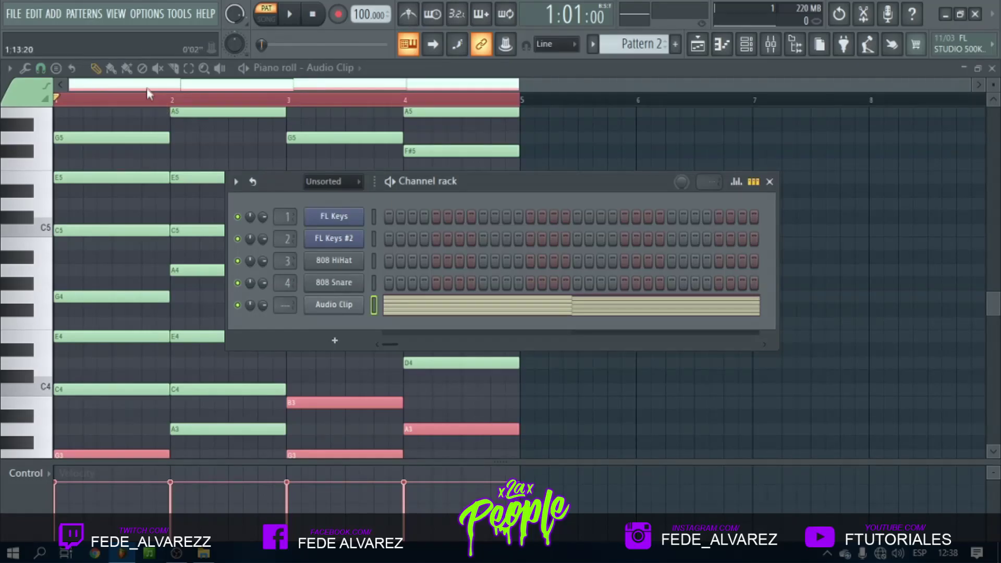
{"action": "right_click", "coordinate": [347, 238]}
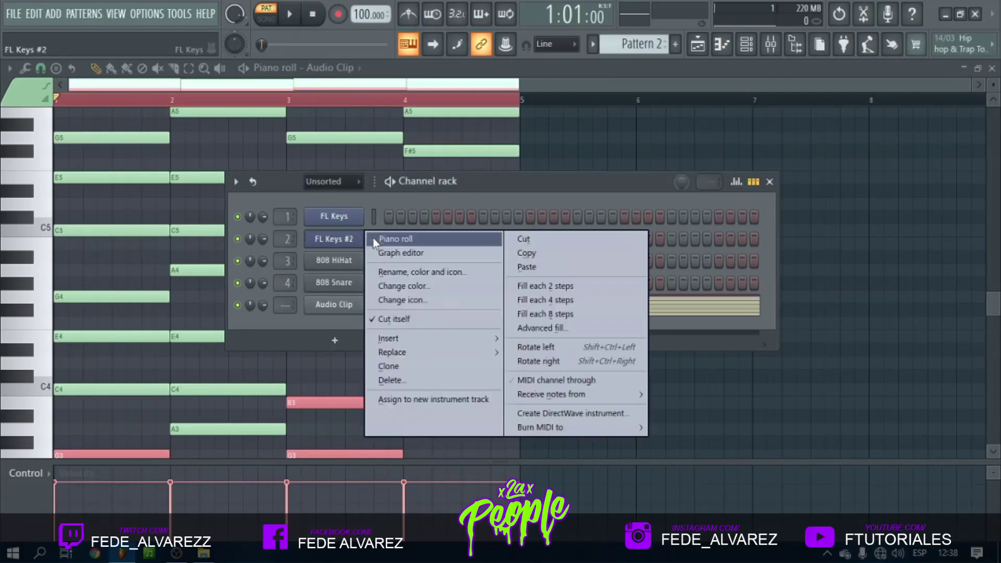
{"action": "left_click", "coordinate": [374, 239]}
{"action": "scroll", "coordinate": [446, 319], "scroll_direction": "up", "scroll_amount": 3}
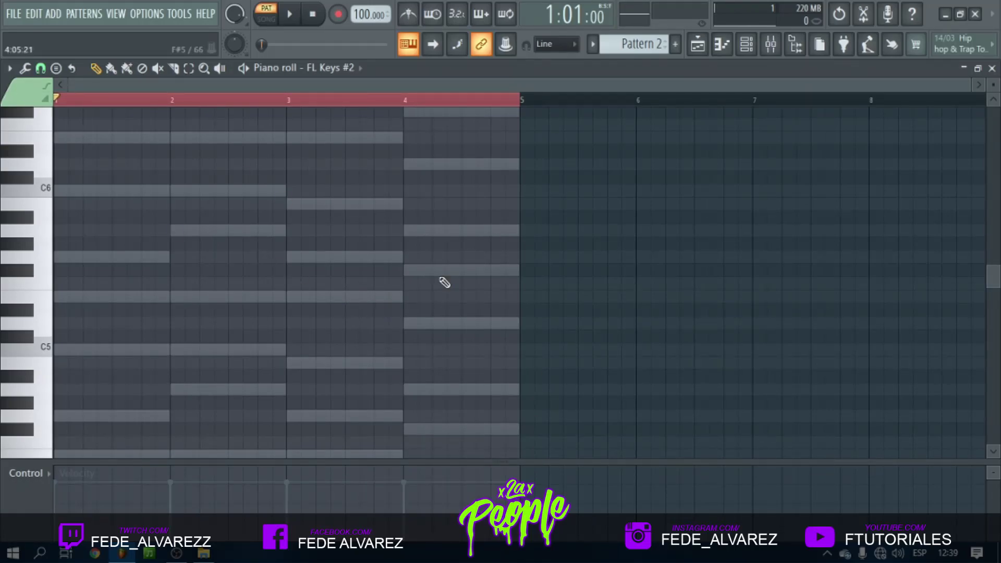
Check the Ghost channels setting among the piano roll helpers
{"action": "left_click", "coordinate": [9, 68]}
{"action": "mouse_move", "coordinate": [58, 156]}
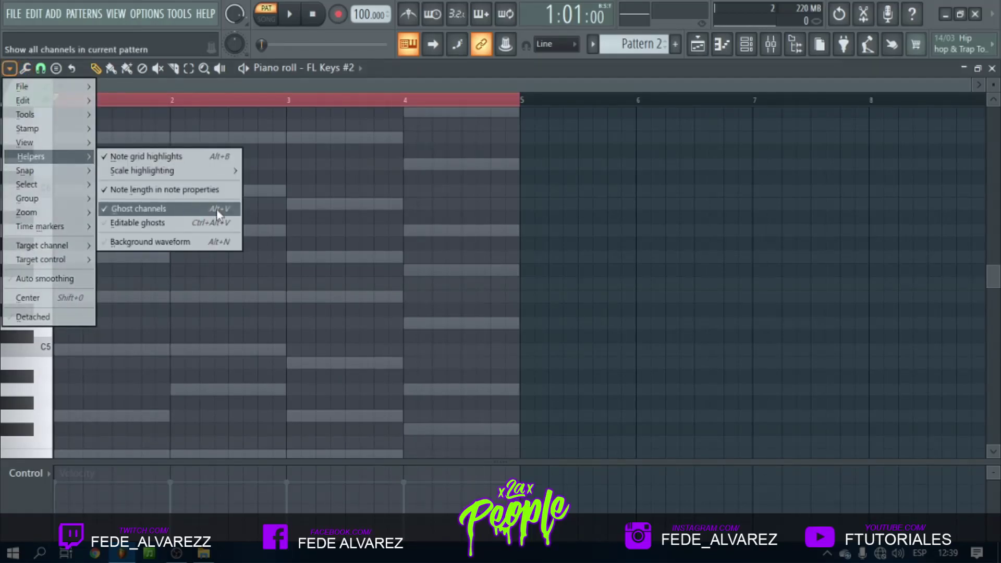
{"action": "left_click", "coordinate": [243, 86]}
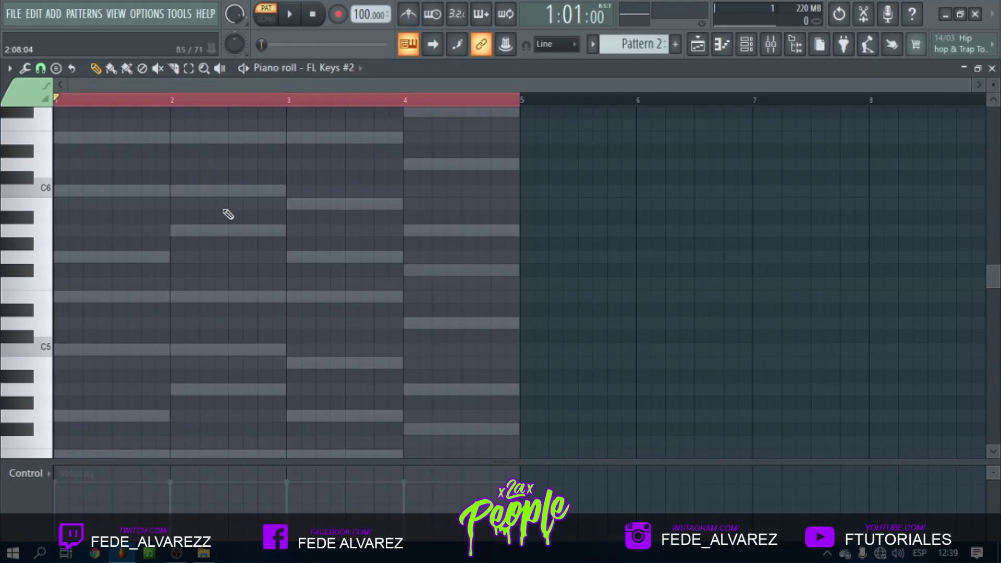
Show the playlist and reopen the FL Keys #2 piano roll from the channel rack
{"action": "left_click", "coordinate": [699, 45]}
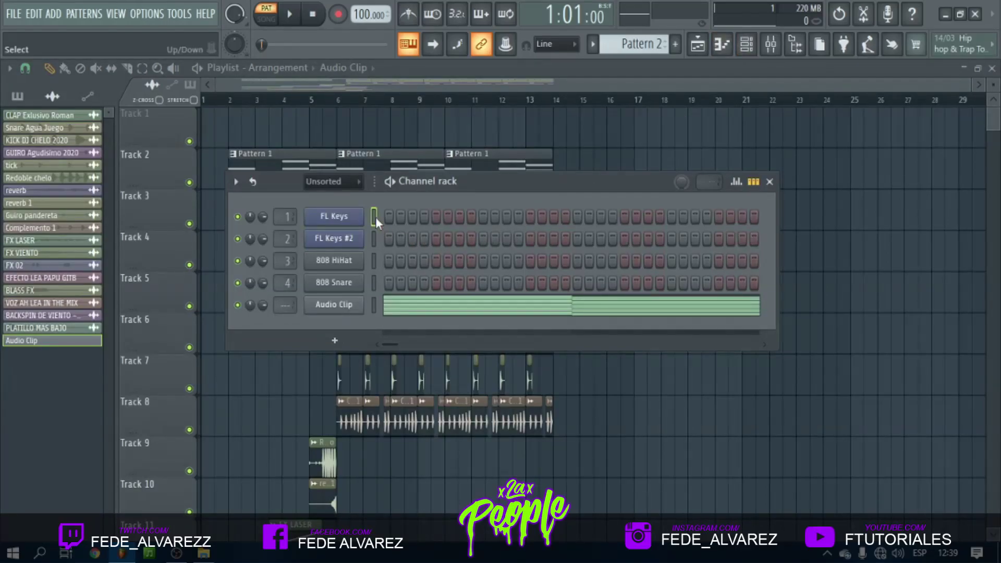
{"action": "key", "text": "ctrl+v"}
{"action": "right_click", "coordinate": [348, 238]}
{"action": "left_click", "coordinate": [408, 240]}
{"action": "right_click", "coordinate": [360, 239]}
{"action": "left_click", "coordinate": [380, 243]}
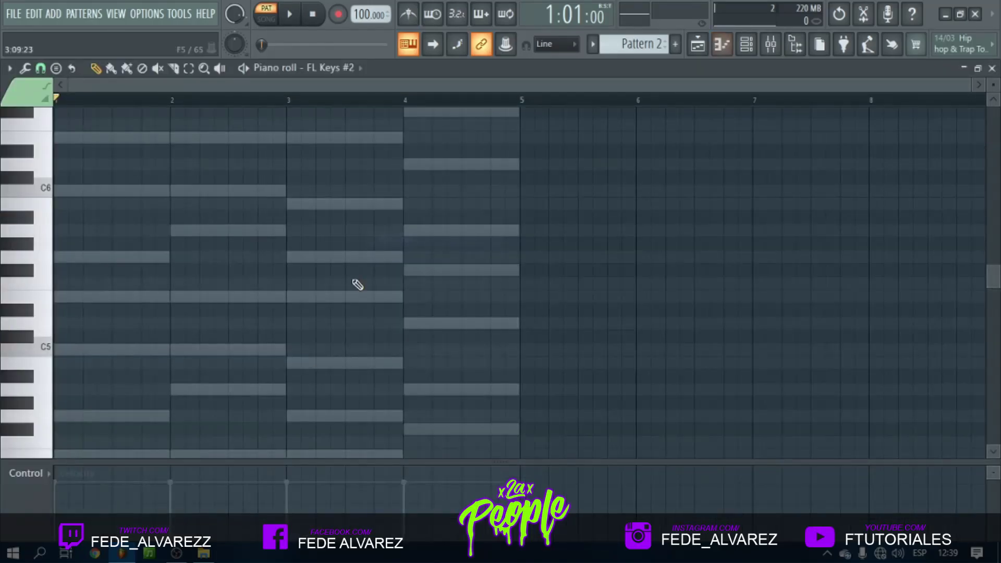
Play Pattern 2 briefly and examine the ghost chord notes across bars 1 to 4
{"action": "left_click", "coordinate": [290, 15]}
{"action": "key", "text": "space"}
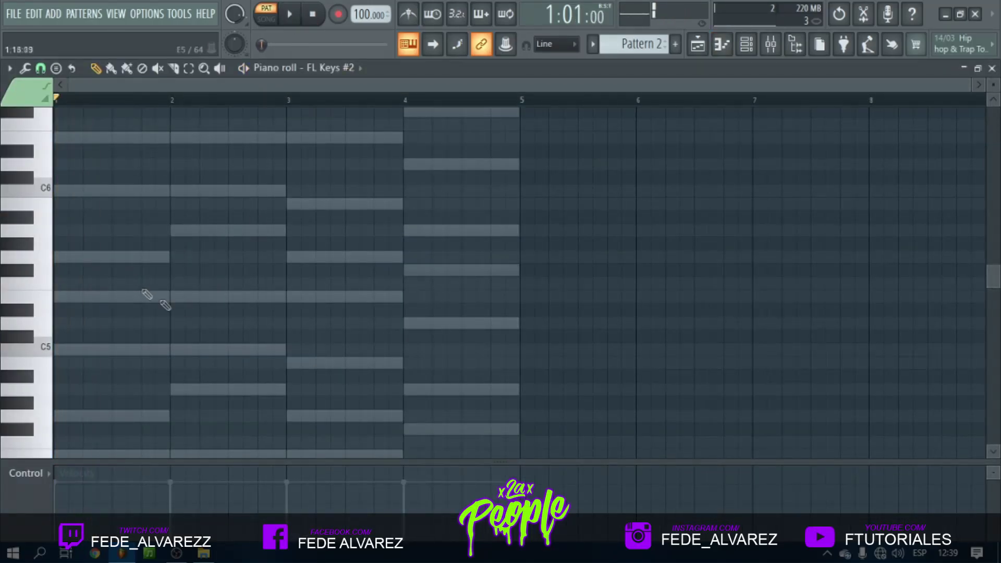
{"action": "scroll", "coordinate": [127, 103], "scroll_direction": "up", "scroll_amount": 4}
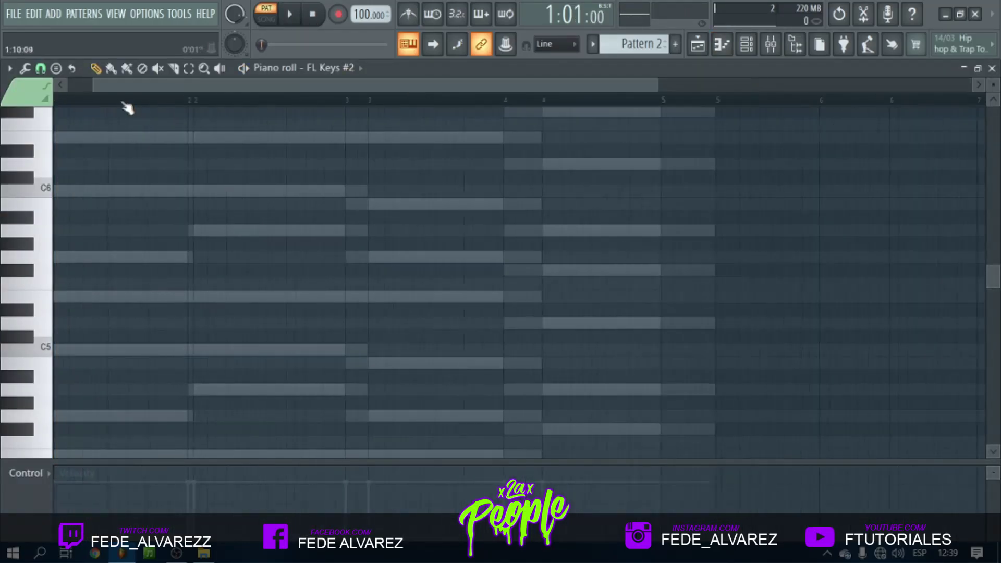
{"action": "scroll", "coordinate": [328, 276], "scroll_direction": "down", "scroll_amount": 3}
{"action": "scroll", "coordinate": [389, 308], "scroll_direction": "up", "scroll_amount": 3}
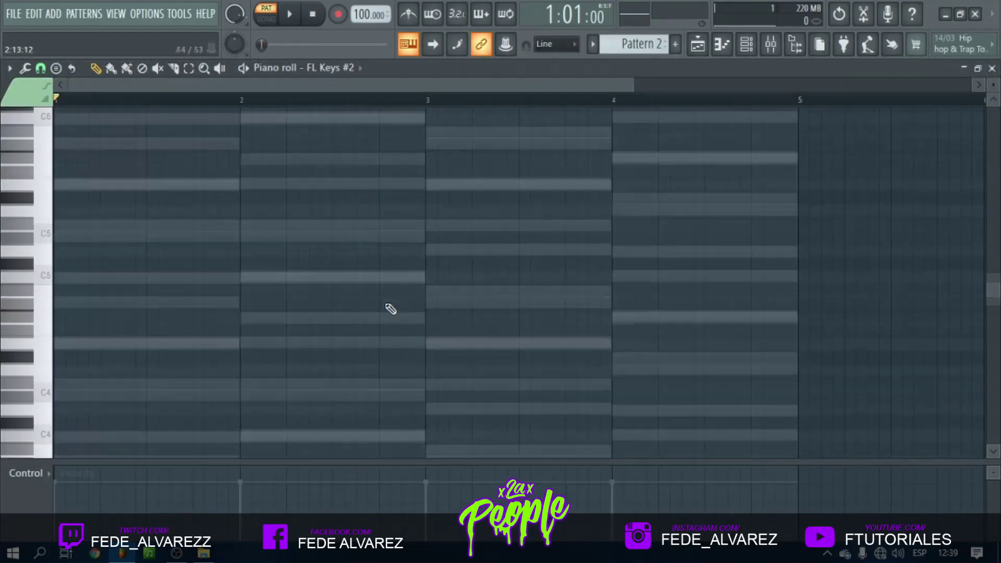
Draw a C4 note midway through bar 1, shortened to one step, and an A3 note at the start of bar 2
{"action": "scroll", "coordinate": [574, 253], "scroll_direction": "down", "scroll_amount": 4}
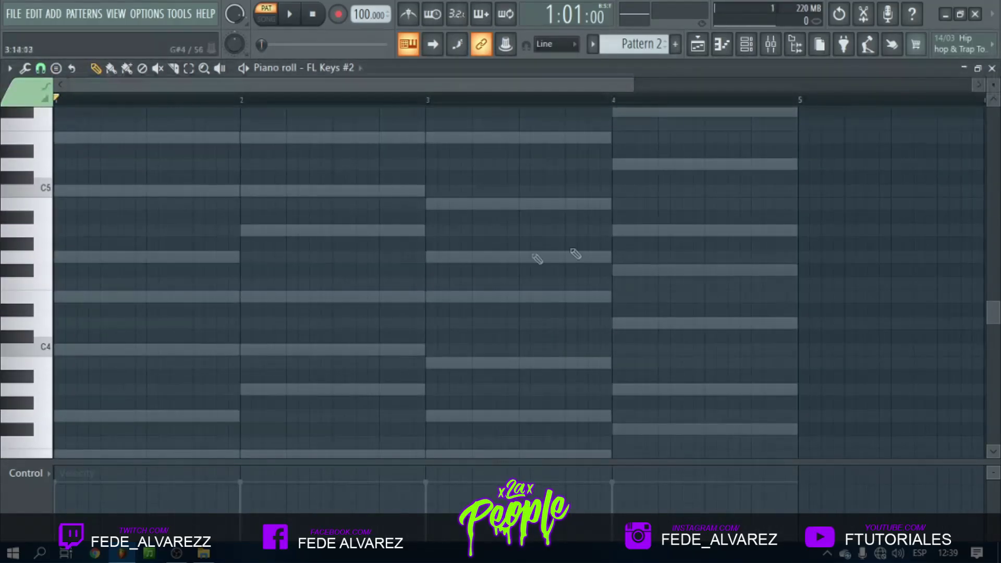
{"action": "left_click_drag", "start_coordinate": [545, 458], "coordinate": [545, 519]}
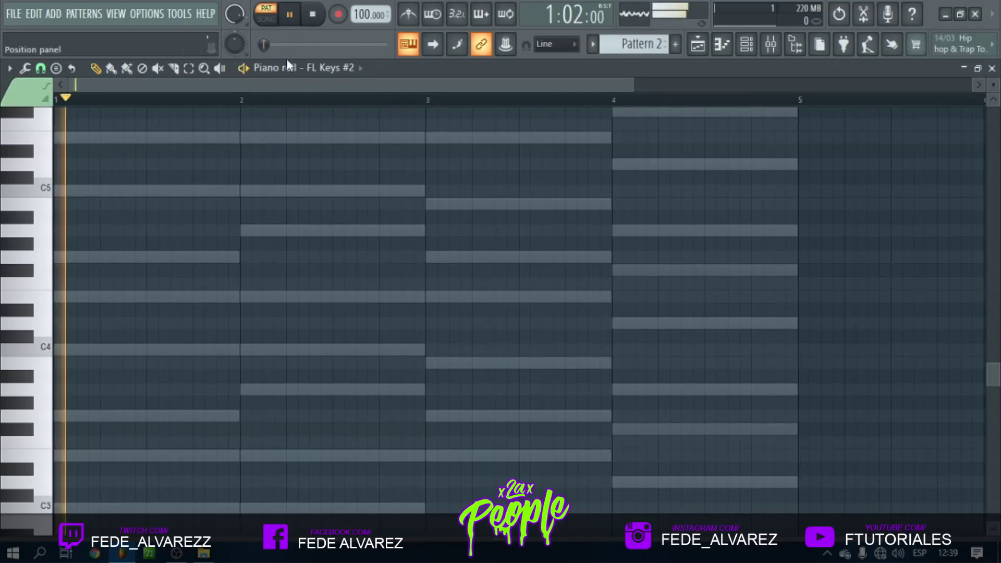
{"action": "left_click", "coordinate": [155, 349]}
{"action": "left_click_drag", "start_coordinate": [328, 350], "coordinate": [159, 350]}
{"action": "left_click", "coordinate": [243, 299]}
{"action": "right_click", "coordinate": [243, 299]}
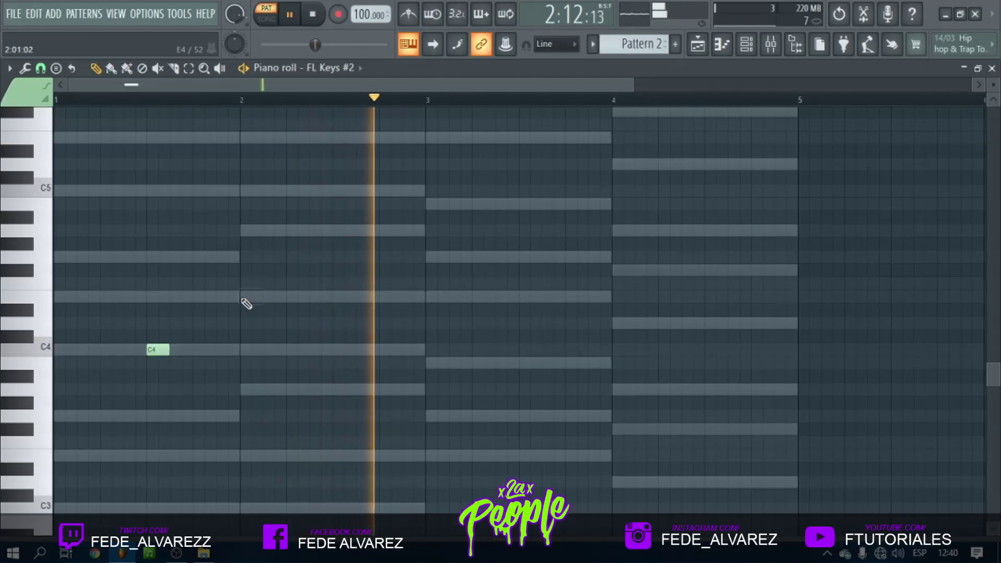
{"action": "left_click", "coordinate": [243, 390]}
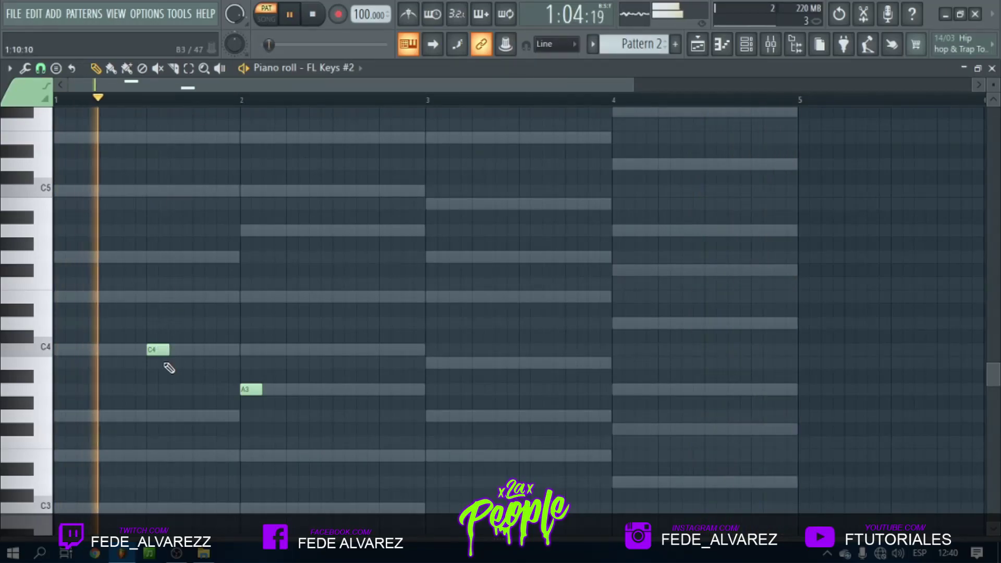
{"action": "left_click_drag", "start_coordinate": [173, 350], "coordinate": [161, 350]}
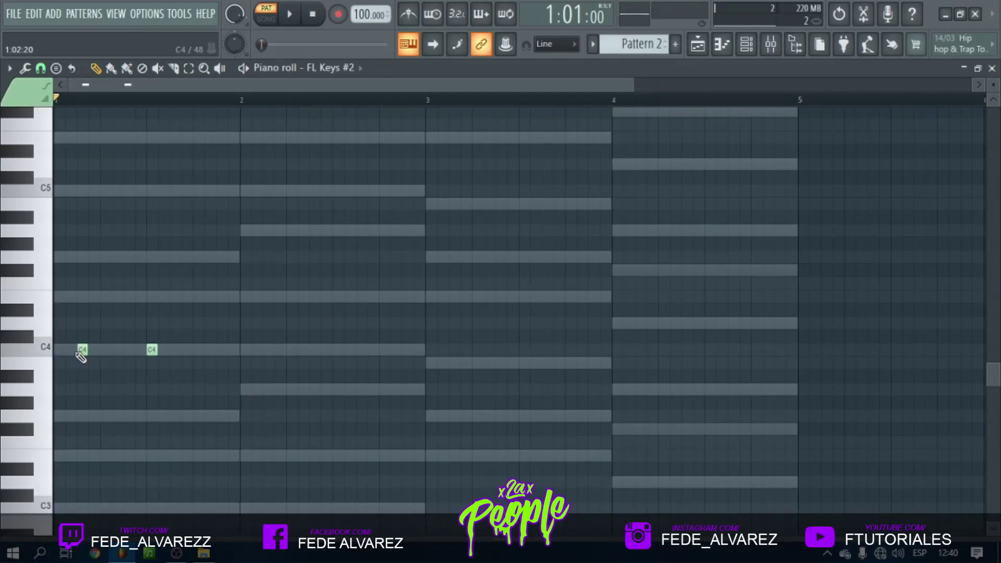
Try one-step C4 notes on steps 3 and 5 of bar 1 while playing the pattern
{"action": "key", "text": "space"}
{"action": "right_click", "coordinate": [83, 350]}
{"action": "key", "text": "space"}
{"action": "key", "text": "space"}
{"action": "left_click", "coordinate": [106, 351]}
{"action": "key", "text": "space"}
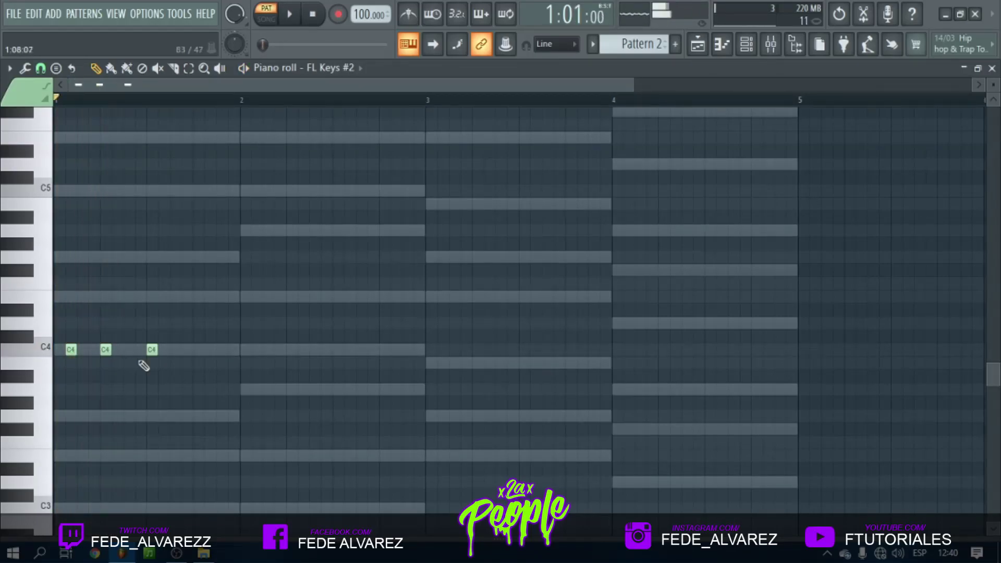
{"action": "key", "text": "space"}
{"action": "left_click", "coordinate": [82, 350]}
{"action": "key", "text": "space"}
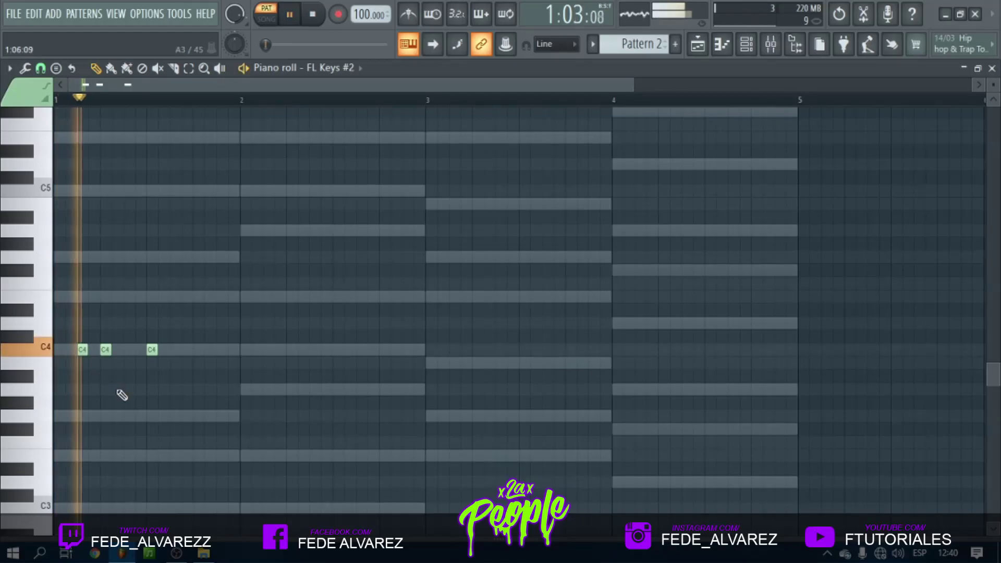
Settle the C4 notes of bar 1 on steps 4 and 7 and delete the one on step 9
{"action": "right_click", "coordinate": [105, 351]}
{"action": "left_click", "coordinate": [118, 350]}
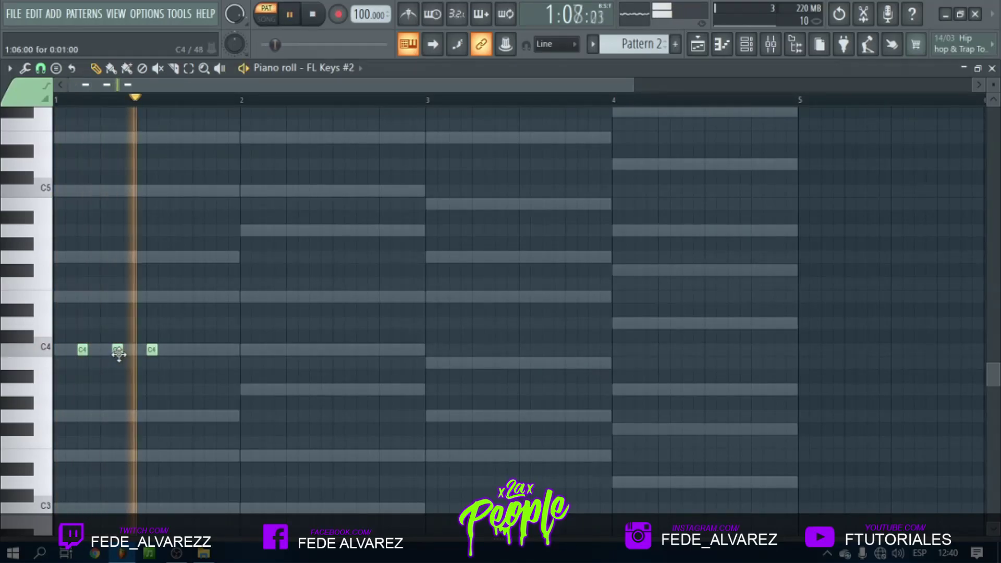
{"action": "key", "text": "space"}
{"action": "right_click", "coordinate": [150, 353]}
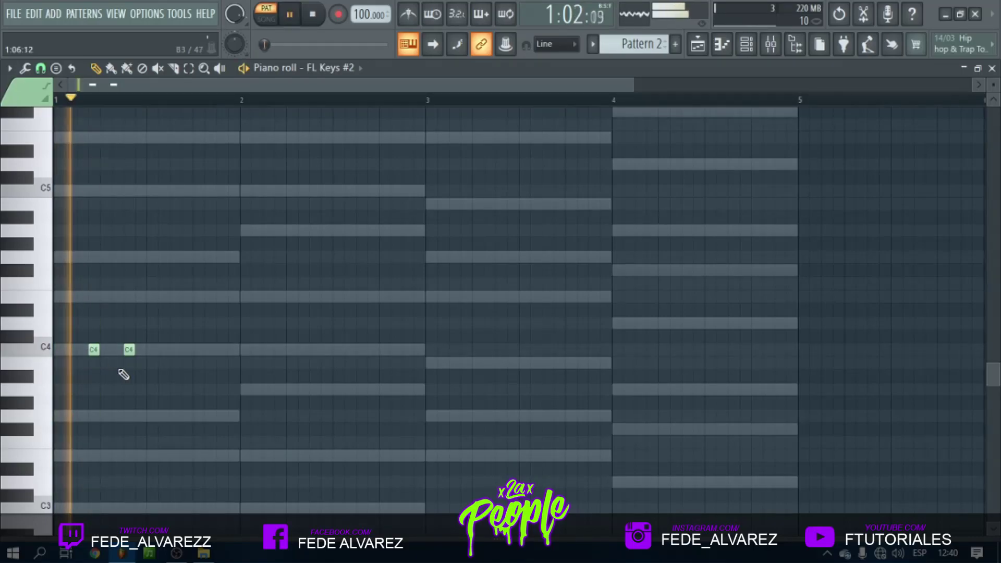
Try E4, G3 and A3 as the third melody note in the second half of bar 1 against playback
{"action": "left_click", "coordinate": [151, 297]}
{"action": "key", "text": "space"}
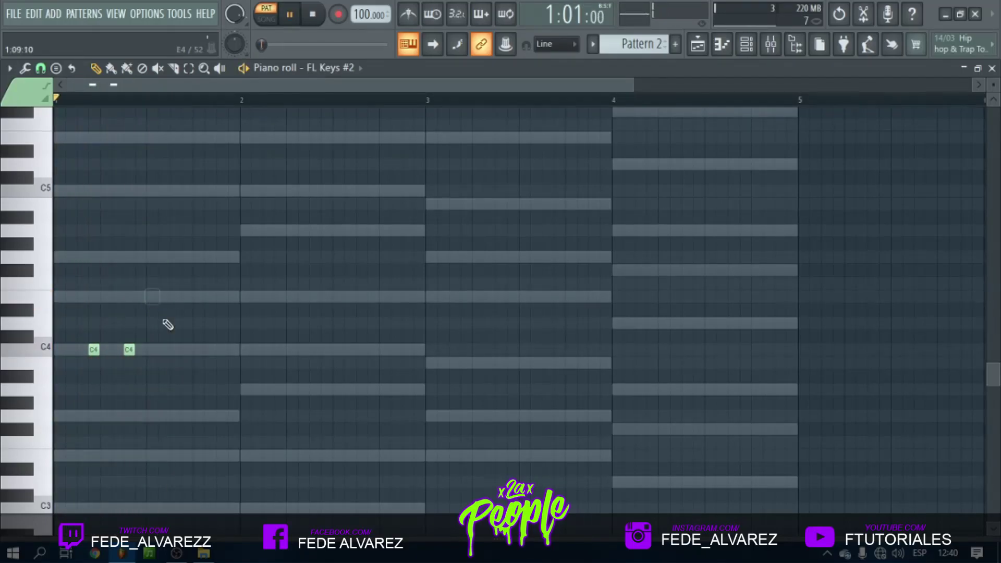
{"action": "key", "text": "space"}
{"action": "left_click", "coordinate": [163, 416]}
{"action": "key", "text": "space"}
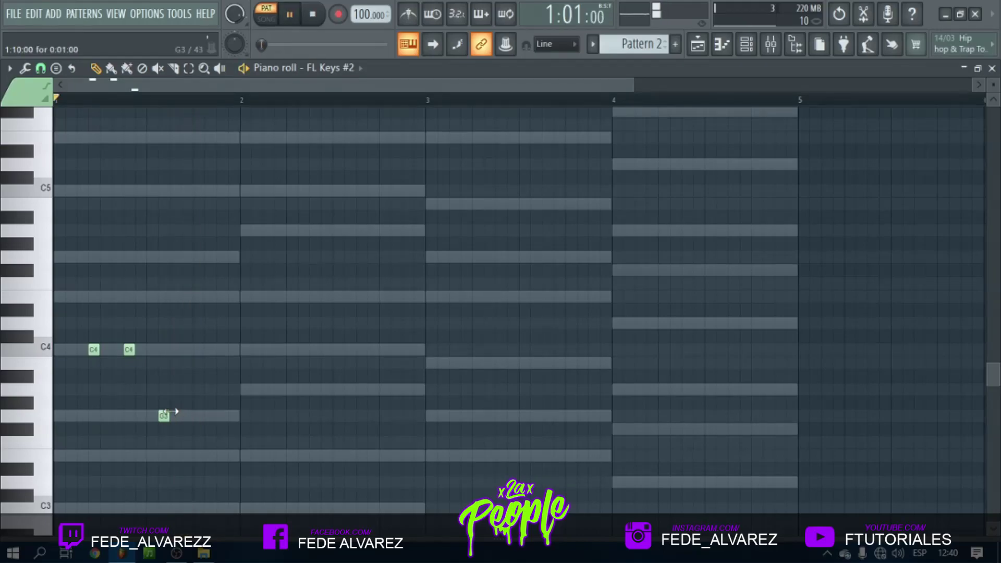
{"action": "left_click", "coordinate": [187, 389]}
{"action": "right_click", "coordinate": [186, 389]}
Try ending bar 1 with a rising run of A3, C4, D4 and E4 on steps 10, 12, 14 and 15
{"action": "key", "text": "space"}
{"action": "left_click", "coordinate": [164, 389]}
{"action": "key", "text": "space"}
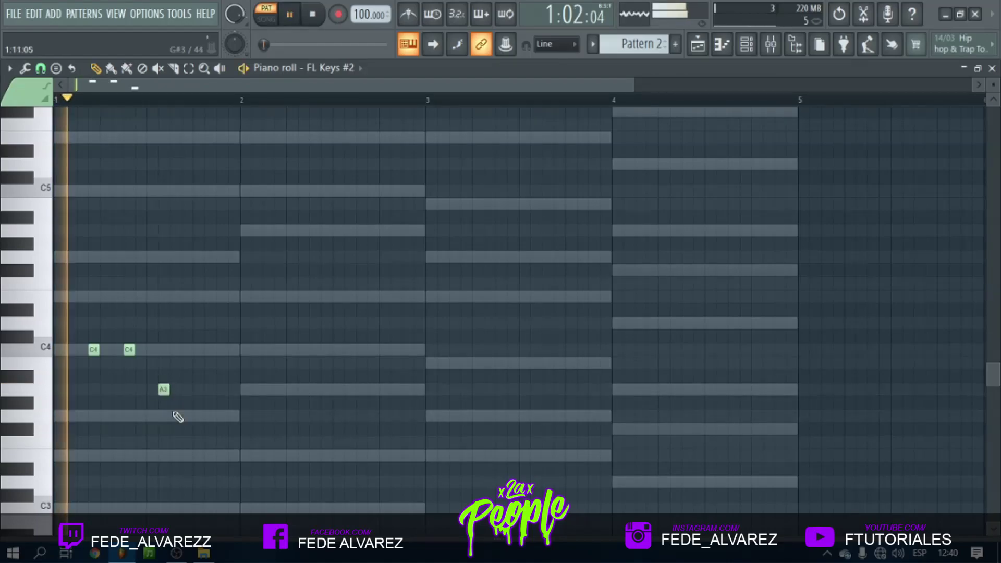
{"action": "key", "text": "space"}
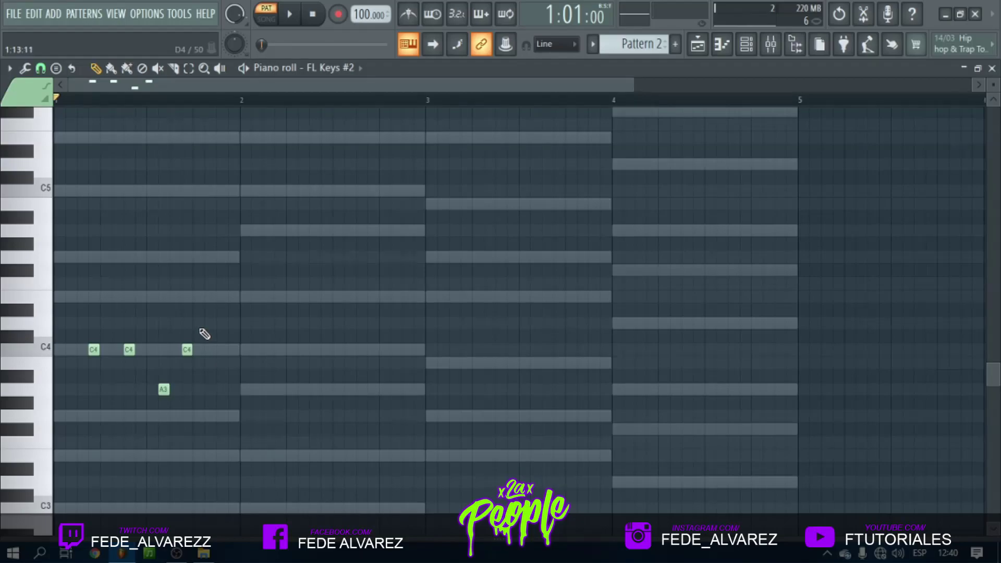
{"action": "left_click", "coordinate": [208, 323]}
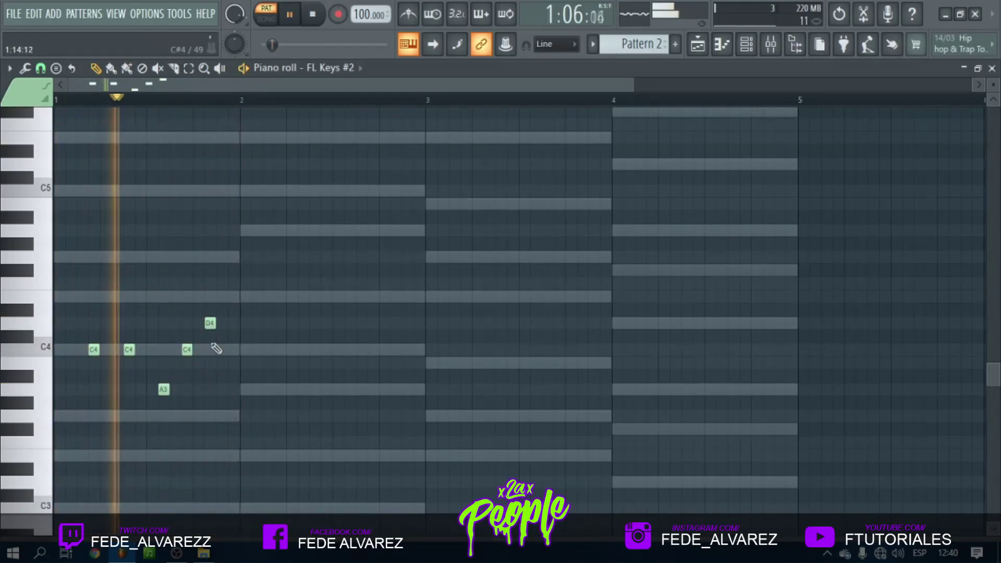
{"action": "left_click", "coordinate": [221, 296]}
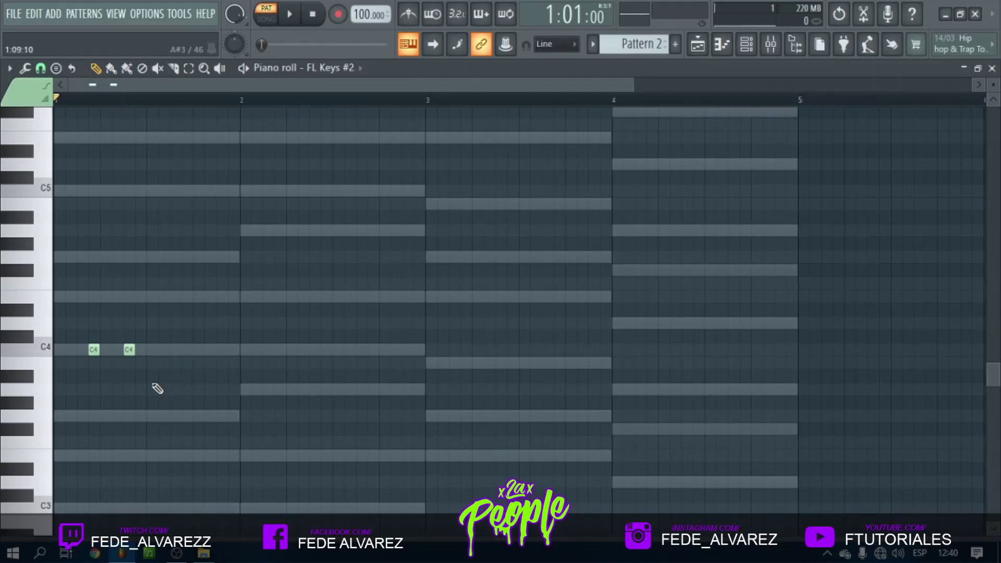
Place a one-step E4 note on step 11 of bar 1
{"action": "left_click", "coordinate": [173, 296]}
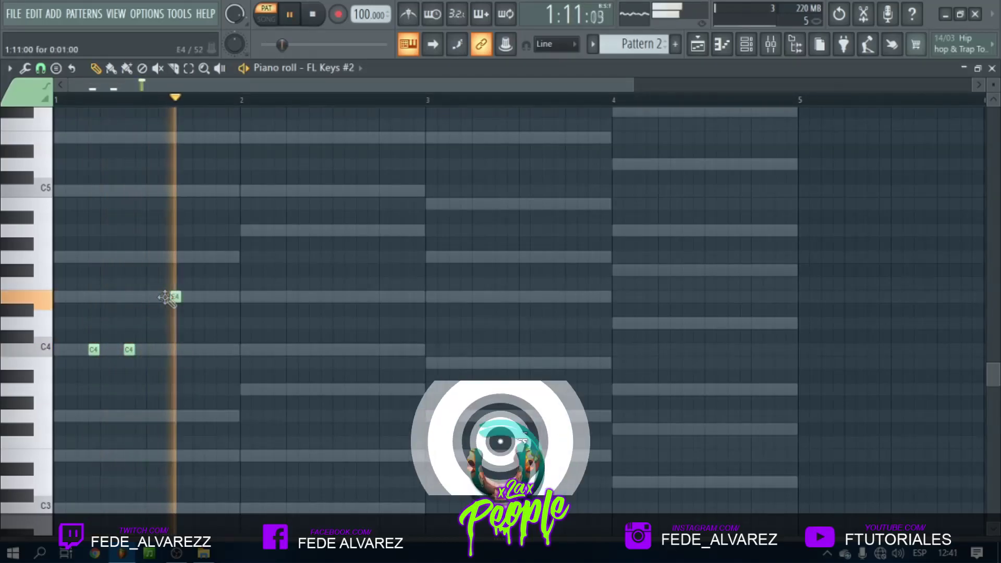
{"action": "left_click", "coordinate": [186, 349]}
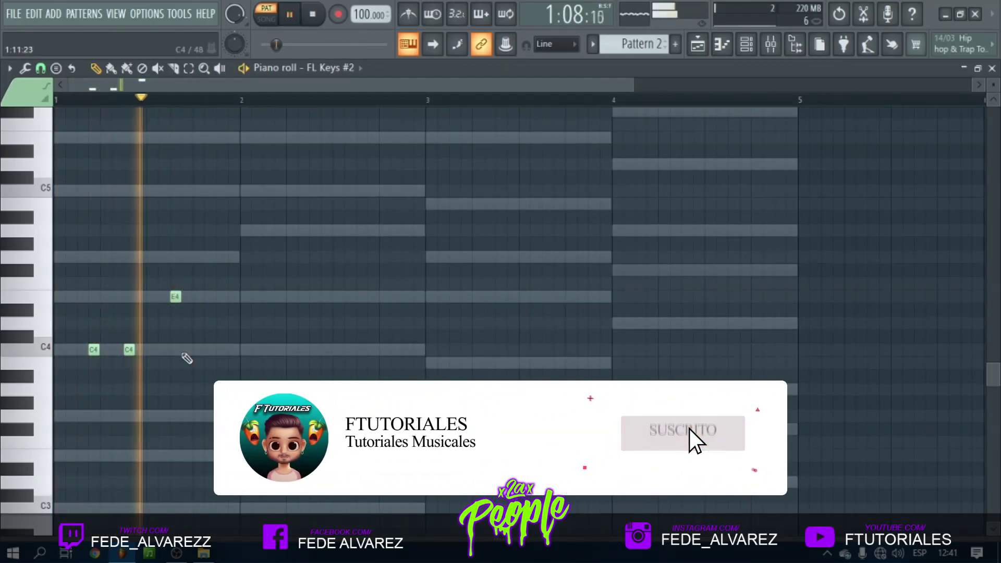
{"action": "right_click", "coordinate": [188, 349]}
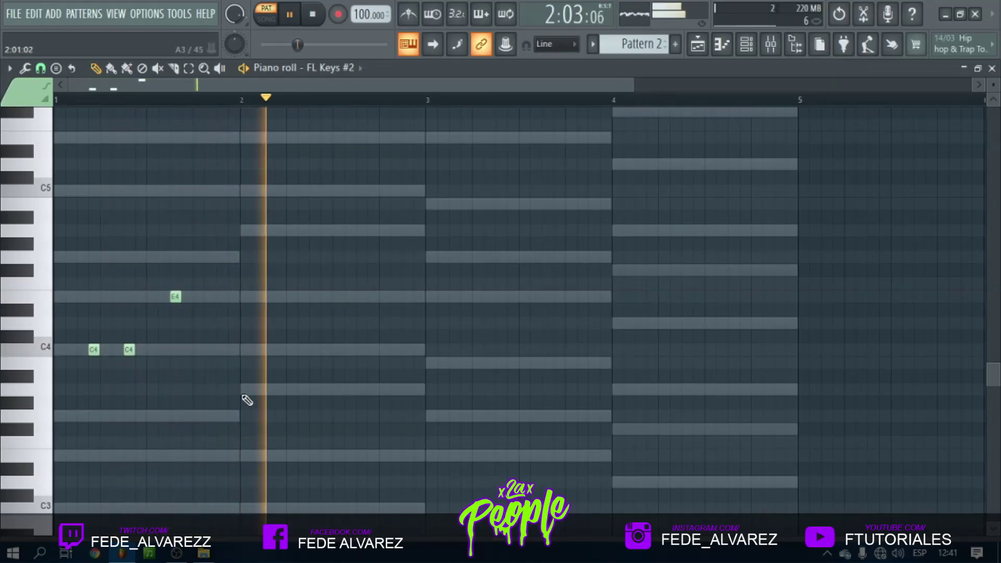
Add A3 notes on steps 3 and 13 of bar 2, plus C4 on step 15 and E4 on step 16
{"action": "left_click", "coordinate": [268, 391]}
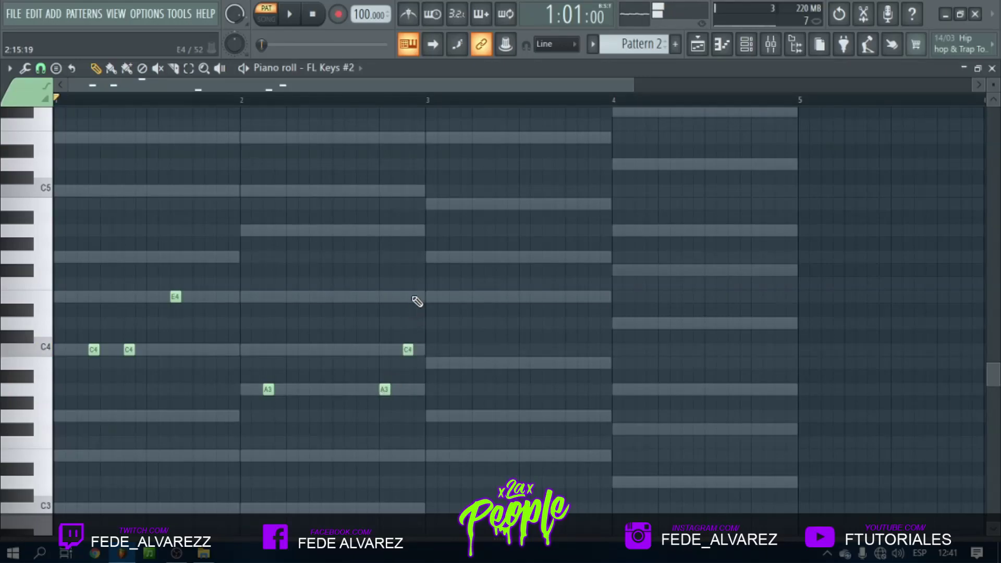
{"action": "key", "text": "space"}
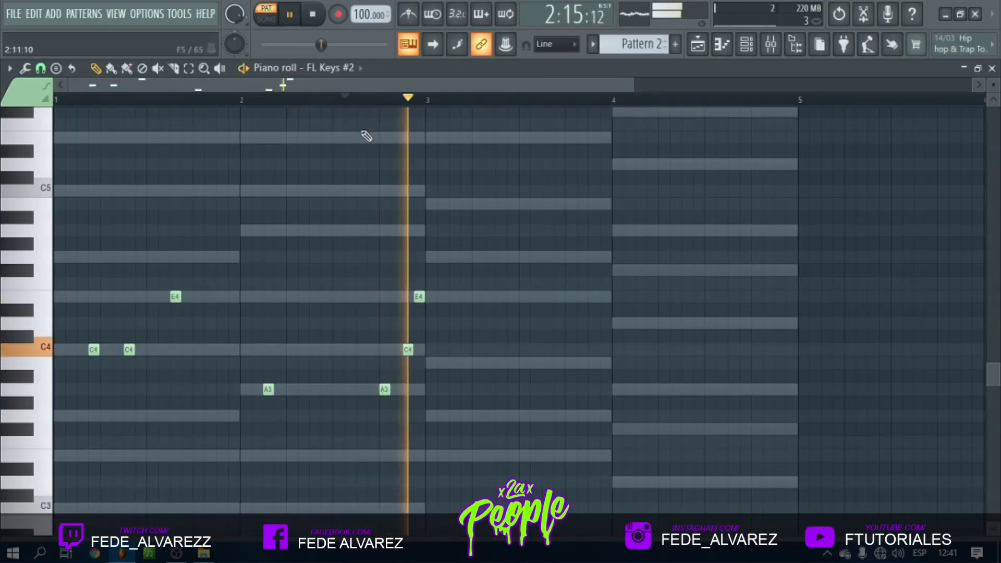
{"action": "key", "text": "space"}
Shift the closing A3, C4 and E4 notes of bar 2 earlier to steps 11, 13 and 15
{"action": "left_click_drag", "start_coordinate": [407, 349], "coordinate": [395, 349]}
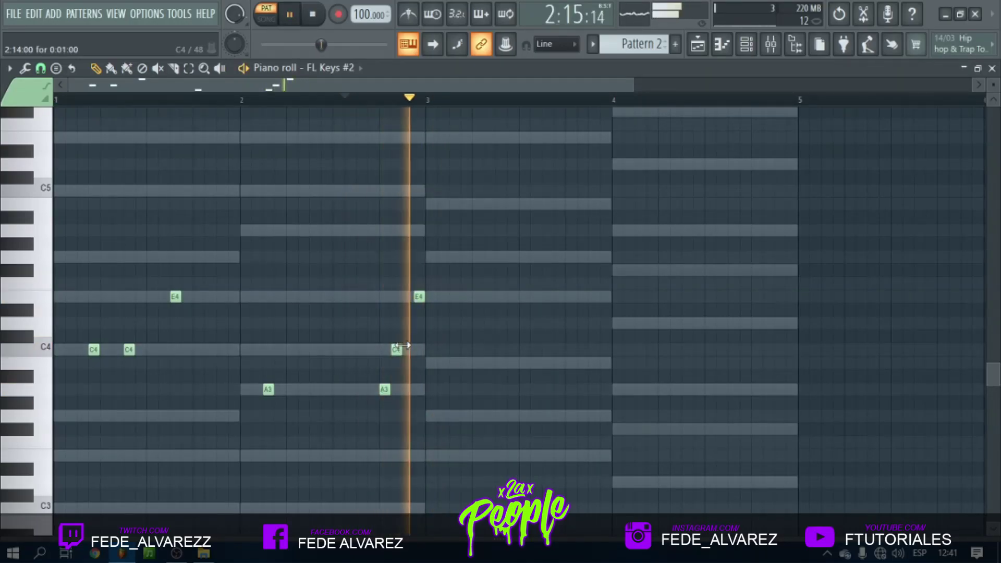
{"action": "left_click", "coordinate": [384, 390]}
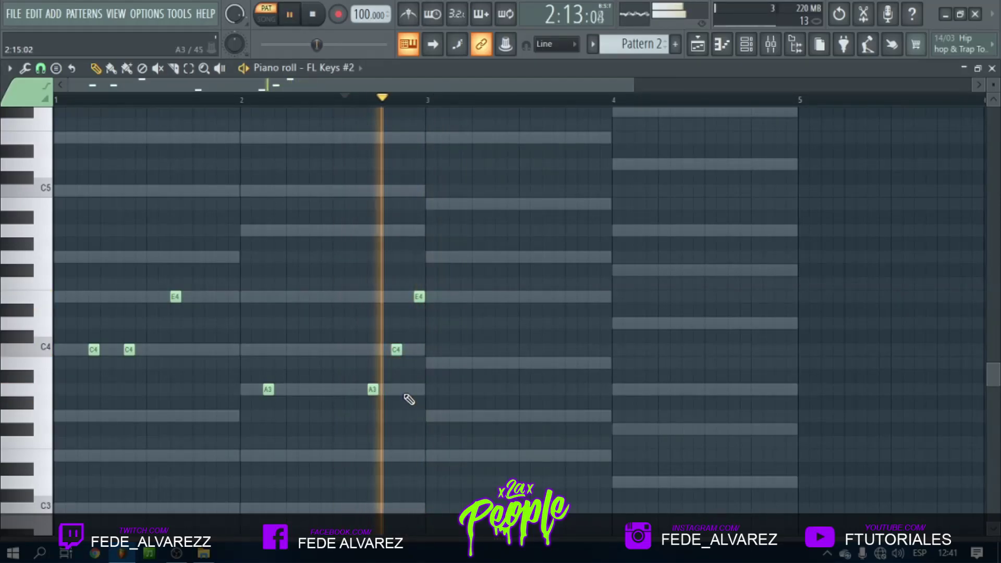
{"action": "key", "text": "space"}
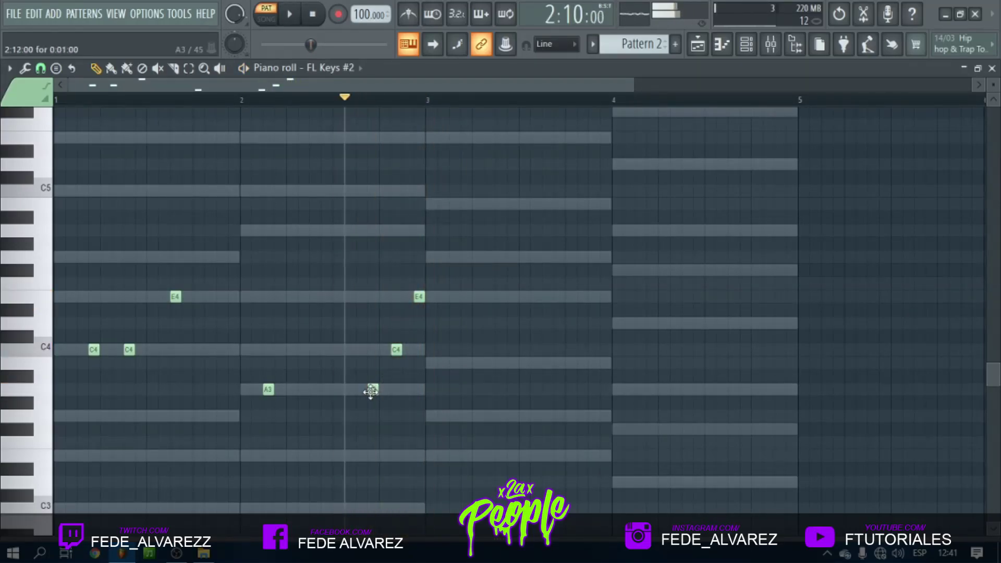
{"action": "key", "text": "space"}
{"action": "left_click", "coordinate": [360, 389]}
{"action": "left_click_drag", "start_coordinate": [397, 349], "coordinate": [386, 348]}
{"action": "key", "text": "space"}
{"action": "left_click", "coordinate": [408, 295]}
{"action": "key", "text": "space"}
Play back bar 2's ending and add B3 notes on steps 1, 3 and 9 and an E4 on step 7 of bar 3
{"action": "key", "text": "space"}
{"action": "key", "text": "space"}
{"action": "key", "text": "space"}
{"action": "key", "text": "space"}
{"action": "left_click", "coordinate": [431, 363]}
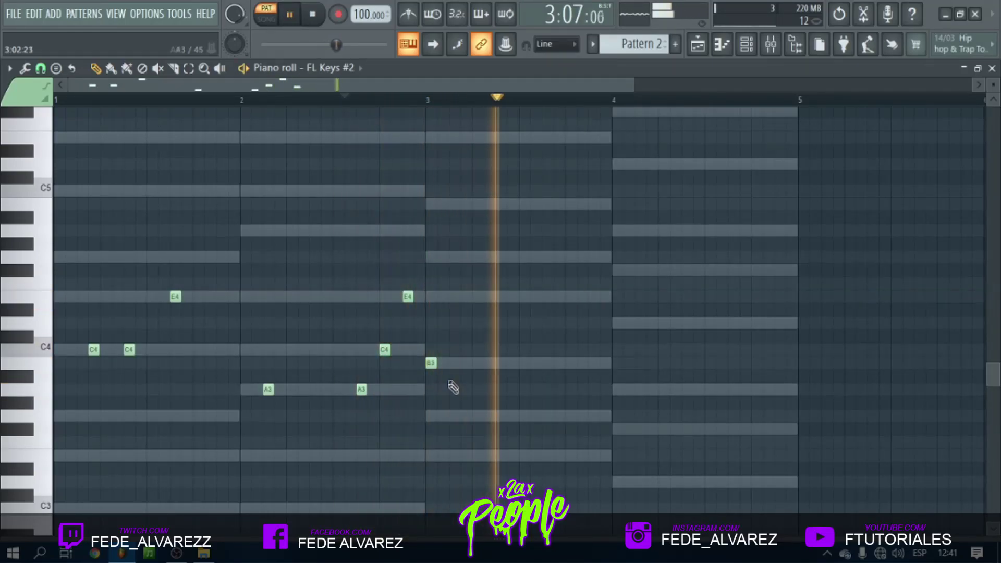
{"action": "left_click", "coordinate": [454, 362]}
{"action": "left_click", "coordinate": [500, 296]}
{"action": "left_click", "coordinate": [521, 363]}
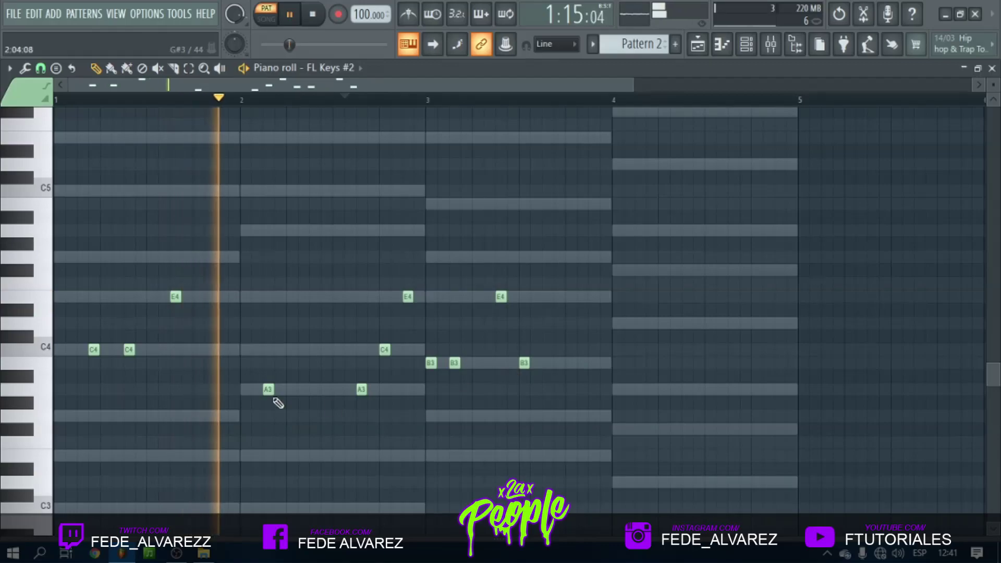
Replace bar 1's step 11 note with a C4 on step 1 and an E4 on step 2
{"action": "left_click_drag", "start_coordinate": [176, 297], "coordinate": [177, 348]}
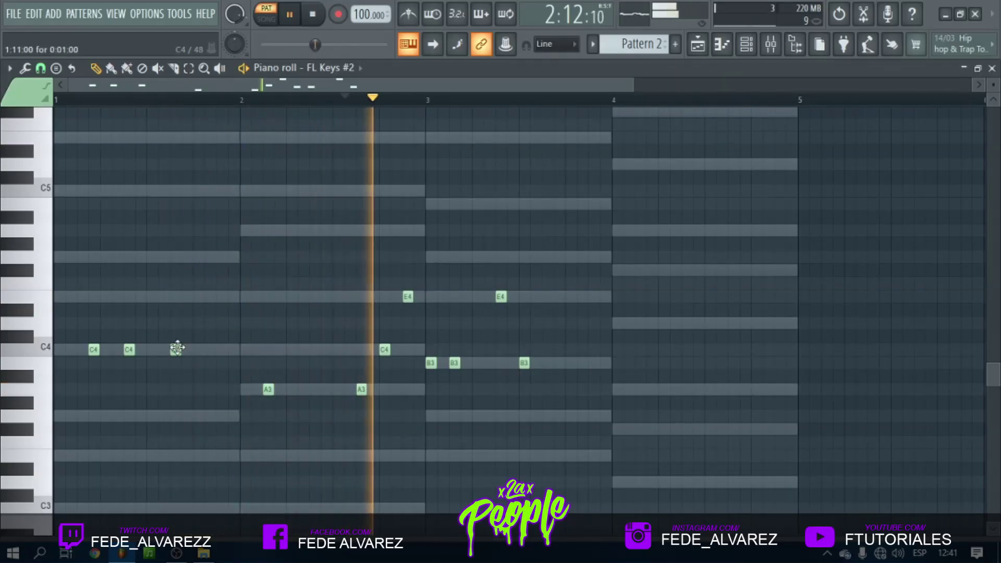
{"action": "key", "text": "space"}
{"action": "key", "text": "space"}
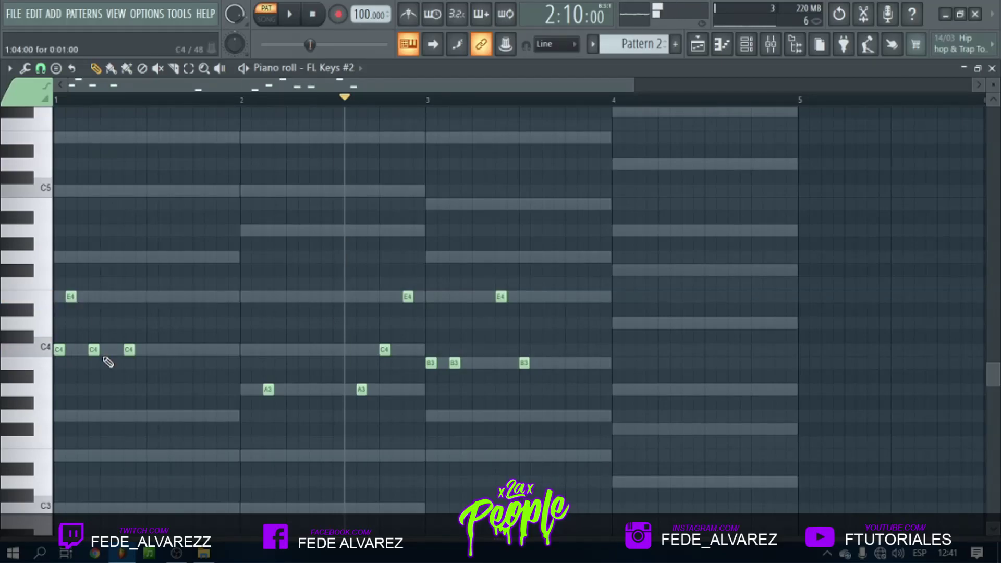
{"action": "key", "text": "space"}
{"action": "key", "text": "space"}
{"action": "key", "text": "space"}
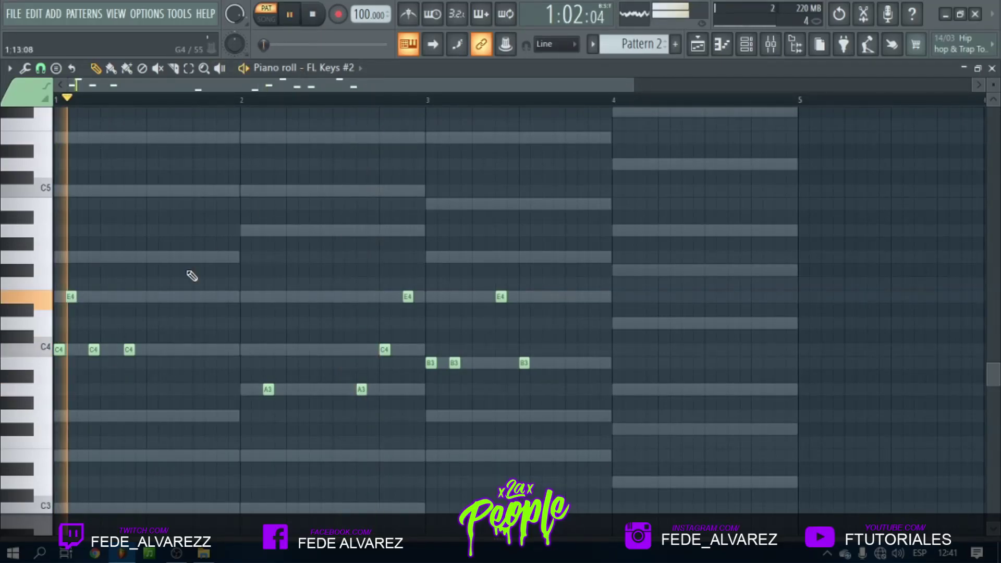
Play the pattern and move the E4 near the start of bar 1 up to G4 on step 3
{"action": "key", "text": "space"}
{"action": "key", "text": "space"}
{"action": "key", "text": "space"}
{"action": "left_click_drag", "start_coordinate": [72, 297], "coordinate": [74, 274]}
{"action": "key", "text": "space"}
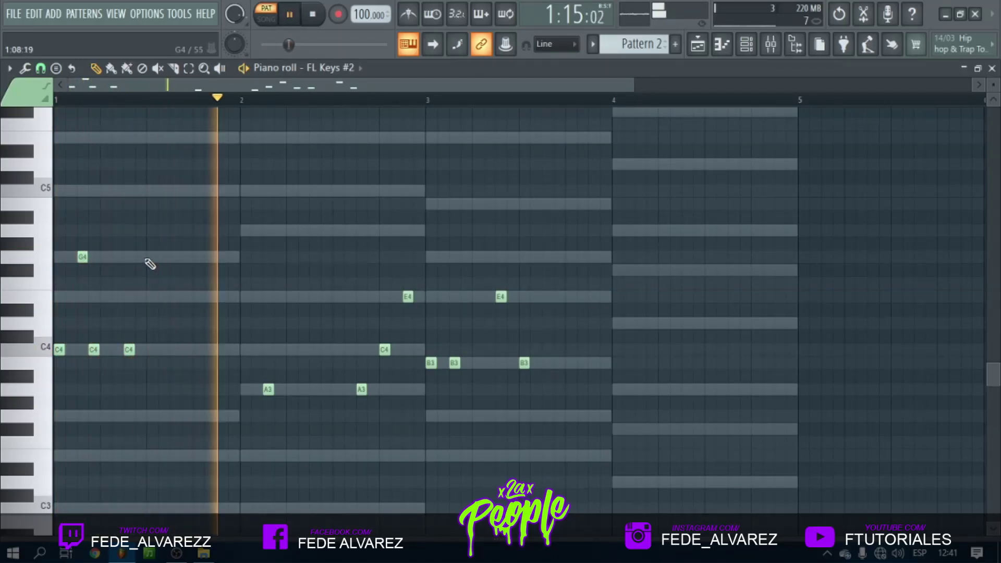
Add C4 notes on steps 9 and 12 and a G4 on step 11 of bar 1
{"action": "left_click", "coordinate": [151, 349]}
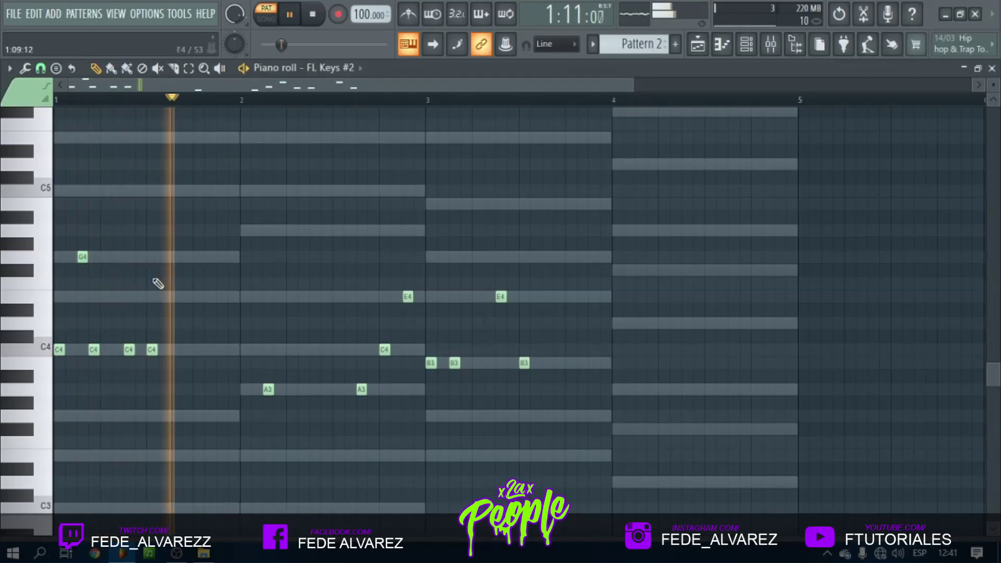
{"action": "left_click", "coordinate": [188, 349]}
{"action": "key", "text": "space"}
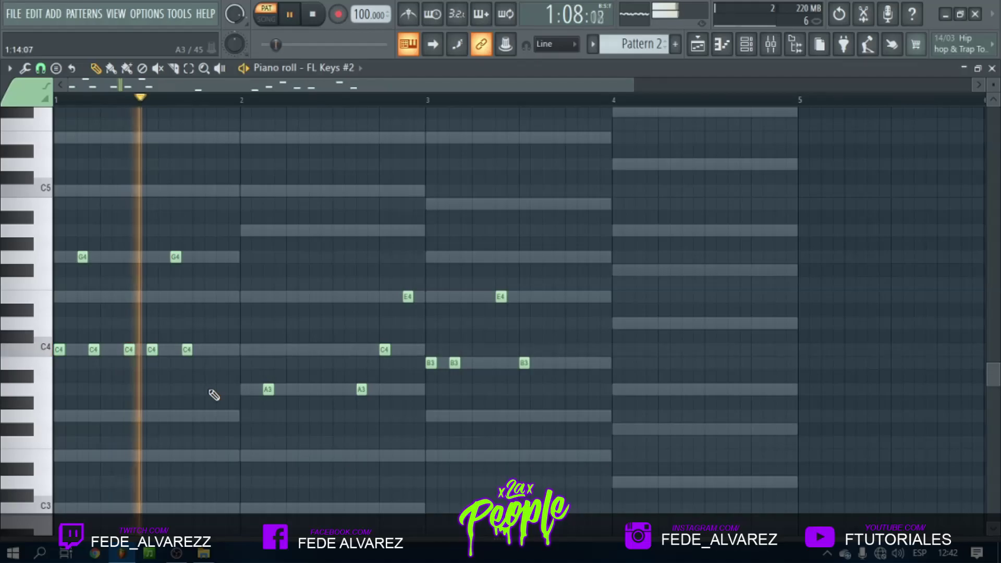
Add an E4 on step 15 of bar 1 and a C4 on step 1 of bar 2
{"action": "left_click", "coordinate": [210, 349]}
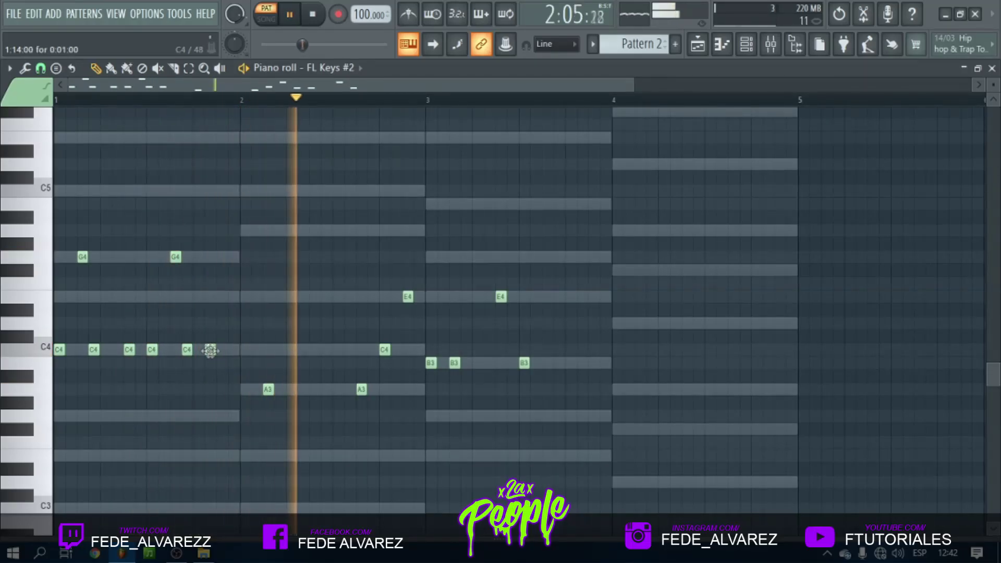
{"action": "right_click", "coordinate": [208, 351]}
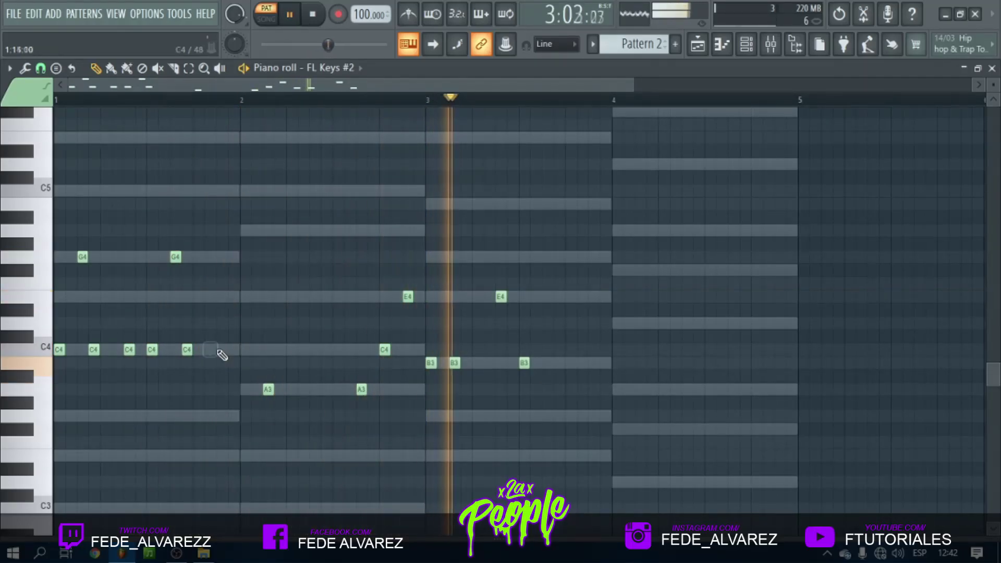
{"action": "left_click", "coordinate": [218, 297]}
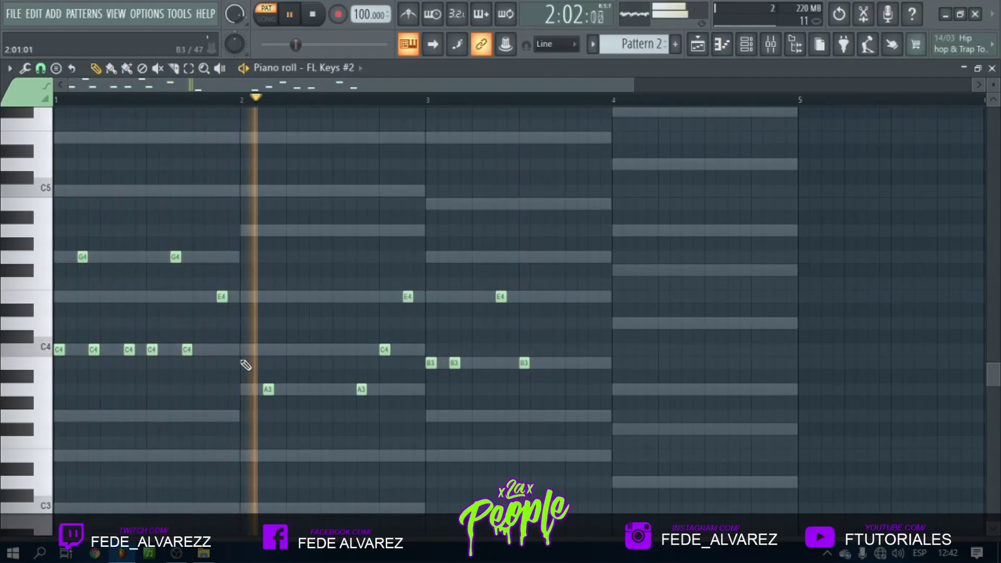
{"action": "left_click_drag", "start_coordinate": [241, 391], "coordinate": [243, 350]}
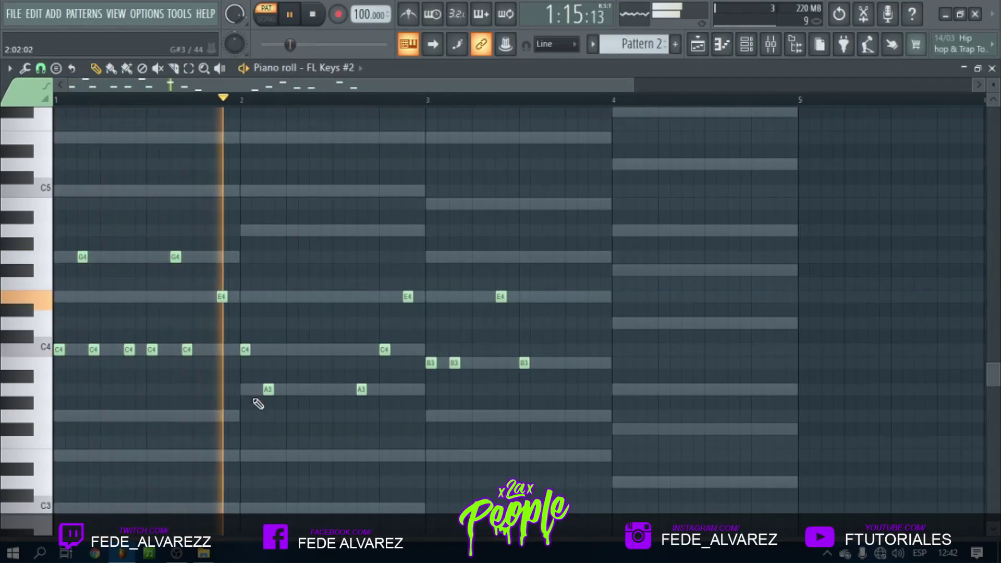
Replace the C4 on step 1 of bar 2 with an A3 and add another A3 on step 7
{"action": "key", "text": "space"}
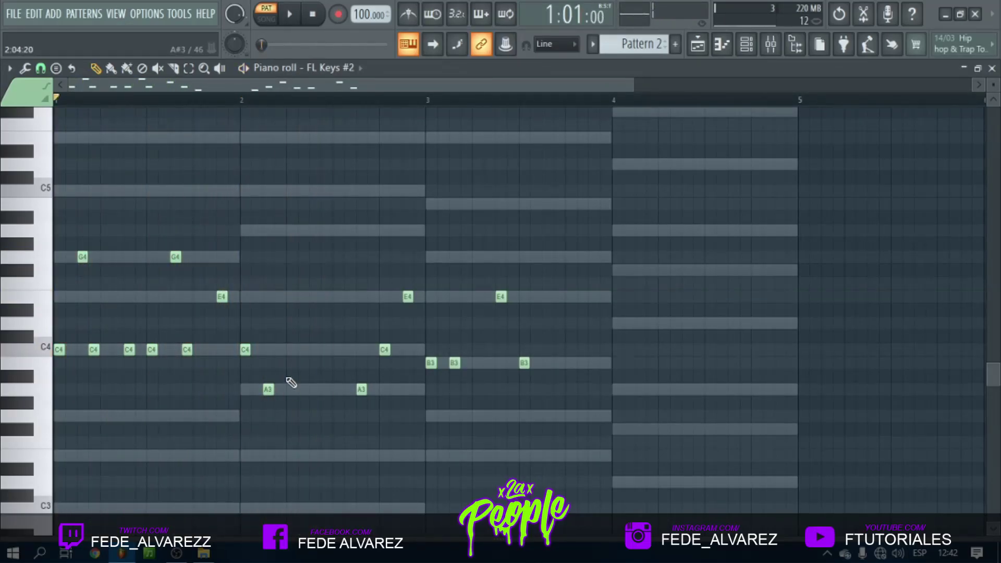
{"action": "key", "text": "space"}
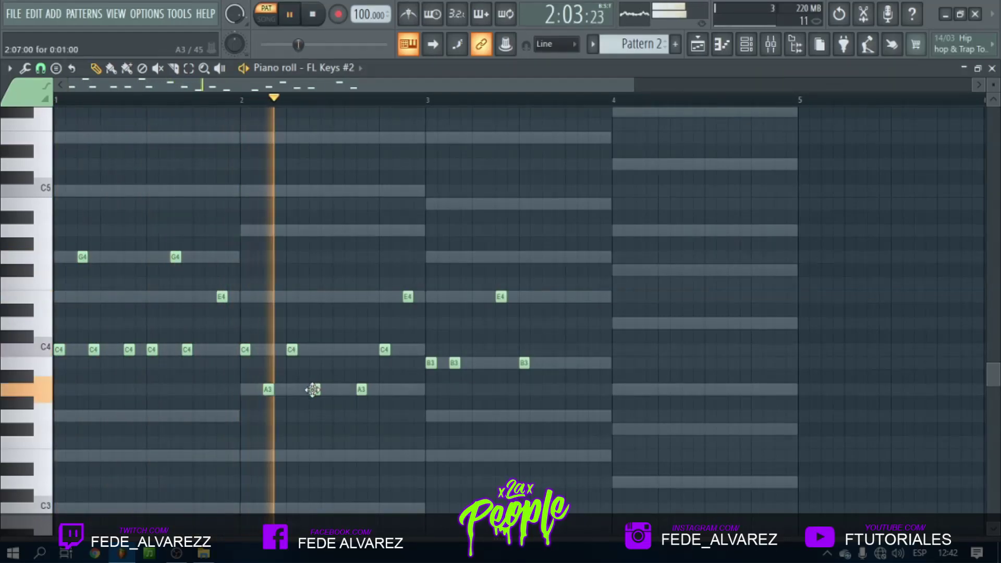
{"action": "key", "text": "space"}
{"action": "right_click", "coordinate": [246, 350]}
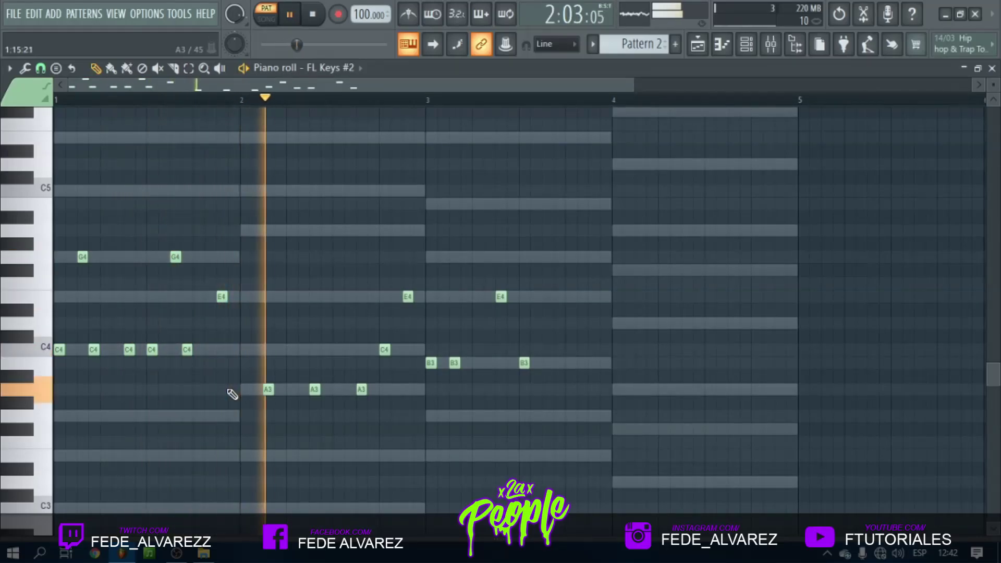
{"action": "left_click", "coordinate": [233, 388]}
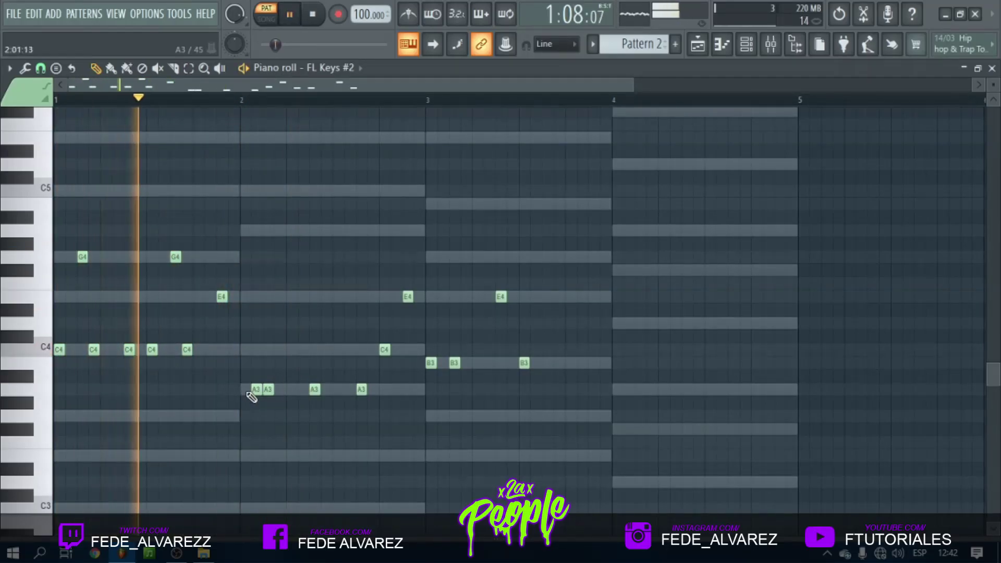
{"action": "left_click_drag", "start_coordinate": [231, 388], "coordinate": [242, 389]}
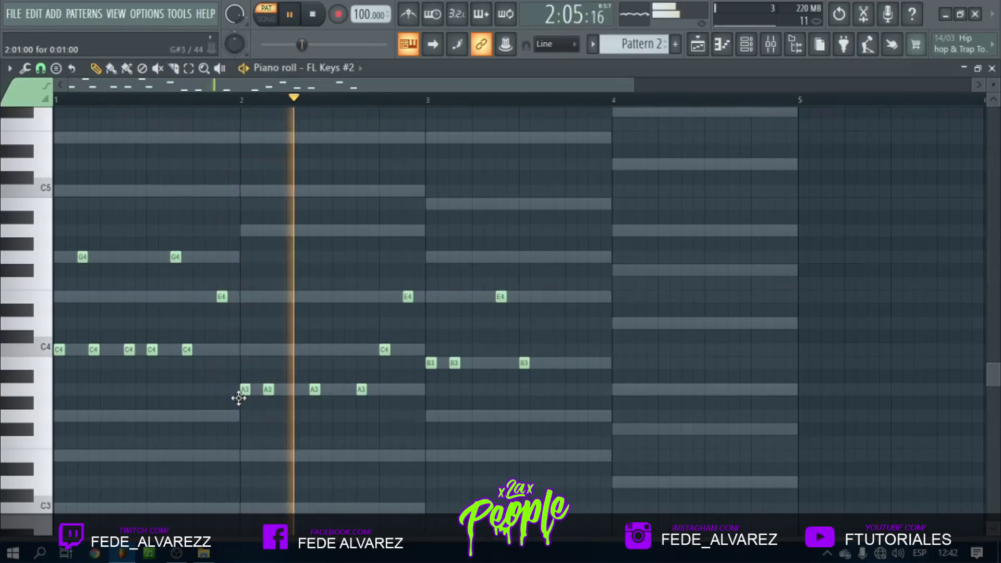
{"action": "left_click", "coordinate": [195, 99]}
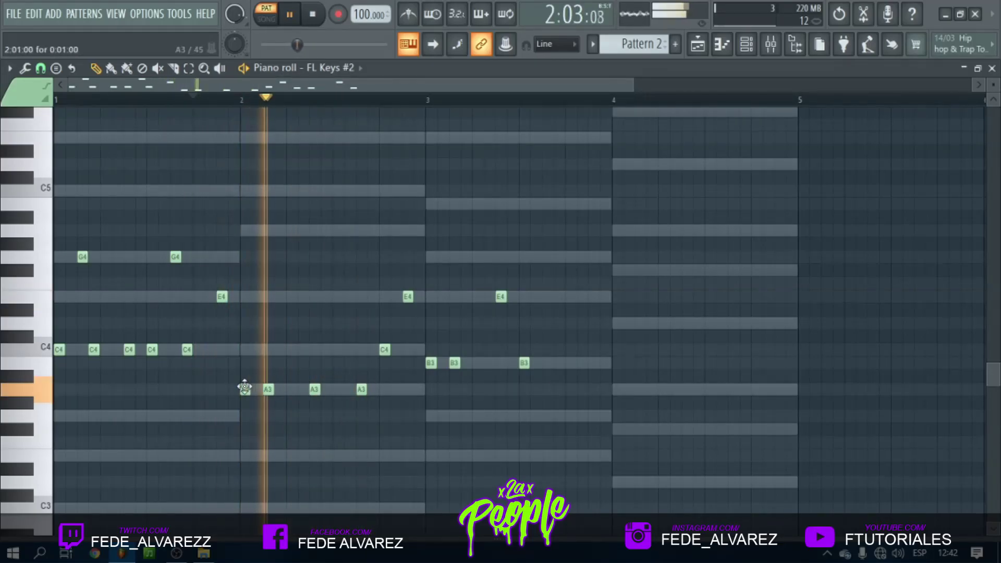
Add a note on step 14 of bar 2, trying several pitches against playback and settling on A4
{"action": "left_click", "coordinate": [395, 390]}
{"action": "left_click", "coordinate": [356, 100]}
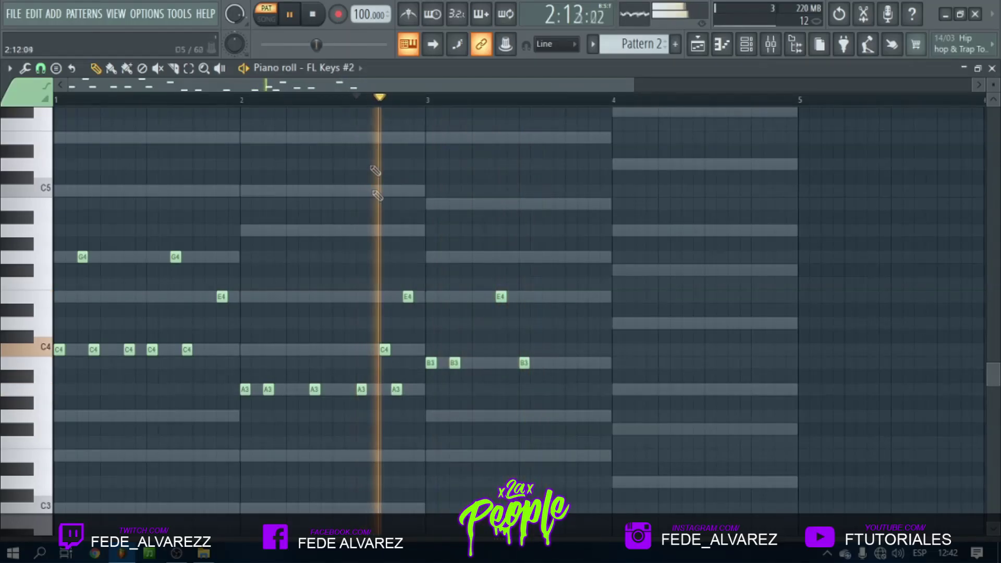
{"action": "right_click", "coordinate": [395, 388]}
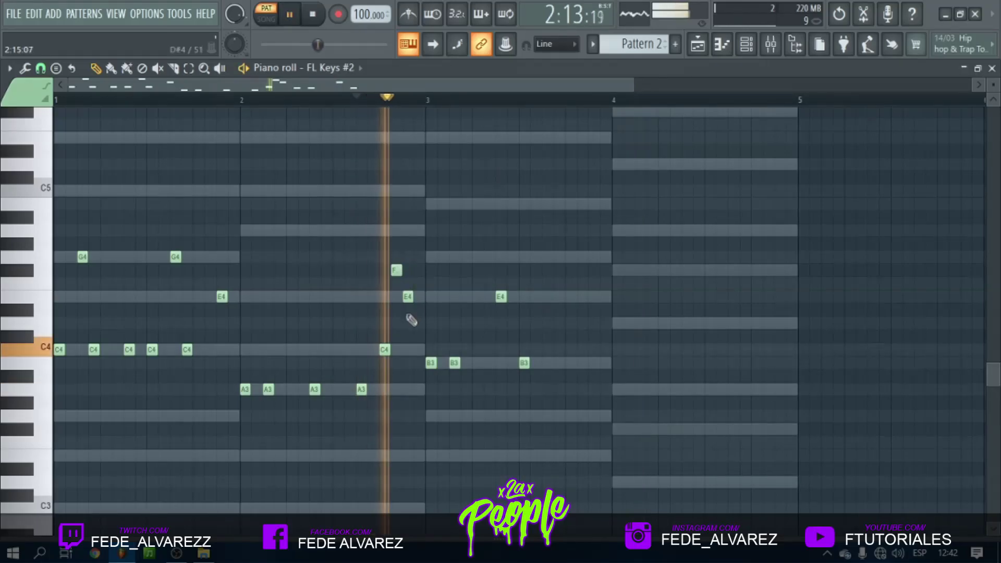
{"action": "left_click_drag", "start_coordinate": [393, 268], "coordinate": [393, 254]}
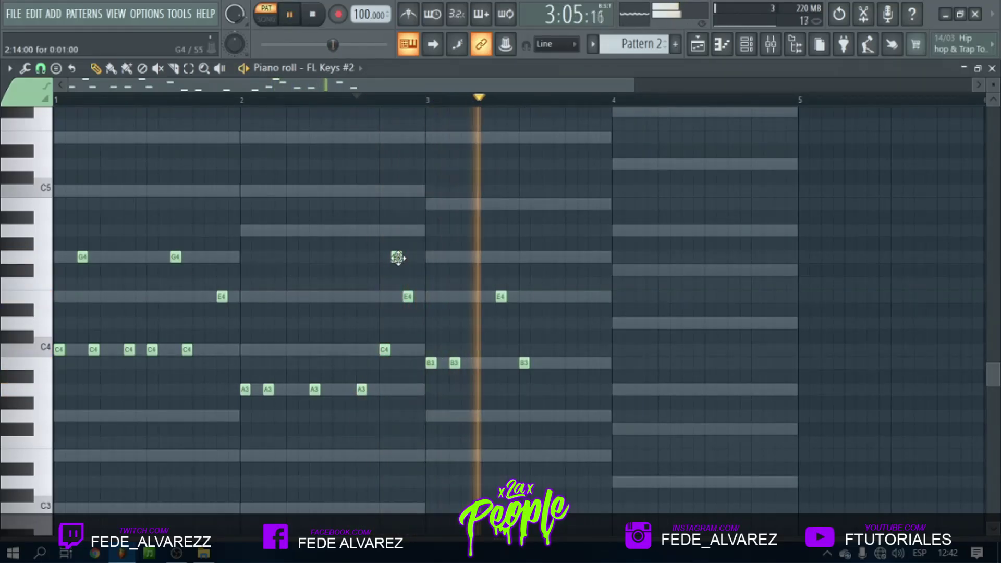
{"action": "key", "text": "space"}
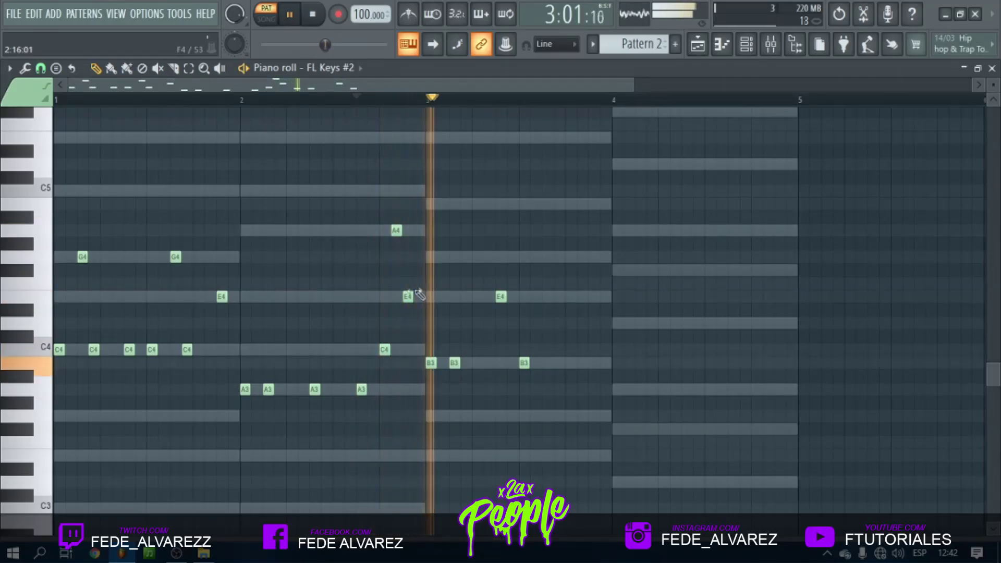
{"action": "key", "text": "space"}
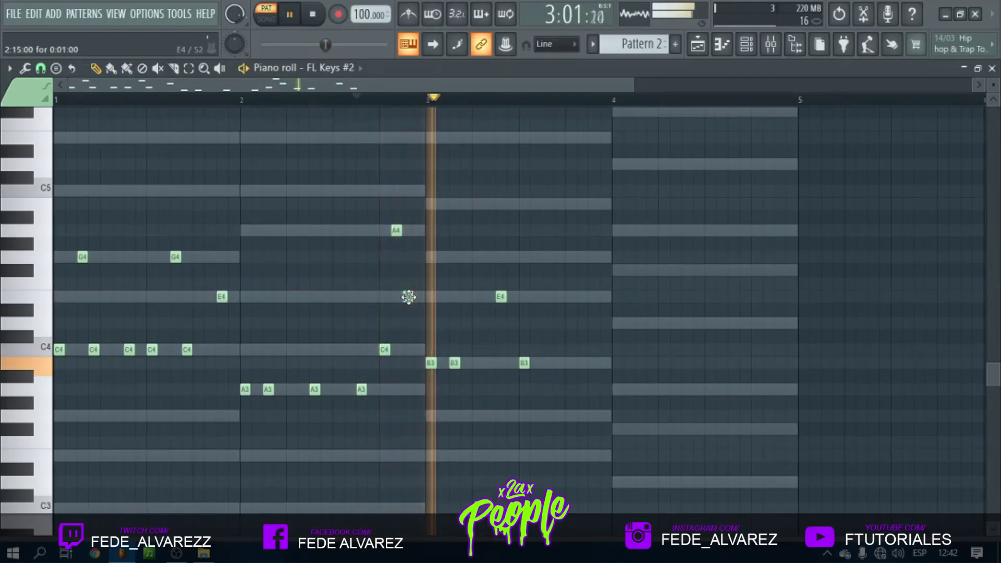
Add a G4 on step 4 of bar 3 and play the passage
{"action": "key", "text": "space"}
{"action": "left_click", "coordinate": [462, 297]}
{"action": "left_click_drag", "start_coordinate": [461, 296], "coordinate": [461, 246]}
{"action": "key", "text": "space"}
{"action": "key", "text": "space"}
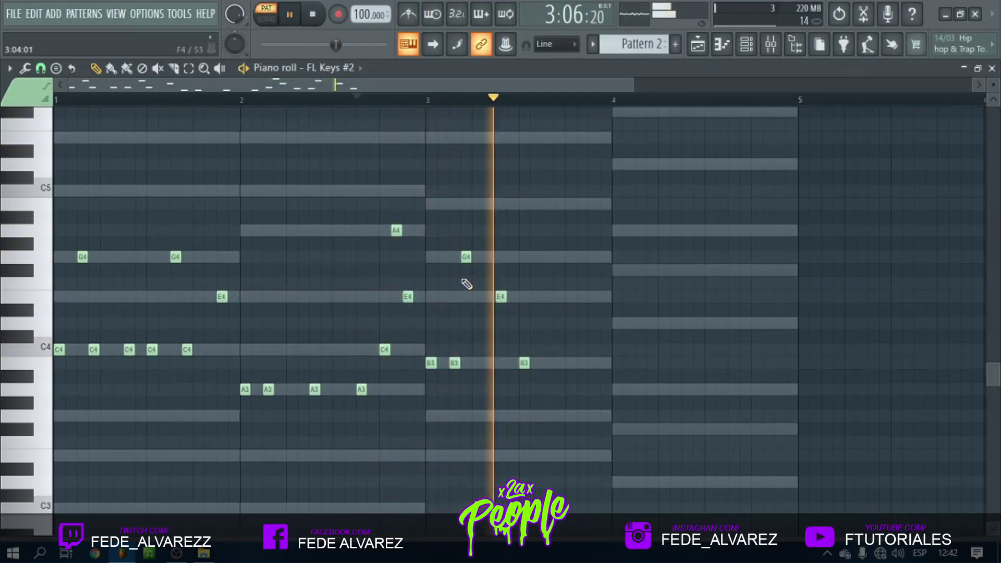
Add a G3 on step 5 and a B3 on step 13 of bar 3 while auditioning the pattern
{"action": "key", "text": "space"}
{"action": "key", "text": "space"}
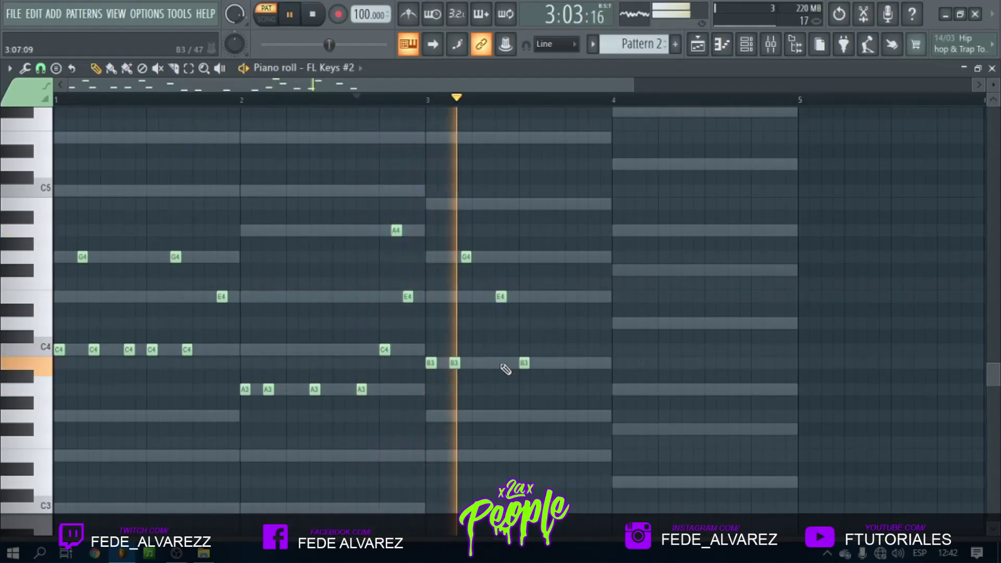
{"action": "key", "text": "space"}
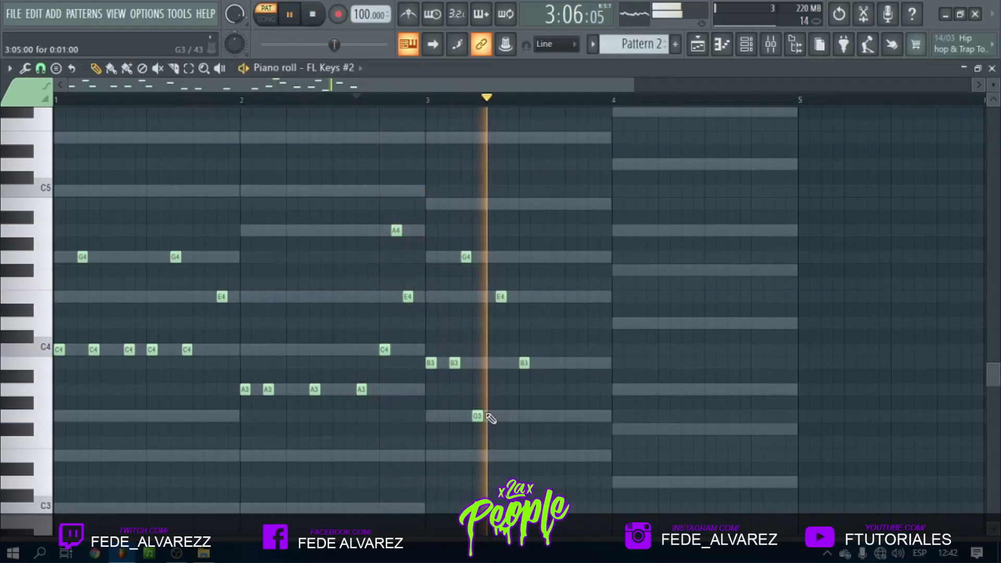
{"action": "key", "text": "space"}
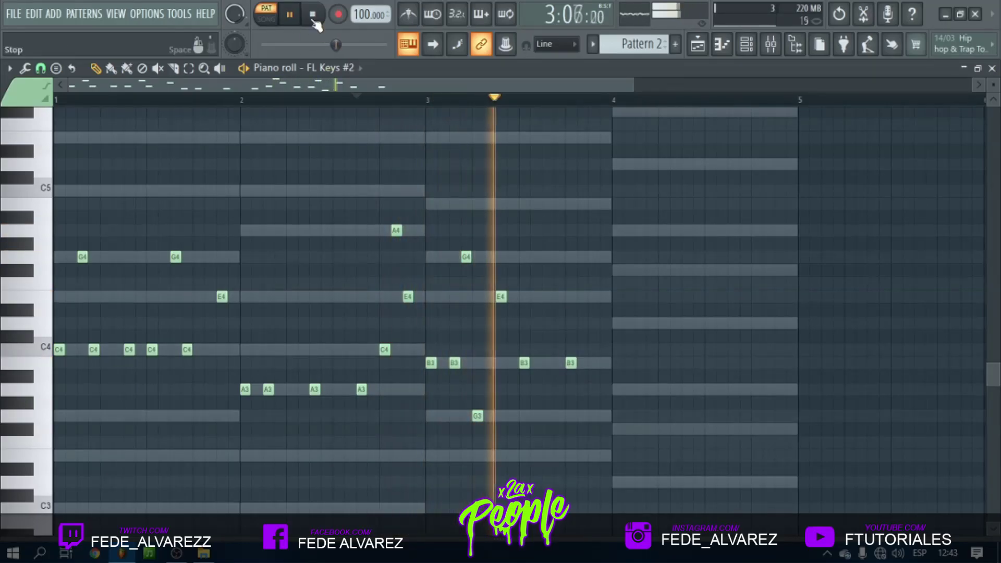
{"action": "left_click", "coordinate": [288, 16]}
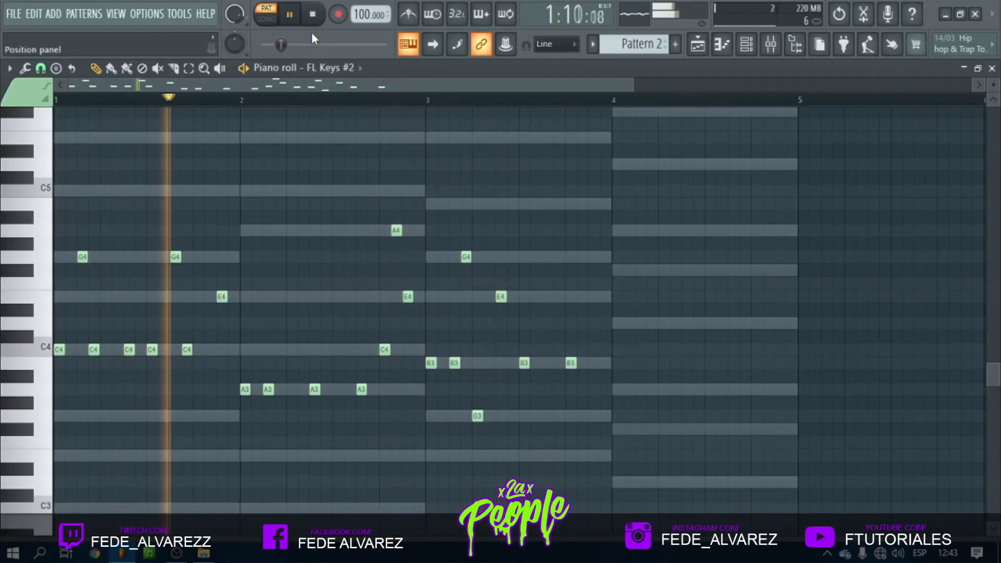
Add an E4 on step 4 of bar 2 and delete the G3 from bar 3
{"action": "key", "text": "space"}
{"action": "key", "text": "space"}
{"action": "left_click", "coordinate": [290, 296]}
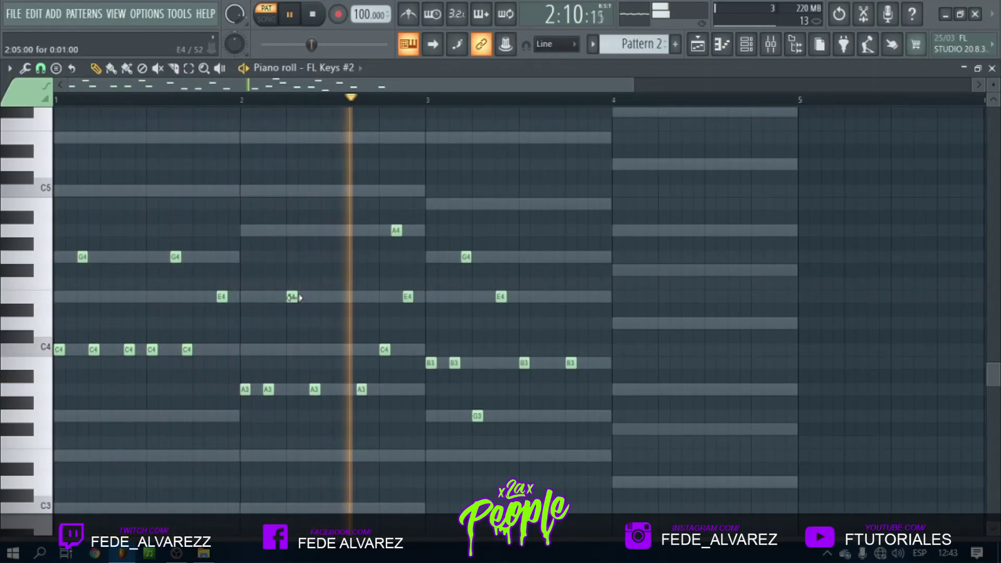
{"action": "left_click", "coordinate": [278, 296]}
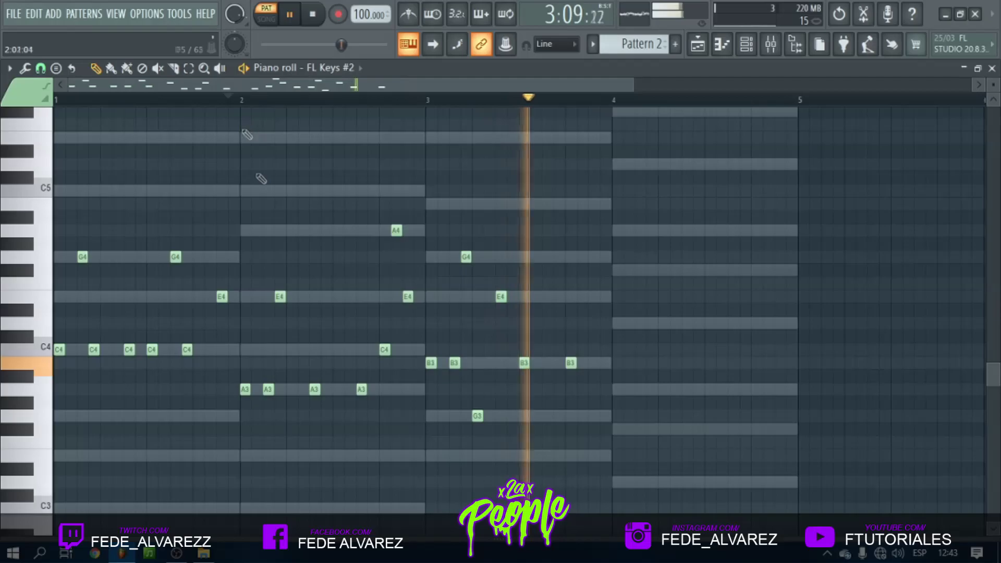
{"action": "right_click", "coordinate": [476, 415]}
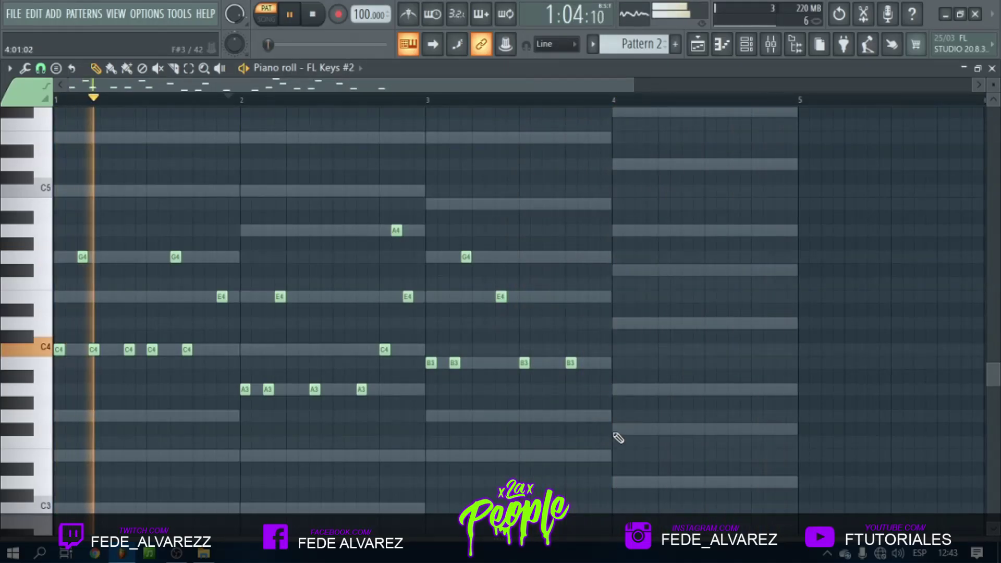
Add A3 notes on steps 1, 3 and 7 and a D4 on step 4 of bar 4
{"action": "left_click", "coordinate": [615, 390]}
{"action": "left_click", "coordinate": [637, 390]}
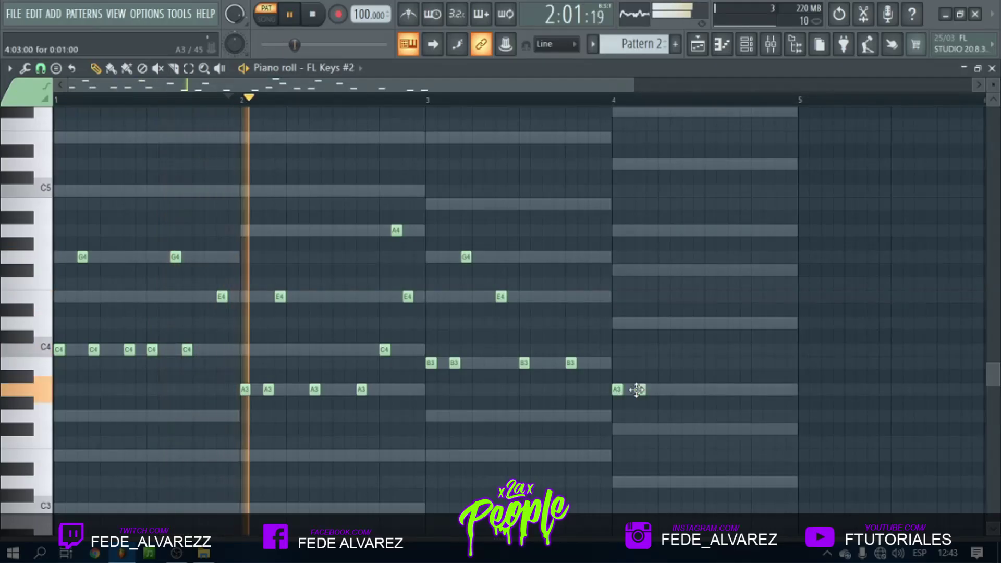
{"action": "left_click", "coordinate": [661, 323]}
{"action": "left_click", "coordinate": [683, 389]}
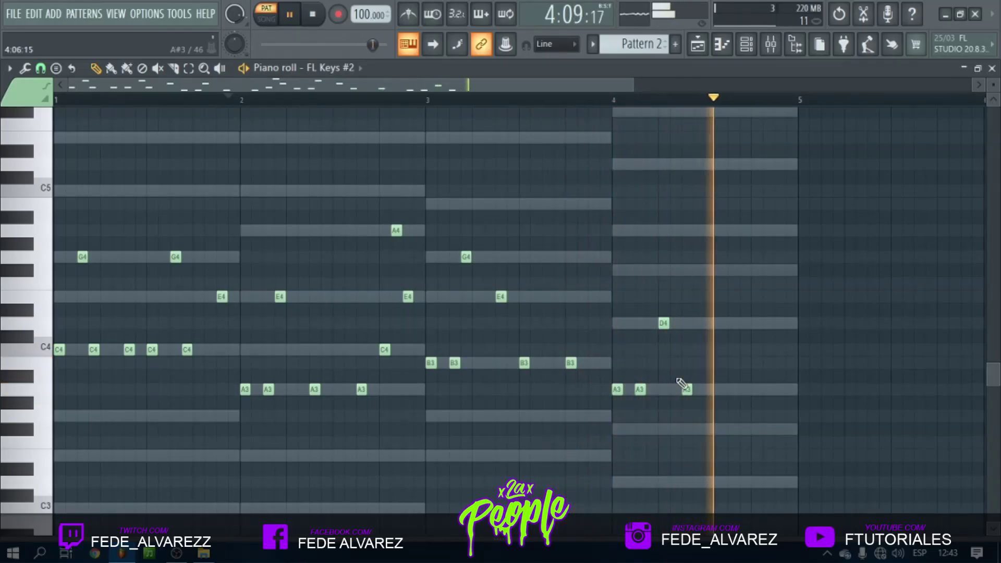
{"action": "key", "text": "space"}
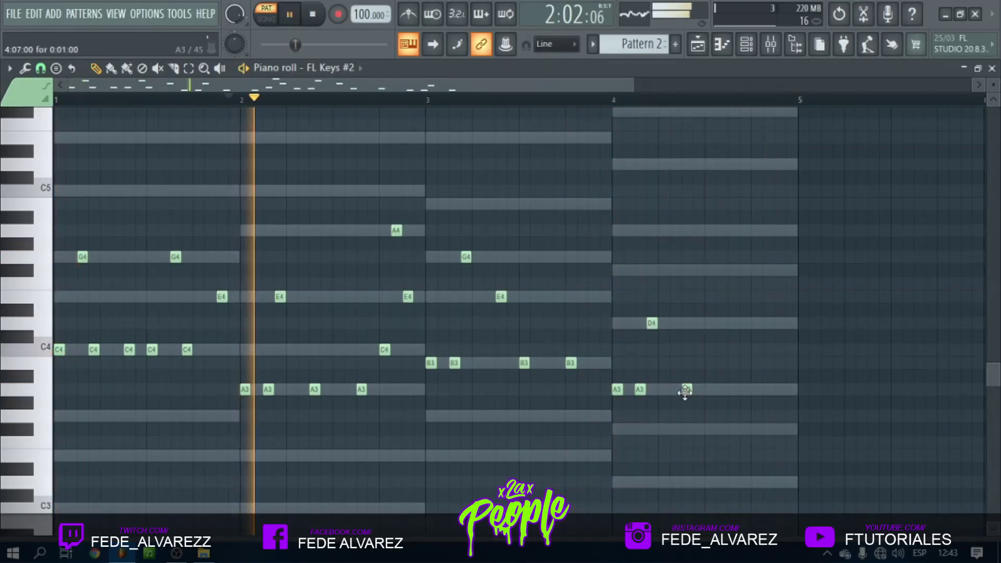
Complete bar 4 with A3 notes on steps 10 and 12 and F#4 notes on steps 13 and 15
{"action": "left_click", "coordinate": [718, 389]}
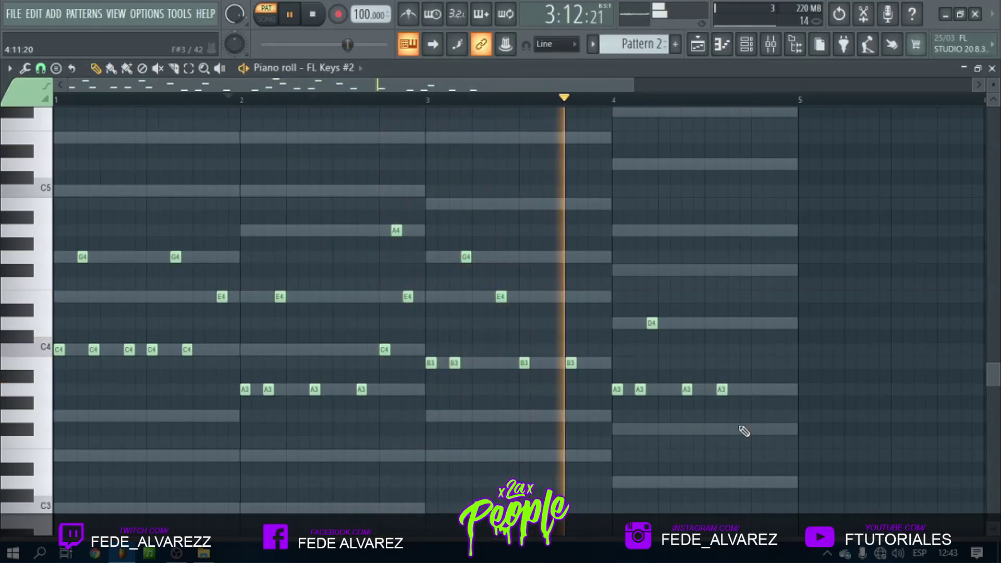
{"action": "left_click", "coordinate": [749, 391]}
{"action": "key", "text": "space"}
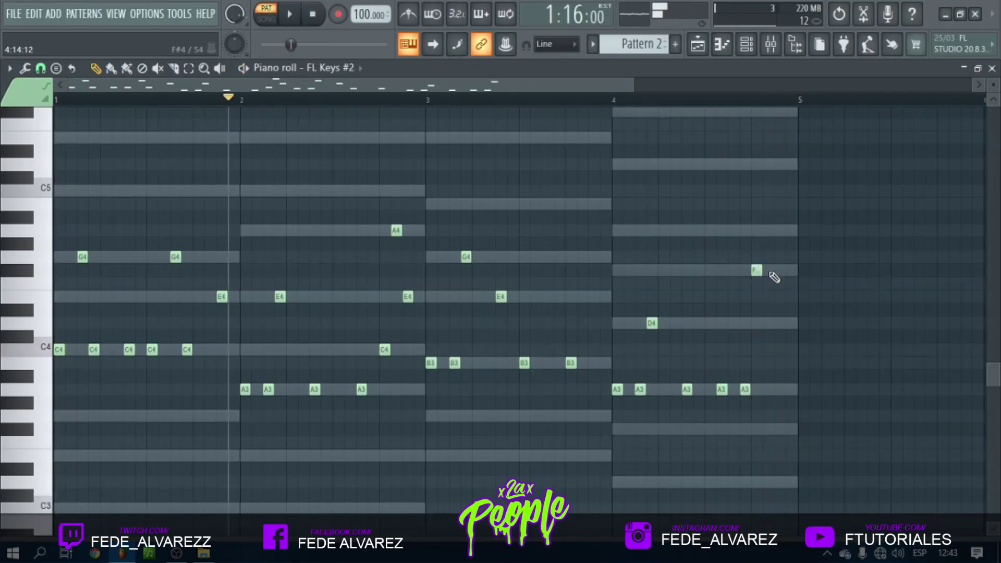
{"action": "key", "text": "space"}
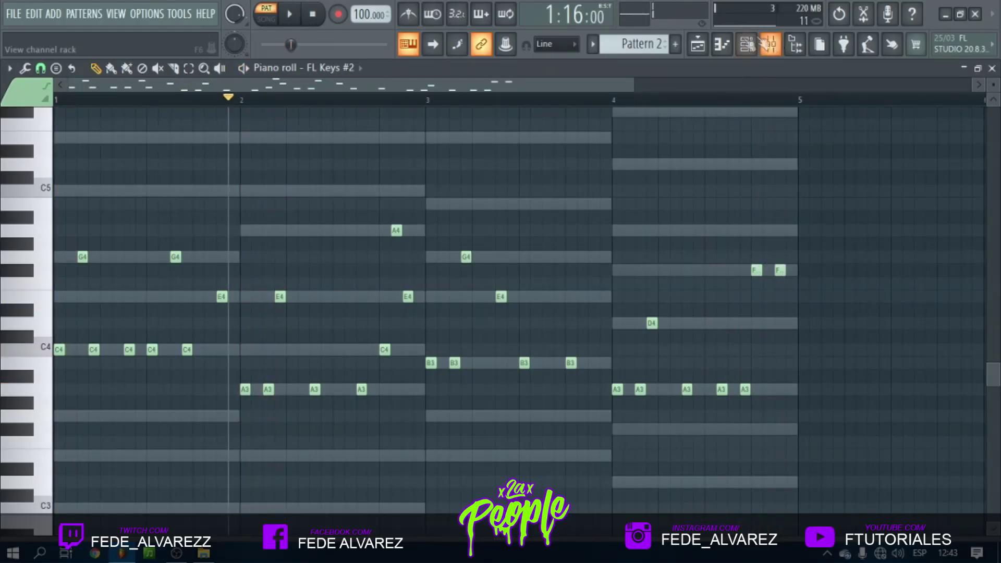
Replace the FL Keys #2 channel's instrument with GMS
{"action": "left_click", "coordinate": [745, 44]}
{"action": "right_click", "coordinate": [359, 247]}
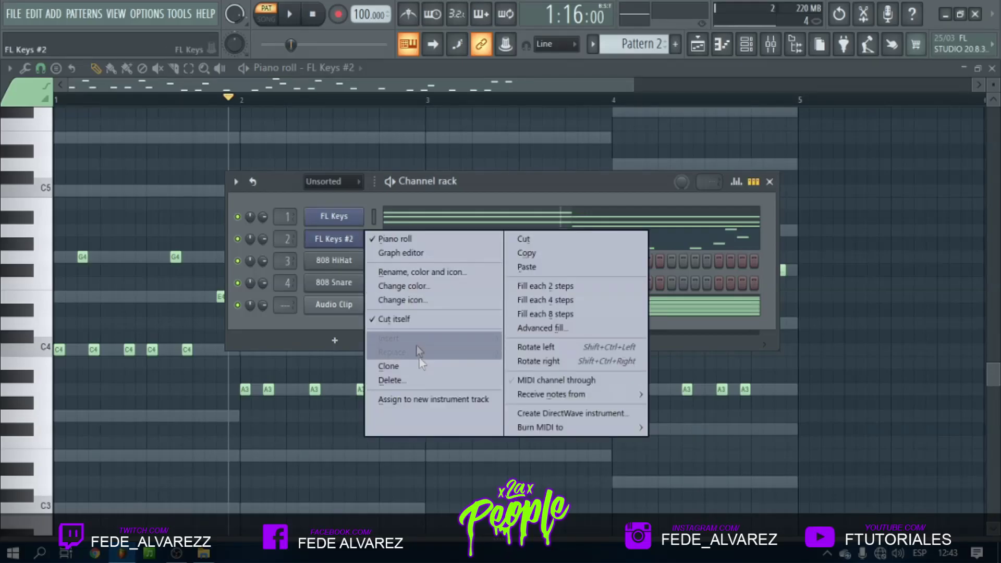
{"action": "mouse_move", "coordinate": [425, 357]}
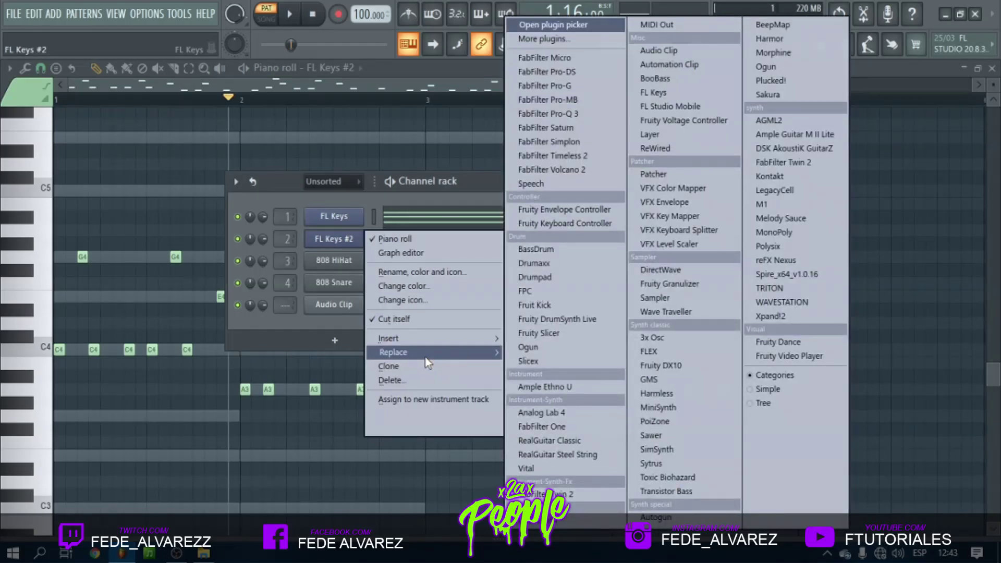
{"action": "left_click", "coordinate": [649, 379]}
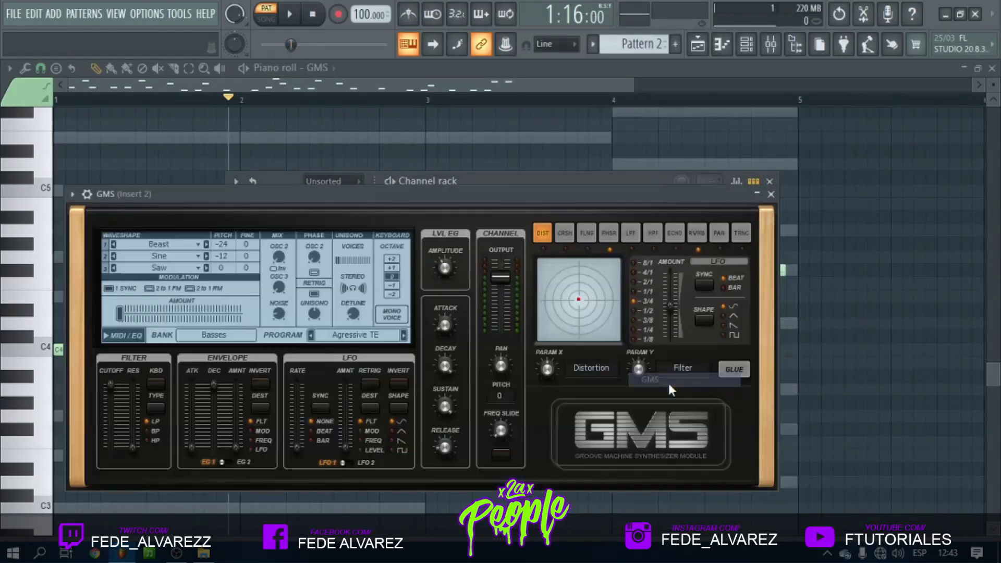
Audition presets from GMS's Leads & Synths bank, load Classic Detune TE and play the melody with it
{"action": "left_click", "coordinate": [304, 317]}
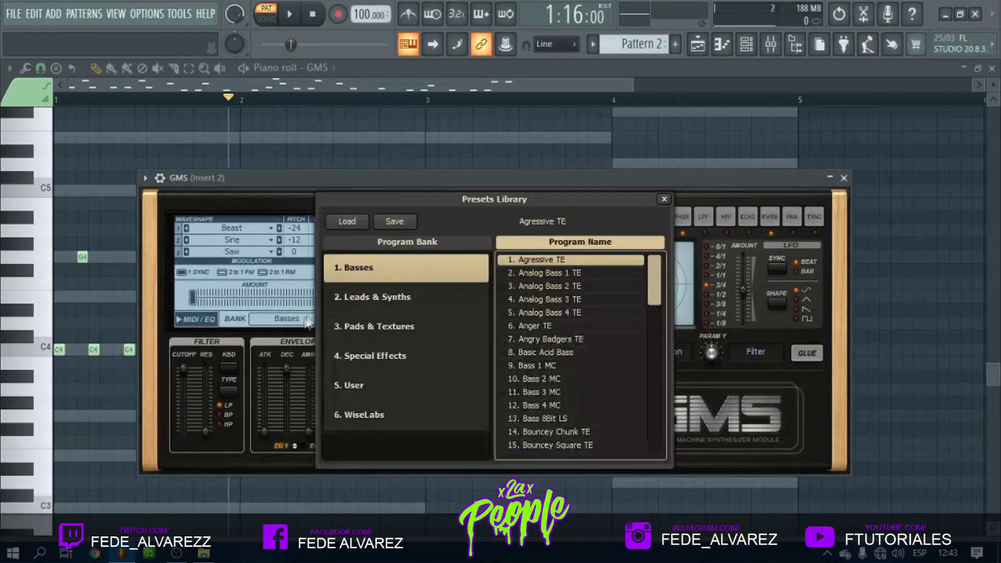
{"action": "left_click", "coordinate": [404, 301]}
{"action": "left_click", "coordinate": [553, 337]}
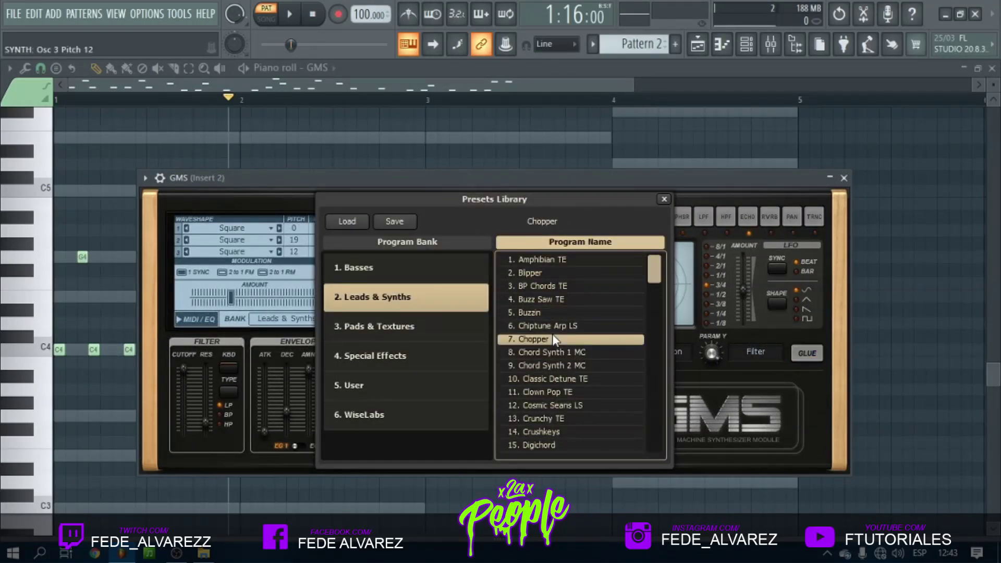
{"action": "left_click", "coordinate": [555, 352]}
{"action": "left_click", "coordinate": [563, 366]}
{"action": "left_click", "coordinate": [567, 379]}
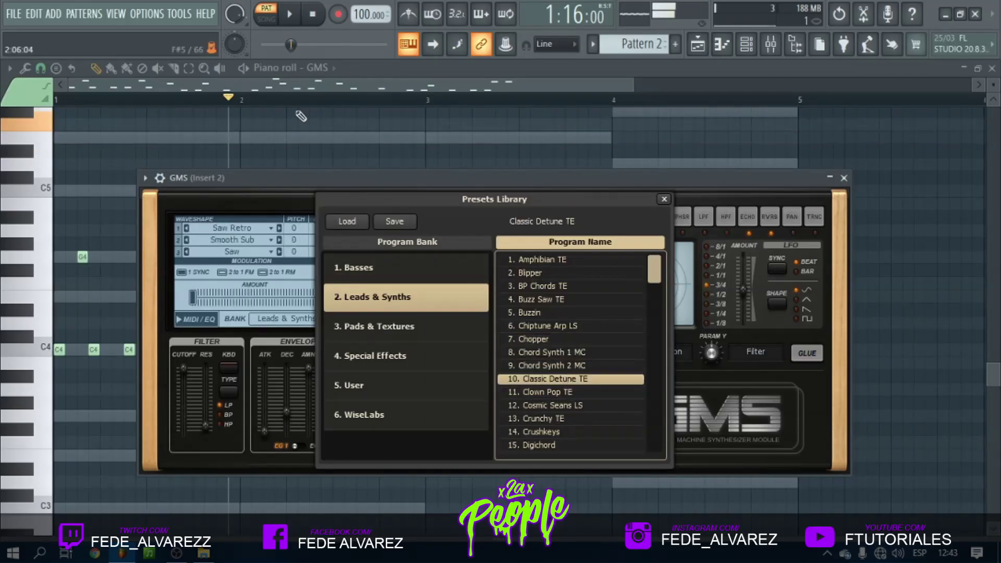
{"action": "left_click", "coordinate": [293, 16]}
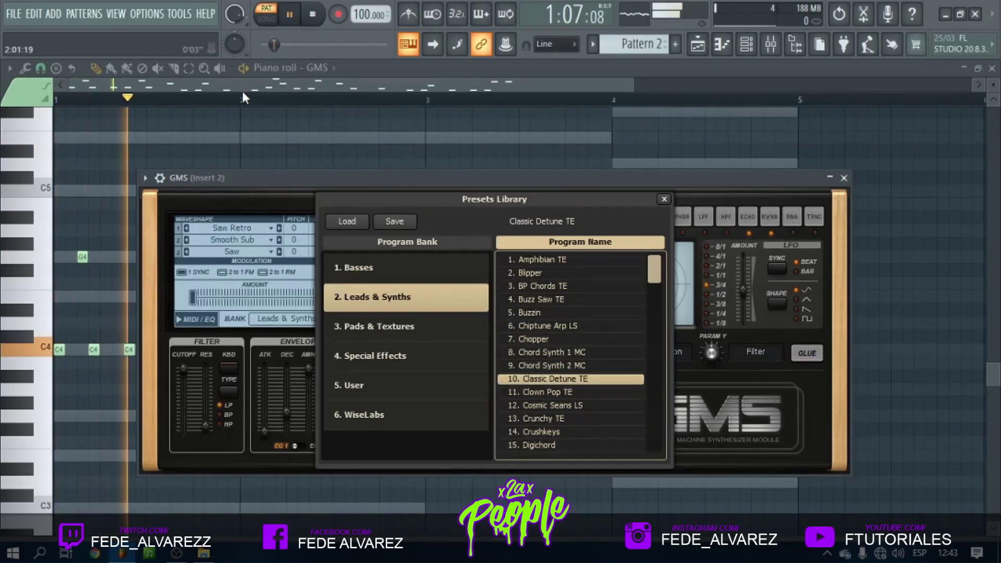
{"action": "left_click", "coordinate": [241, 89]}
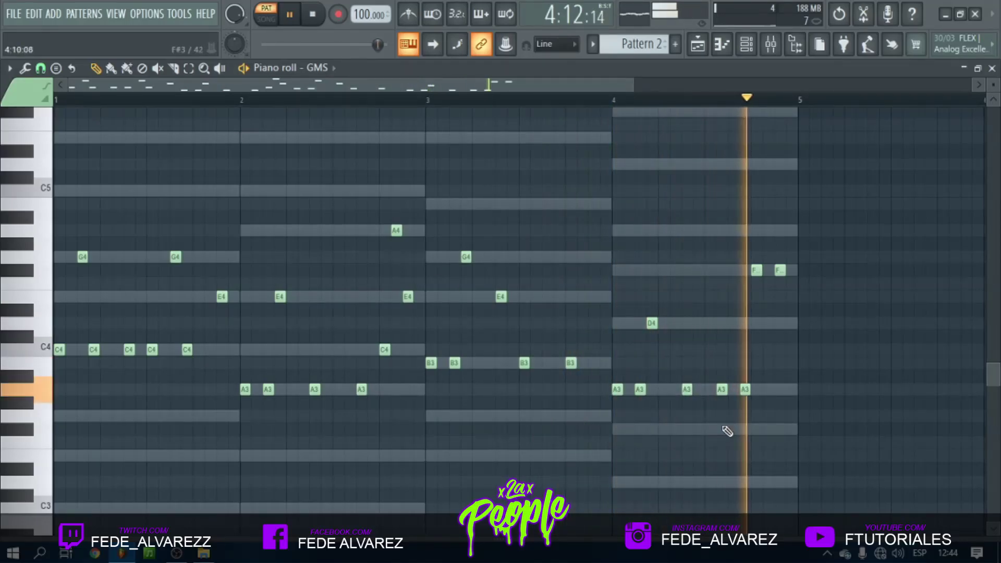
Select all the melody notes, transpose them up one octave and play the result
{"action": "key", "text": "space"}
{"action": "left_click_drag", "start_coordinate": [853, 449], "coordinate": [71, 184]}
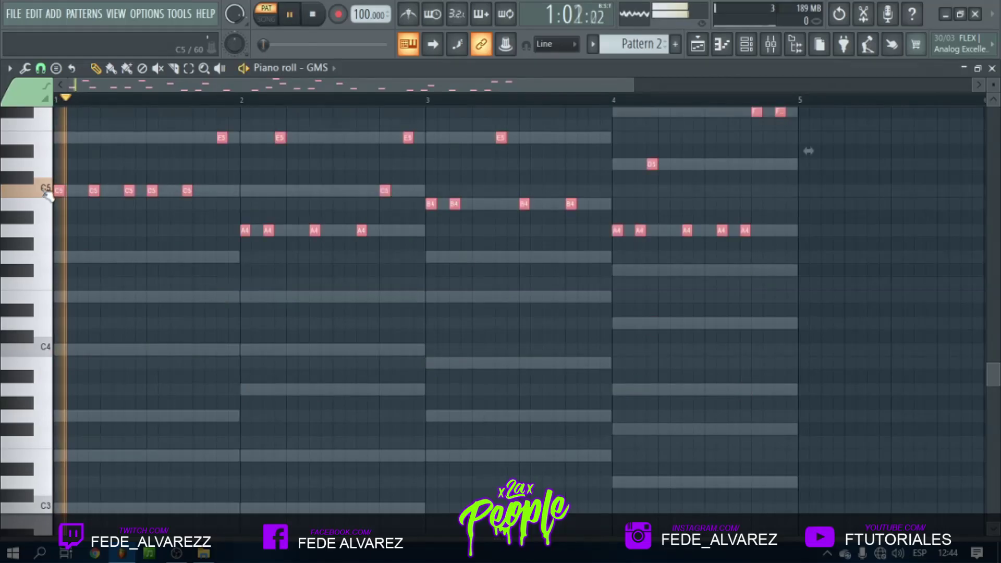
{"action": "scroll", "coordinate": [110, 260], "scroll_direction": "up", "scroll_amount": 3}
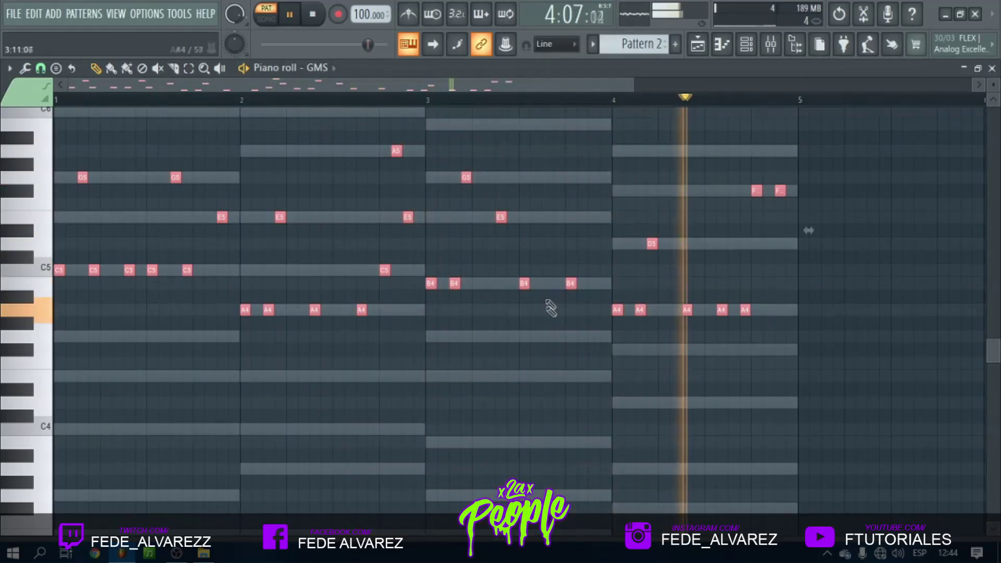
Add G4 and E4 notes on steps 11 and 12 of bar 3, raise both one octave and play from bar 3
{"action": "left_click", "coordinate": [545, 335]}
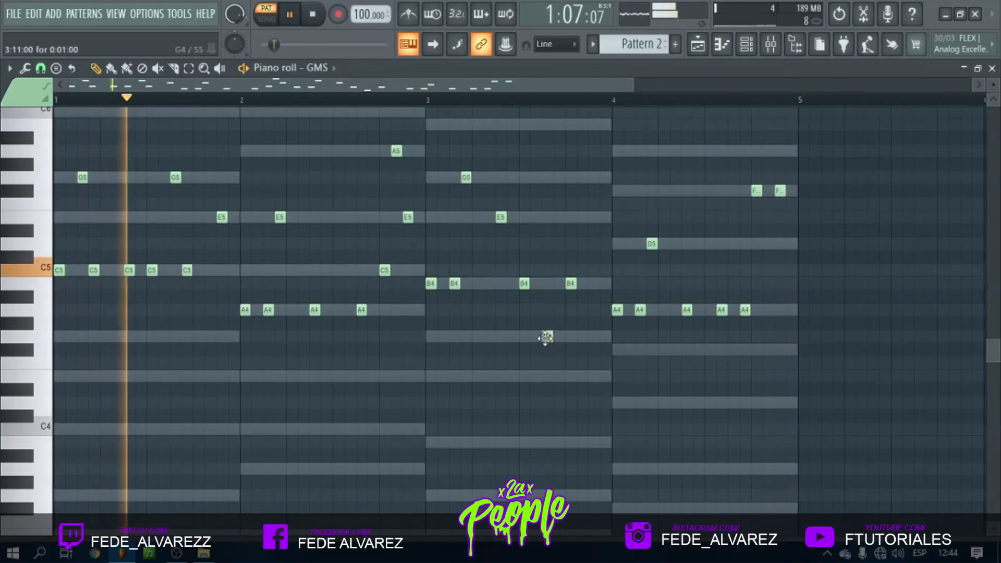
{"action": "left_click", "coordinate": [559, 376]}
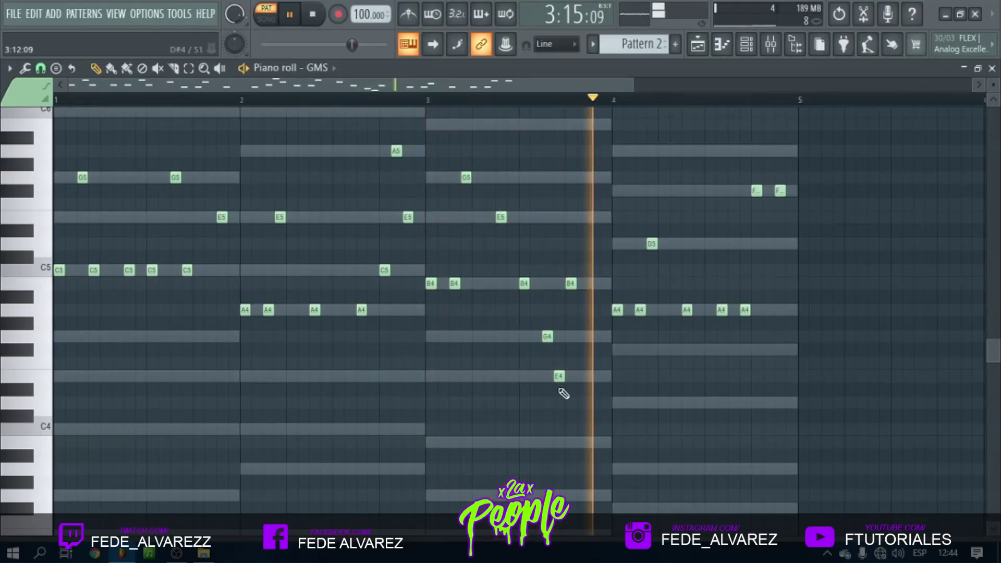
{"action": "left_click_drag", "start_coordinate": [574, 395], "coordinate": [542, 315]}
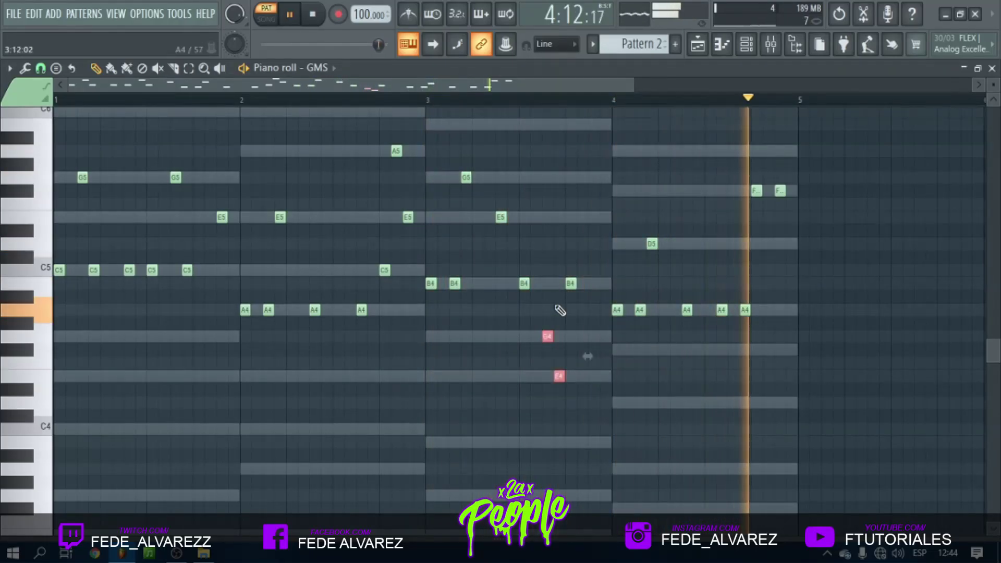
{"action": "key", "text": "ctrl+Up"}
{"action": "left_click", "coordinate": [461, 103]}
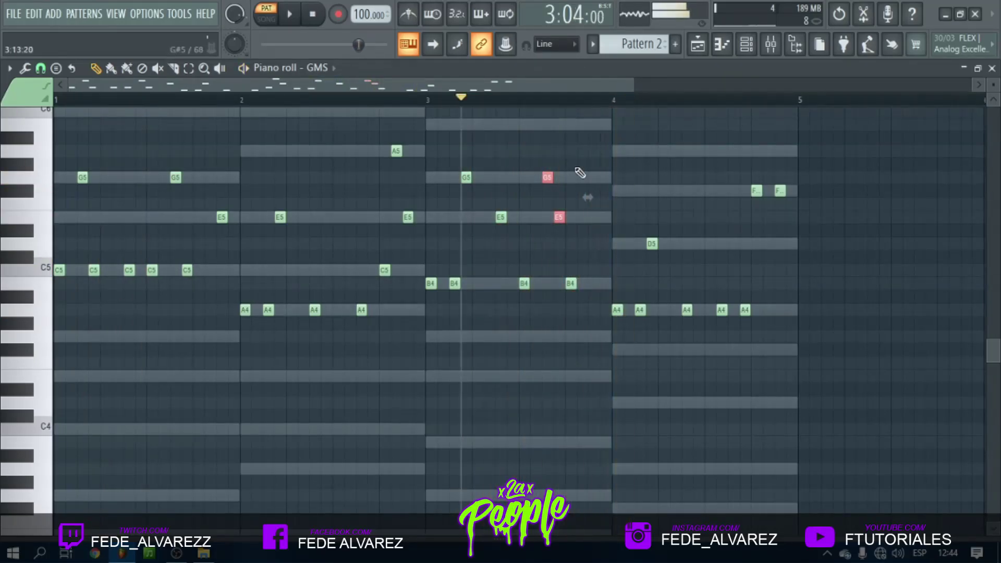
{"action": "key", "text": "space"}
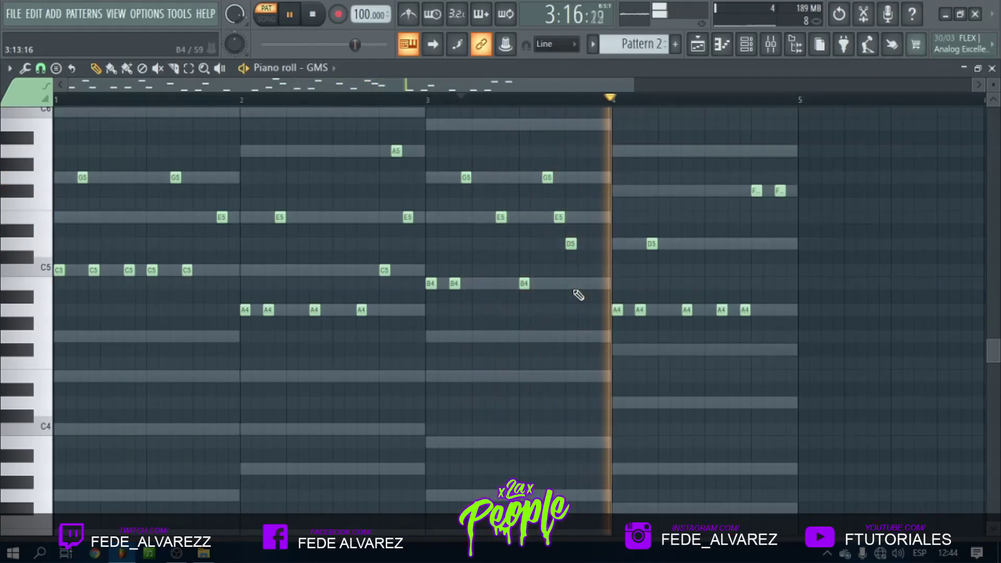
Finish bar 3 by raising the step 13 note to D5 and adding C5 on step 15 and D5 on step 16
{"action": "left_click", "coordinate": [593, 244]}
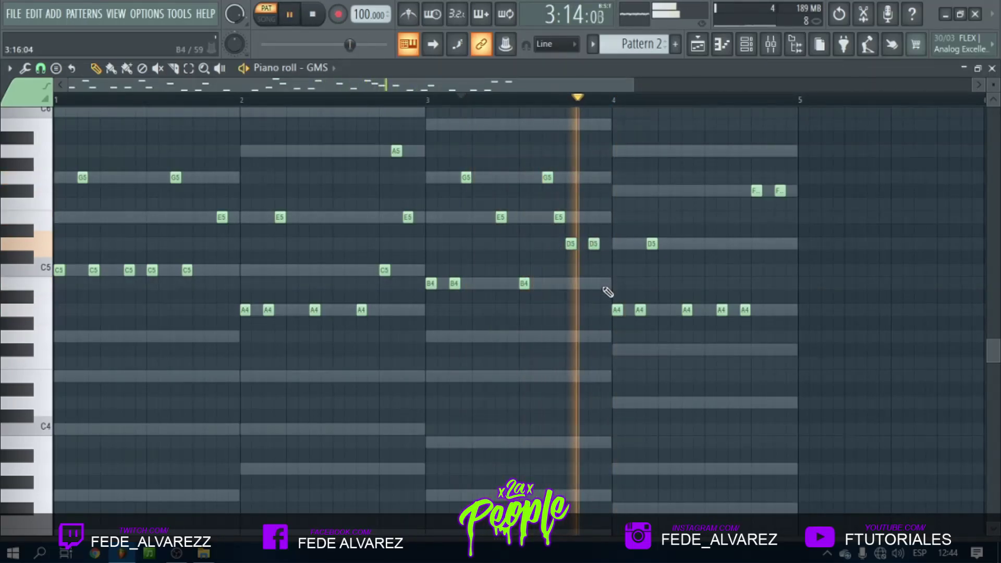
{"action": "left_click_drag", "start_coordinate": [592, 247], "coordinate": [596, 270]}
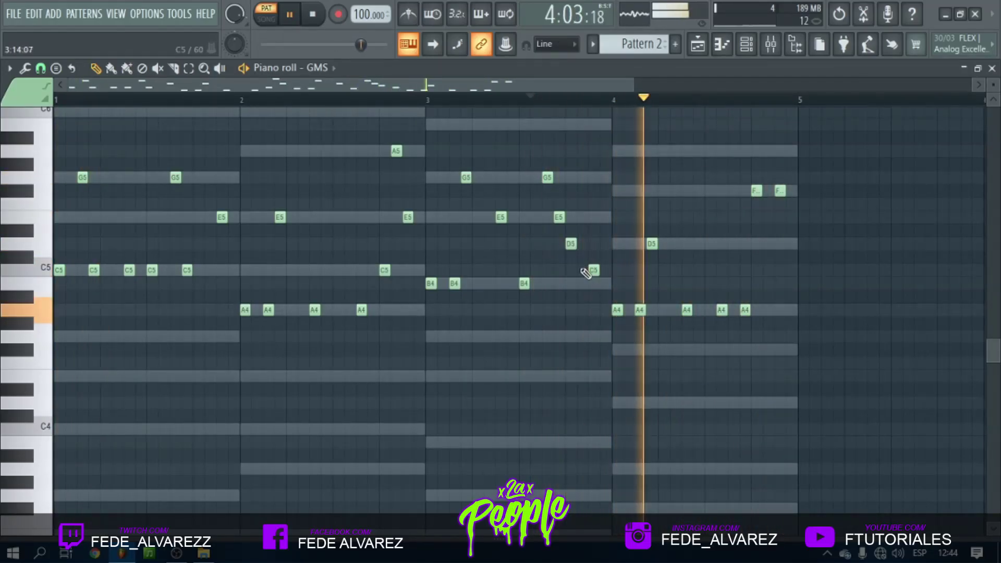
{"action": "left_click", "coordinate": [604, 244]}
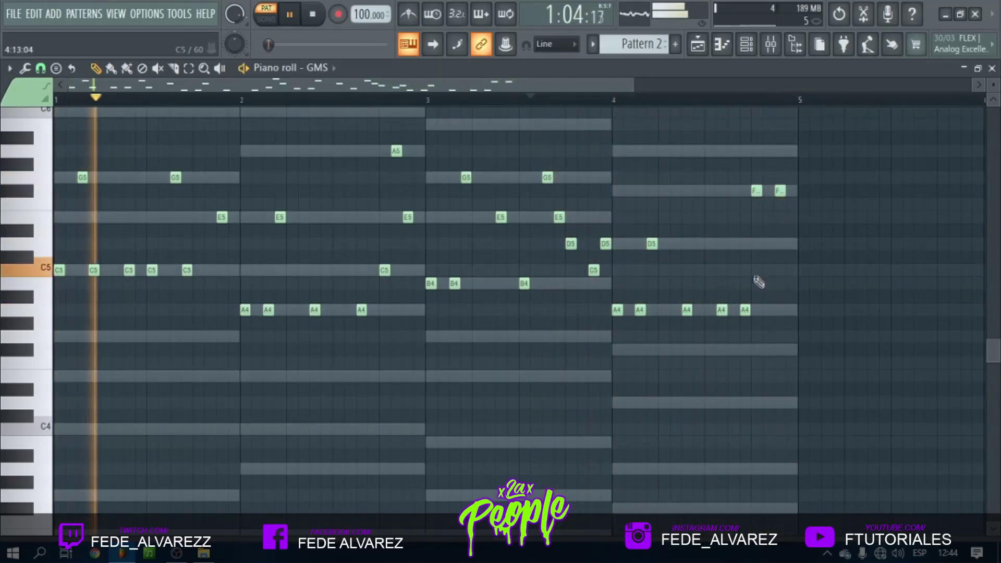
Select all the melody notes, transpose them up another octave and play the pattern
{"action": "scroll", "coordinate": [493, 99], "scroll_direction": "down", "scroll_amount": 2}
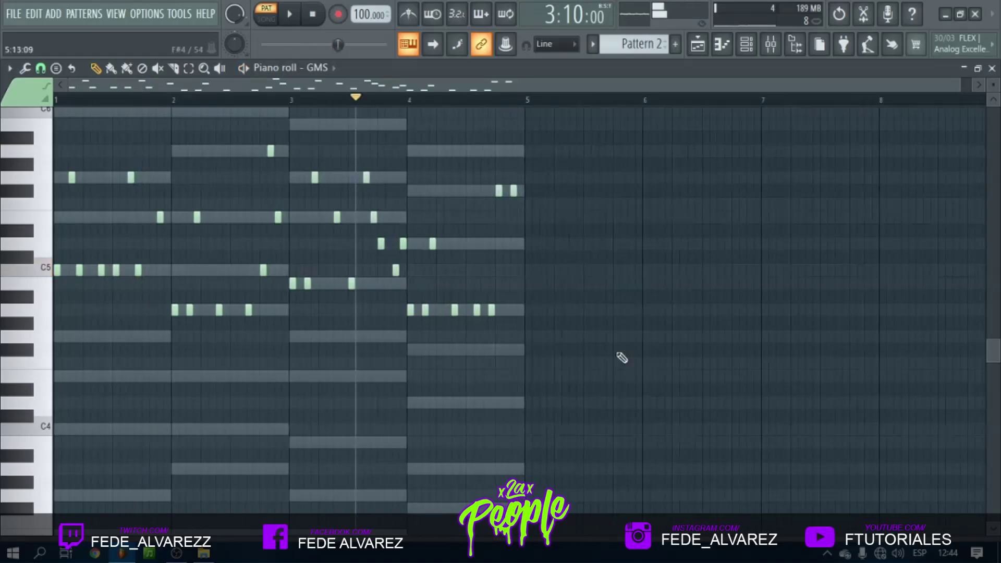
{"action": "left_click_drag", "start_coordinate": [613, 356], "coordinate": [54, 118]}
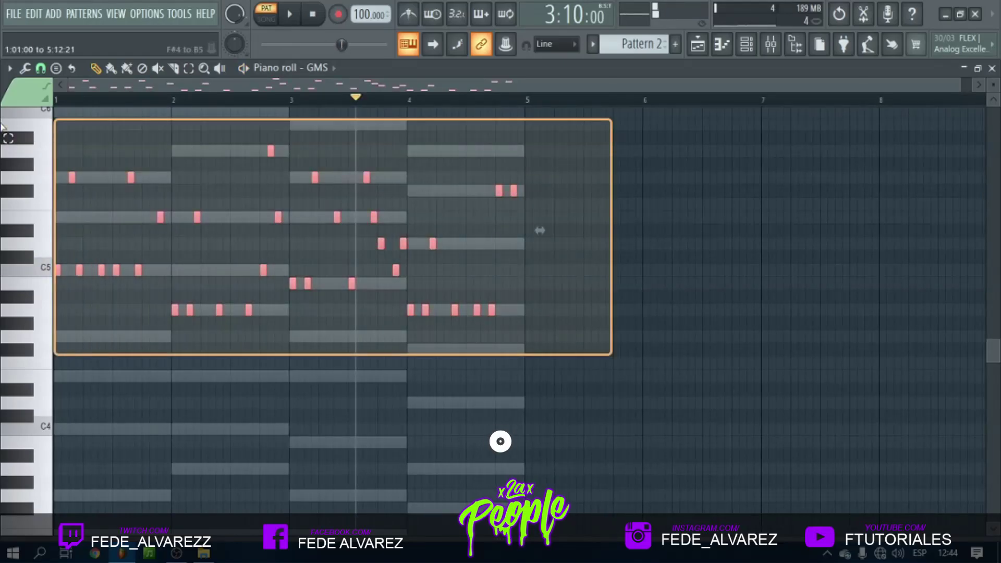
{"action": "key", "text": "ctrl+Up"}
{"action": "key", "text": "space"}
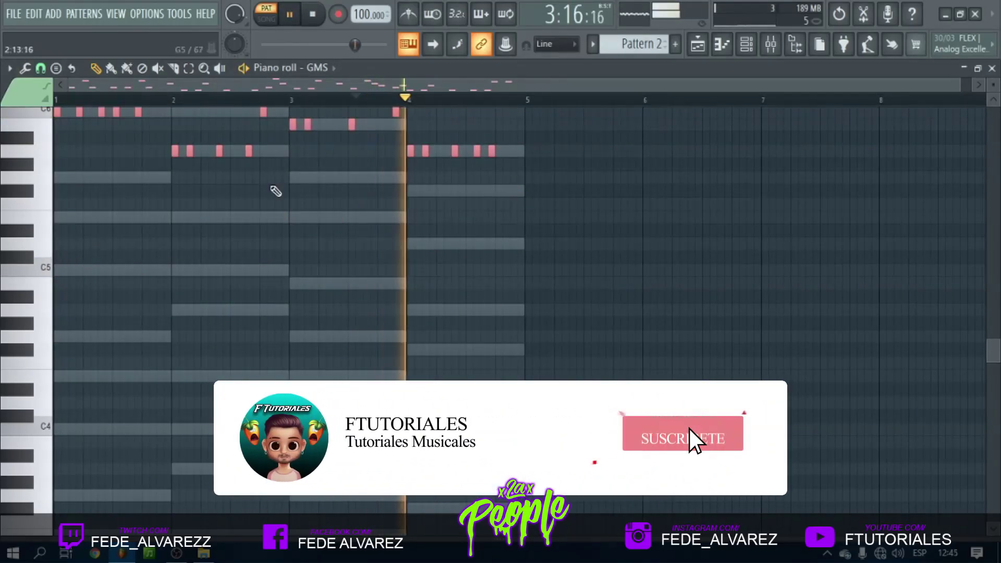
{"action": "scroll", "coordinate": [272, 189], "scroll_direction": "up", "scroll_amount": 3}
{"action": "scroll", "coordinate": [271, 186], "scroll_direction": "up", "scroll_amount": 2}
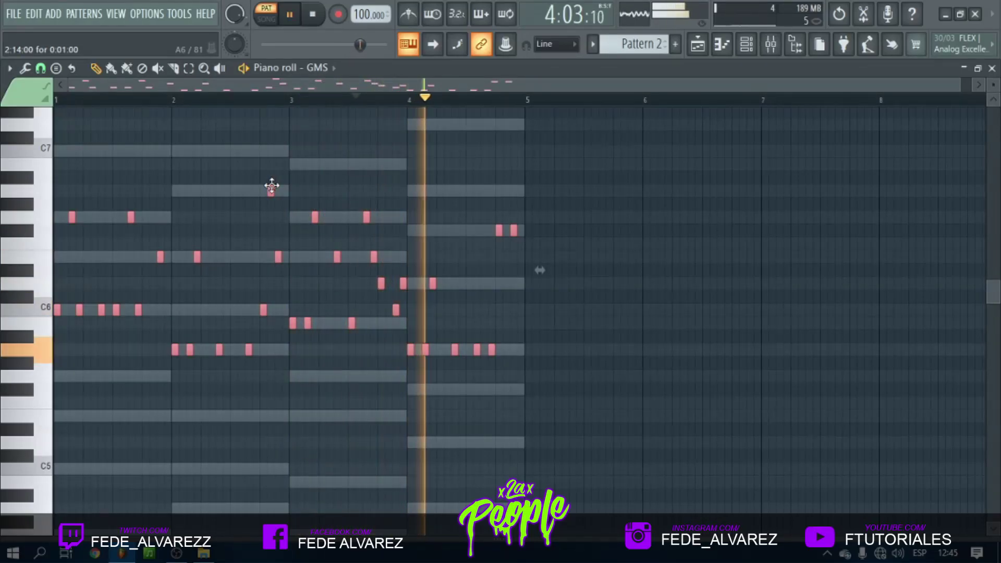
Lower the C6 note on step 15 of bar 3 to B5, listen to the melody and stop playback
{"action": "scroll", "coordinate": [393, 104], "scroll_direction": "up", "scroll_amount": 5}
{"action": "mouse_move", "coordinate": [408, 317]}
{"action": "left_mouse_down"}
{"action": "mouse_move", "coordinate": [408, 329]}
{"action": "mouse_move", "coordinate": [413, 310]}
{"action": "left_mouse_up"}
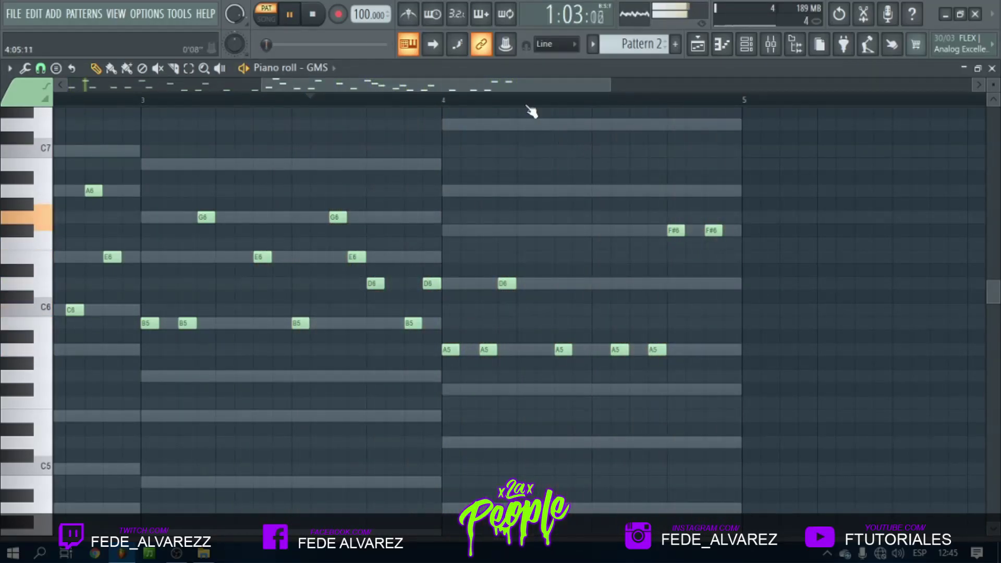
{"action": "scroll", "coordinate": [531, 111], "scroll_direction": "down", "scroll_amount": 4}
{"action": "key", "text": "space"}
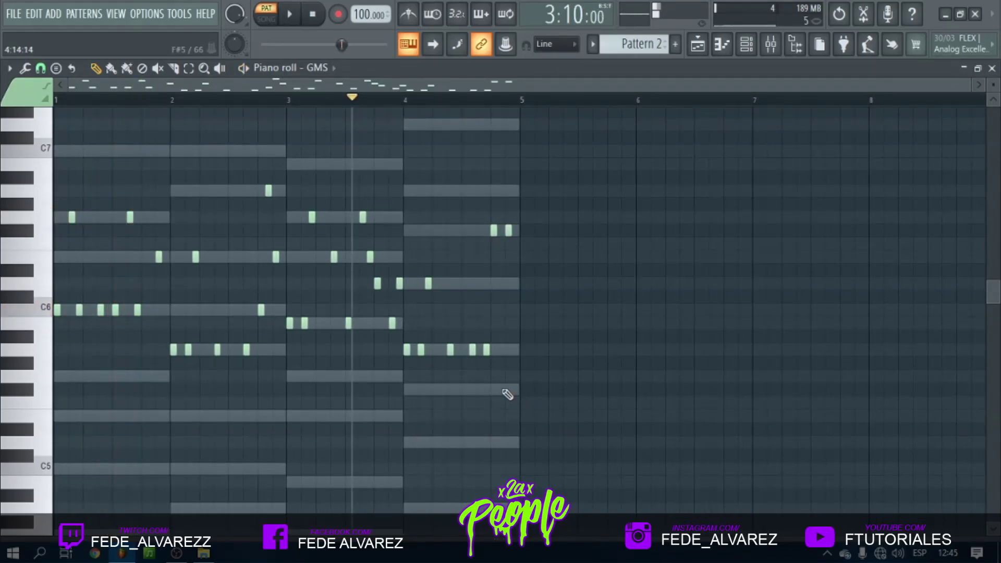
Select the melody notes that fall on steps 3, 7, 11 and 15 of each bar
{"action": "scroll", "coordinate": [95, 91], "scroll_direction": "up", "scroll_amount": 3}
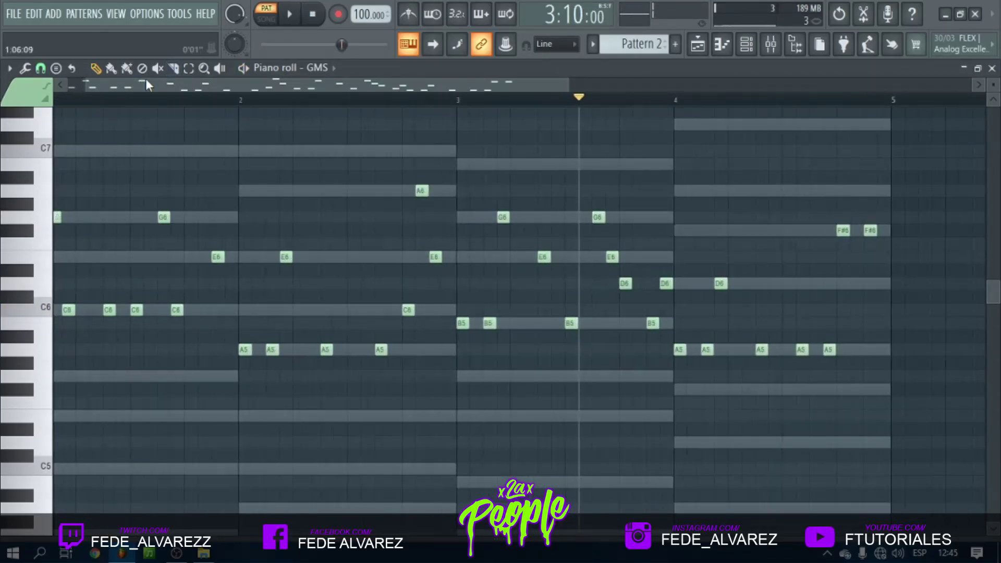
{"action": "scroll", "coordinate": [91, 108], "scroll_direction": "up", "scroll_amount": 2}
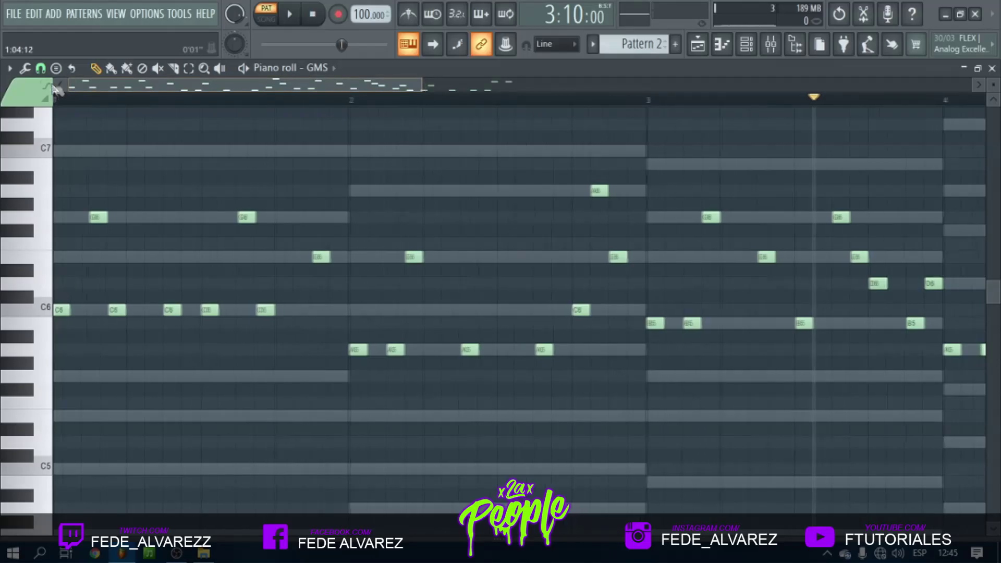
{"action": "scroll", "coordinate": [415, 107], "scroll_direction": "down", "scroll_amount": 5}
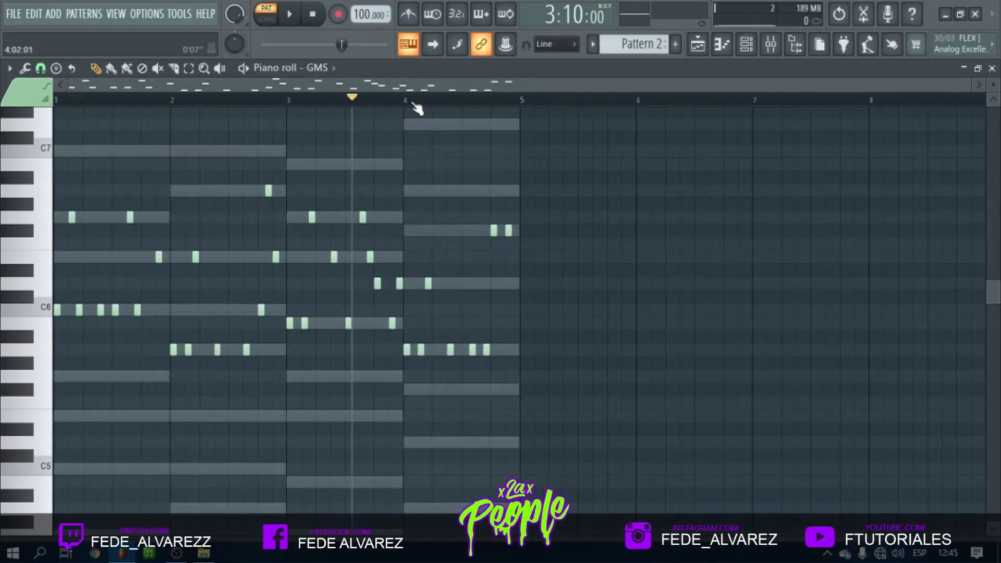
{"action": "scroll", "coordinate": [64, 105], "scroll_direction": "up", "scroll_amount": 5}
{"action": "left_click_drag", "start_coordinate": [99, 90], "coordinate": [35, 94]}
{"action": "left_click", "coordinate": [40, 68]}
{"action": "left_click", "coordinate": [78, 163]}
{"action": "left_click", "coordinate": [40, 69]}
{"action": "left_click", "coordinate": [89, 102]}
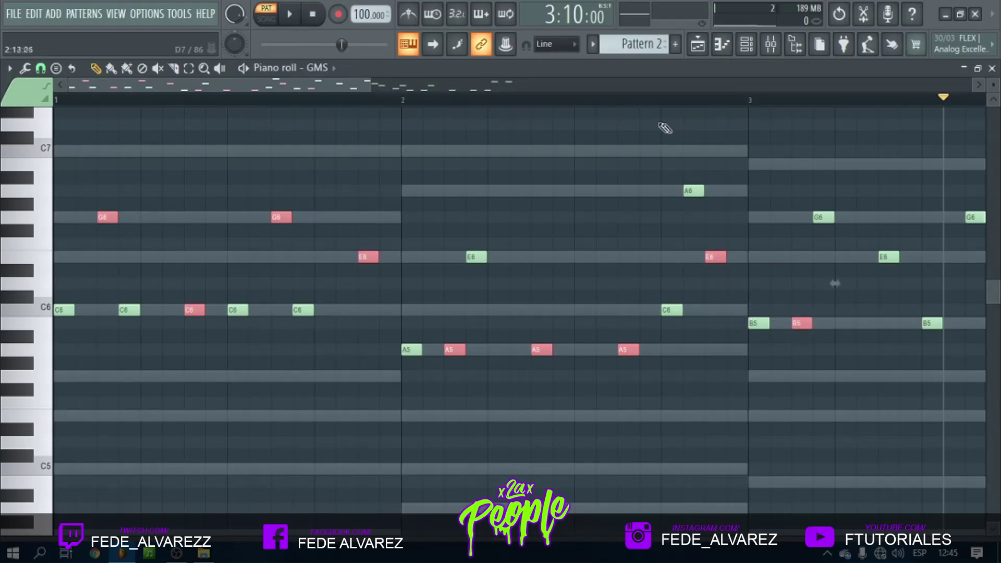
{"action": "scroll", "coordinate": [633, 102], "scroll_direction": "down", "scroll_amount": 2}
{"action": "scroll", "coordinate": [672, 103], "scroll_direction": "up", "scroll_amount": 5}
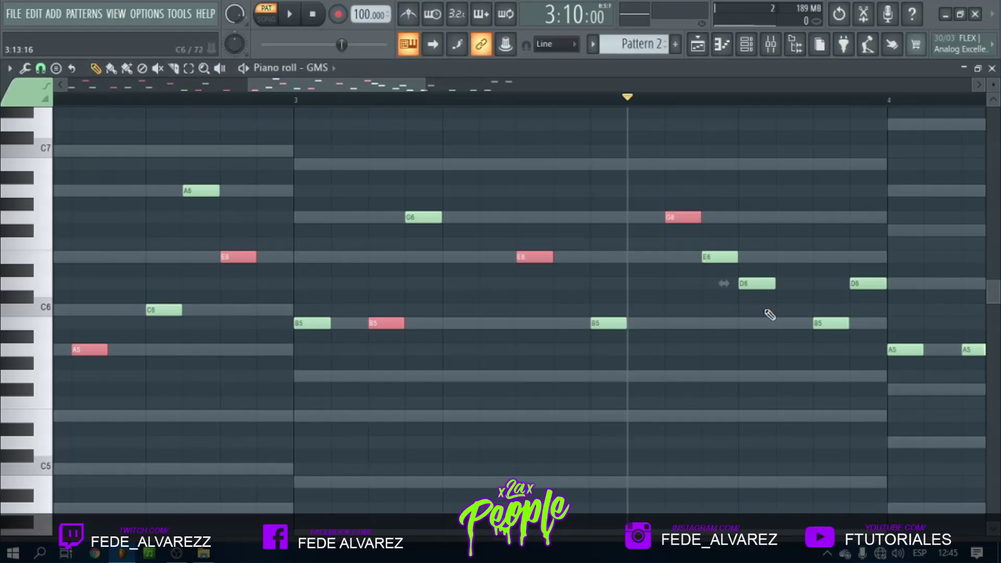
{"action": "scroll", "coordinate": [611, 108], "scroll_direction": "down", "scroll_amount": 4}
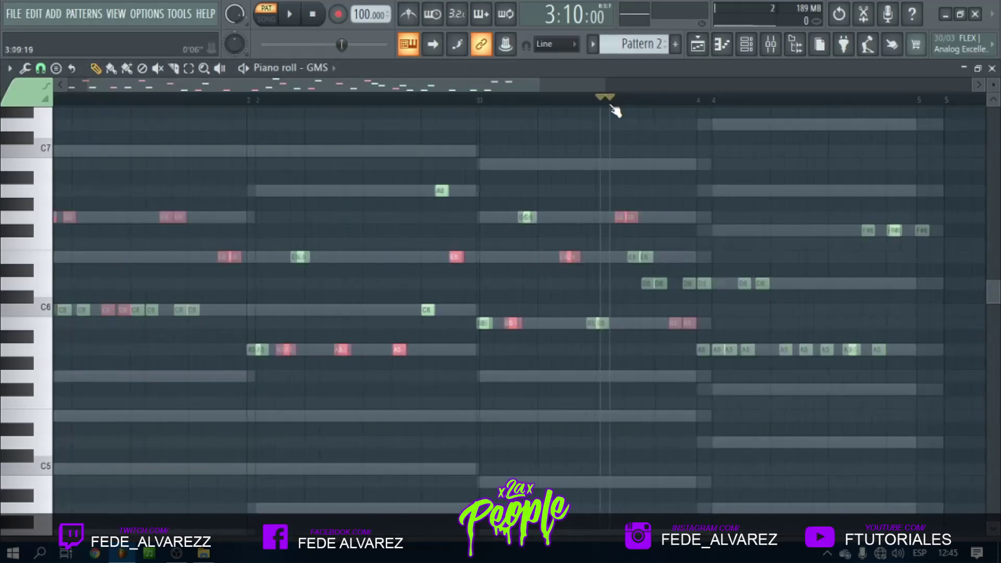
{"action": "scroll", "coordinate": [677, 107], "scroll_direction": "up", "scroll_amount": 3}
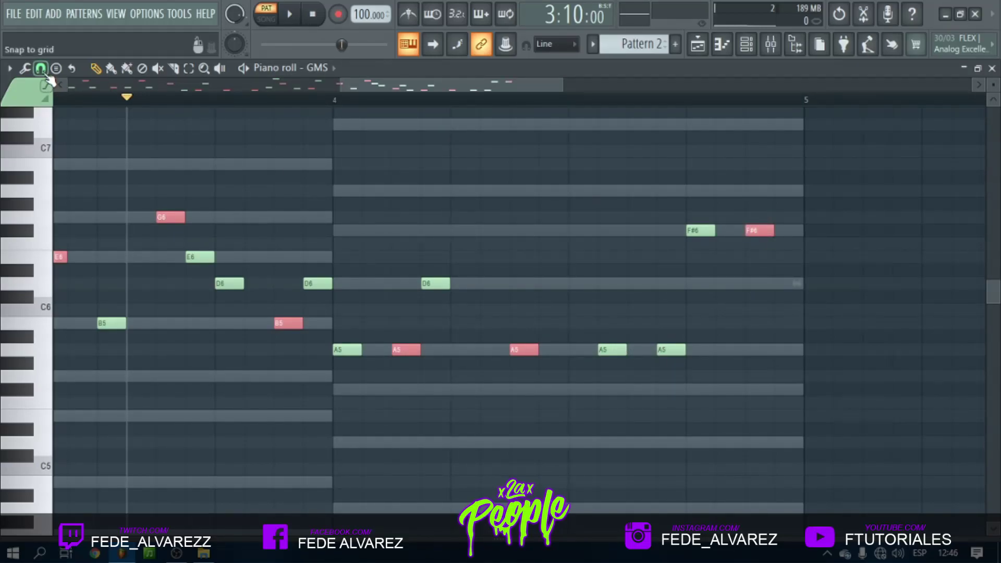
Switch to a finer grid snap, nudge the selected notes about a quarter step earlier and play the melody
{"action": "left_click", "coordinate": [44, 71]}
{"action": "left_click", "coordinate": [73, 167]}
{"action": "scroll", "coordinate": [730, 104], "scroll_direction": "up", "scroll_amount": 4}
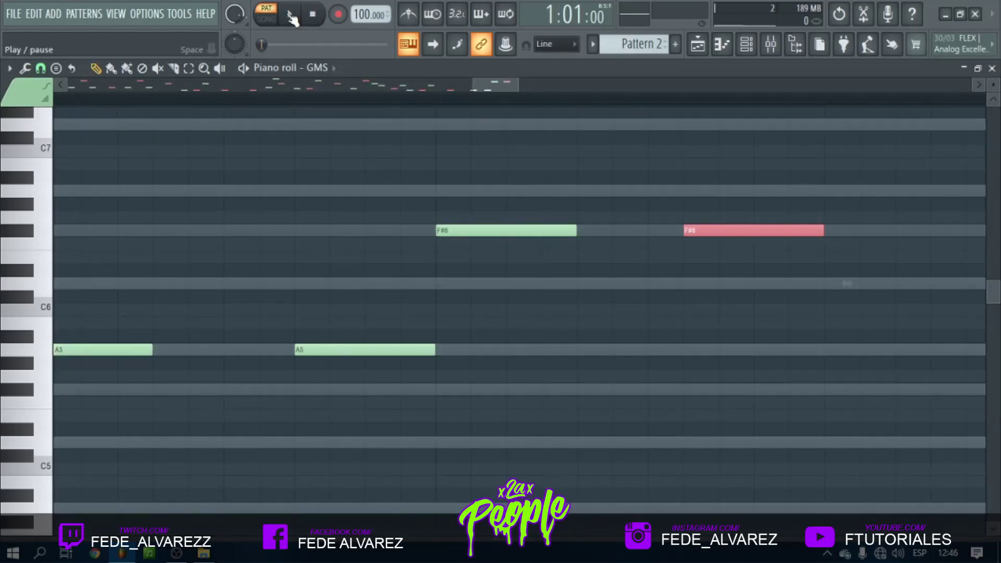
{"action": "scroll", "coordinate": [329, 104], "scroll_direction": "down", "scroll_amount": 8}
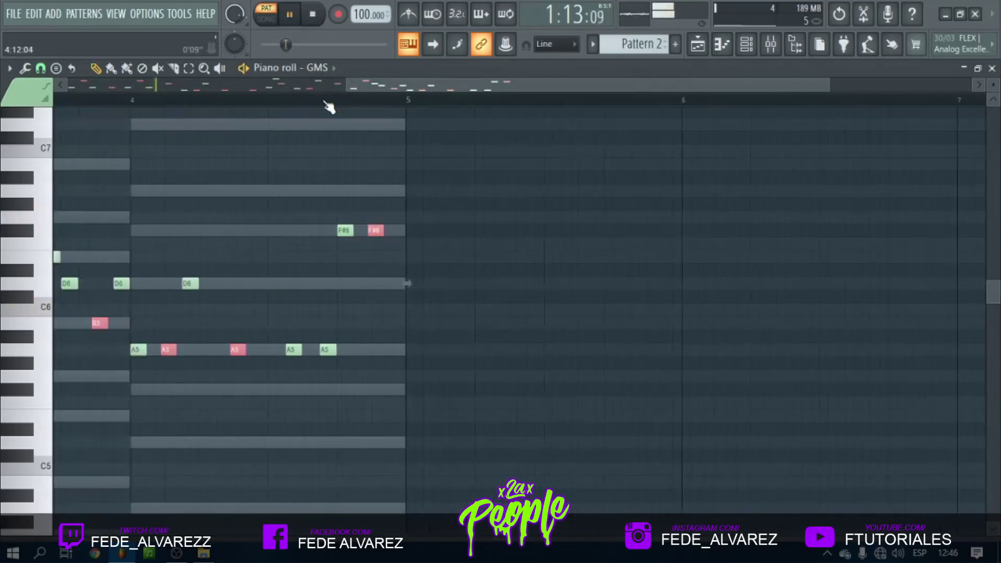
{"action": "scroll", "coordinate": [328, 105], "scroll_direction": "down", "scroll_amount": 3}
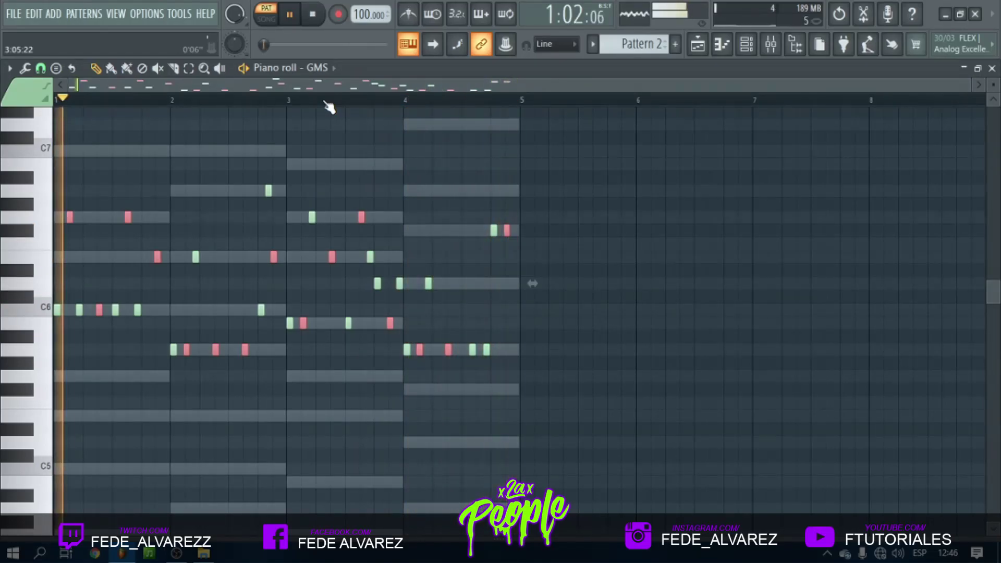
Delete all the FL Keys chord notes from Pattern 2 and return to the playlist
{"action": "left_click", "coordinate": [710, 44]}
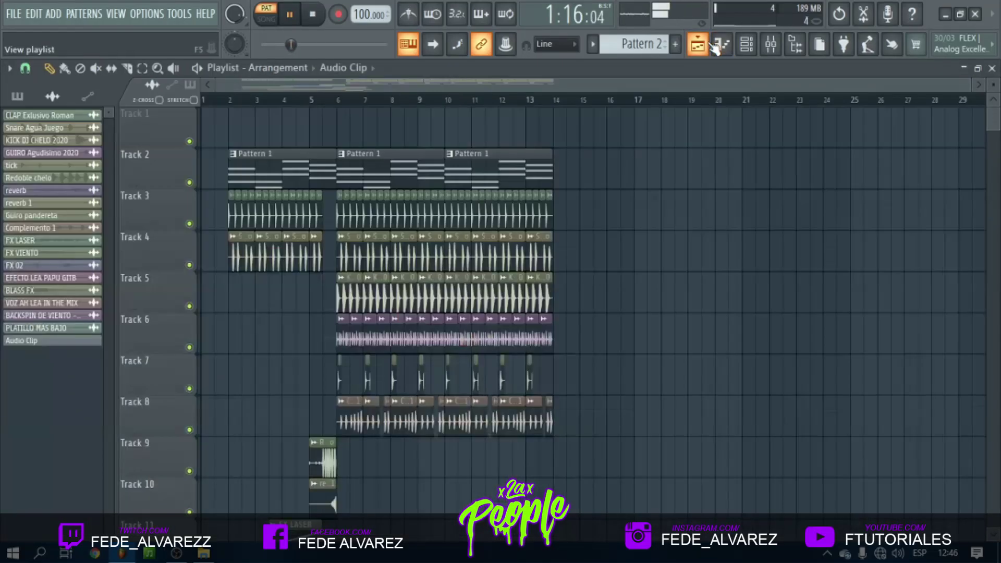
{"action": "left_click", "coordinate": [749, 50]}
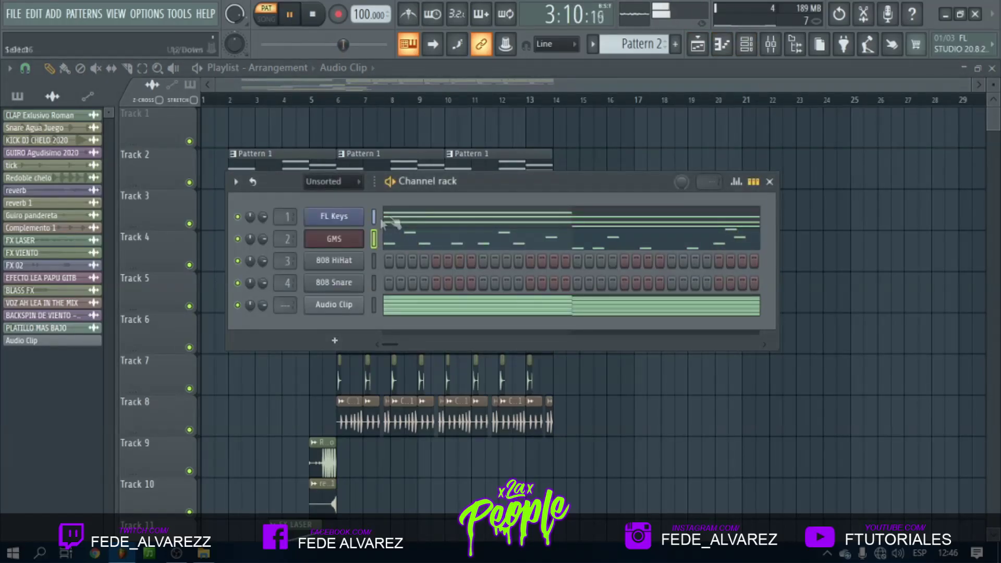
{"action": "left_click", "coordinate": [398, 219]}
{"action": "scroll", "coordinate": [411, 218], "scroll_direction": "down", "scroll_amount": 3}
{"action": "key", "text": "space"}
{"action": "left_click_drag", "start_coordinate": [567, 419], "coordinate": [97, 250]}
{"action": "left_click", "coordinate": [697, 45]}
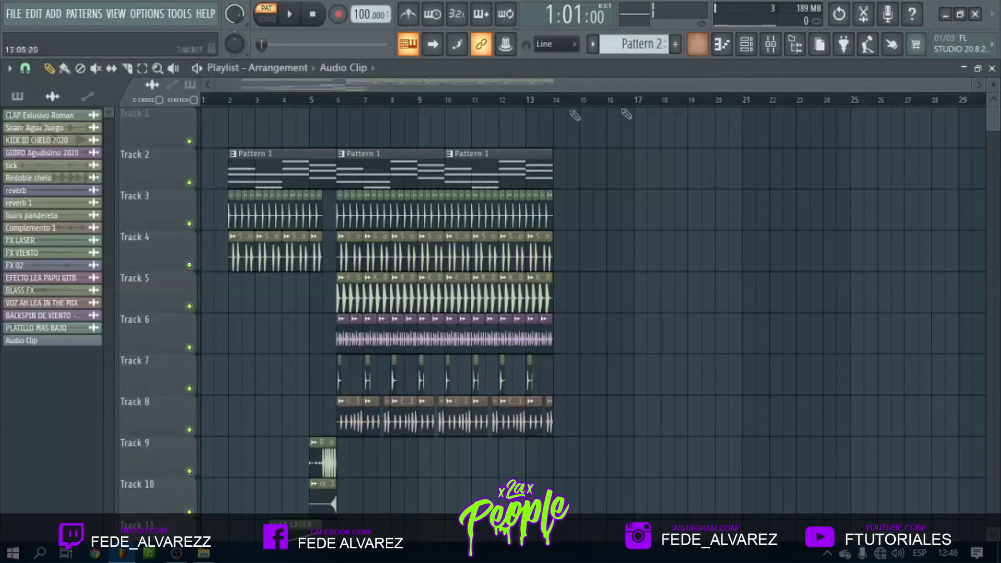
{"action": "scroll", "coordinate": [274, 123], "scroll_direction": "up", "scroll_amount": 3}
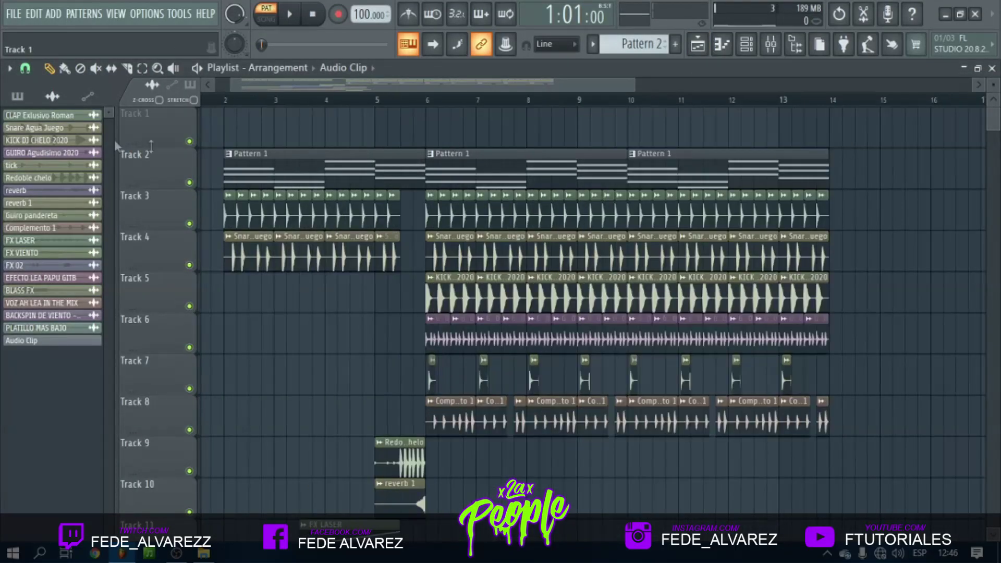
{"action": "left_click", "coordinate": [26, 99]}
Delete all the Audio Clip channel's notes from Pattern 2
{"action": "left_click", "coordinate": [770, 44]}
{"action": "left_click", "coordinate": [750, 46]}
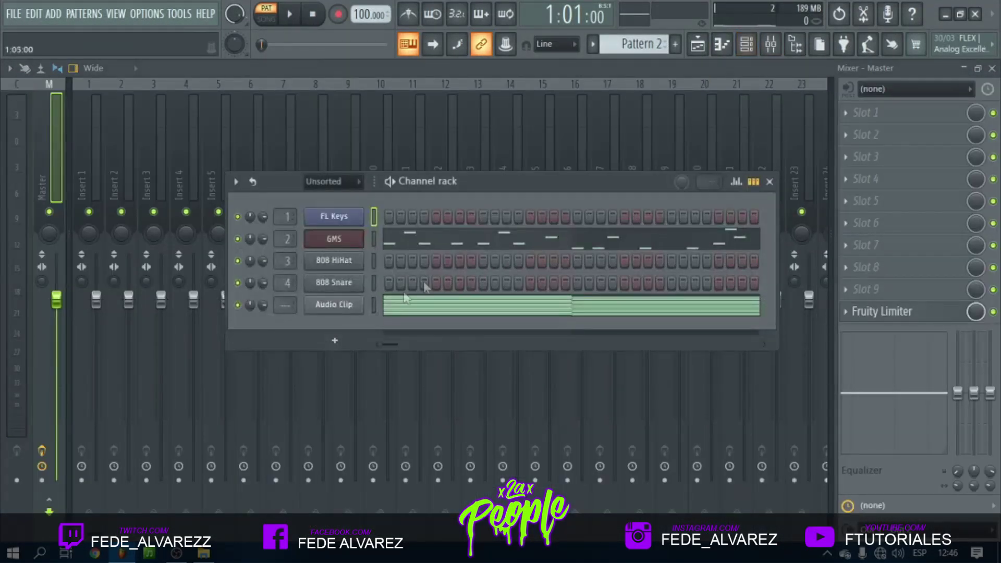
{"action": "scroll", "coordinate": [629, 32], "scroll_direction": "up", "scroll_amount": 1}
{"action": "scroll", "coordinate": [613, 44], "scroll_direction": "down", "scroll_amount": 2}
{"action": "scroll", "coordinate": [614, 45], "scroll_direction": "up", "scroll_amount": 1}
{"action": "left_click", "coordinate": [524, 306]}
{"action": "scroll", "coordinate": [521, 309], "scroll_direction": "down", "scroll_amount": 1}
{"action": "scroll", "coordinate": [523, 311], "scroll_direction": "down", "scroll_amount": 1}
{"action": "key", "text": "ctrl+a"}
{"action": "key", "text": "Delete"}
Place Pattern 2 clips on Track 1 of the playlist at bars 6 and 10
{"action": "key", "text": "F5"}
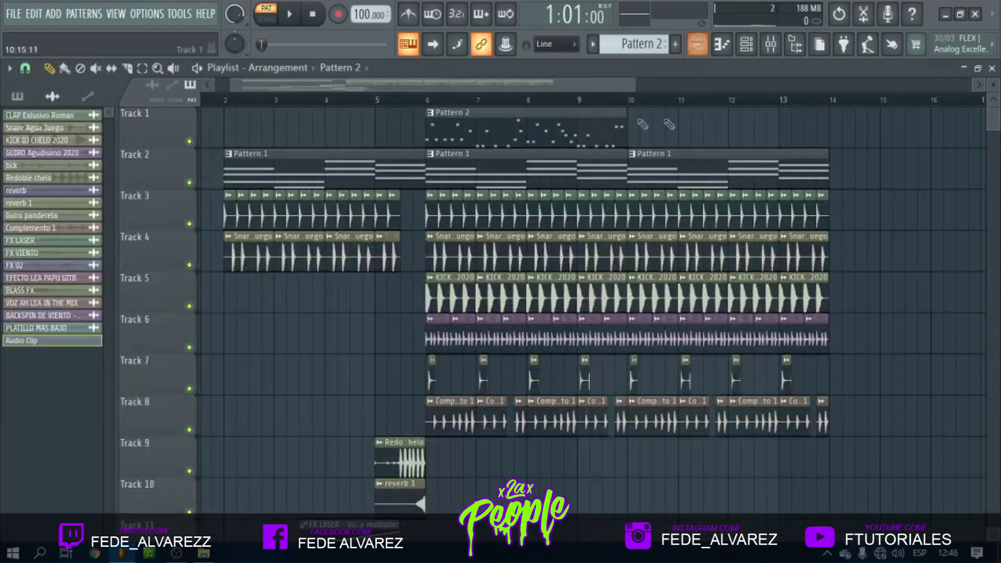
{"action": "left_click", "coordinate": [603, 124]}
{"action": "left_click", "coordinate": [634, 125]}
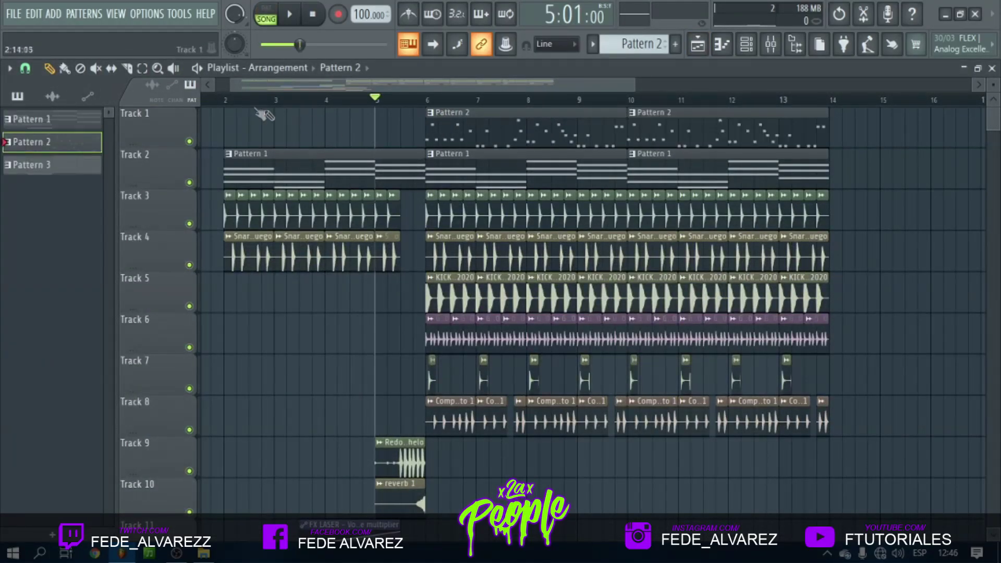
Play the arrangement in Song mode from the middle of bar 4 and open the mixer
{"action": "left_click", "coordinate": [351, 101]}
{"action": "key", "text": "space"}
{"action": "scroll", "coordinate": [415, 101], "scroll_direction": "up", "scroll_amount": 2}
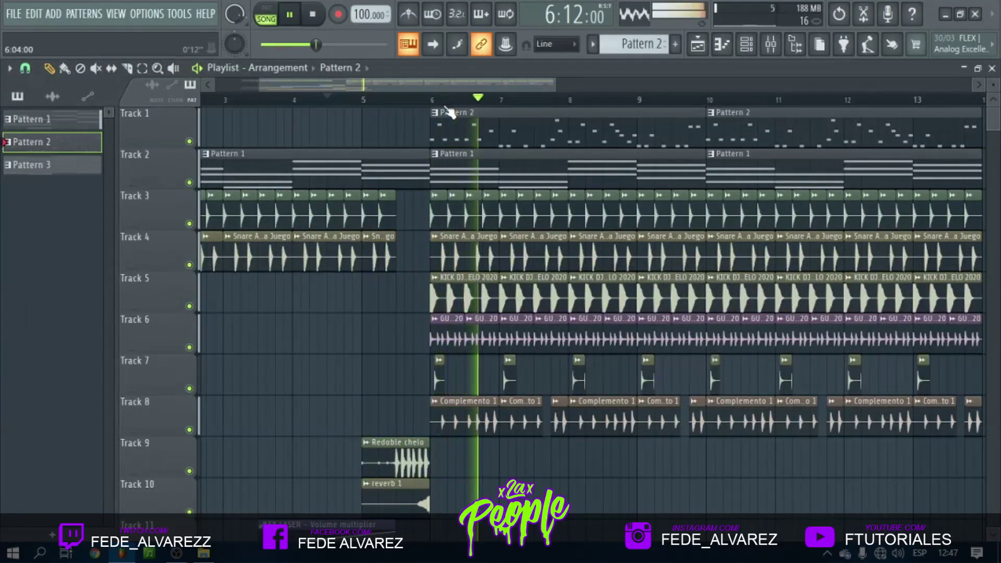
{"action": "scroll", "coordinate": [429, 101], "scroll_direction": "up", "scroll_amount": 3}
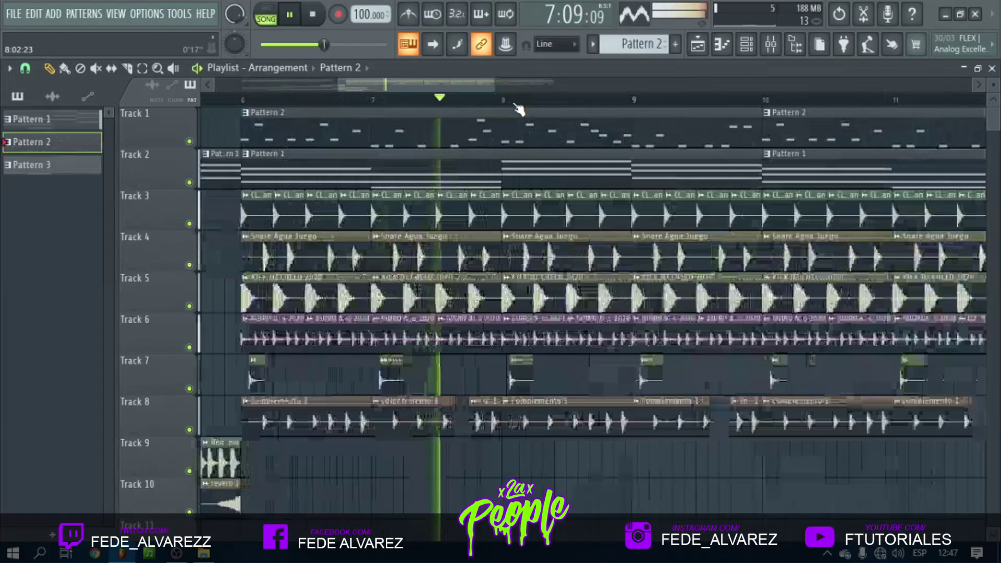
{"action": "scroll", "coordinate": [516, 106], "scroll_direction": "down", "scroll_amount": 3}
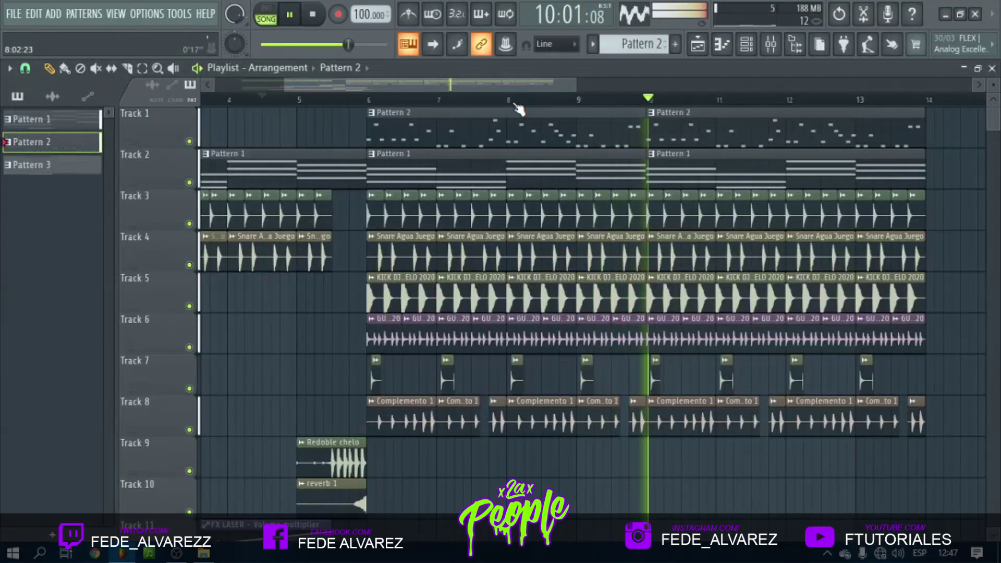
{"action": "scroll", "coordinate": [518, 108], "scroll_direction": "down", "scroll_amount": 2}
{"action": "left_click", "coordinate": [770, 44]}
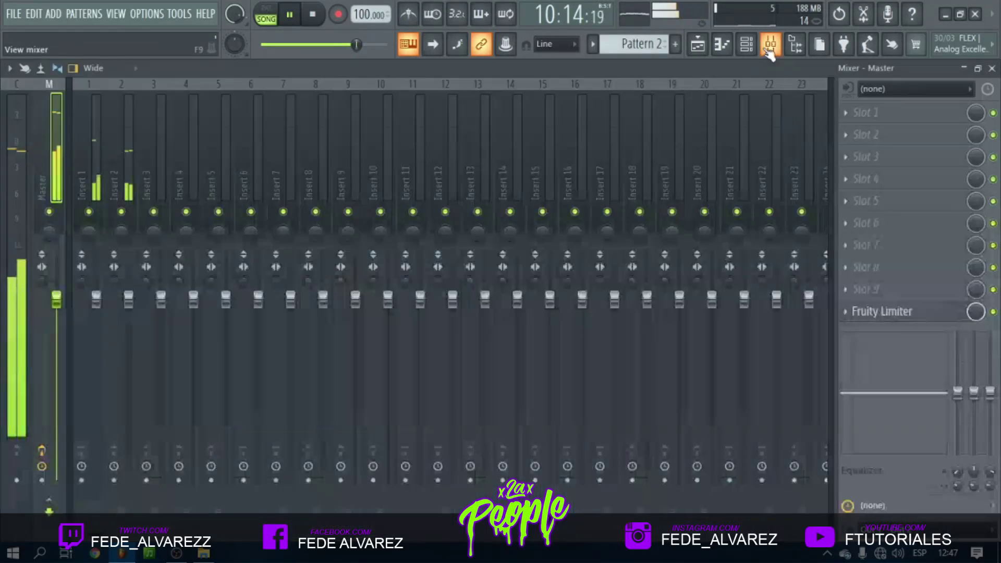
Return from the mixer to the playlist, look over the whole arrangement as it plays, and stop playback
{"action": "left_click", "coordinate": [697, 44]}
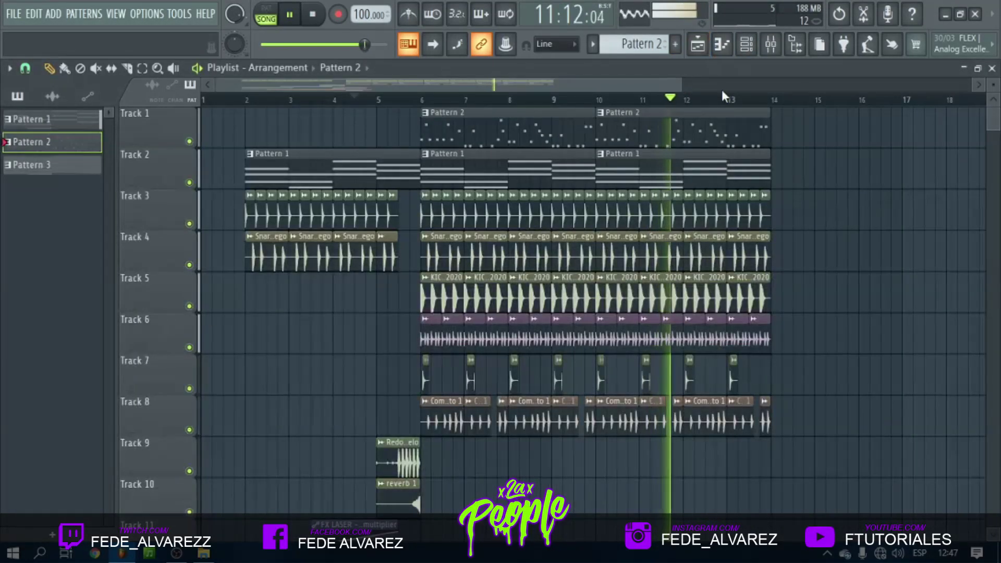
{"action": "scroll", "coordinate": [726, 101], "scroll_direction": "up", "scroll_amount": 3}
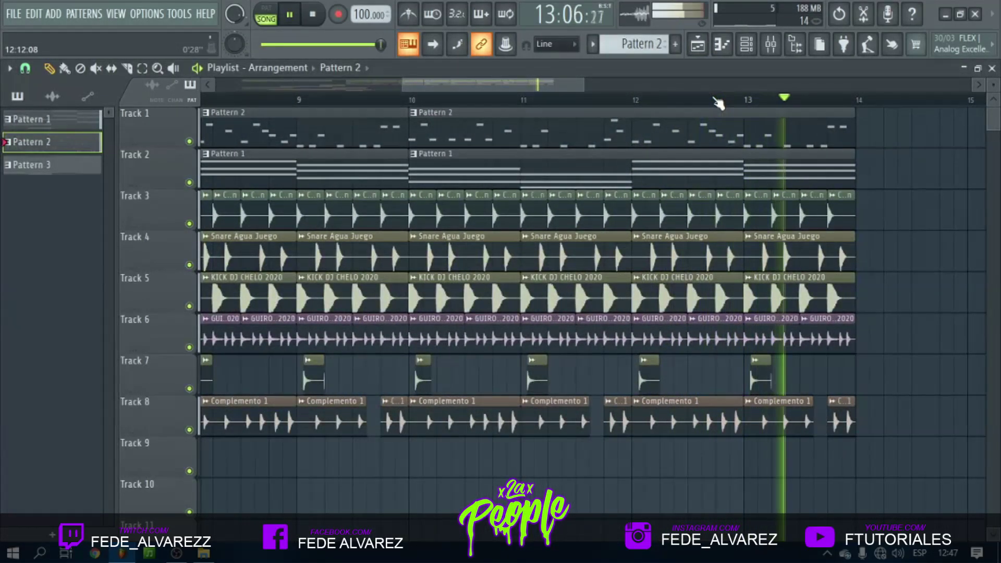
{"action": "key", "text": "space"}
{"action": "scroll", "coordinate": [719, 101], "scroll_direction": "down", "scroll_amount": 4}
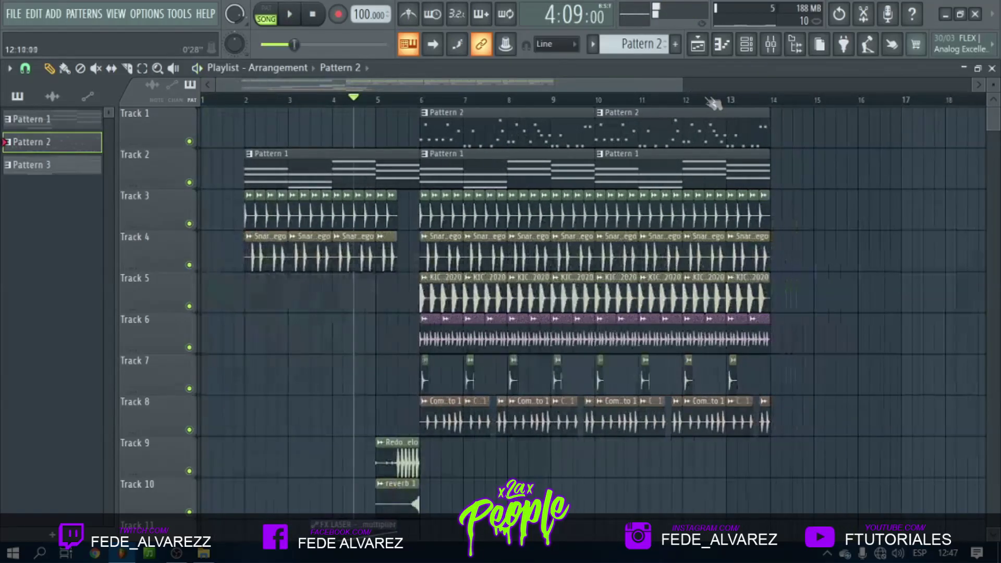
{"action": "scroll", "coordinate": [416, 105], "scroll_direction": "down", "scroll_amount": 3}
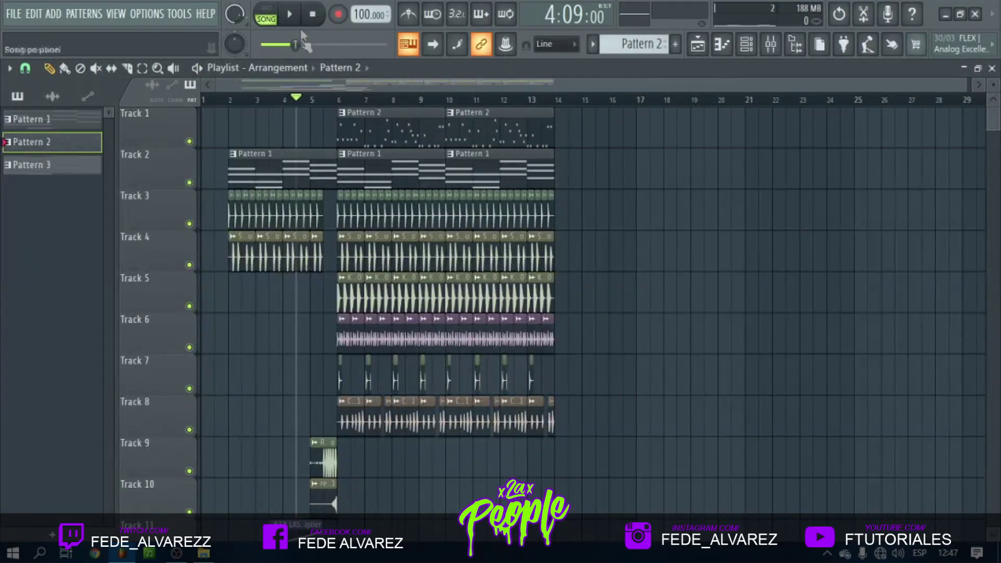
Export Pattern 2 in Pattern mode as a wave file named PUNTEITO in the Escritorio folder
{"action": "left_click", "coordinate": [311, 16]}
{"action": "left_click", "coordinate": [13, 15]}
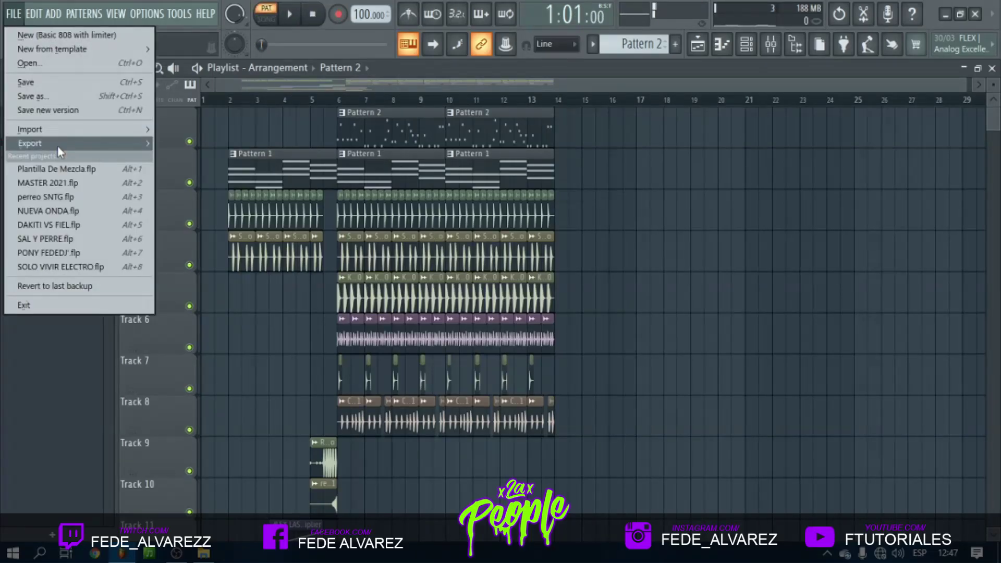
{"action": "mouse_move", "coordinate": [57, 146]}
{"action": "left_click", "coordinate": [245, 191]}
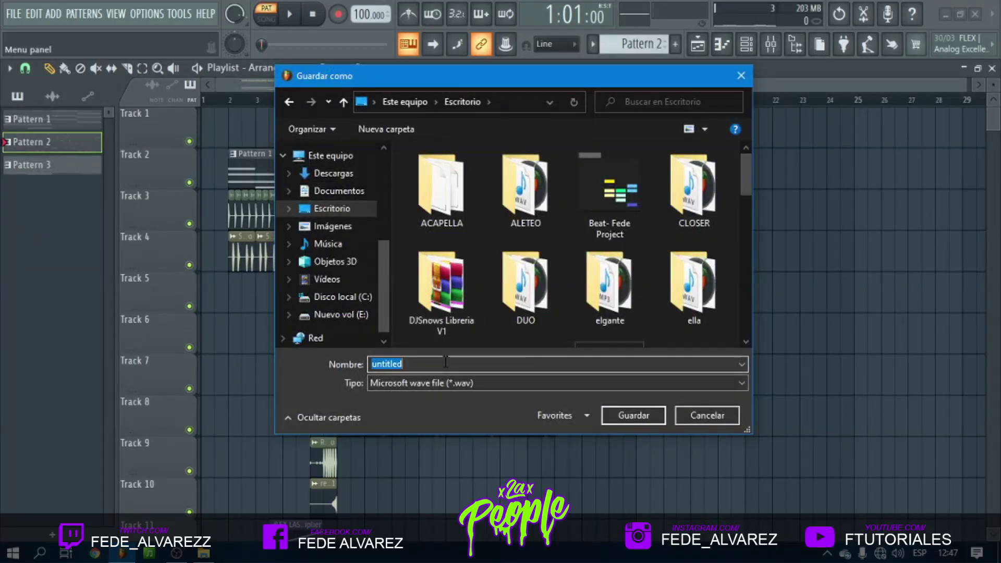
{"action": "type", "text": "PUNTERO"}
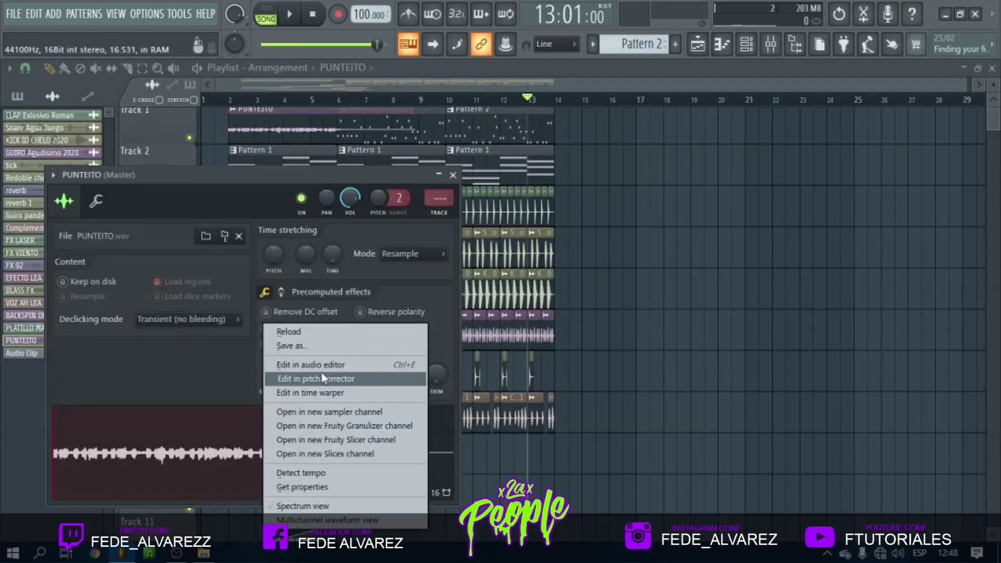
Open the PUNTEITO sample in Edison and trim away everything after its first note
{"action": "left_click", "coordinate": [315, 364]}
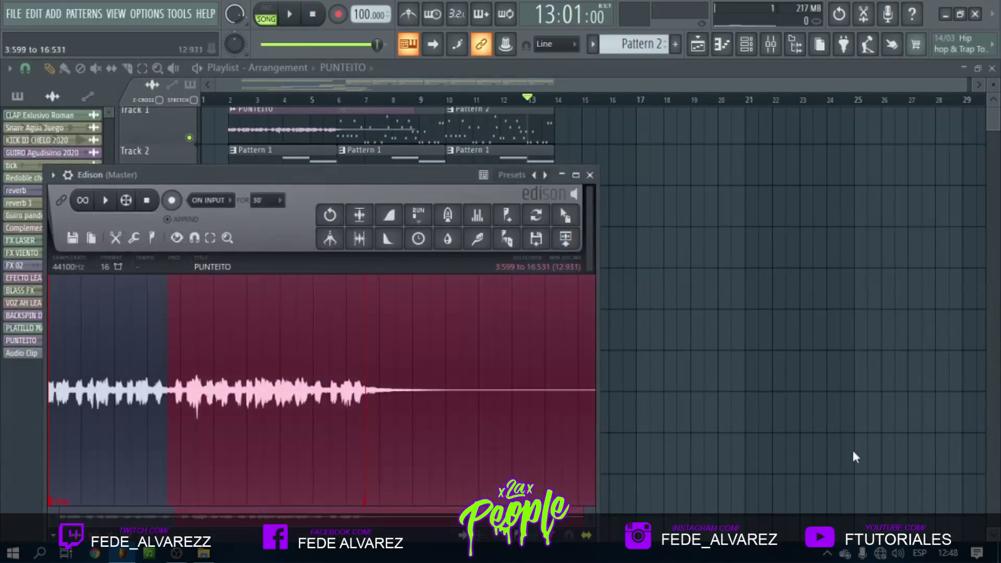
{"action": "key", "text": "Delete"}
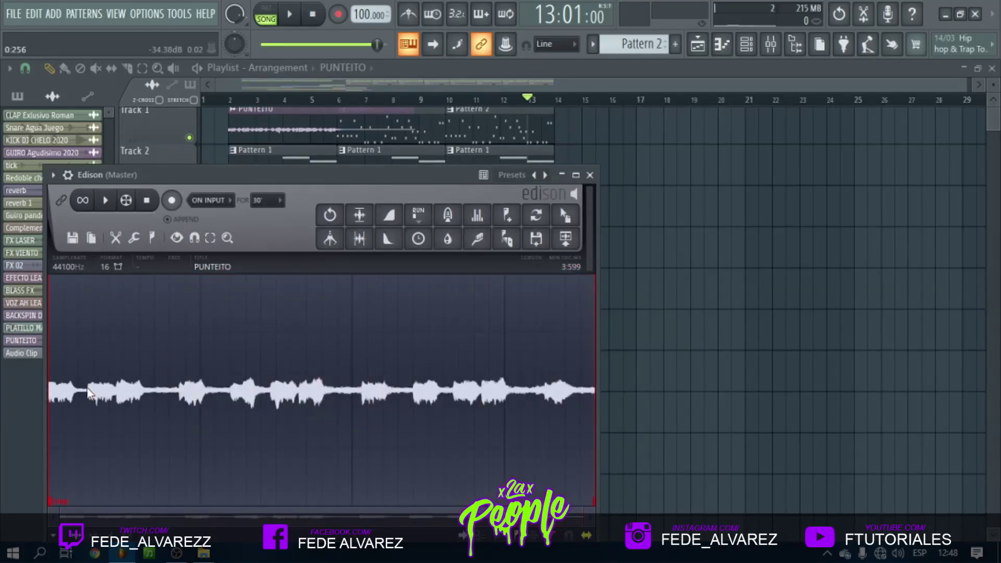
{"action": "key", "text": "Delete"}
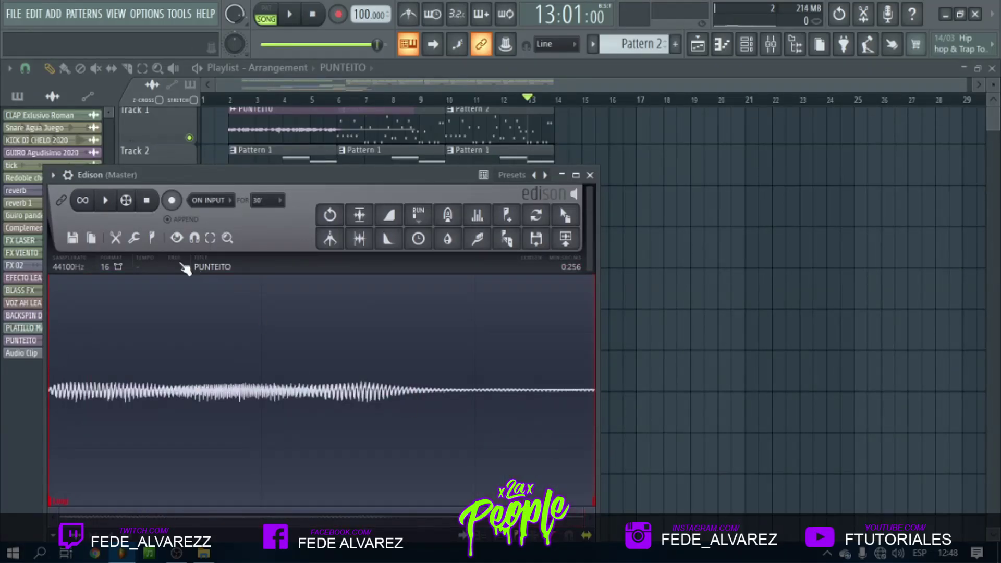
Give the trimmed note a reverse-reverb lead-in by reversing it, adding reverb and reversing it back
{"action": "left_click", "coordinate": [134, 237]}
{"action": "left_click", "coordinate": [187, 393]}
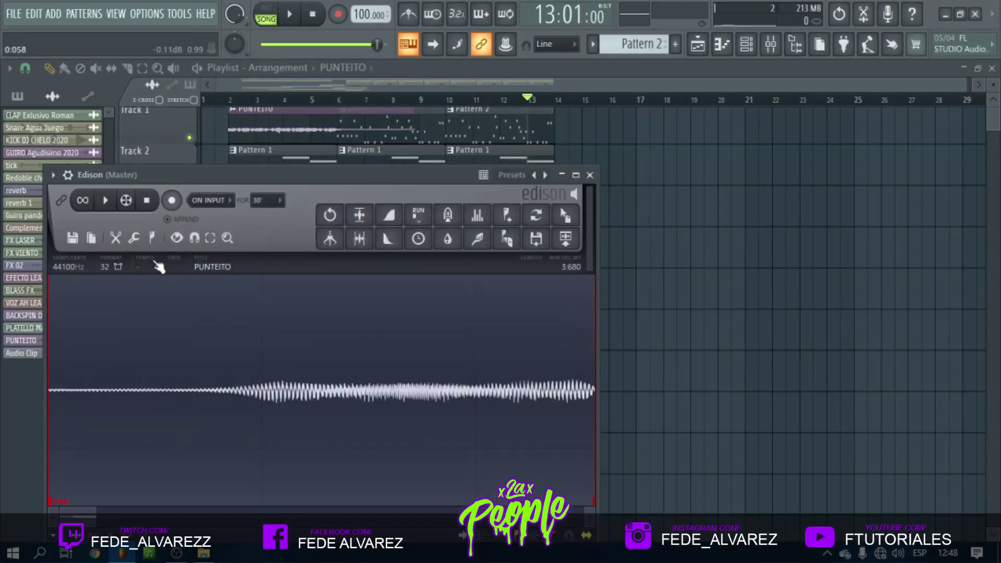
{"action": "left_click", "coordinate": [137, 238]}
{"action": "left_click", "coordinate": [188, 393]}
Delete the quiet beginning of the edited sample in Edison and place the result in the playlist as an audio clip on Track 5
{"action": "left_click_drag", "start_coordinate": [96, 512], "coordinate": [651, 509]}
{"action": "left_click_drag", "start_coordinate": [235, 417], "coordinate": [48, 412]}
{"action": "key", "text": "Delete"}
{"action": "left_click_drag", "start_coordinate": [156, 412], "coordinate": [633, 171]}
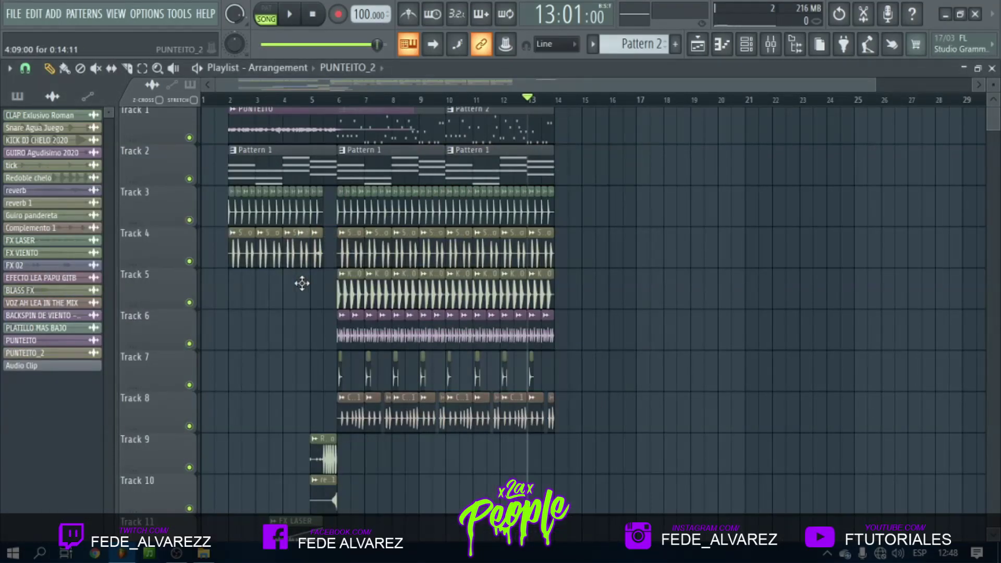
{"action": "left_click_drag", "start_coordinate": [287, 307], "coordinate": [288, 305]}
Delete the PUNTEITO clip from Track 1 and turn on Normalize for the PUNTEITO_2 sample
{"action": "right_click", "coordinate": [287, 128]}
{"action": "double_click", "coordinate": [299, 273]}
{"action": "left_click", "coordinate": [284, 346]}
{"action": "left_click", "coordinate": [474, 194]}
Insert a new playlist track below Track 1 and align the PUNTEITO_2 clip there so its note hits bar 6
{"action": "right_click", "coordinate": [140, 157]}
{"action": "left_click", "coordinate": [178, 307]}
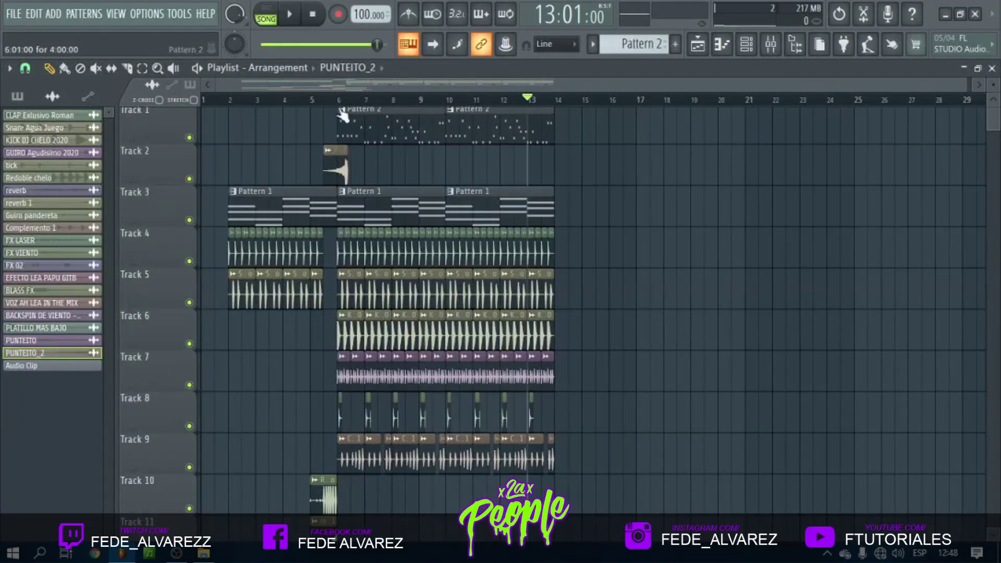
{"action": "scroll", "coordinate": [464, 162], "scroll_direction": "up", "scroll_amount": 5}
{"action": "mouse_move", "coordinate": [464, 161]}
{"action": "left_mouse_down"}
{"action": "mouse_move", "coordinate": [434, 163]}
{"action": "mouse_move", "coordinate": [460, 176]}
{"action": "left_mouse_up"}
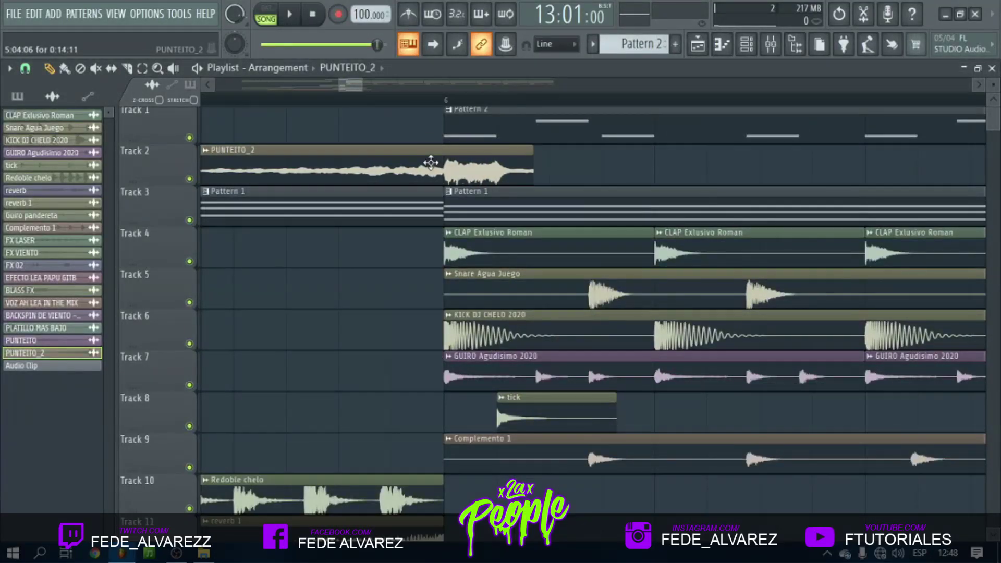
Set the PUNTEITO_2 sample's declicking mode to Generic (bleeding)
{"action": "double_click", "coordinate": [431, 162]}
{"action": "left_click", "coordinate": [242, 339]}
{"action": "left_click", "coordinate": [189, 397]}
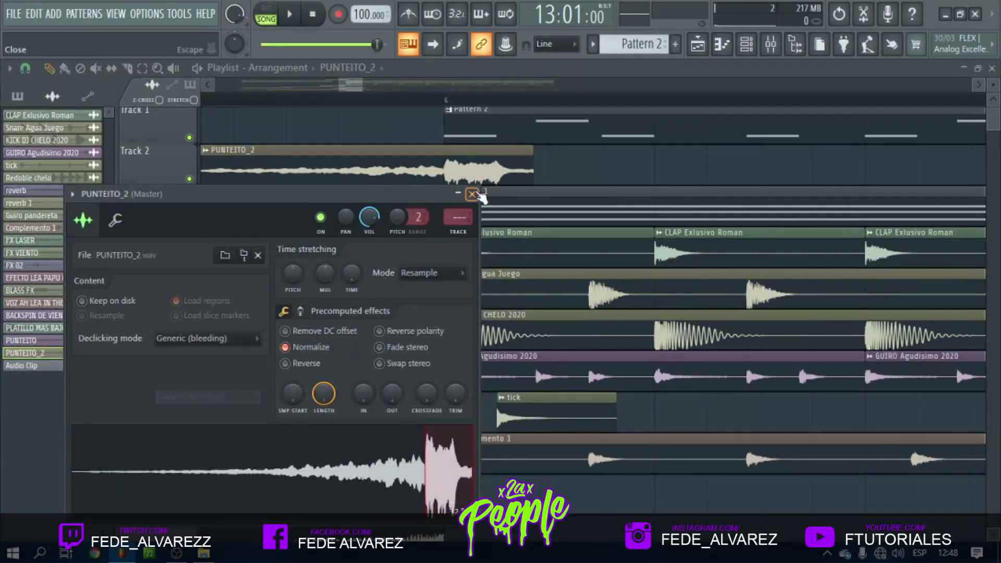
{"action": "left_click", "coordinate": [472, 194]}
Route the PUNTEITO_2 channel to mixer insert 3 and briefly play the song
{"action": "key", "text": "F9"}
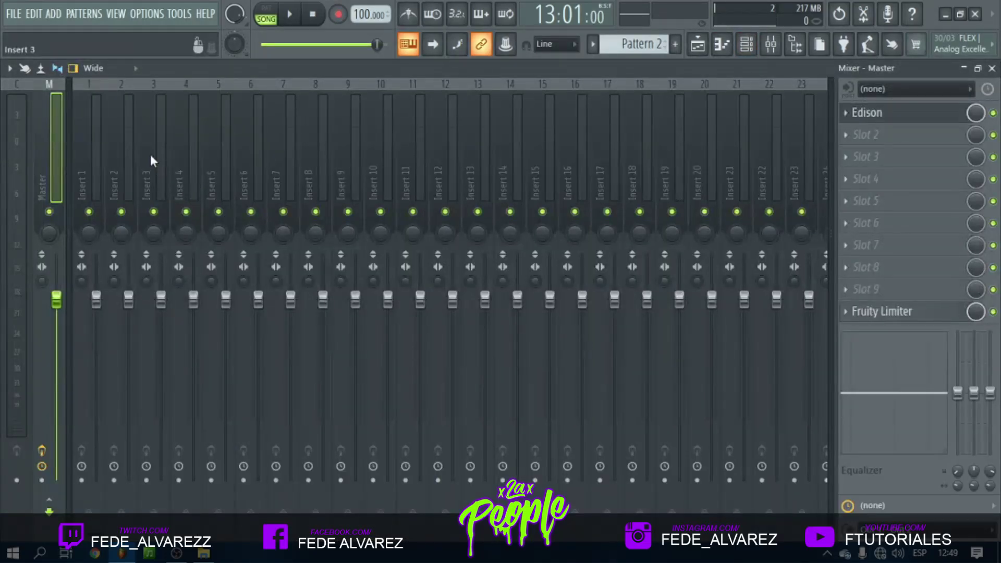
{"action": "left_click", "coordinate": [150, 155]}
{"action": "key", "text": "ctrl+l"}
{"action": "key", "text": "space"}
{"action": "key", "text": "space"}
Select the GMS channel in the channel rack, route it to mixer insert 3 and play the song
{"action": "left_click", "coordinate": [722, 44]}
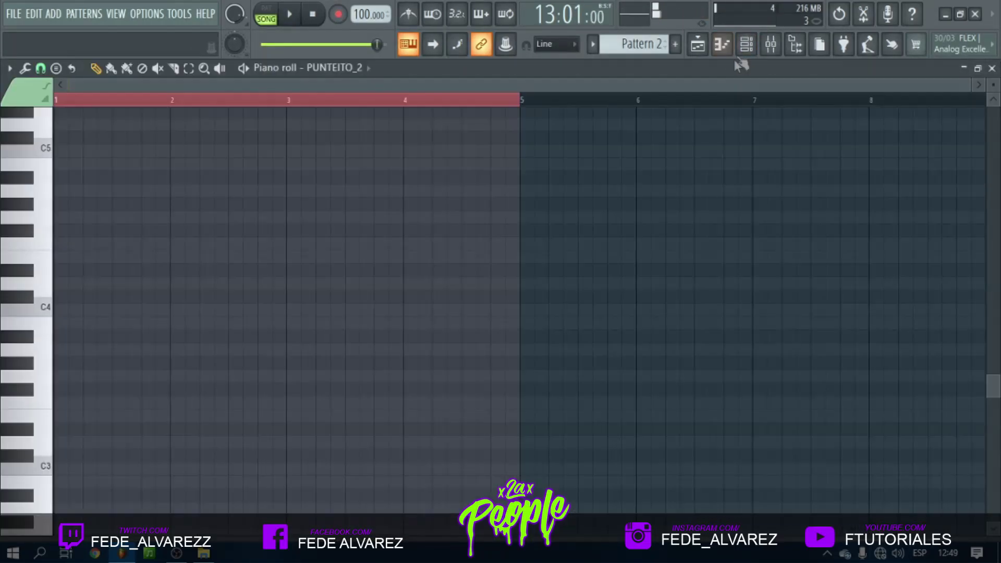
{"action": "key", "text": "F6"}
{"action": "left_click", "coordinate": [345, 204]}
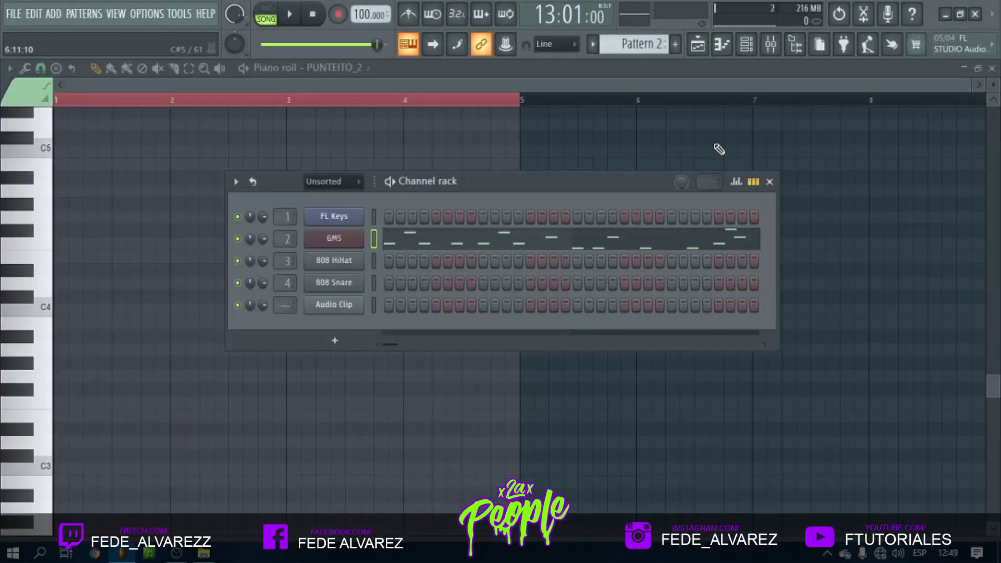
{"action": "left_click", "coordinate": [772, 45]}
{"action": "key", "text": "space"}
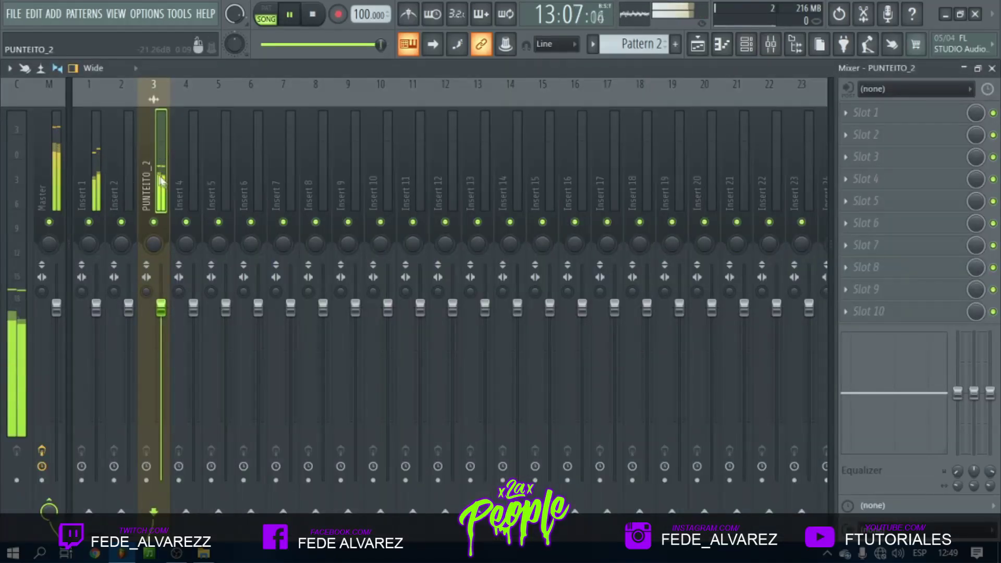
Play the arrangement from bar 5 and check the PUNTEITO_2 clip's channel volume
{"action": "left_click", "coordinate": [697, 45]}
{"action": "left_click", "coordinate": [410, 101]}
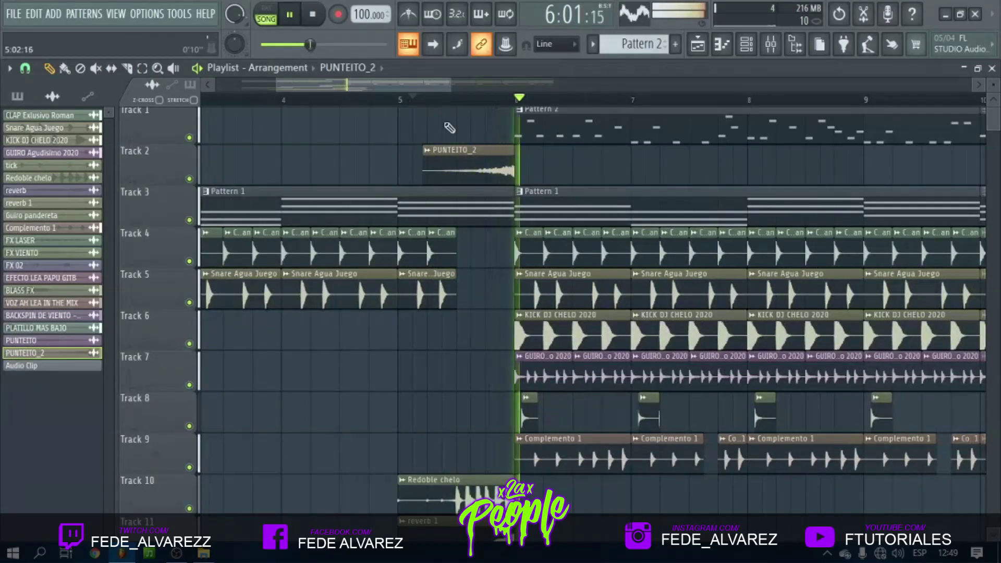
{"action": "double_click", "coordinate": [503, 158]}
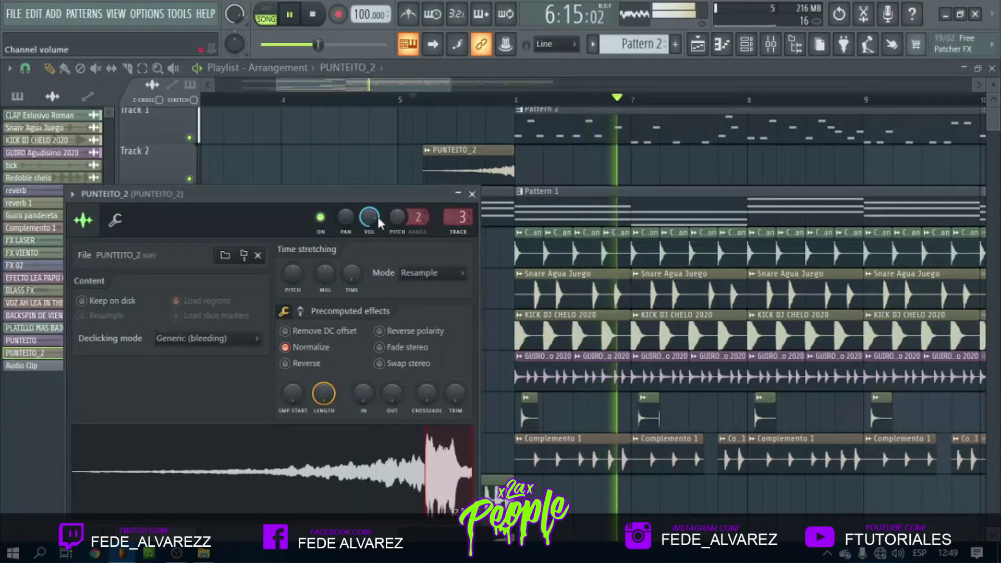
{"action": "left_click", "coordinate": [471, 194]}
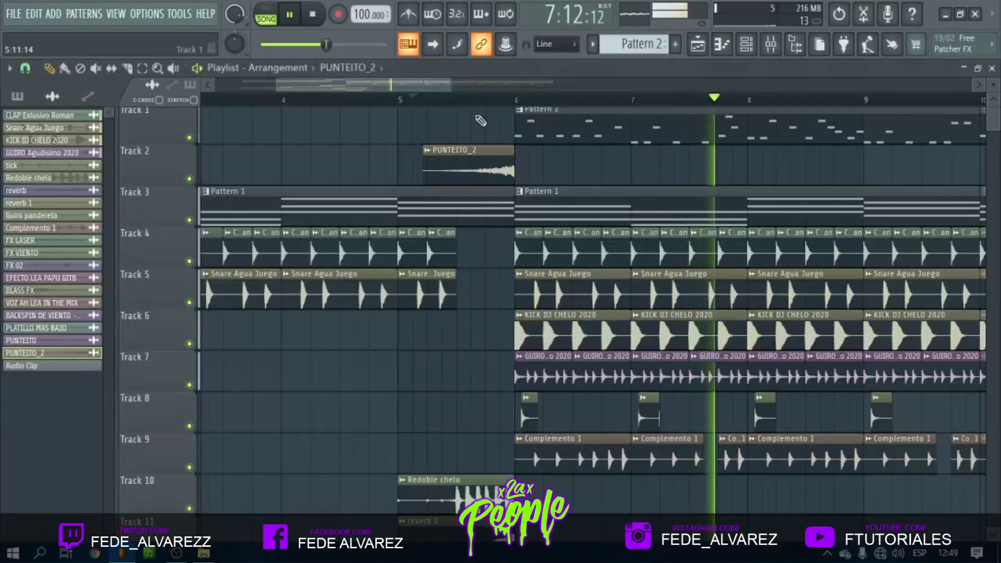
Replay the arrangement from the middle of bar 5 and lower the PUNTEITO_2 channel volume
{"action": "scroll", "coordinate": [471, 103], "scroll_direction": "down", "scroll_amount": 2}
{"action": "scroll", "coordinate": [470, 101], "scroll_direction": "down", "scroll_amount": 1}
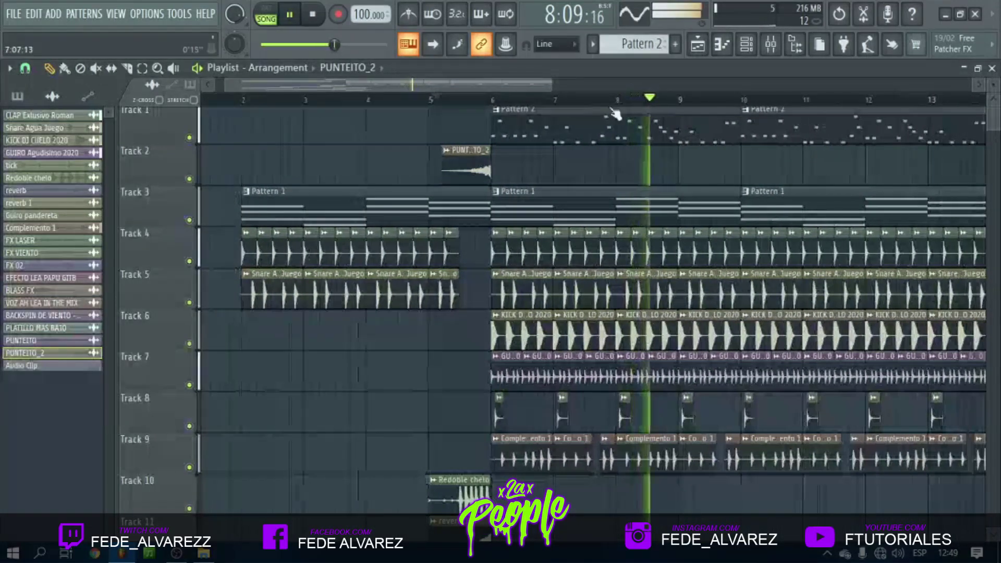
{"action": "scroll", "coordinate": [746, 101], "scroll_direction": "up", "scroll_amount": 4}
{"action": "scroll", "coordinate": [745, 103], "scroll_direction": "up", "scroll_amount": 2}
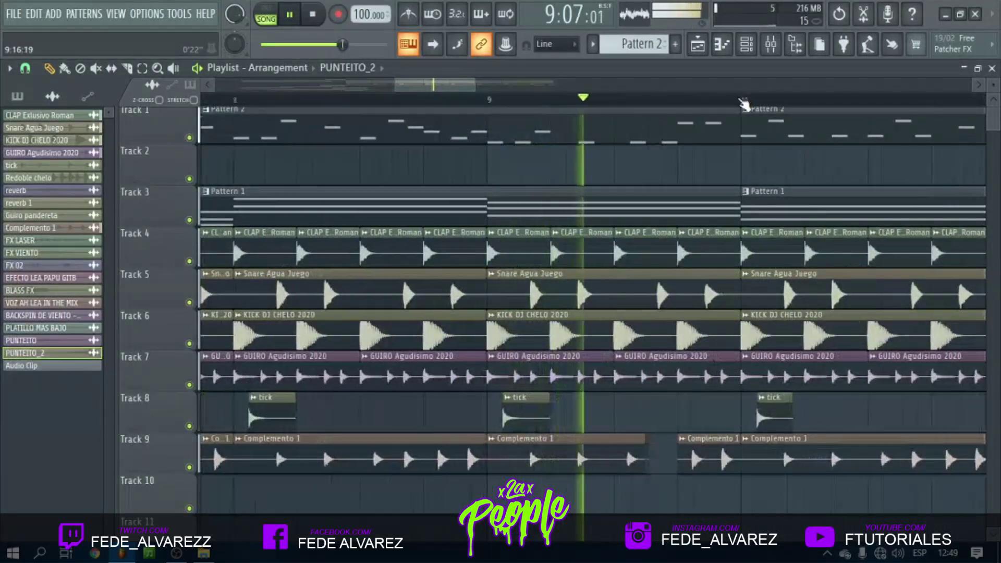
{"action": "scroll", "coordinate": [744, 104], "scroll_direction": "down", "scroll_amount": 3}
{"action": "scroll", "coordinate": [740, 101], "scroll_direction": "down", "scroll_amount": 3}
{"action": "scroll", "coordinate": [709, 101], "scroll_direction": "up", "scroll_amount": 2}
{"action": "left_click", "coordinate": [446, 99]}
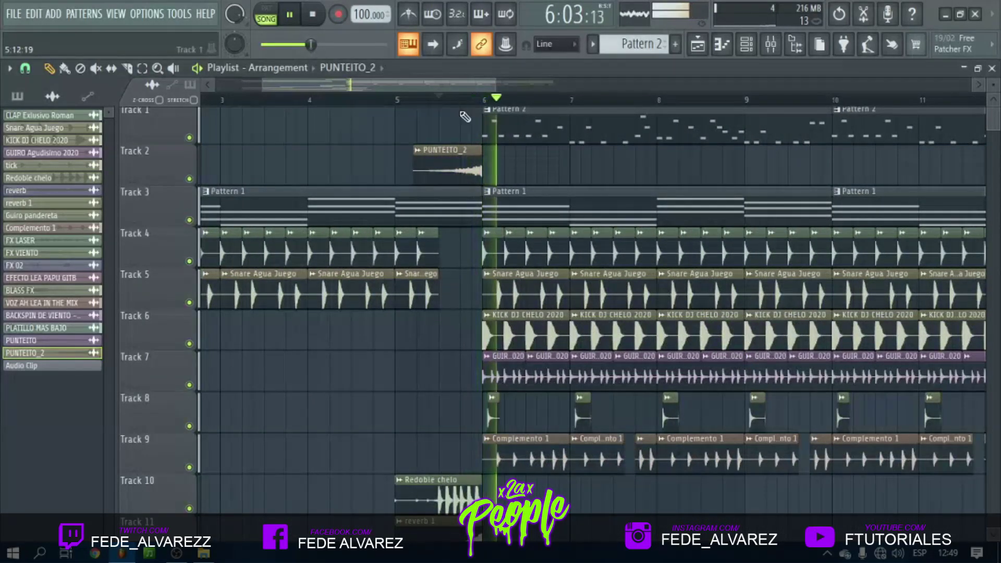
{"action": "double_click", "coordinate": [467, 158]}
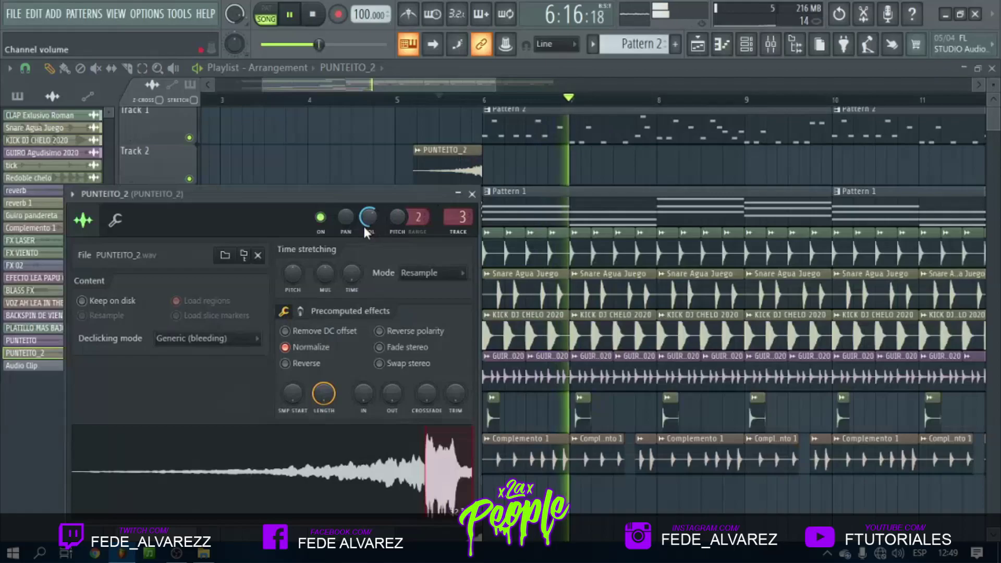
{"action": "left_click", "coordinate": [471, 194]}
{"action": "scroll", "coordinate": [476, 101], "scroll_direction": "down", "scroll_amount": 3}
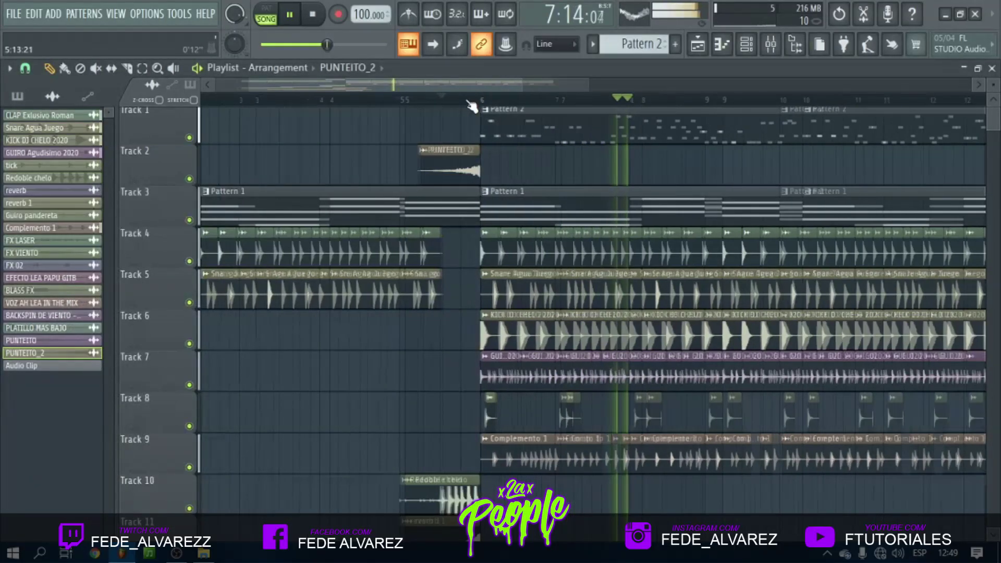
Stop the song, solo playlist Track 1 and play Pattern 2 by itself in Pattern mode
{"action": "left_click", "coordinate": [770, 46]}
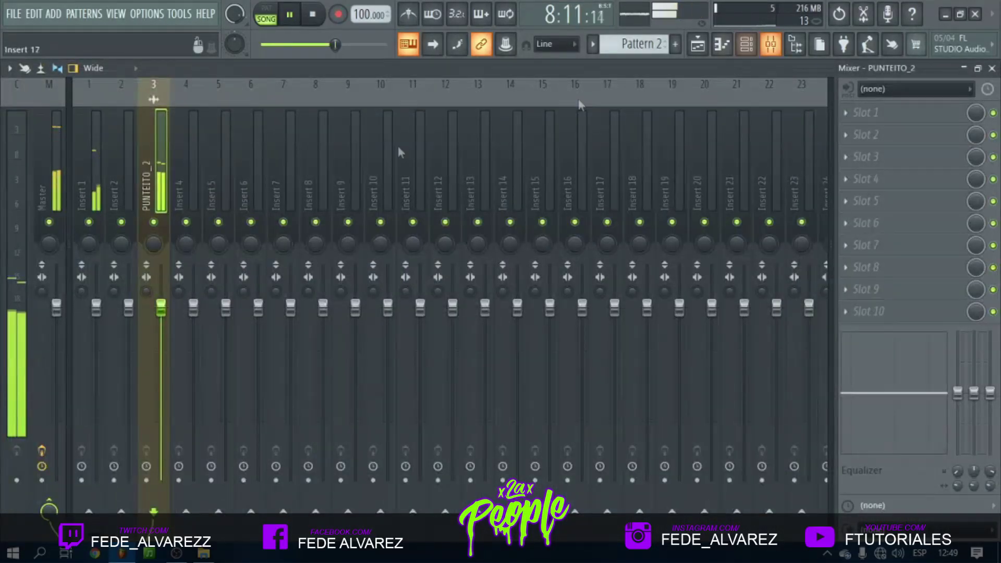
{"action": "key", "text": "space"}
{"action": "left_click", "coordinate": [701, 45]}
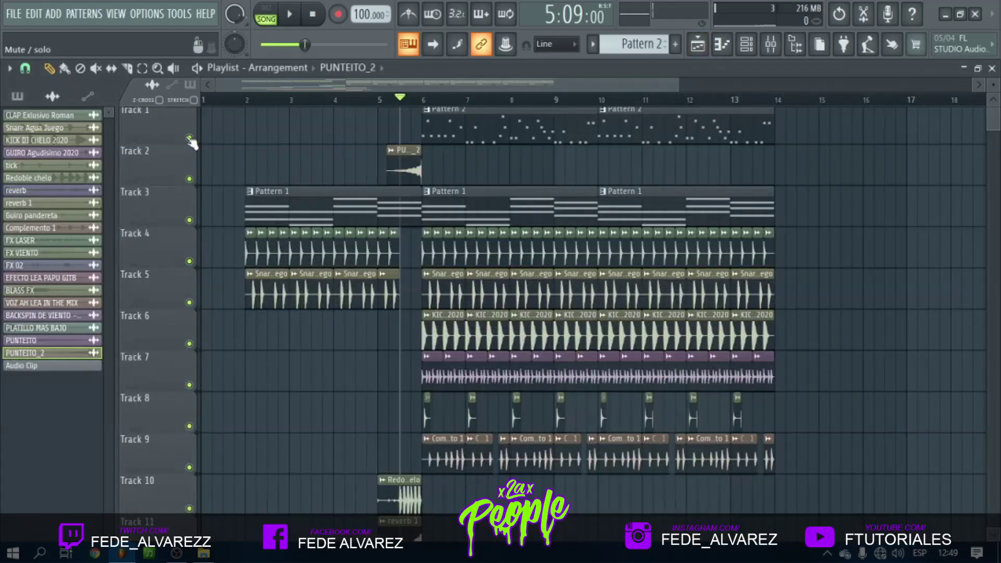
{"action": "right_click", "coordinate": [189, 137]}
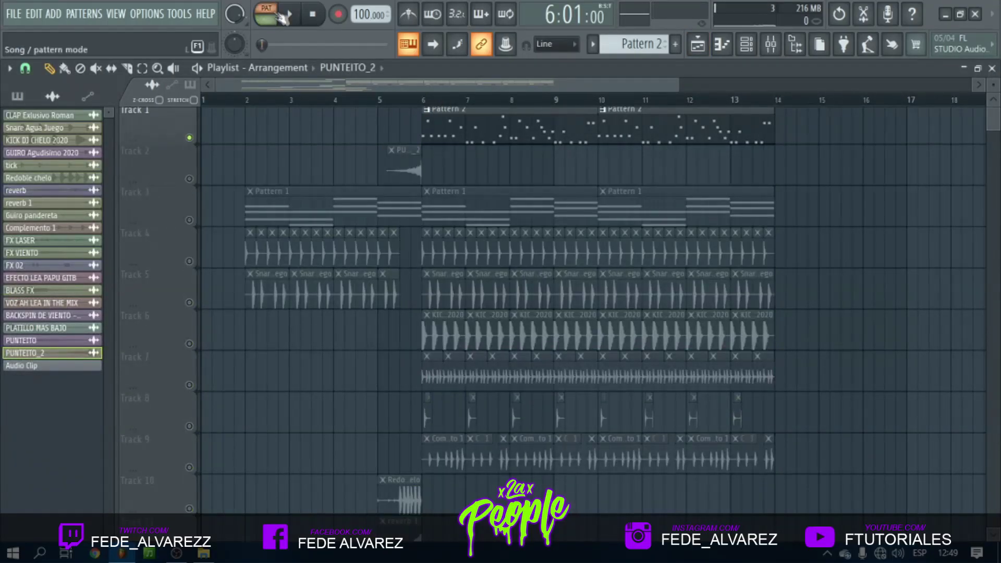
Load FabFilter Pro-Q 3 into the first effect slot of the PUNTEITO_2 mixer insert
{"action": "left_click", "coordinate": [771, 46]}
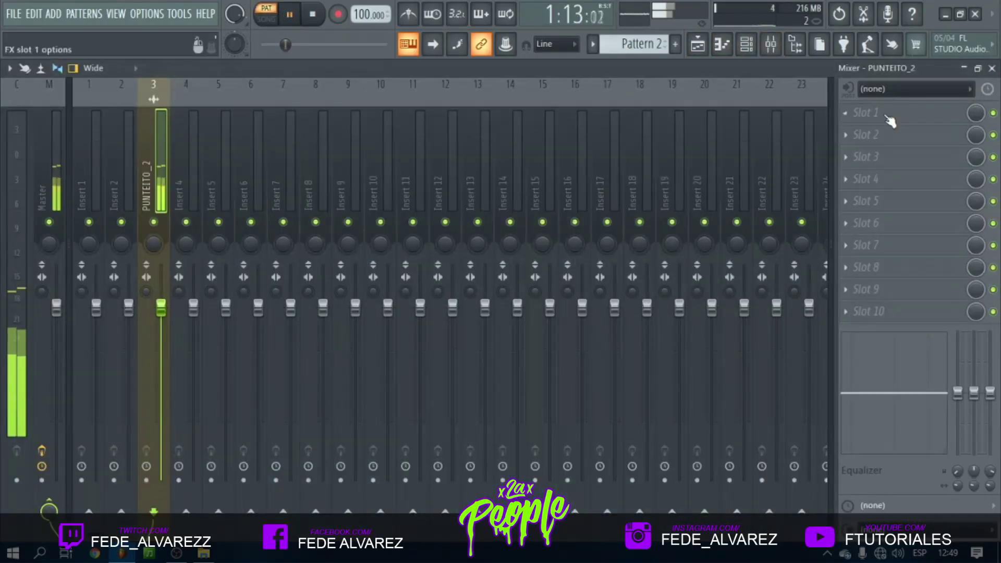
{"action": "left_click", "coordinate": [887, 116]}
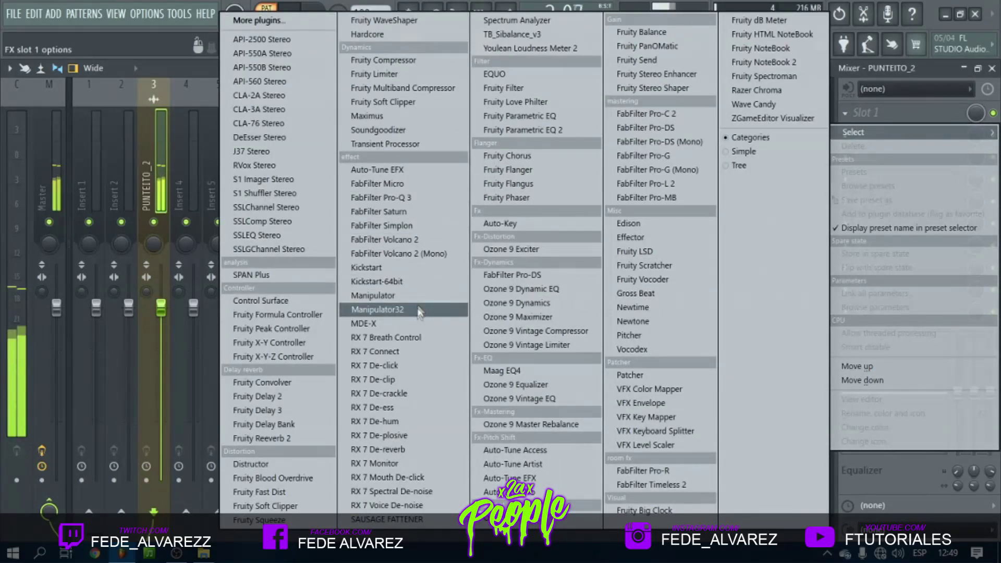
{"action": "left_click", "coordinate": [409, 197]}
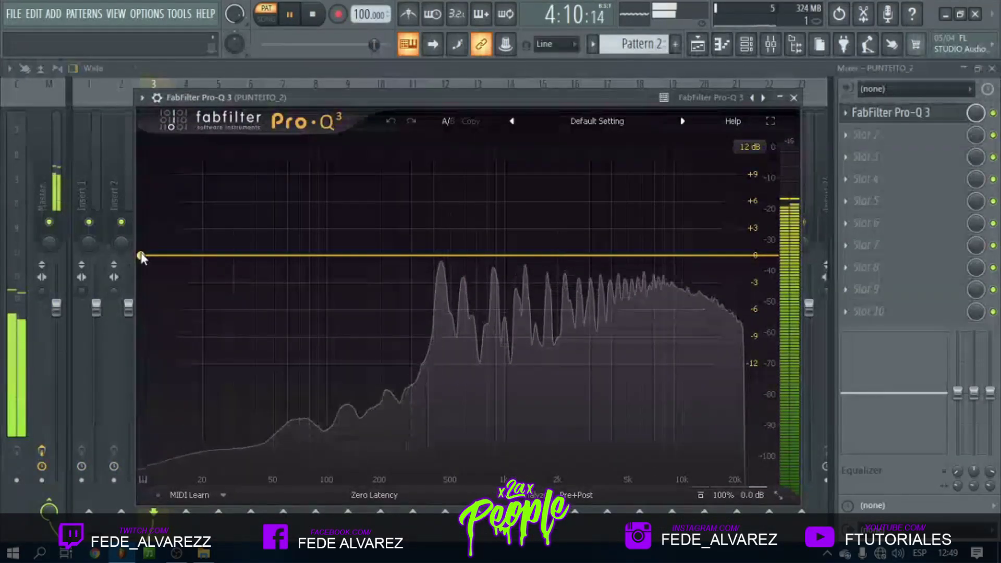
Add a Low Cut band with Brickwall slope in Pro-Q 3 and set its frequency to about 335 Hz
{"action": "left_click_drag", "start_coordinate": [138, 257], "coordinate": [173, 302]}
{"action": "right_click", "coordinate": [170, 281]}
{"action": "mouse_move", "coordinate": [207, 348]}
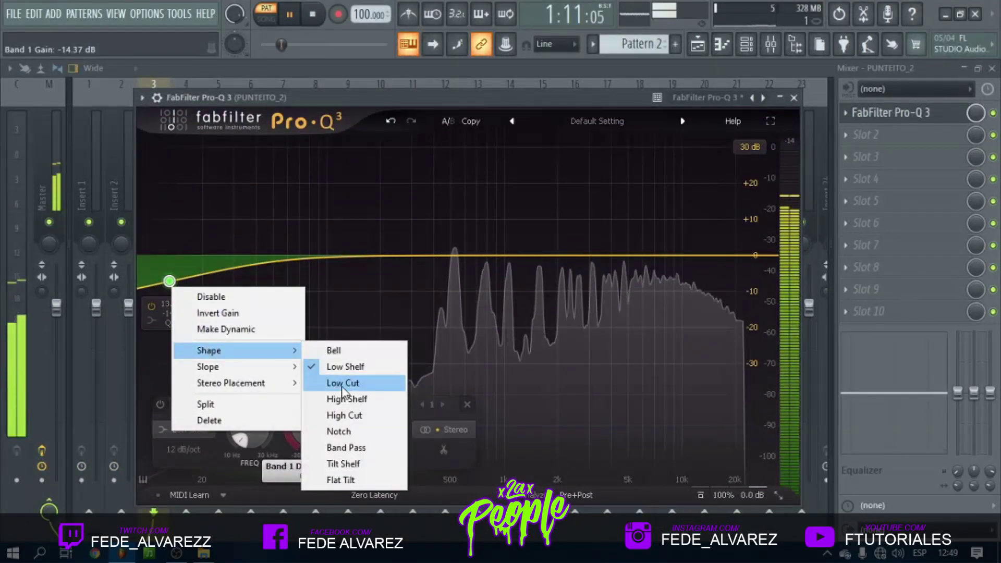
{"action": "left_click", "coordinate": [335, 382]}
{"action": "scroll", "coordinate": [169, 293], "scroll_direction": "up", "scroll_amount": 8}
{"action": "left_click_drag", "start_coordinate": [170, 257], "coordinate": [416, 304]}
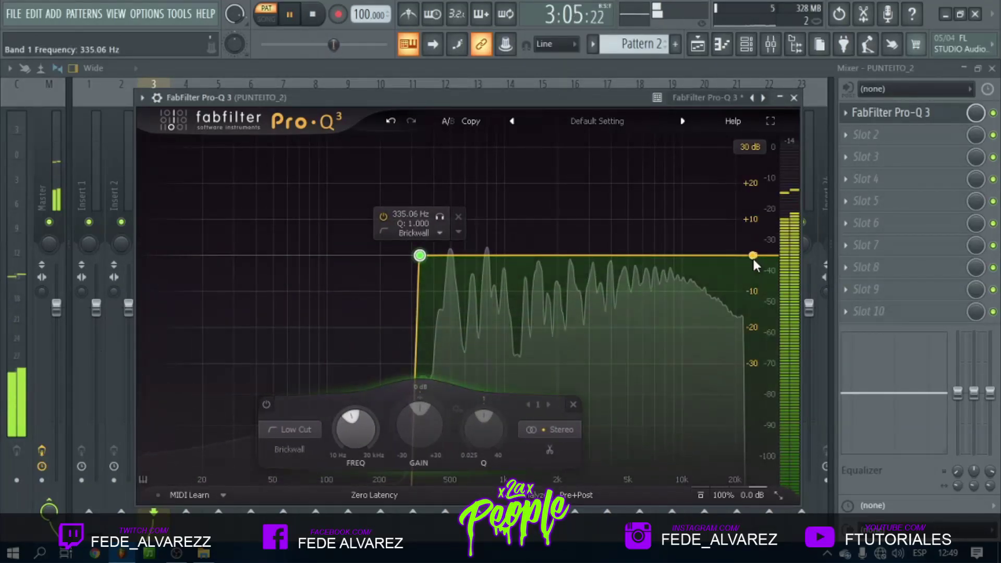
Add a High Cut band with Brickwall slope in Pro-Q 3 at about 21,480 Hz
{"action": "left_click_drag", "start_coordinate": [751, 259], "coordinate": [740, 285]}
{"action": "right_click", "coordinate": [740, 271]}
{"action": "mouse_move", "coordinate": [782, 340]}
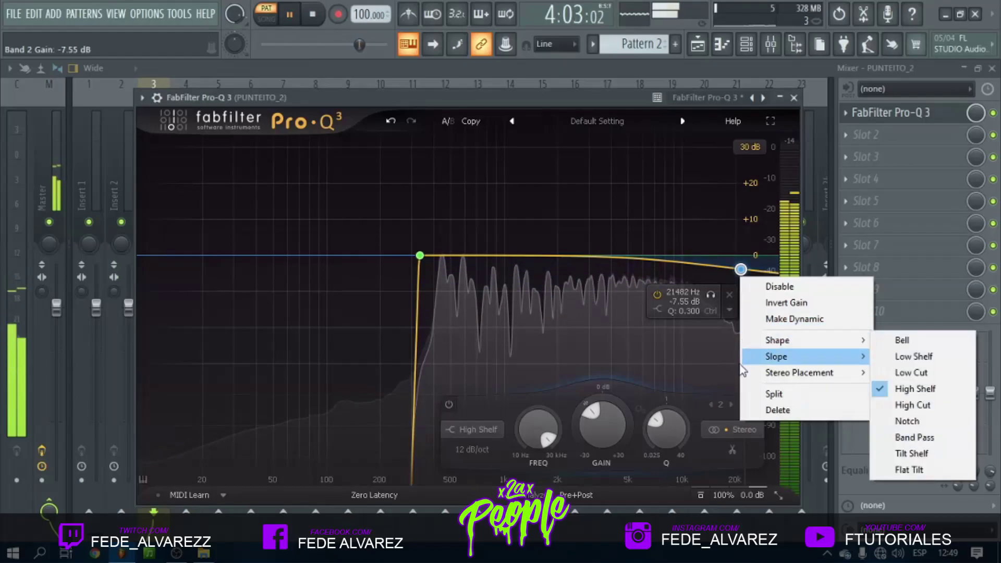
{"action": "left_click", "coordinate": [919, 409]}
{"action": "scroll", "coordinate": [741, 292], "scroll_direction": "up", "scroll_amount": 8}
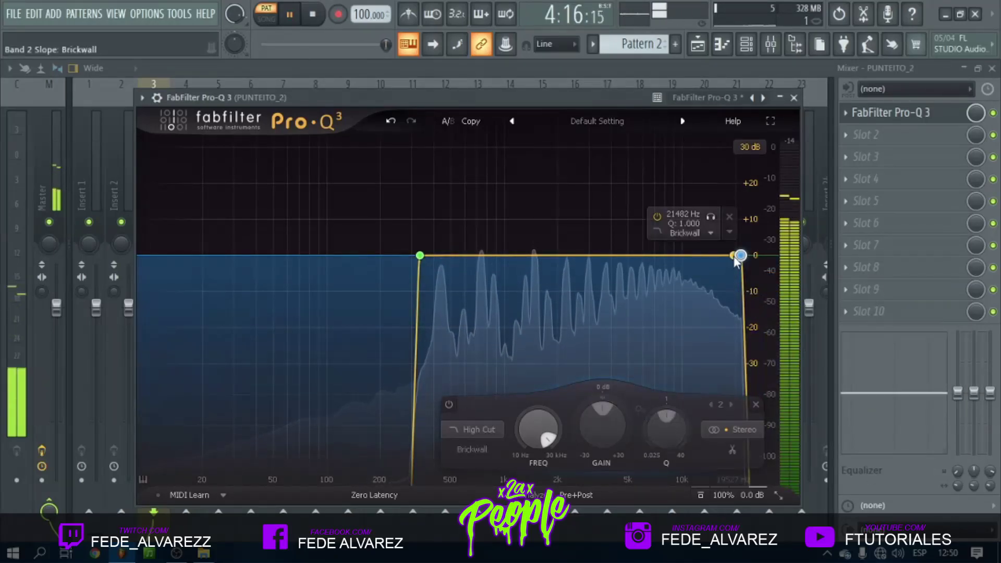
Load Fruity Parametric EQ 2 into slot 2 of PUNTEITO_2, cut band 3 in the low mids and boost bands 5 and 6 in the highs
{"action": "left_click", "coordinate": [872, 180]}
{"action": "left_click", "coordinate": [513, 130]}
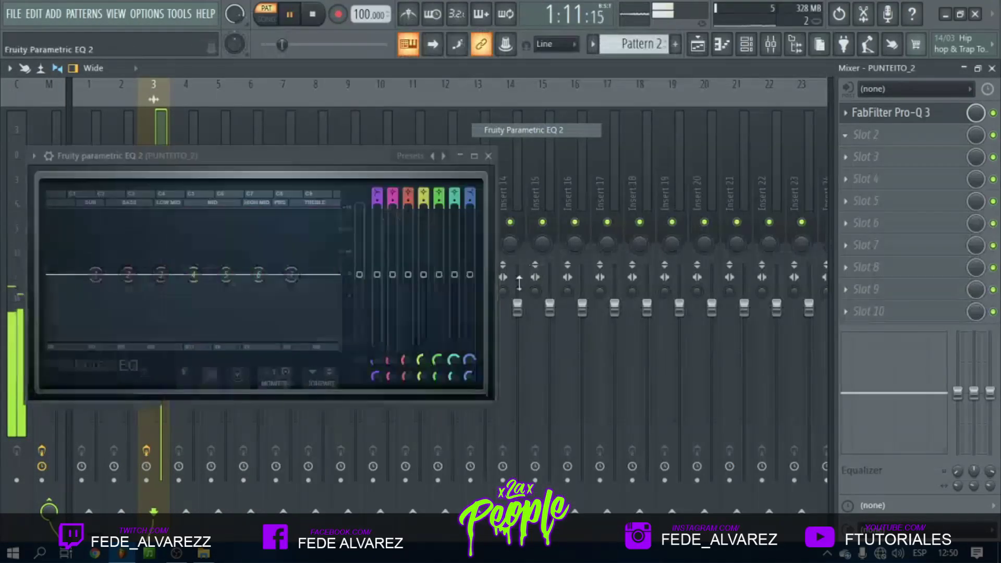
{"action": "left_click_drag", "start_coordinate": [227, 275], "coordinate": [229, 278]}
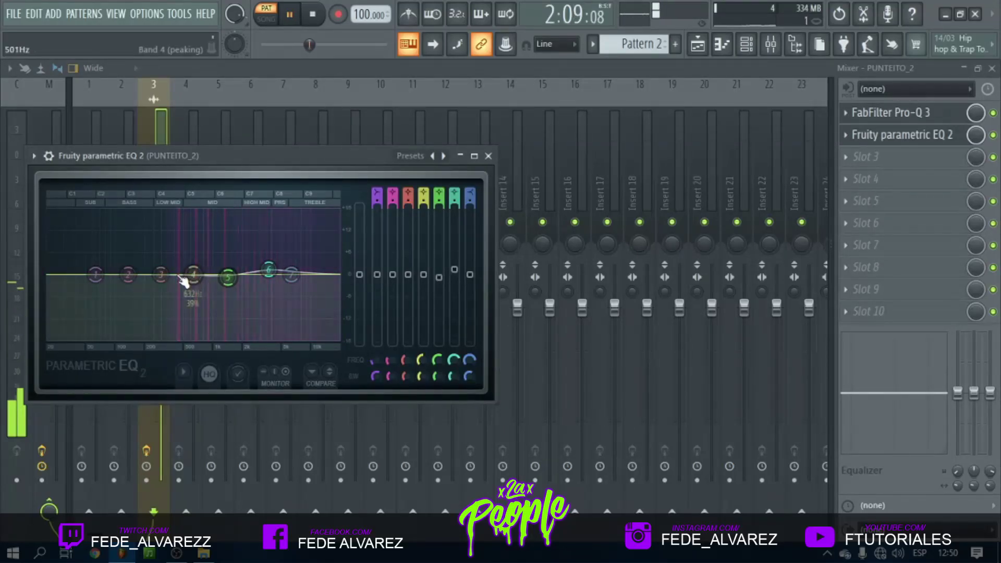
{"action": "mouse_move", "coordinate": [162, 277]}
{"action": "left_mouse_down"}
{"action": "mouse_move", "coordinate": [167, 332]}
{"action": "mouse_move", "coordinate": [159, 290]}
{"action": "left_mouse_up"}
{"action": "left_click_drag", "start_coordinate": [227, 276], "coordinate": [241, 336]}
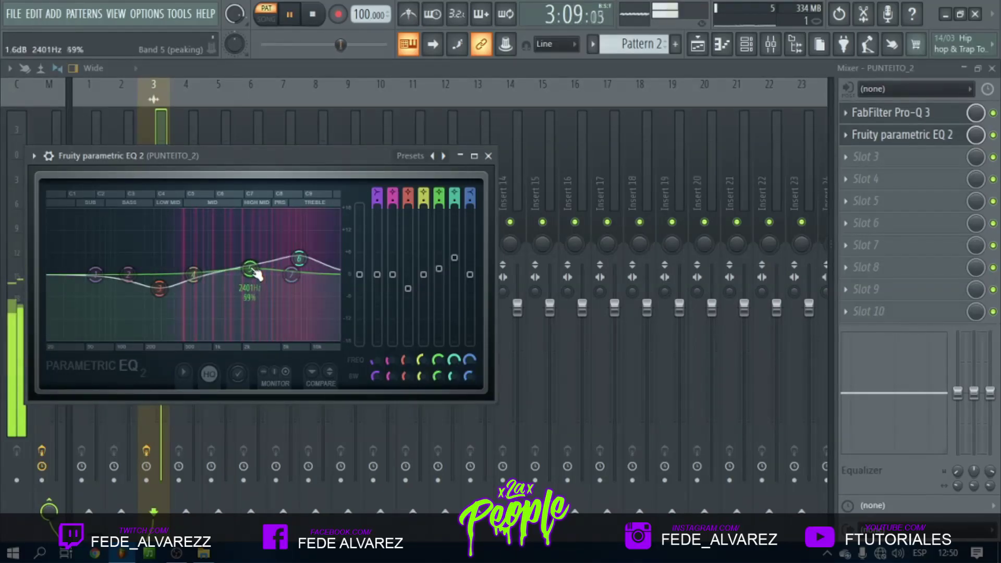
{"action": "left_click_drag", "start_coordinate": [251, 265], "coordinate": [256, 267]}
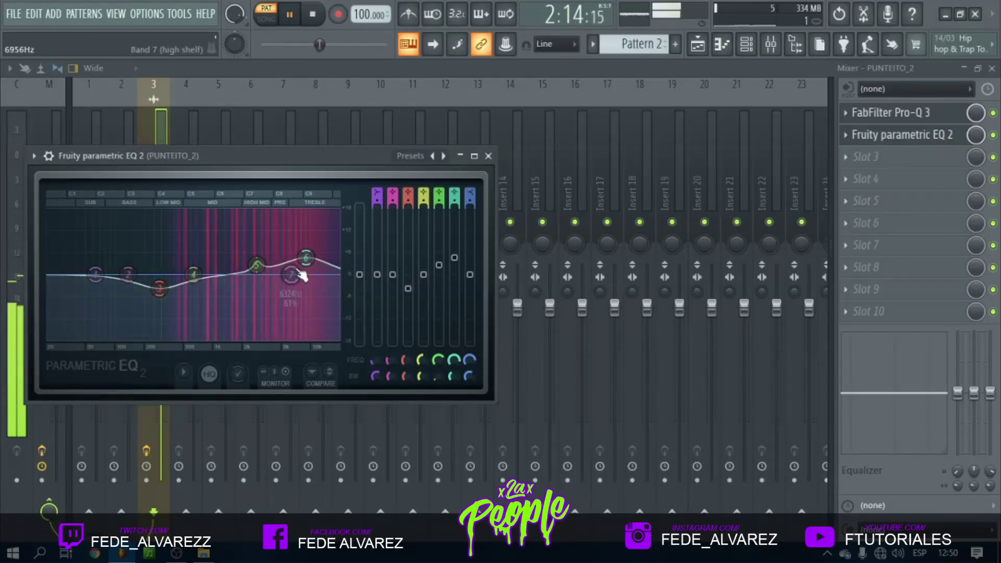
{"action": "left_click", "coordinate": [399, 69]}
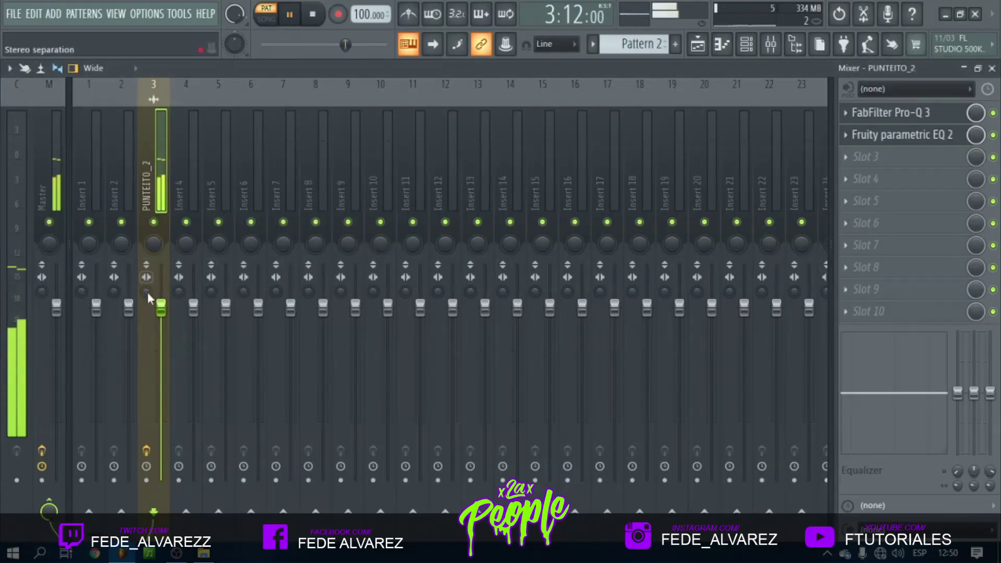
Try Fruity Limiter's compressor with a lowered threshold in slot 3 and delete the limiter from the slot
{"action": "left_click", "coordinate": [919, 161]}
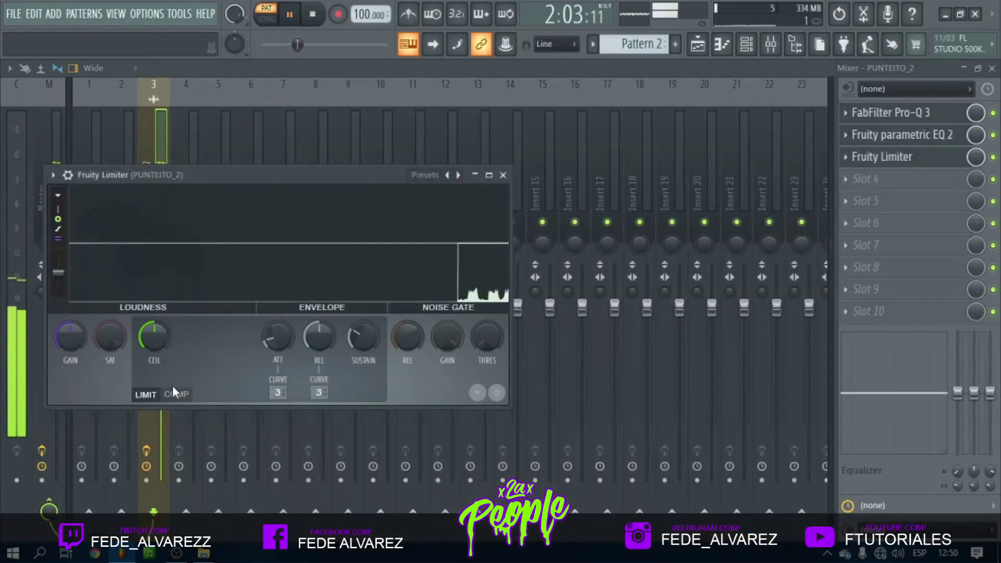
{"action": "left_click", "coordinate": [176, 394]}
{"action": "left_click_drag", "start_coordinate": [151, 344], "coordinate": [151, 354]}
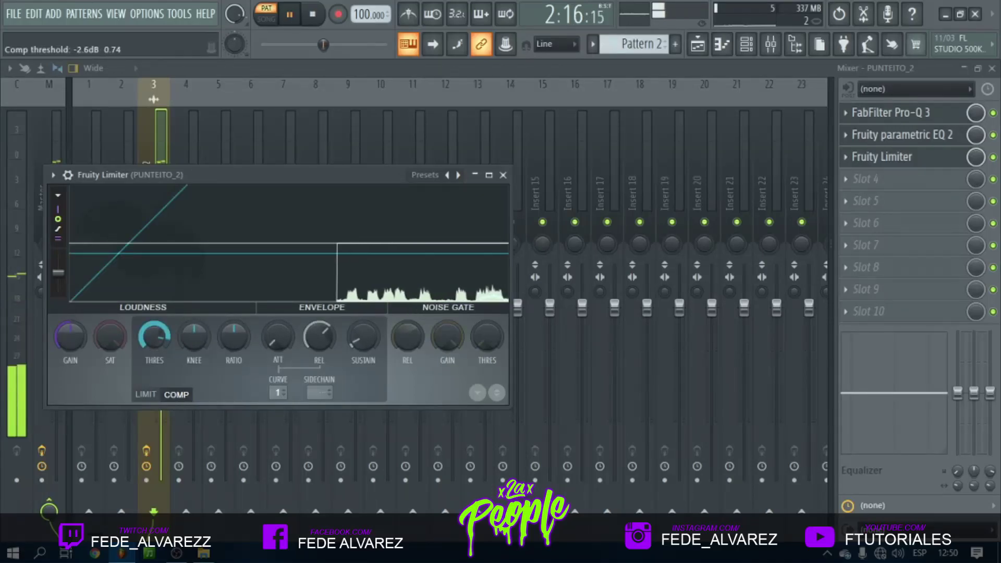
{"action": "left_click", "coordinate": [503, 174]}
{"action": "left_click", "coordinate": [845, 158]}
{"action": "left_click", "coordinate": [854, 190]}
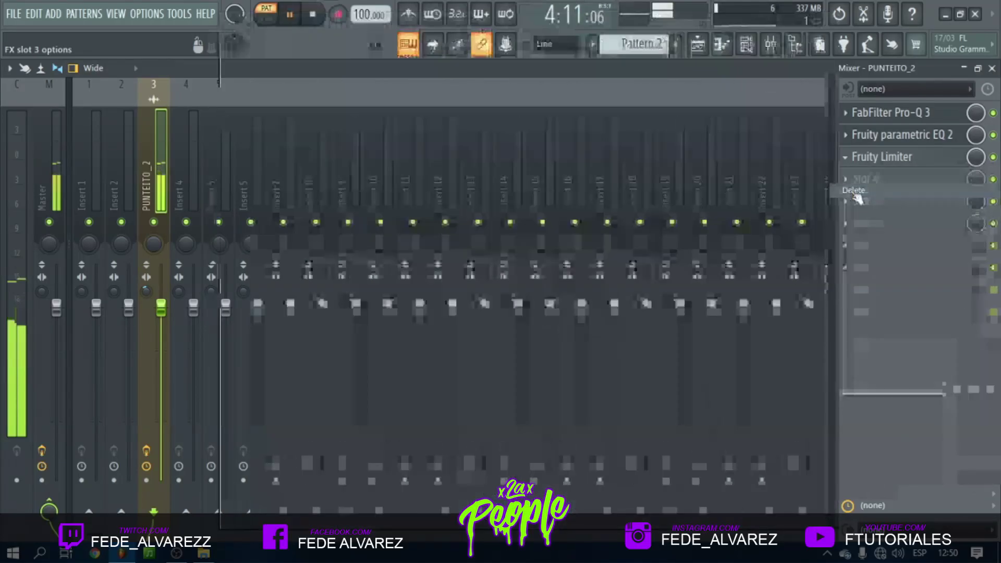
{"action": "left_click", "coordinate": [562, 326]}
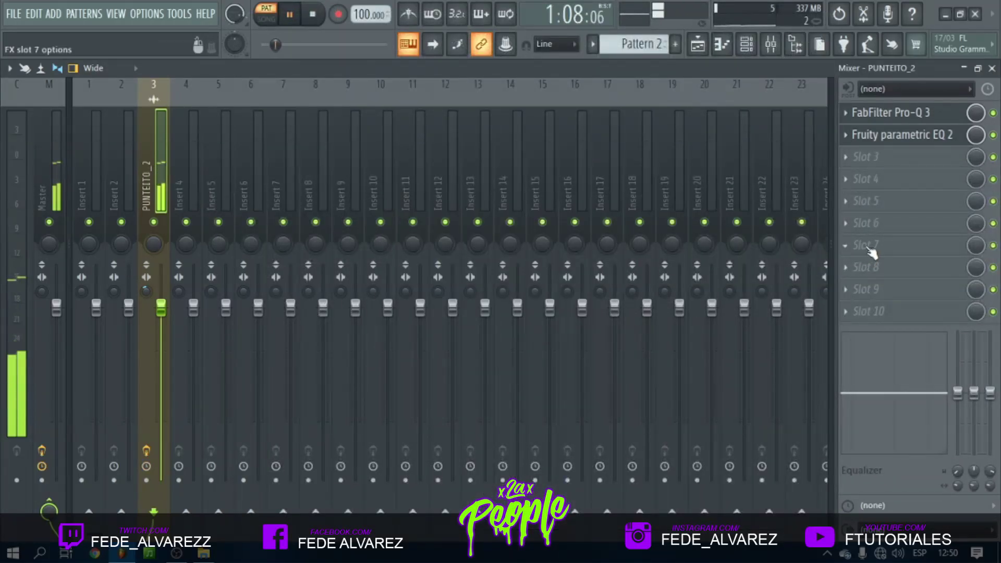
Load SAUSAGE FATTENER into slot 4 of PUNTEITO_2 and set Color to 14% and Fatness to 2%
{"action": "left_click", "coordinate": [866, 180]}
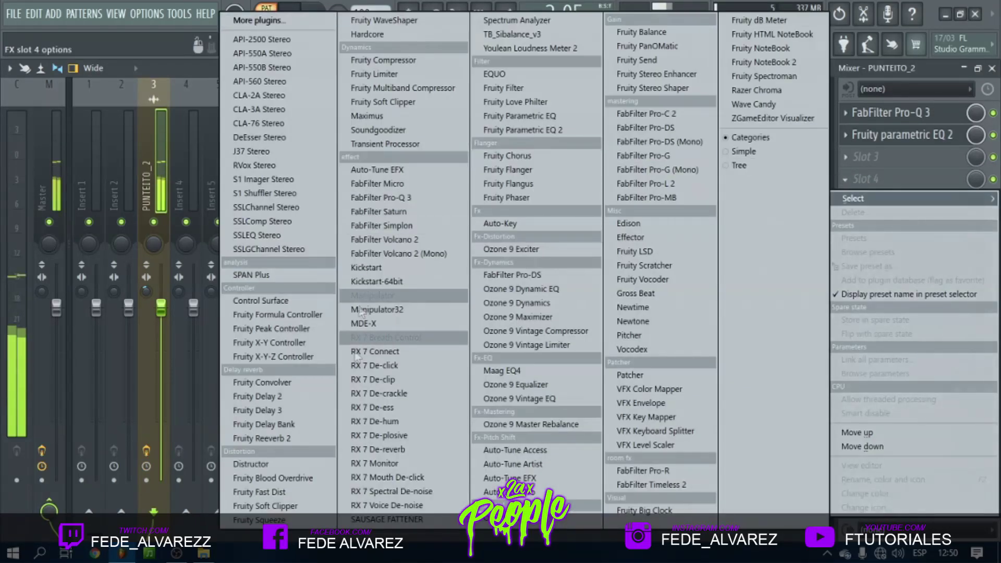
{"action": "left_click", "coordinate": [388, 519]}
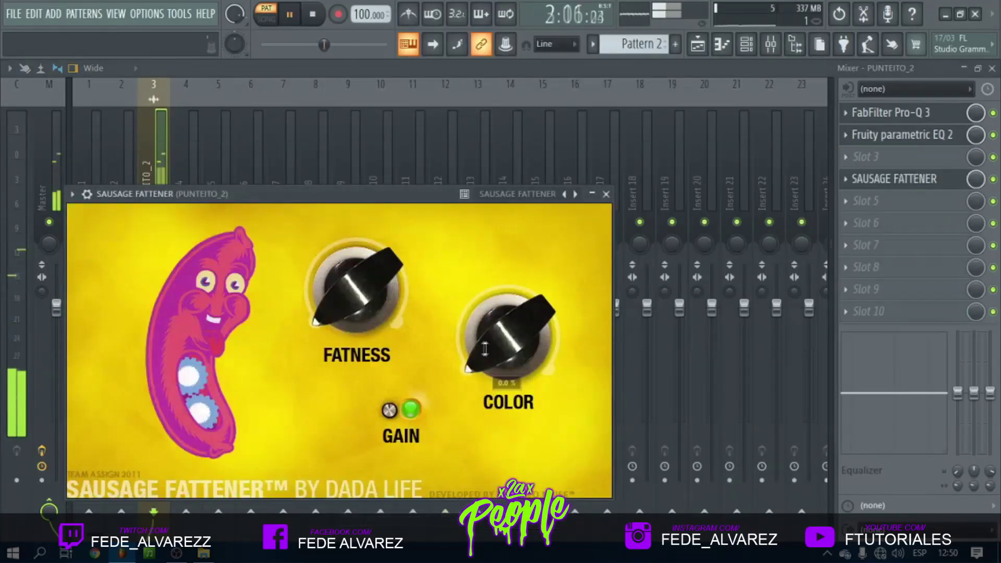
{"action": "left_click_drag", "start_coordinate": [447, 326], "coordinate": [447, 312]}
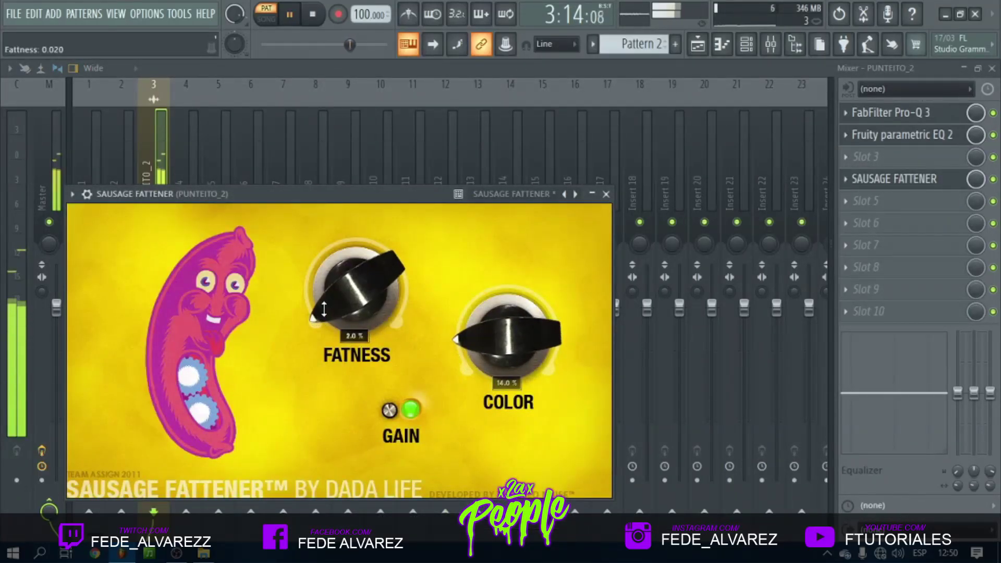
Return to the playlist and play the whole arrangement in Song mode from late in bar 4 through the drop
{"action": "left_click", "coordinate": [698, 51]}
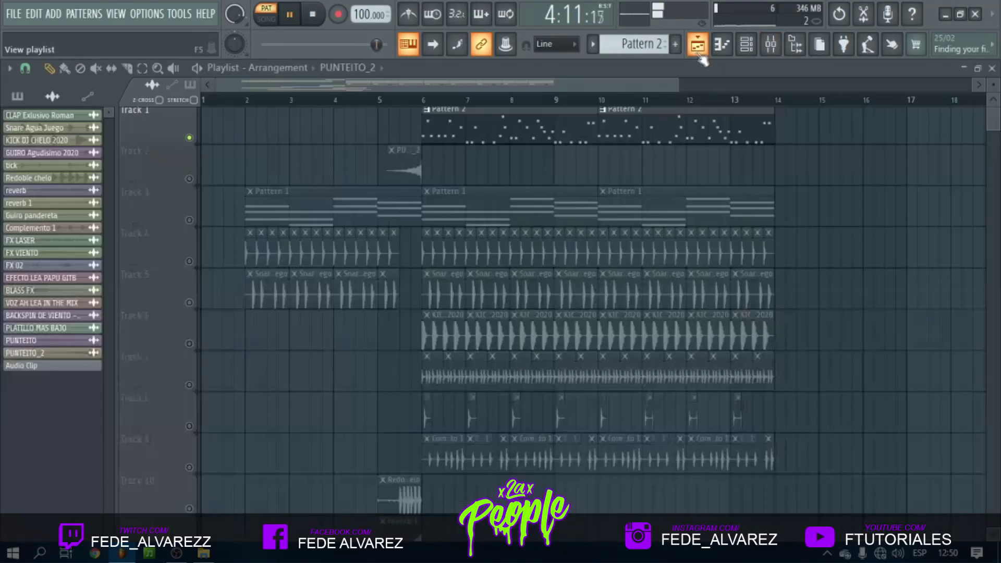
{"action": "key", "text": "l"}
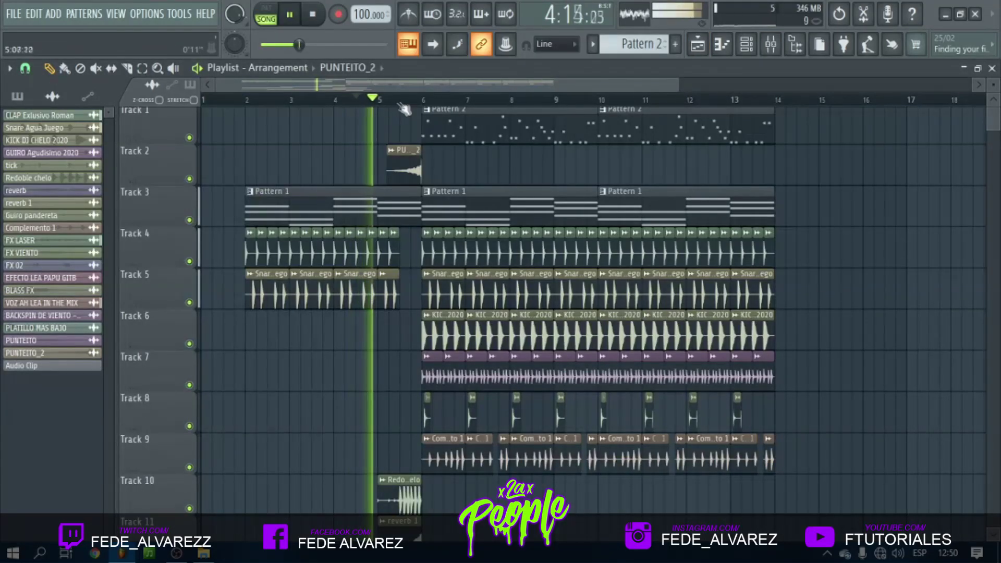
{"action": "scroll", "coordinate": [418, 109], "scroll_direction": "up", "scroll_amount": 3}
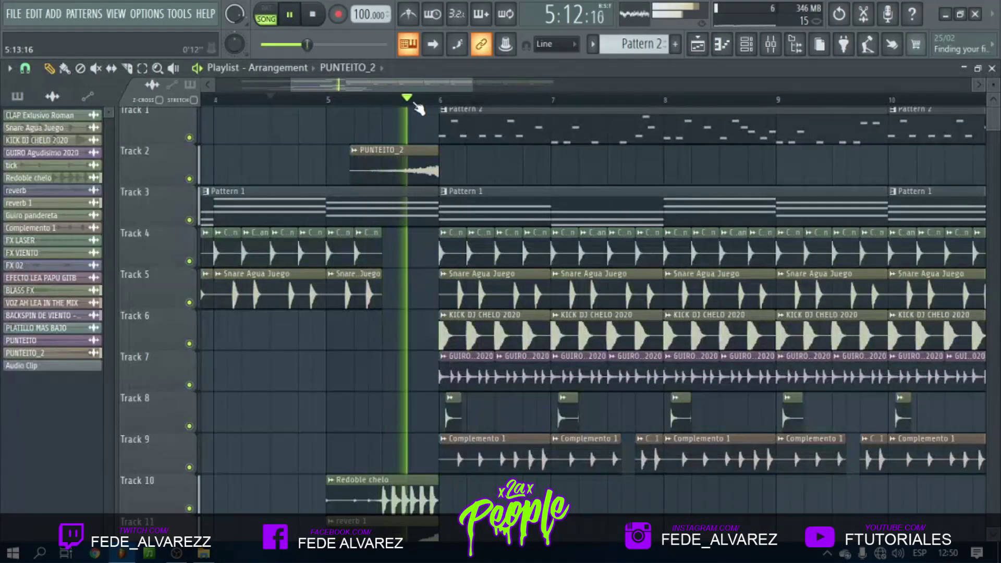
{"action": "scroll", "coordinate": [417, 108], "scroll_direction": "down", "scroll_amount": 3}
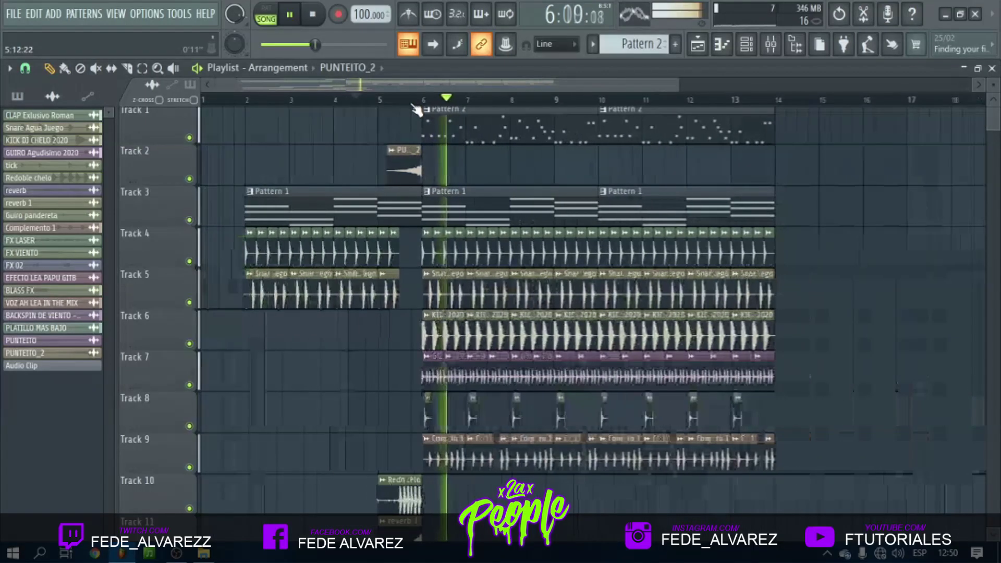
Shorten all GMS melody notes of Pattern 2 together in the piano roll and return to the playlist
{"action": "double_click", "coordinate": [444, 128]}
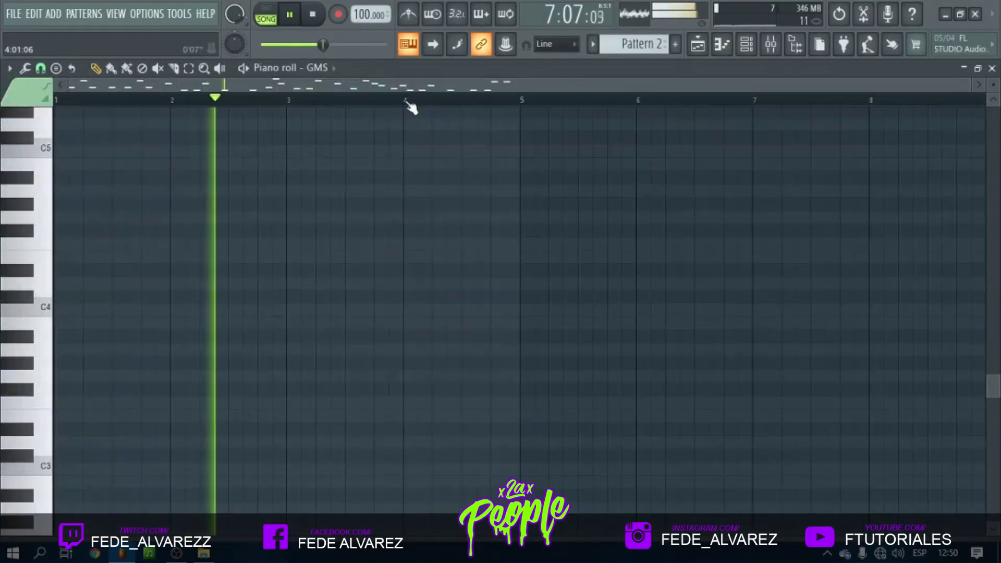
{"action": "scroll", "coordinate": [399, 198], "scroll_direction": "up", "scroll_amount": 4}
{"action": "left_click_drag", "start_coordinate": [587, 381], "coordinate": [33, 152]}
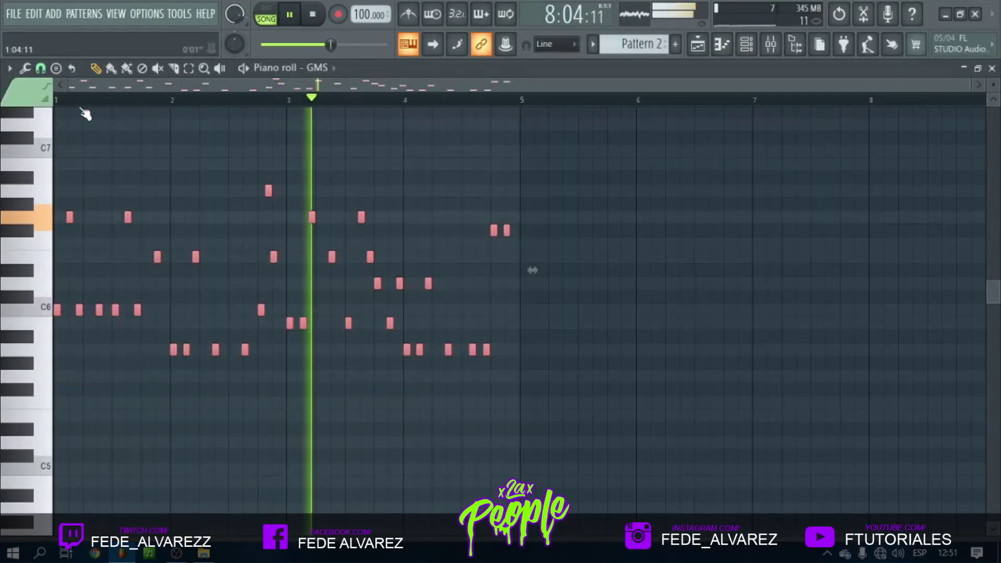
{"action": "scroll", "coordinate": [74, 106], "scroll_direction": "up", "scroll_amount": 3}
{"action": "scroll", "coordinate": [86, 98], "scroll_direction": "up", "scroll_amount": 3}
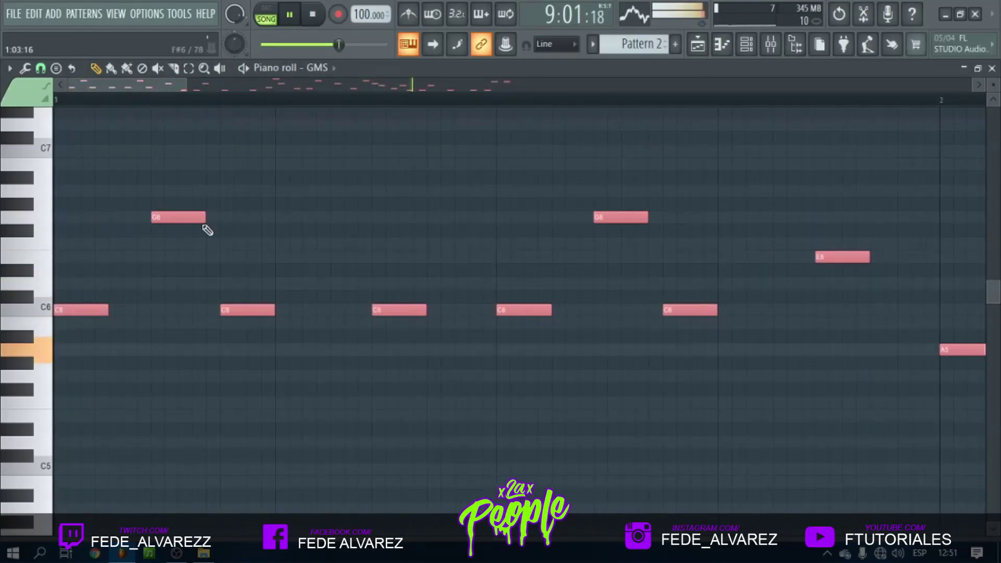
{"action": "left_click", "coordinate": [697, 47]}
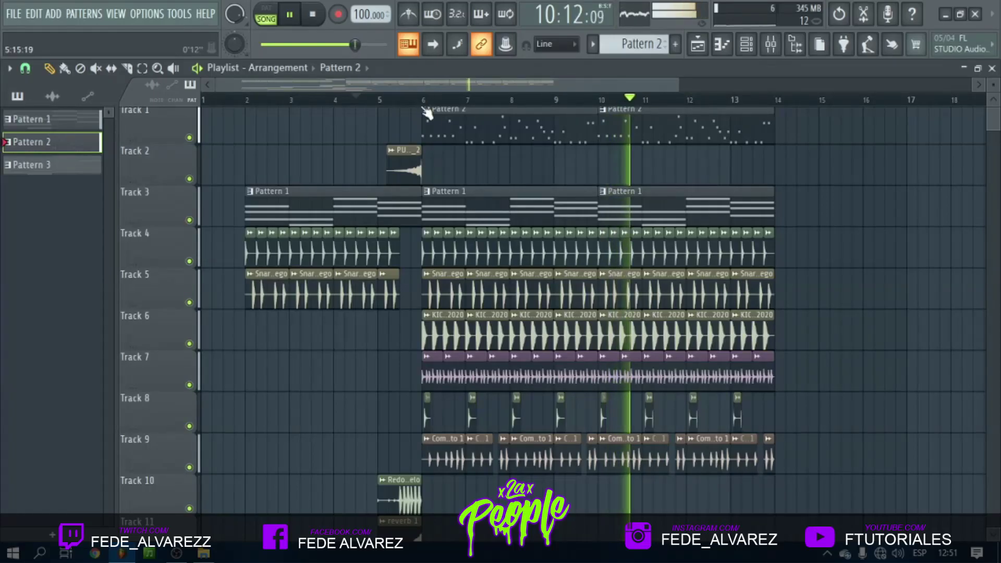
Reopen the GMS melody of Pattern 2 and lengthen all its notes slightly
{"action": "double_click", "coordinate": [441, 125]}
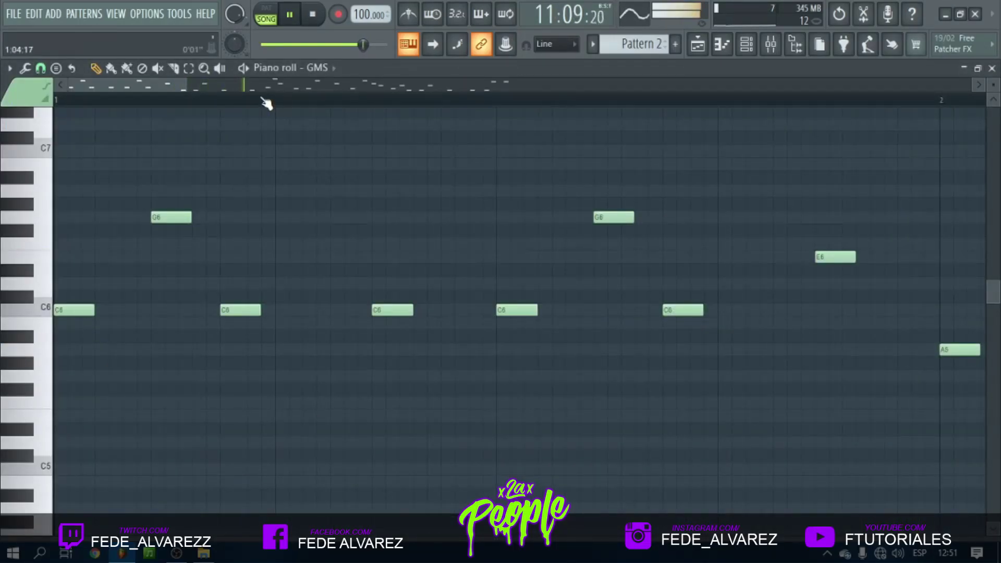
{"action": "key", "text": "ctrl+a"}
{"action": "scroll", "coordinate": [196, 102], "scroll_direction": "up", "scroll_amount": 3}
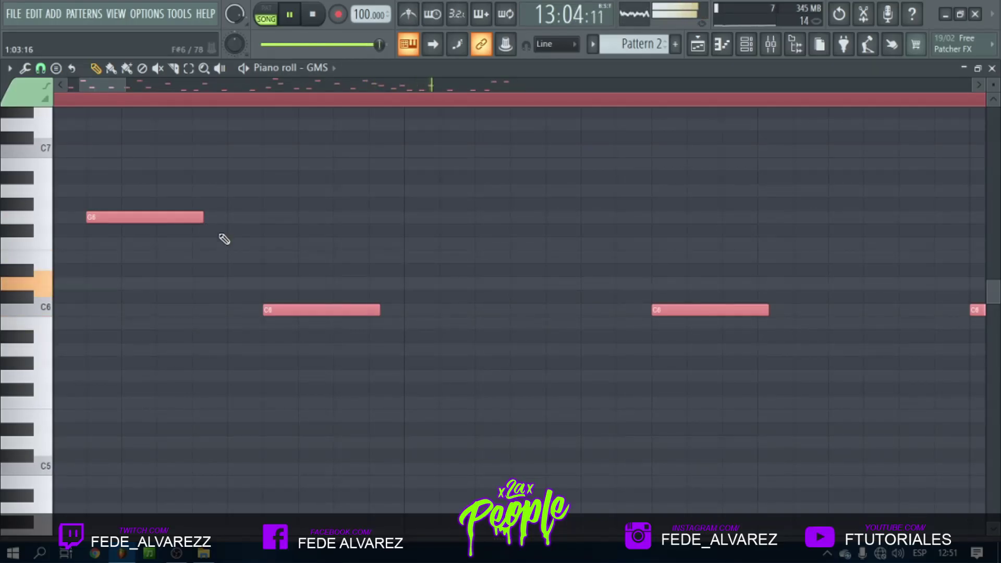
Return to the playlist, stop playback and place the song position at 4:13:00, just before bar 5
{"action": "left_click", "coordinate": [697, 46]}
{"action": "key", "text": "space"}
{"action": "scroll", "coordinate": [447, 102], "scroll_direction": "up", "scroll_amount": 3}
{"action": "left_click", "coordinate": [324, 100]}
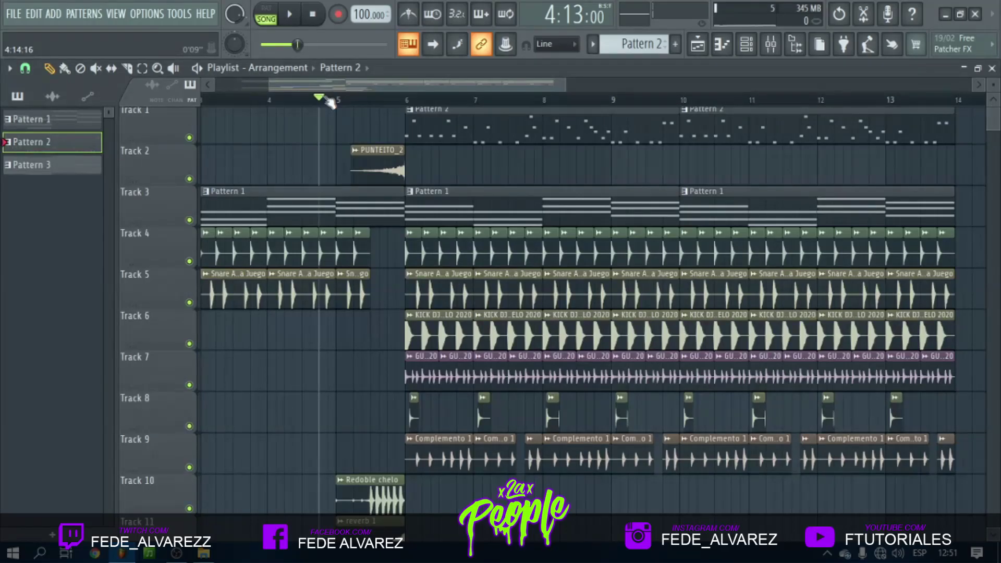
Switch the channel rack to Pattern 3 and replace the 808 HiHat channel with Xpand!2
{"action": "left_click", "coordinate": [772, 48]}
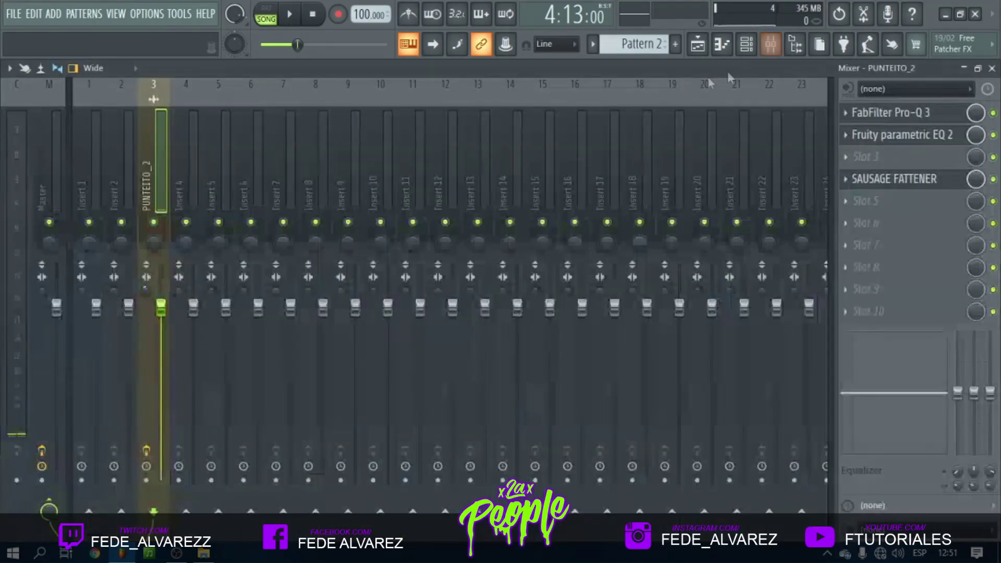
{"action": "left_click", "coordinate": [745, 48]}
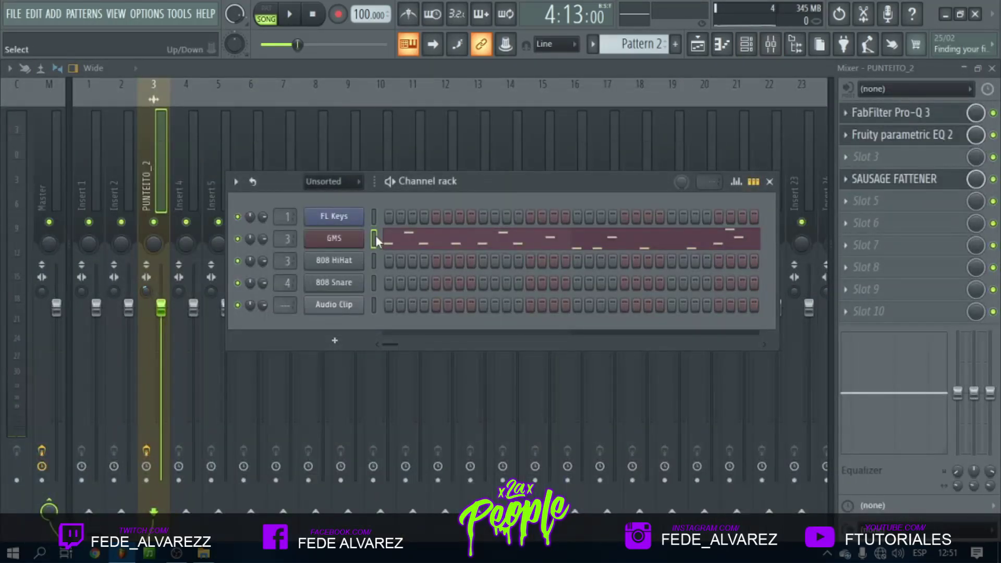
{"action": "scroll", "coordinate": [623, 51], "scroll_direction": "up", "scroll_amount": 1}
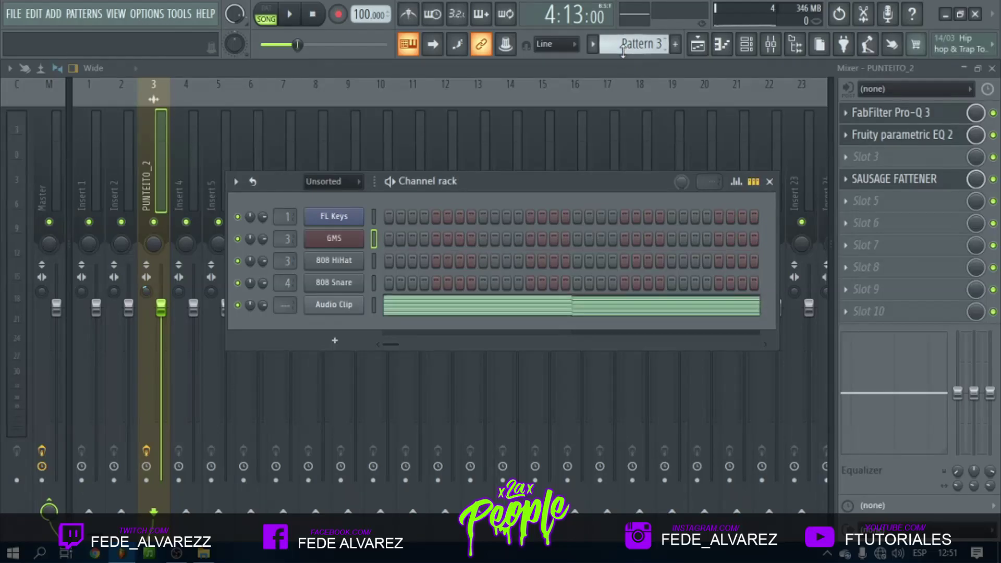
{"action": "right_click", "coordinate": [363, 256]}
{"action": "mouse_move", "coordinate": [417, 396]}
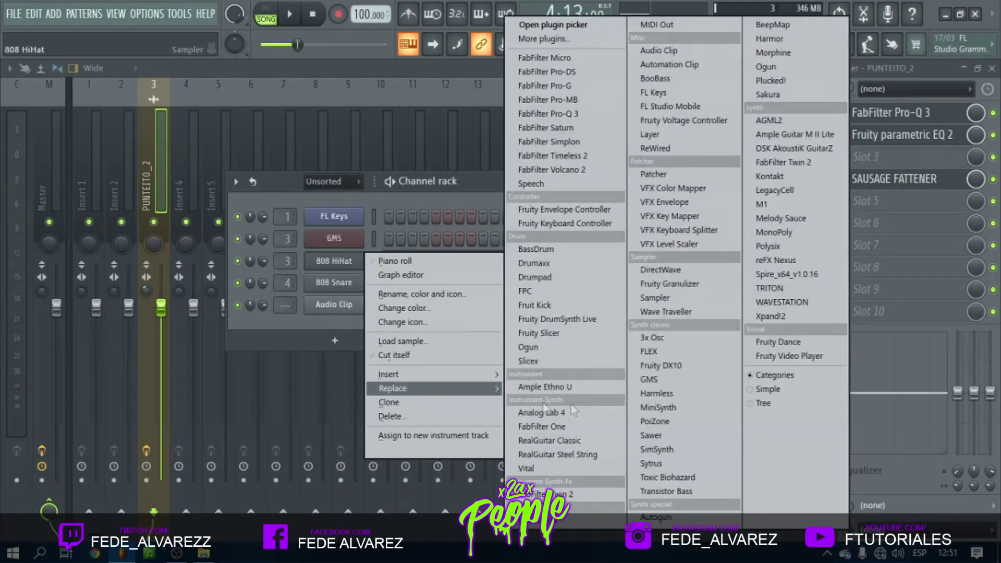
{"action": "left_click", "coordinate": [770, 315]}
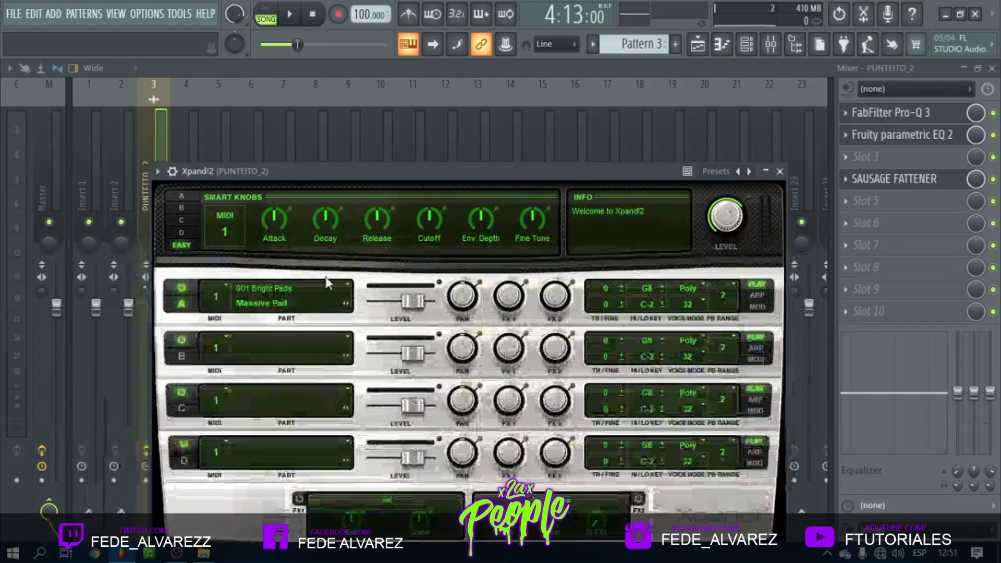
Load the Tango Accordion+ sound from the 020 Ethnic category into part A of Xpand!2
{"action": "left_click", "coordinate": [327, 284]}
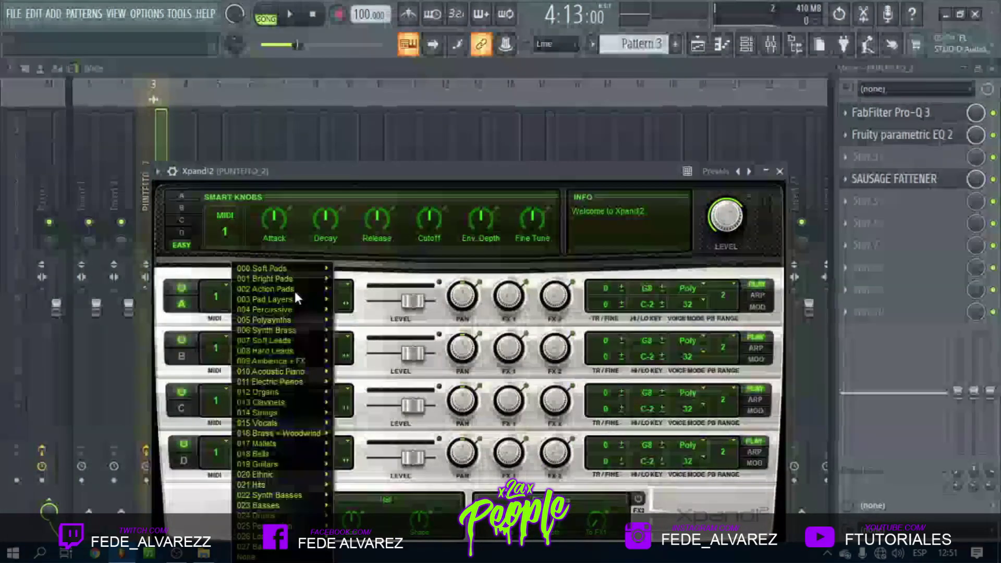
{"action": "mouse_move", "coordinate": [281, 475]}
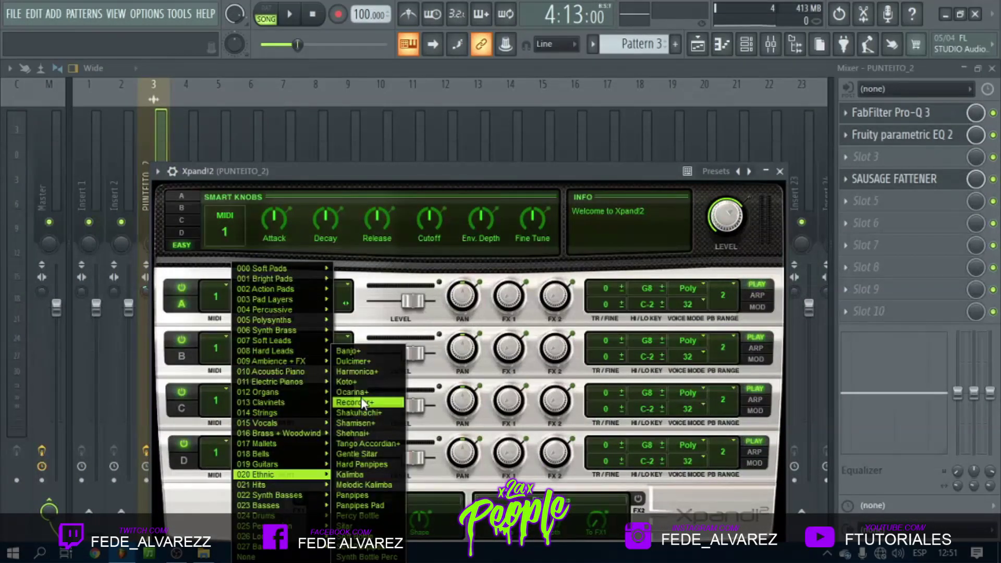
{"action": "left_click", "coordinate": [370, 442]}
Put the GMS melody into Xpand!2's piano roll in Pattern 3 and duplicate it into bars 5 to 8
{"action": "left_click", "coordinate": [360, 205]}
{"action": "left_click", "coordinate": [423, 265]}
{"action": "scroll", "coordinate": [342, 112], "scroll_direction": "down", "scroll_amount": 6}
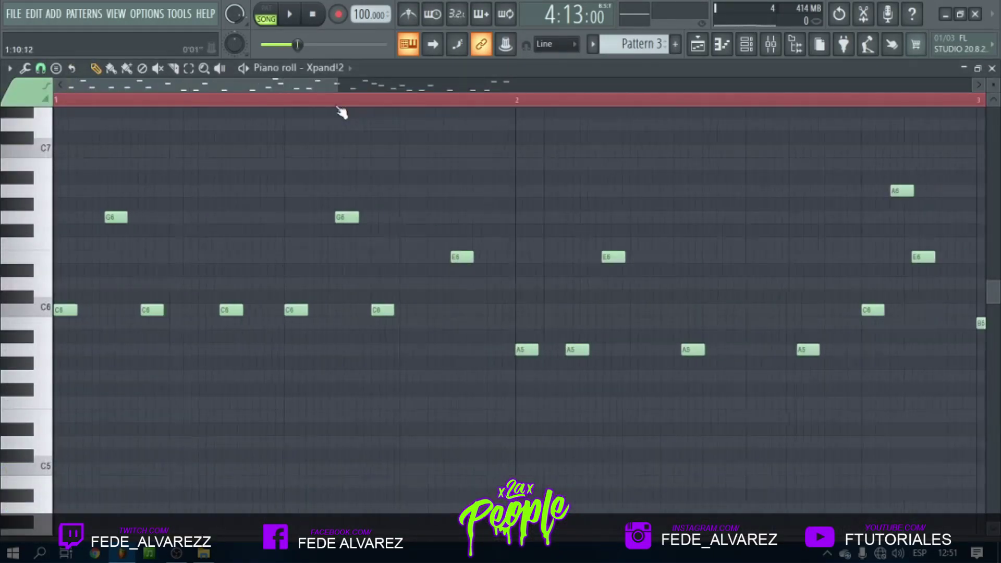
{"action": "key", "text": "ctrl+a"}
{"action": "key", "text": "ctrl+b"}
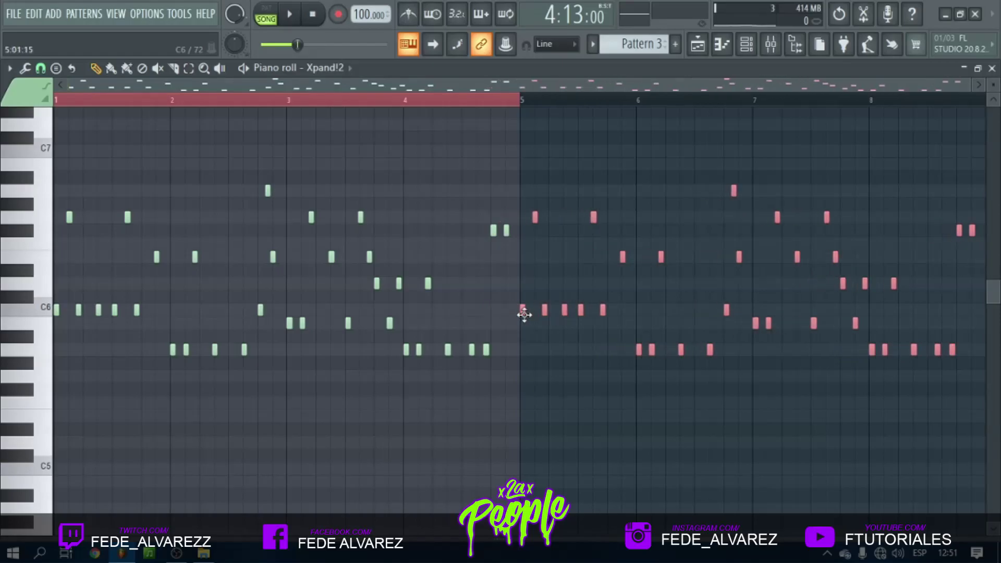
Transpose the Xpand!2 melody notes in bars 1 to 4 down one octave
{"action": "scroll", "coordinate": [469, 365], "scroll_direction": "down", "scroll_amount": 2}
{"action": "left_click_drag", "start_coordinate": [465, 396], "coordinate": [12, 151]}
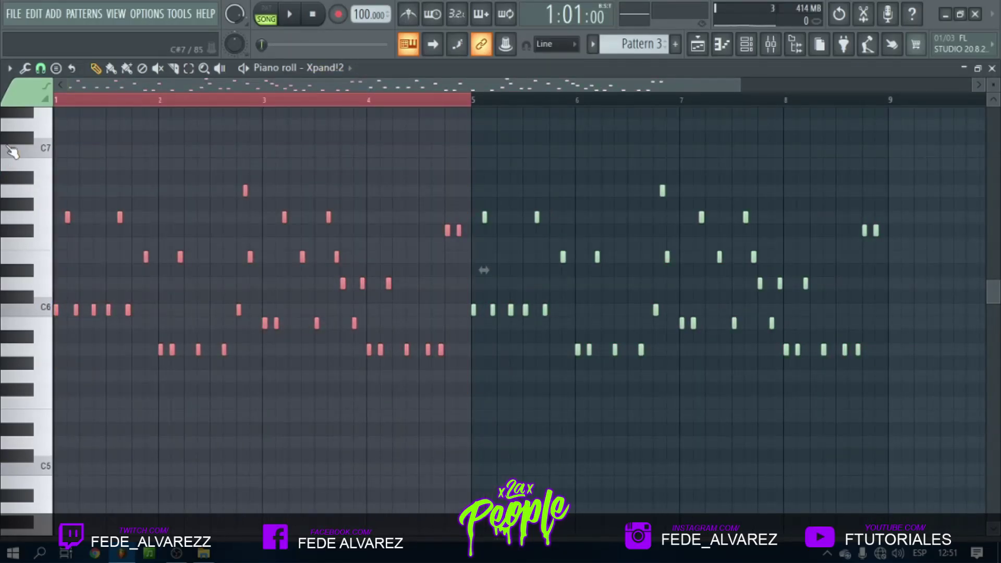
{"action": "key", "text": "ctrl+Down"}
{"action": "key", "text": "space"}
{"action": "left_click", "coordinate": [323, 100]}
{"action": "left_click", "coordinate": [310, 19]}
Route the Xpand!2 channel to mixer Insert 4
{"action": "left_click", "coordinate": [781, 47]}
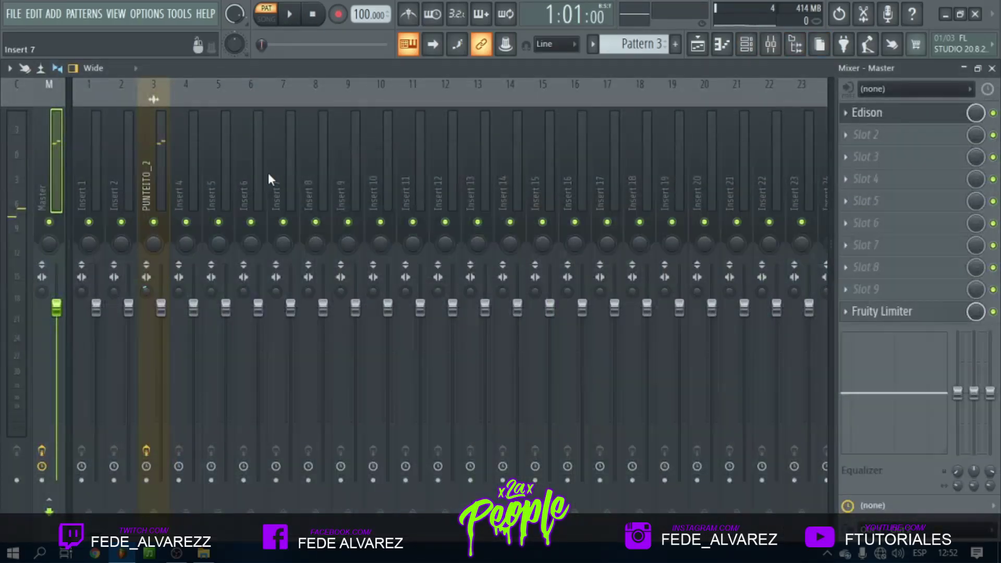
{"action": "left_click", "coordinate": [189, 154]}
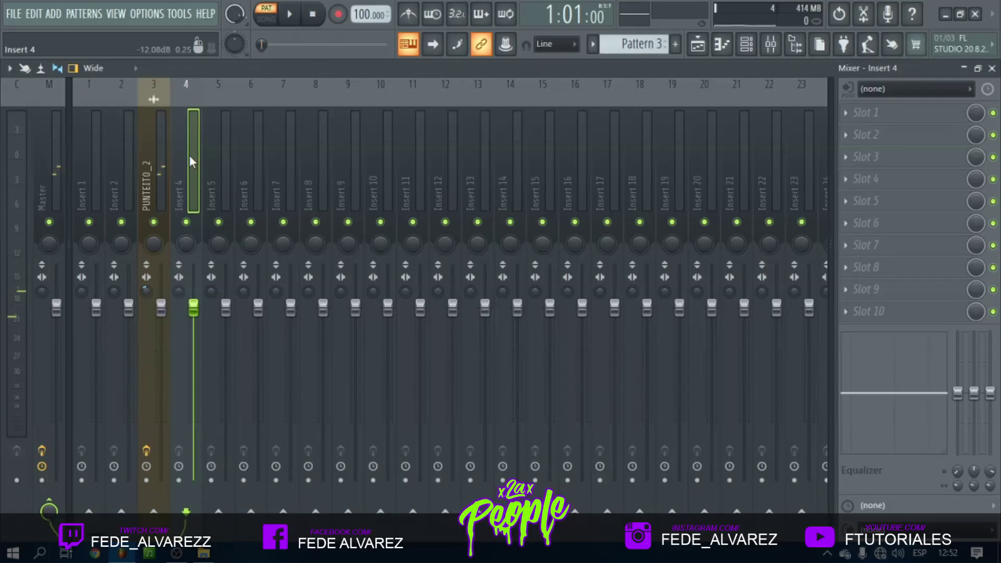
{"action": "key", "text": "ctrl+l"}
Try D5 and A5 as a linking note at the end of bar 4 in Xpand!2's piano roll, and remove it
{"action": "key", "text": "space"}
{"action": "left_click", "coordinate": [698, 44]}
{"action": "left_click", "coordinate": [768, 50]}
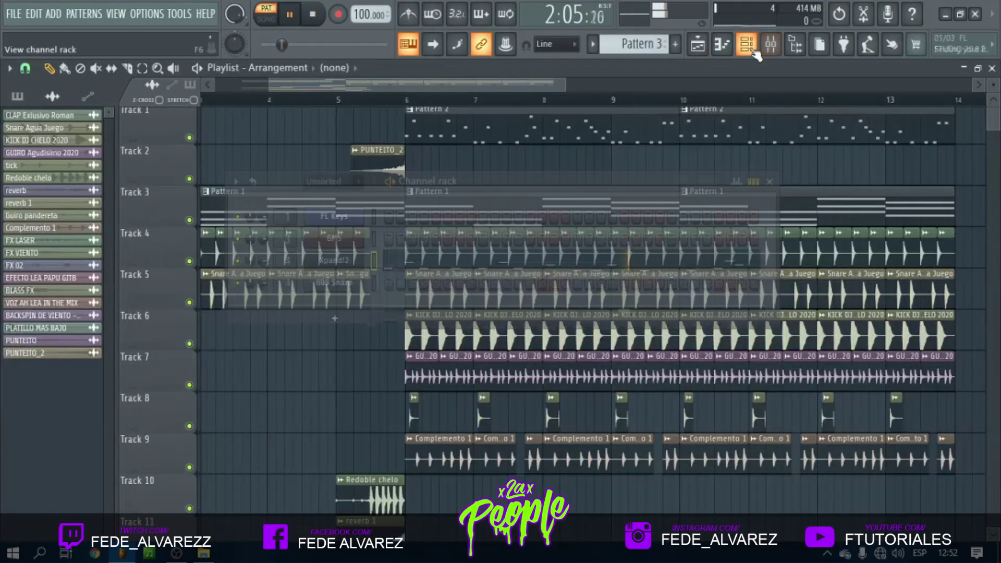
{"action": "left_click", "coordinate": [563, 262]}
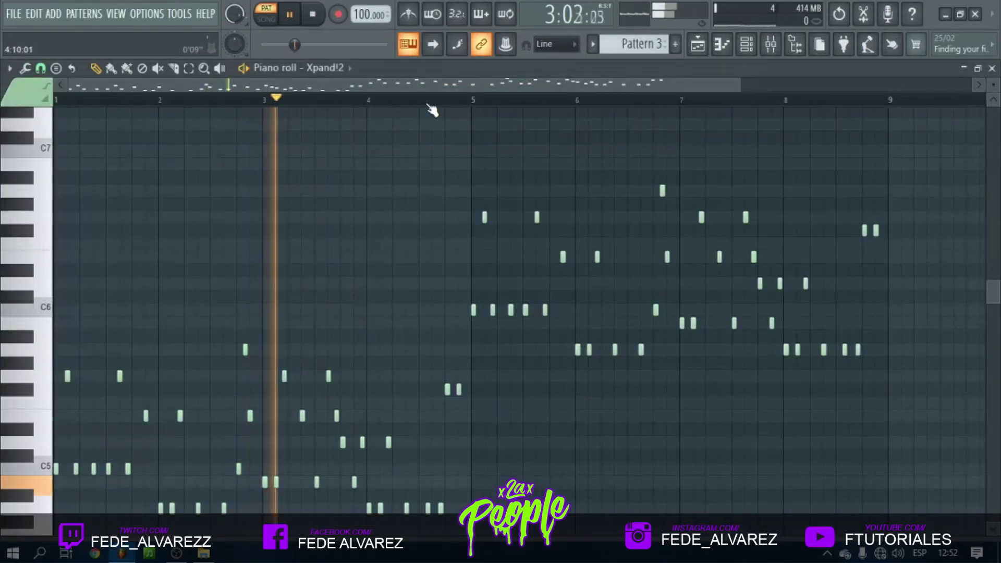
{"action": "scroll", "coordinate": [390, 218], "scroll_direction": "down", "scroll_amount": 4}
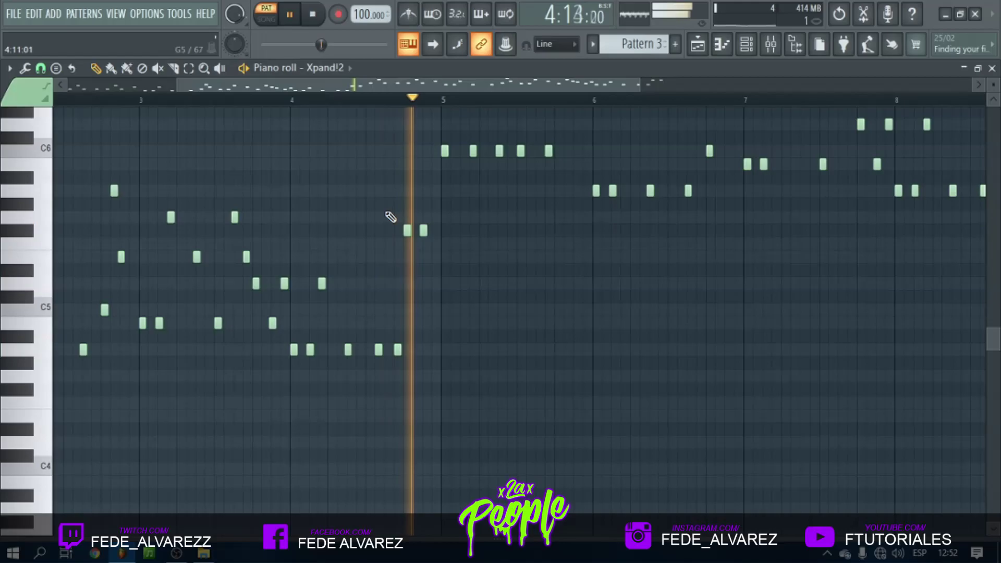
{"action": "left_click", "coordinate": [415, 99]}
{"action": "scroll", "coordinate": [450, 221], "scroll_direction": "up", "scroll_amount": 3}
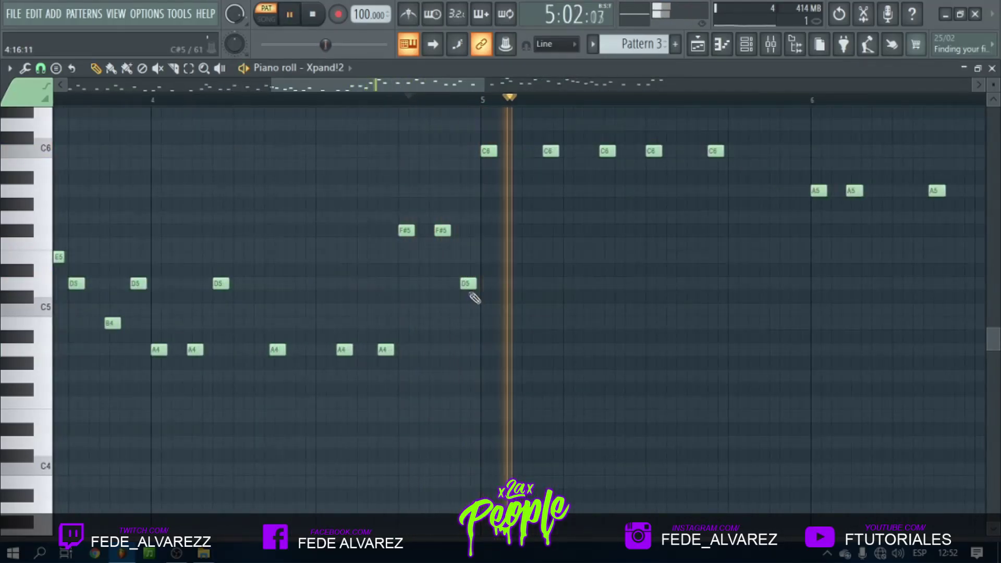
{"action": "scroll", "coordinate": [500, 219], "scroll_direction": "up", "scroll_amount": 3}
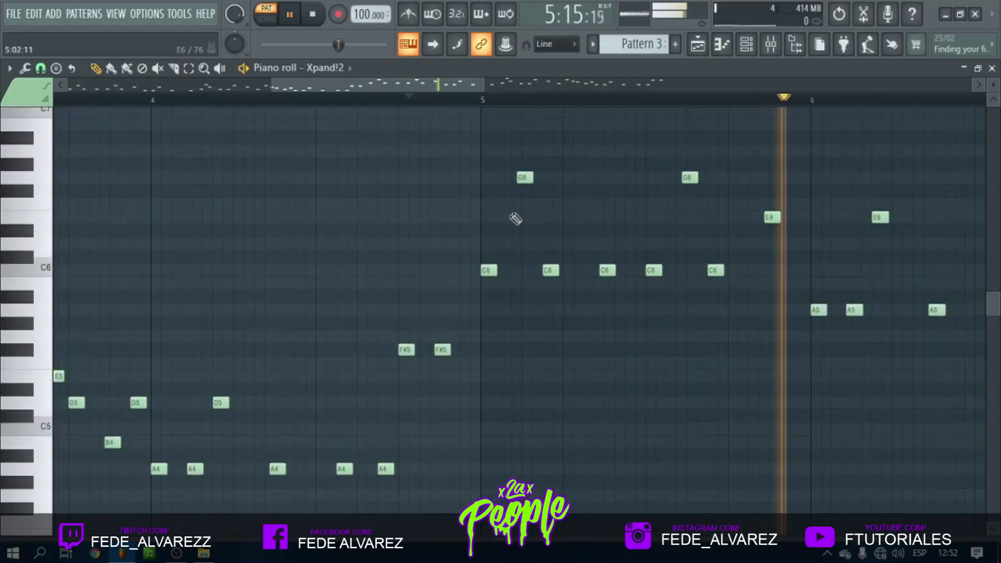
{"action": "left_click", "coordinate": [460, 312]}
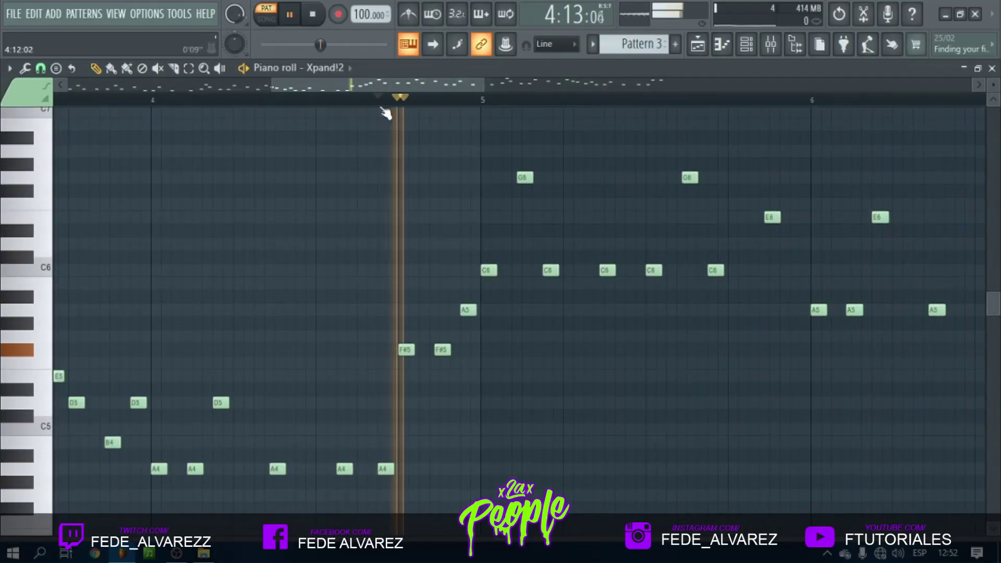
{"action": "right_click", "coordinate": [468, 309]}
Insert a new playlist track above the PUNTEITO_2 clip's track and place Pattern 3 on it from bar 6
{"action": "left_click", "coordinate": [706, 41]}
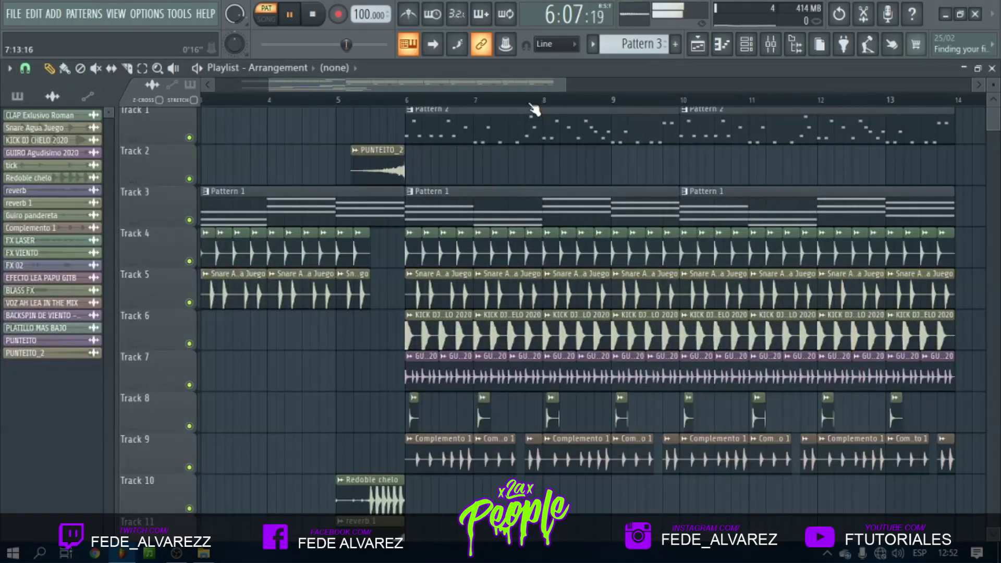
{"action": "scroll", "coordinate": [536, 105], "scroll_direction": "down", "scroll_amount": 2}
{"action": "right_click", "coordinate": [172, 151]}
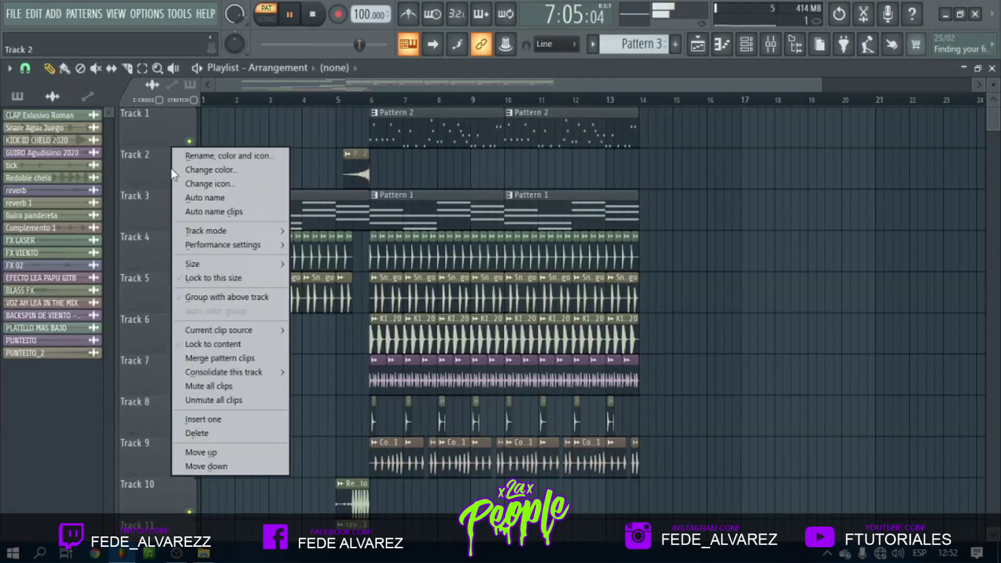
{"action": "left_click", "coordinate": [211, 416]}
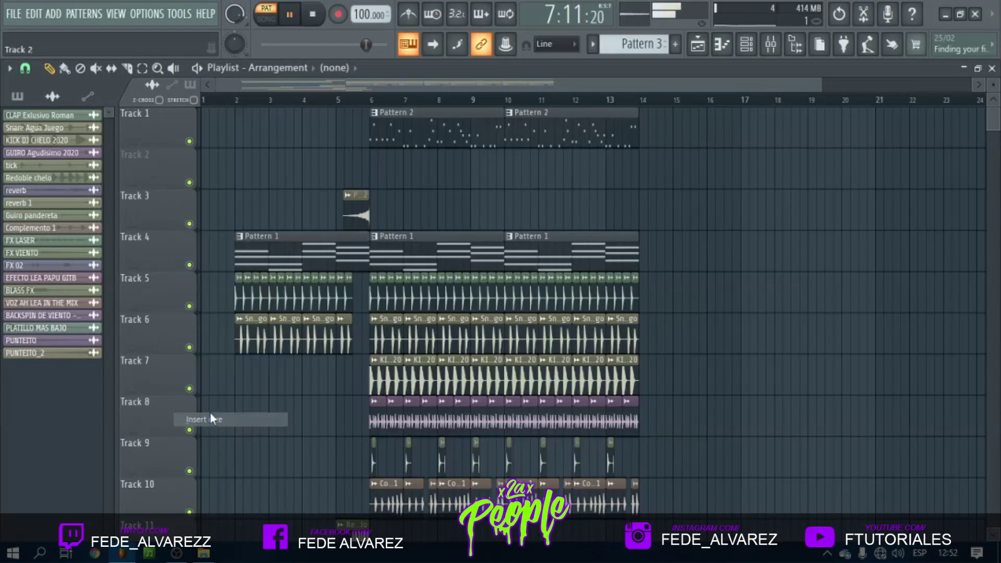
{"action": "left_click", "coordinate": [16, 99]}
{"action": "left_click_drag", "start_coordinate": [99, 180], "coordinate": [375, 168]}
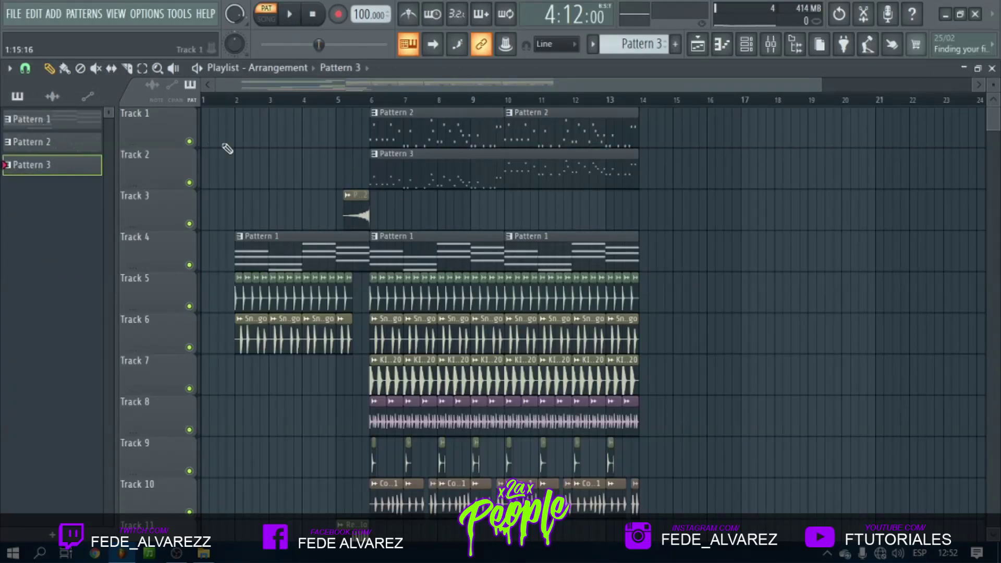
With Tracks 1 and 3 muted, play the song and raise the Xpand!2 mixer track's volume to 108% (1.8 dB)
{"action": "left_click", "coordinate": [190, 141]}
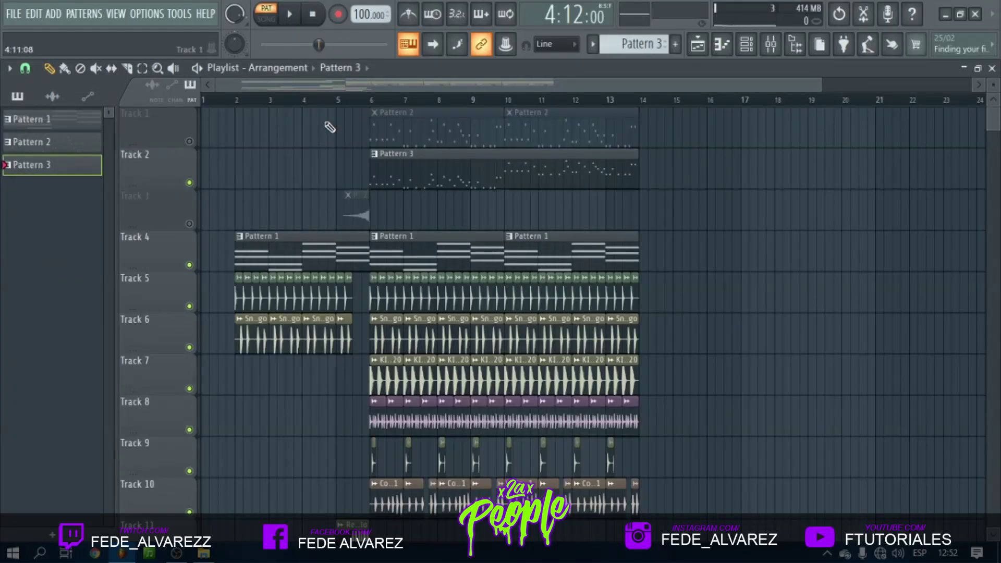
{"action": "key", "text": "space"}
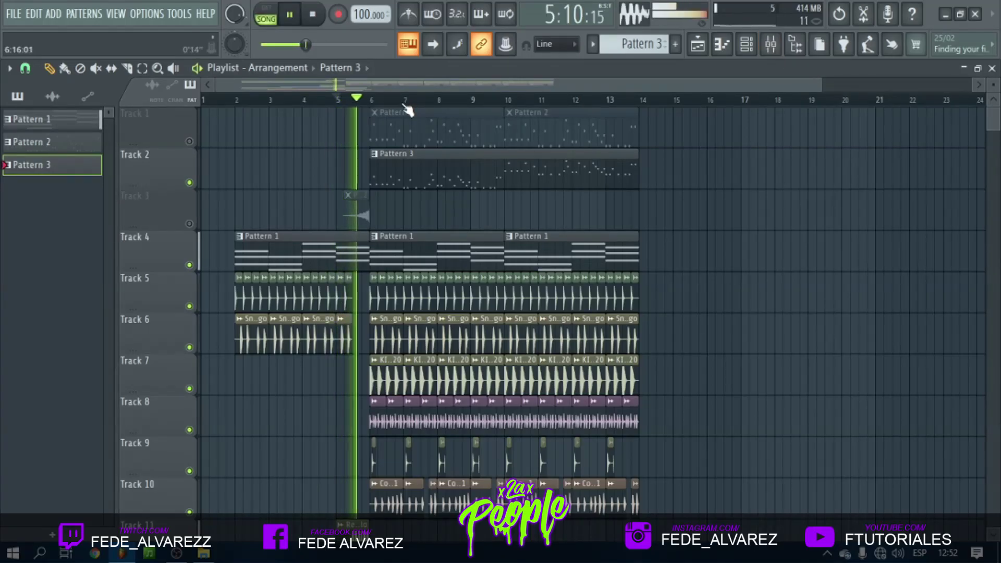
{"action": "scroll", "coordinate": [406, 104], "scroll_direction": "up", "scroll_amount": 3}
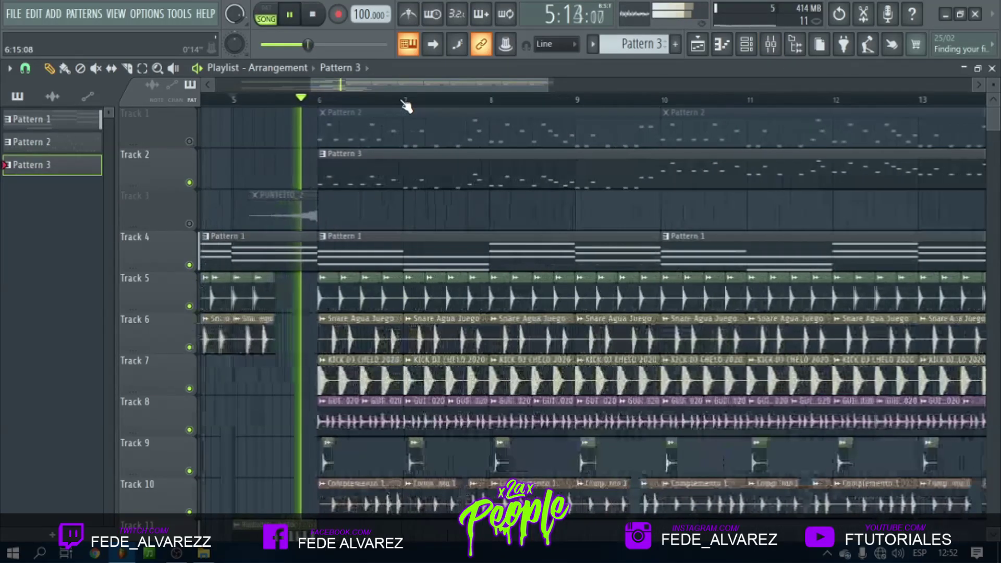
{"action": "left_click", "coordinate": [770, 45]}
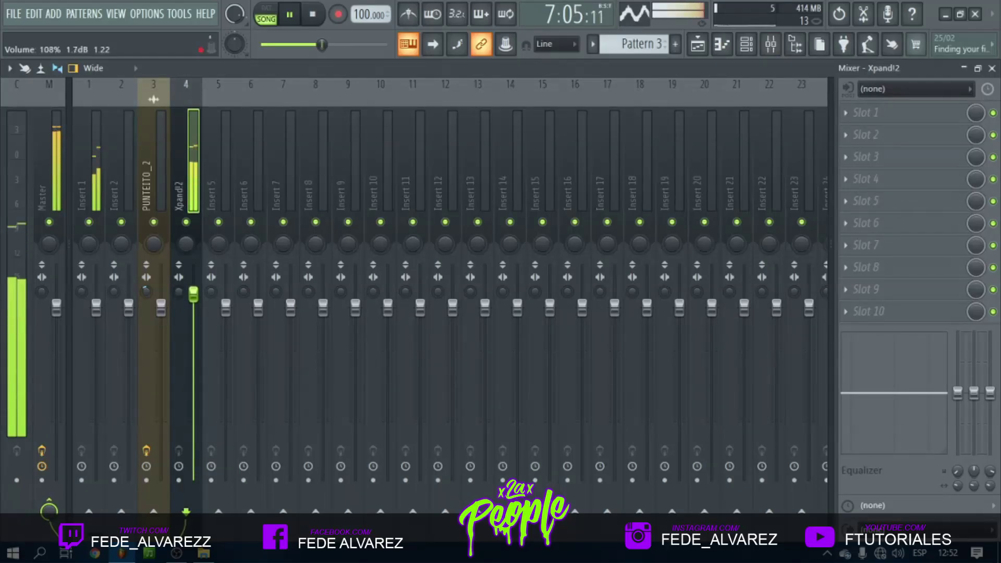
{"action": "left_click_drag", "start_coordinate": [182, 294], "coordinate": [198, 294]}
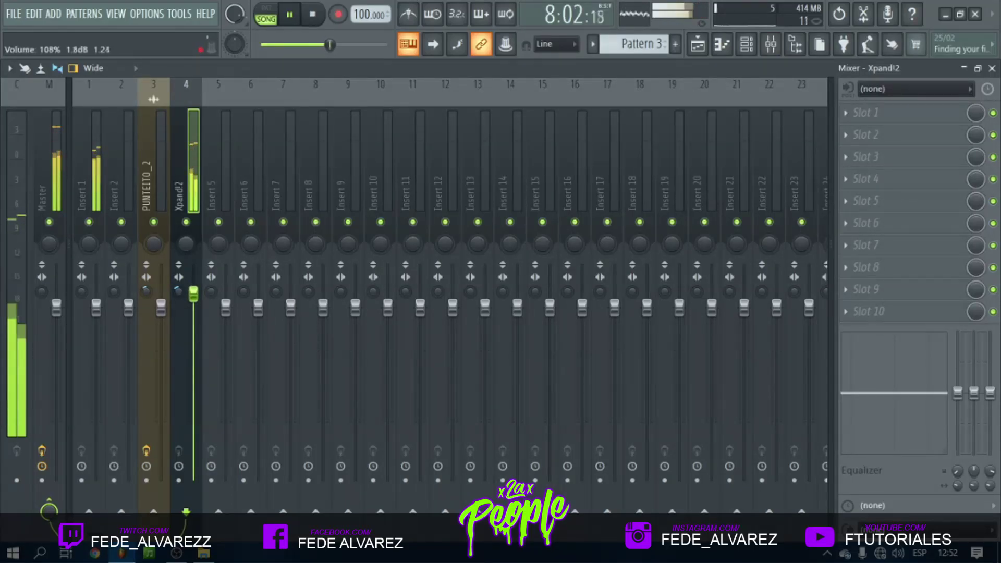
{"action": "left_click", "coordinate": [698, 45]}
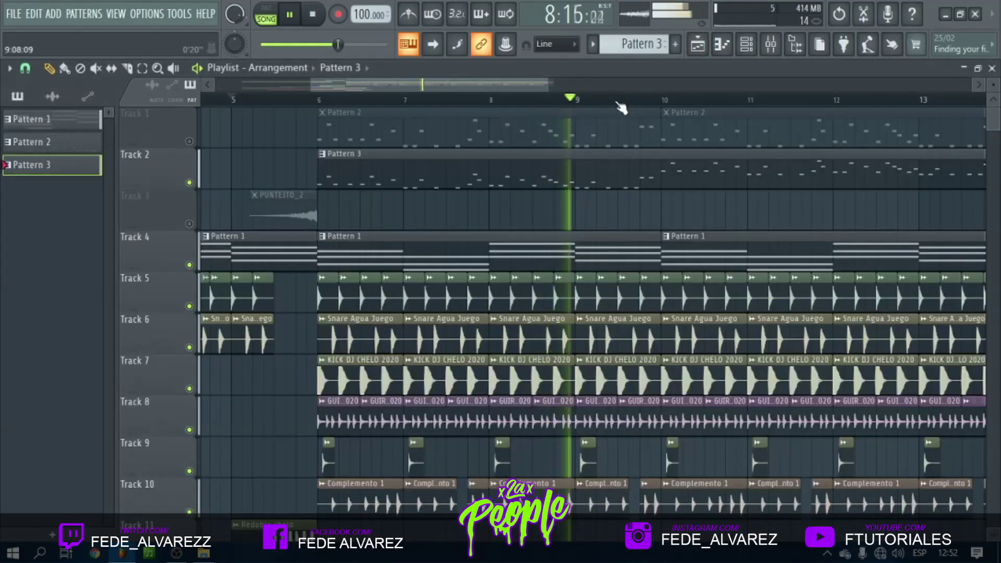
{"action": "scroll", "coordinate": [617, 103], "scroll_direction": "down", "scroll_amount": 3}
{"action": "scroll", "coordinate": [621, 107], "scroll_direction": "up", "scroll_amount": 3}
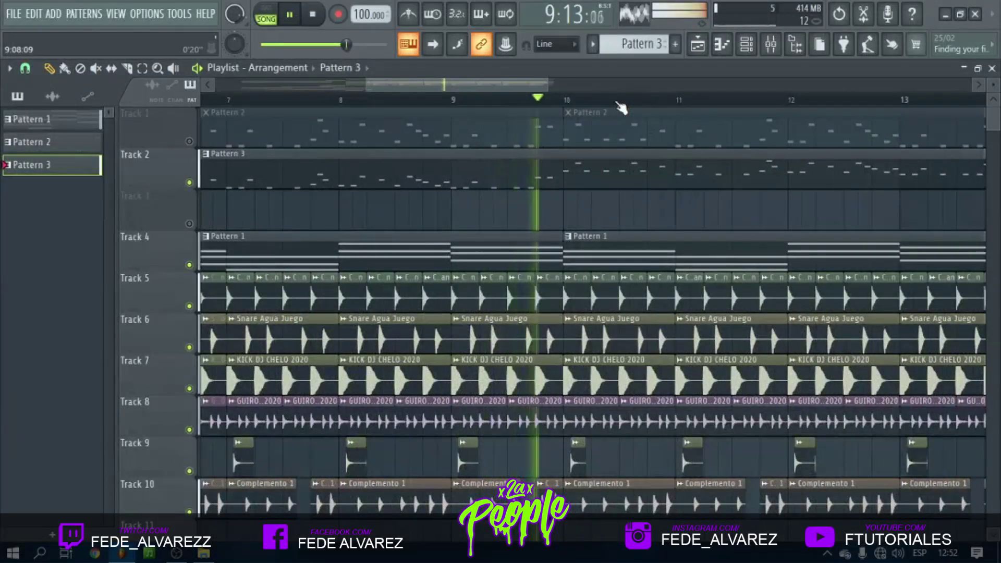
{"action": "scroll", "coordinate": [620, 107], "scroll_direction": "down", "scroll_amount": 4}
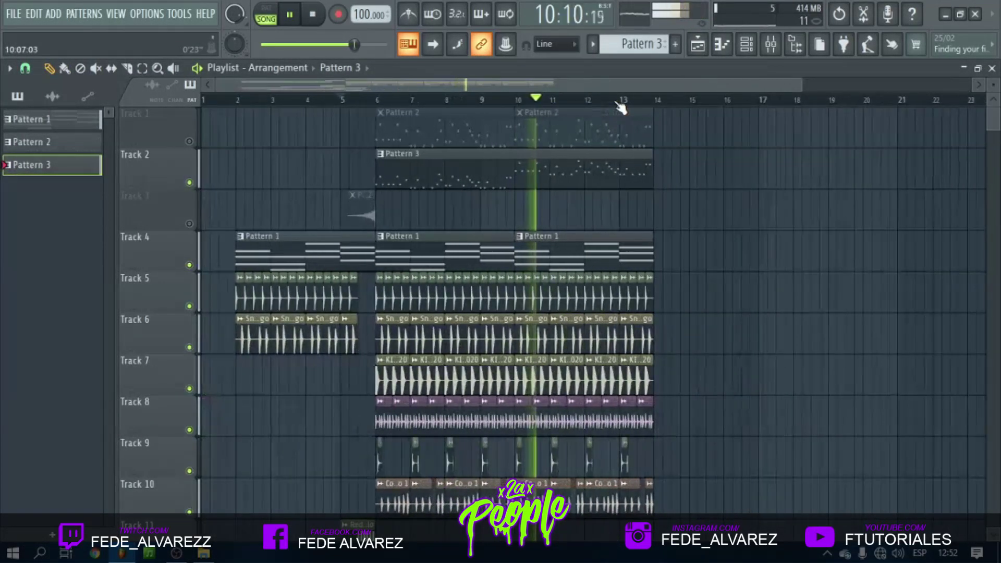
{"action": "key", "text": "space"}
Unmute the tracks and replace the Pattern 3 clip on Track 2 with the PUNTEITO_2 clip moved up from Track 3
{"action": "left_click", "coordinate": [189, 182]}
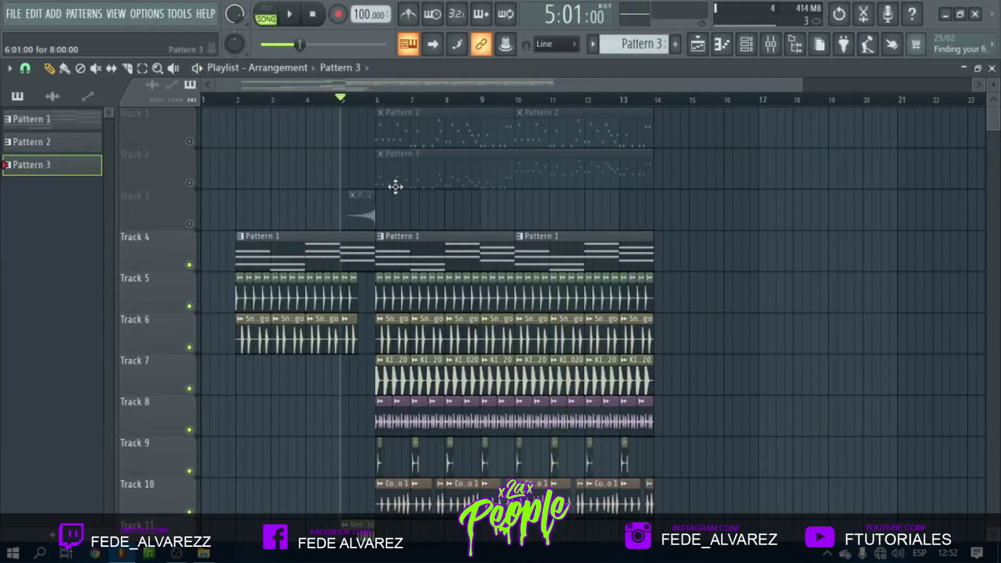
{"action": "right_click", "coordinate": [181, 180]}
{"action": "left_click", "coordinate": [181, 181]}
{"action": "right_click", "coordinate": [188, 186]}
{"action": "right_click", "coordinate": [188, 186]}
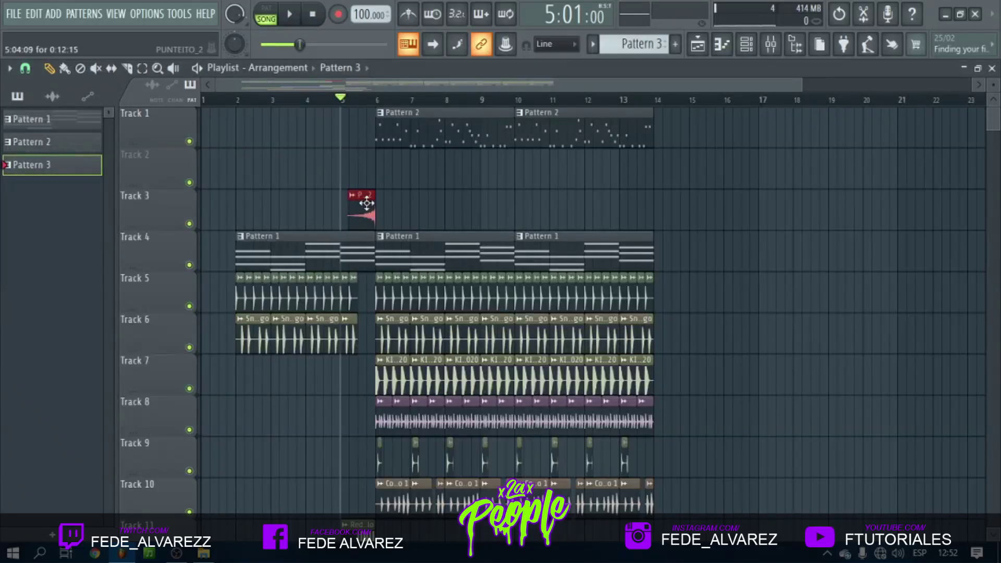
{"action": "left_click", "coordinate": [431, 277]}
Rework Pattern 1's sustained FL Keys chords into one-step stabs on the third step of every beat
{"action": "double_click", "coordinate": [436, 263]}
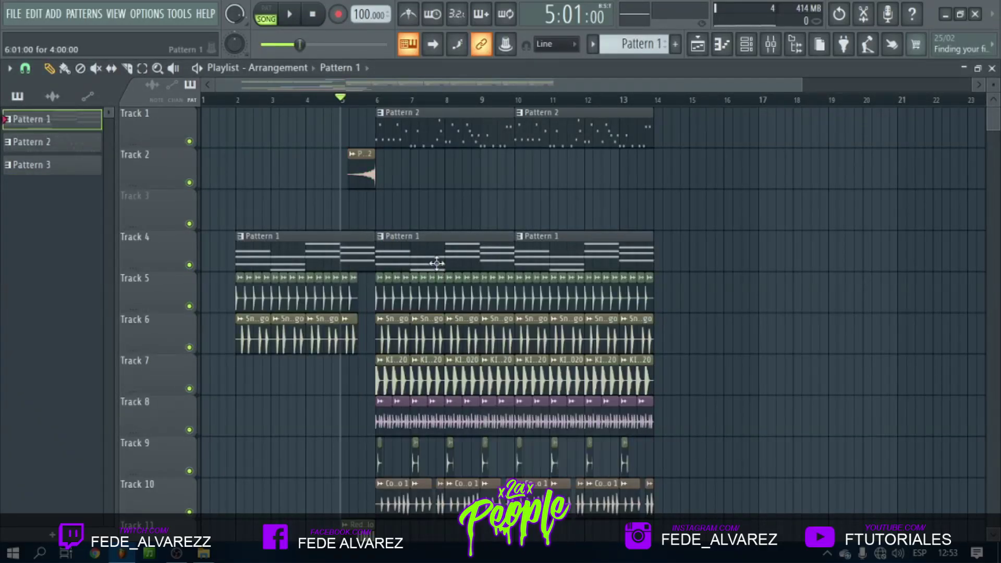
{"action": "scroll", "coordinate": [265, 102], "scroll_direction": "down", "scroll_amount": 2}
{"action": "scroll", "coordinate": [260, 99], "scroll_direction": "down", "scroll_amount": 1}
{"action": "key", "text": "ctrl+a"}
{"action": "scroll", "coordinate": [78, 99], "scroll_direction": "up", "scroll_amount": 3}
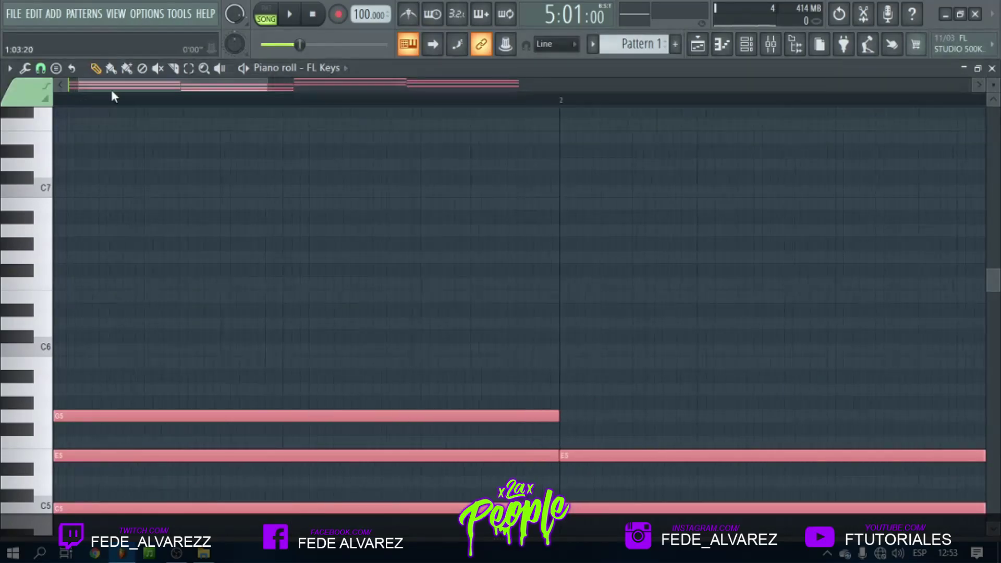
{"action": "scroll", "coordinate": [138, 129], "scroll_direction": "down", "scroll_amount": 4}
{"action": "left_click", "coordinate": [41, 69]}
{"action": "left_click", "coordinate": [59, 208]}
{"action": "left_click_drag", "start_coordinate": [605, 257], "coordinate": [127, 269]}
{"action": "left_click_drag", "start_coordinate": [131, 263], "coordinate": [203, 260], "text": "shift"}
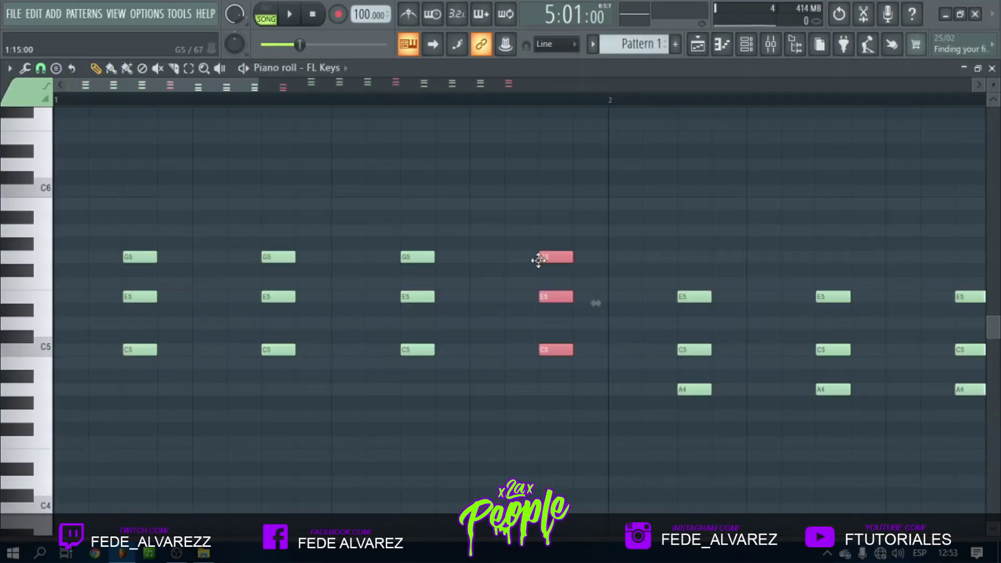
Select all chord notes with snap set to 1/4 step, and play the playlist briefly from bar 3
{"action": "key", "text": "ctrl+a"}
{"action": "left_click", "coordinate": [41, 68]}
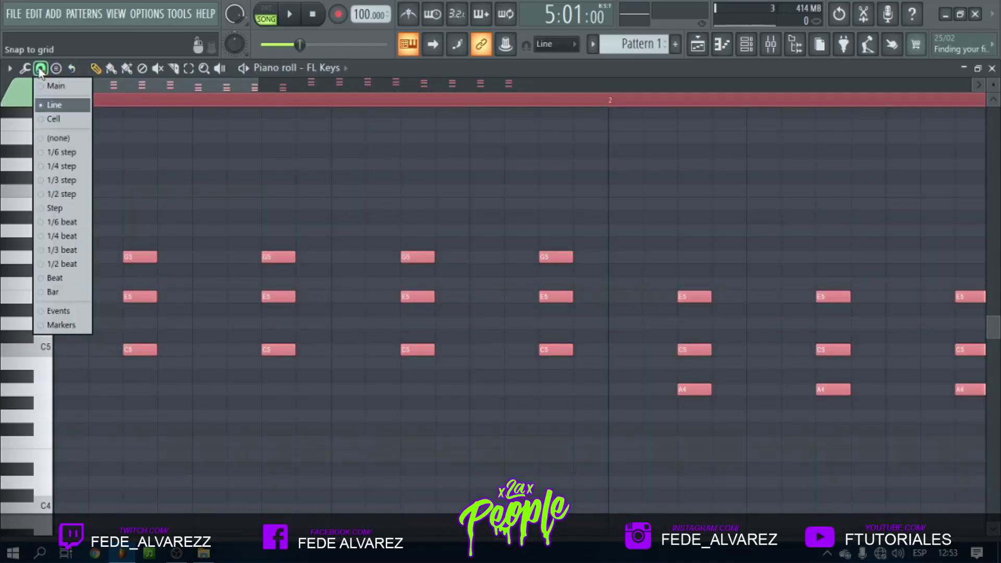
{"action": "left_click", "coordinate": [51, 166]}
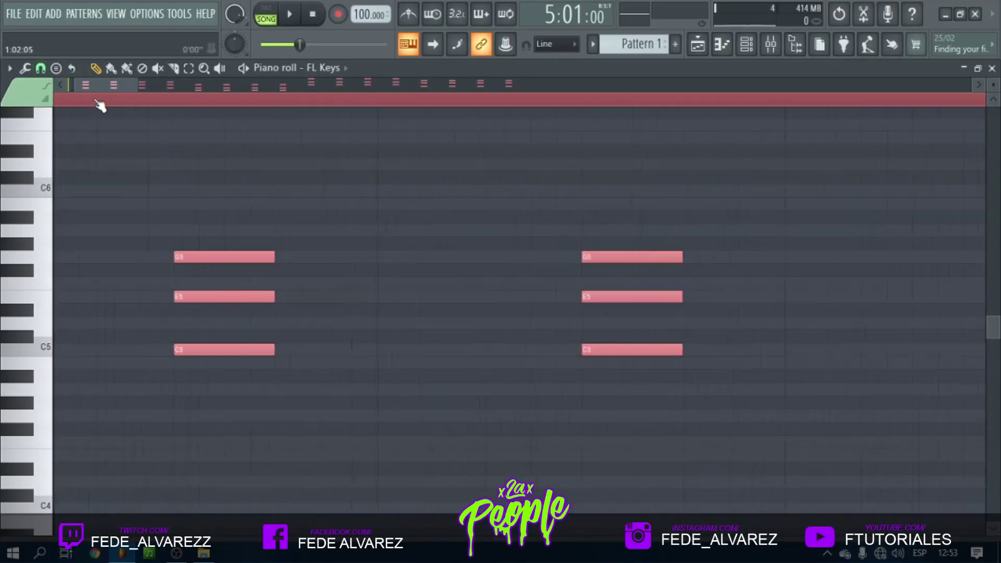
{"action": "key", "text": "F5"}
{"action": "left_click", "coordinate": [273, 100]}
{"action": "key", "text": "space"}
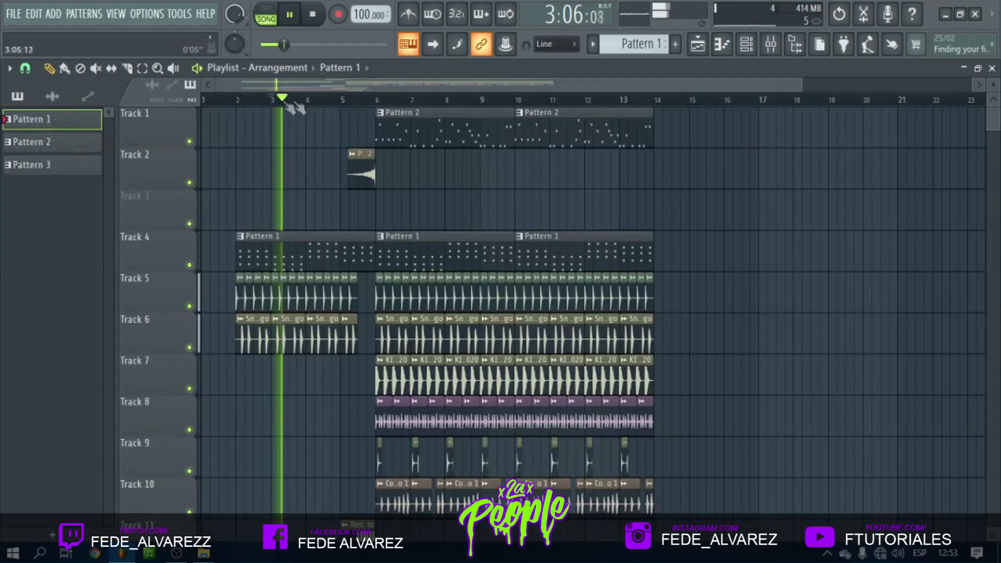
{"action": "key", "text": "space"}
Replace the FL Keys channel with the M1 plugin in the channel rack
{"action": "left_click", "coordinate": [746, 44]}
{"action": "right_click", "coordinate": [339, 218]}
{"action": "mouse_move", "coordinate": [426, 332]}
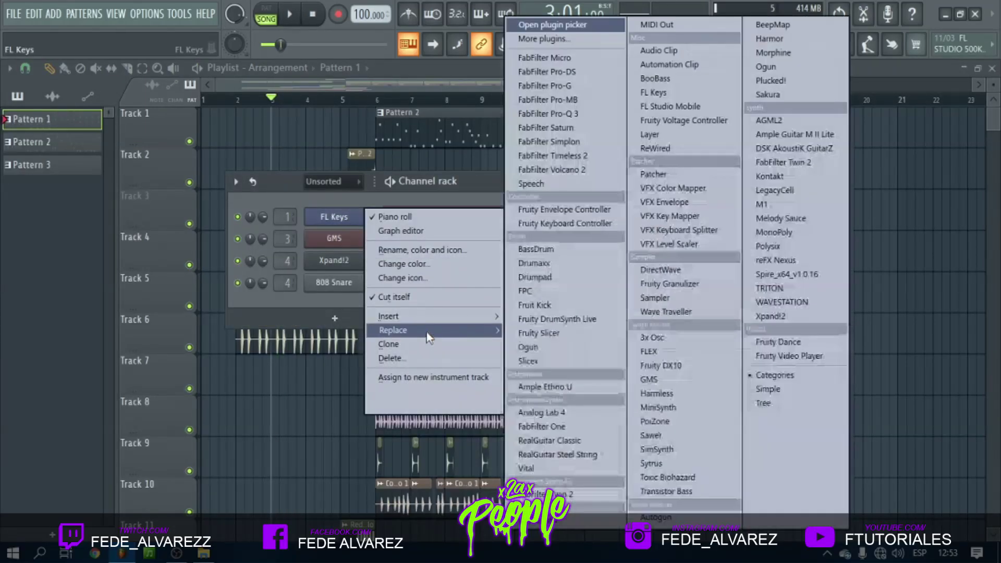
{"action": "left_click", "coordinate": [766, 204]}
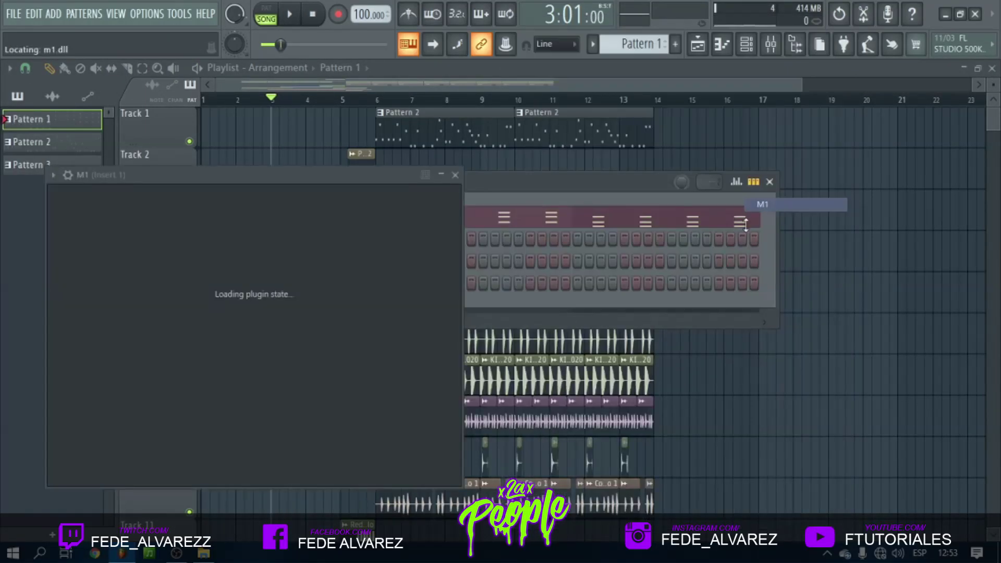
{"action": "left_click", "coordinate": [427, 215]}
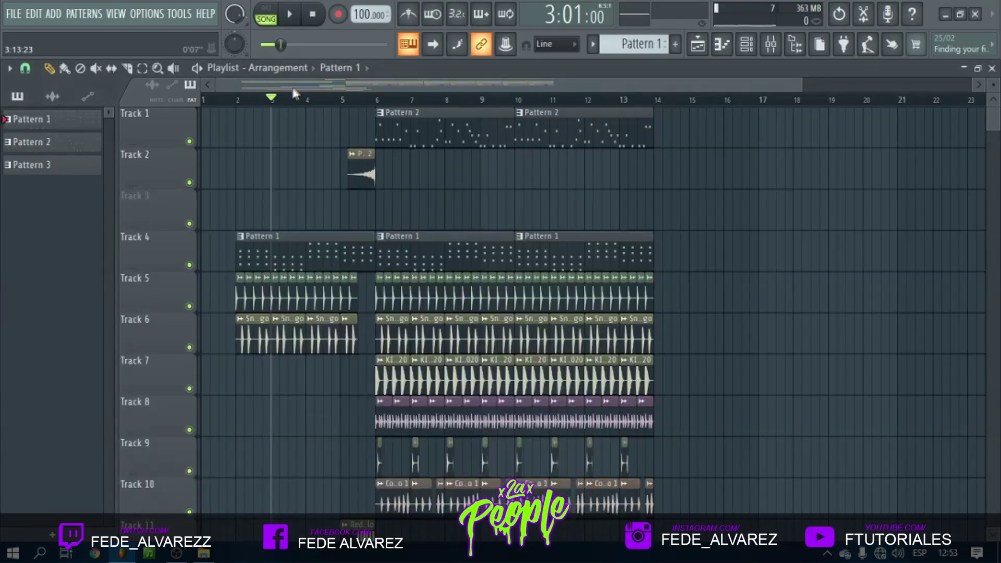
Play the song from bar 3 with the M1 chords and view Pattern 1's notes in the piano roll
{"action": "key", "text": "space"}
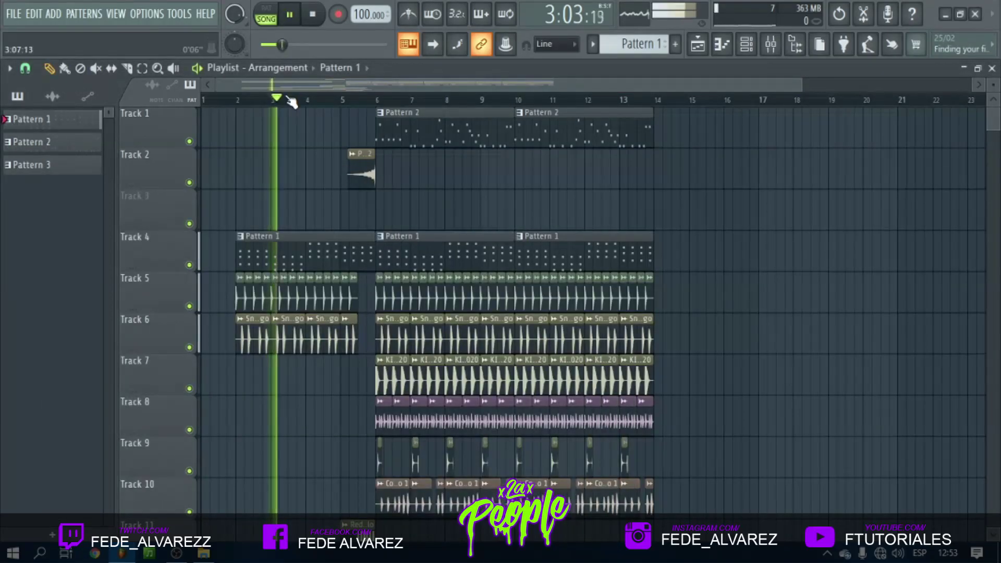
{"action": "double_click", "coordinate": [322, 247]}
{"action": "scroll", "coordinate": [303, 102], "scroll_direction": "down", "scroll_amount": 5}
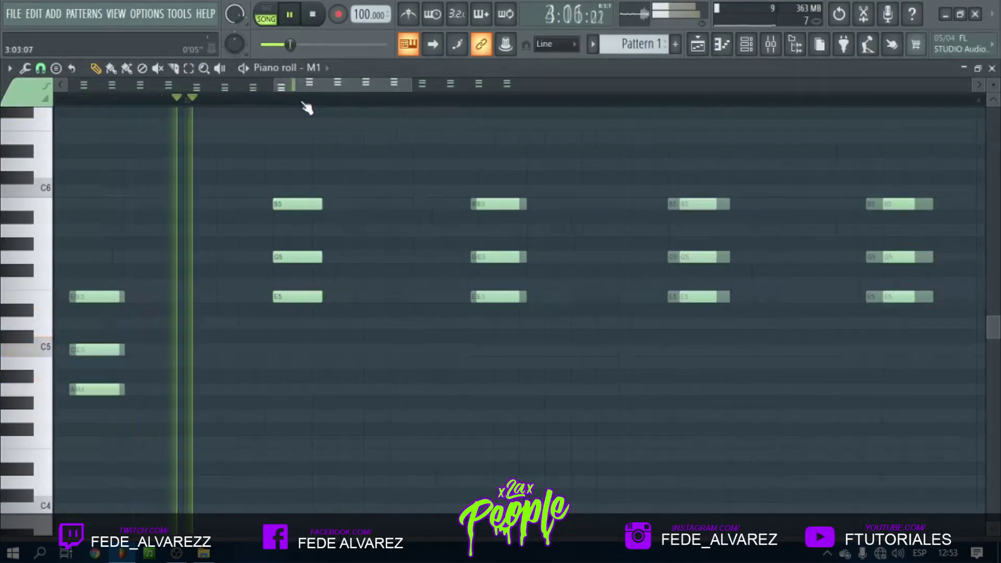
{"action": "scroll", "coordinate": [307, 108], "scroll_direction": "down", "scroll_amount": 3}
{"action": "key", "text": "F5"}
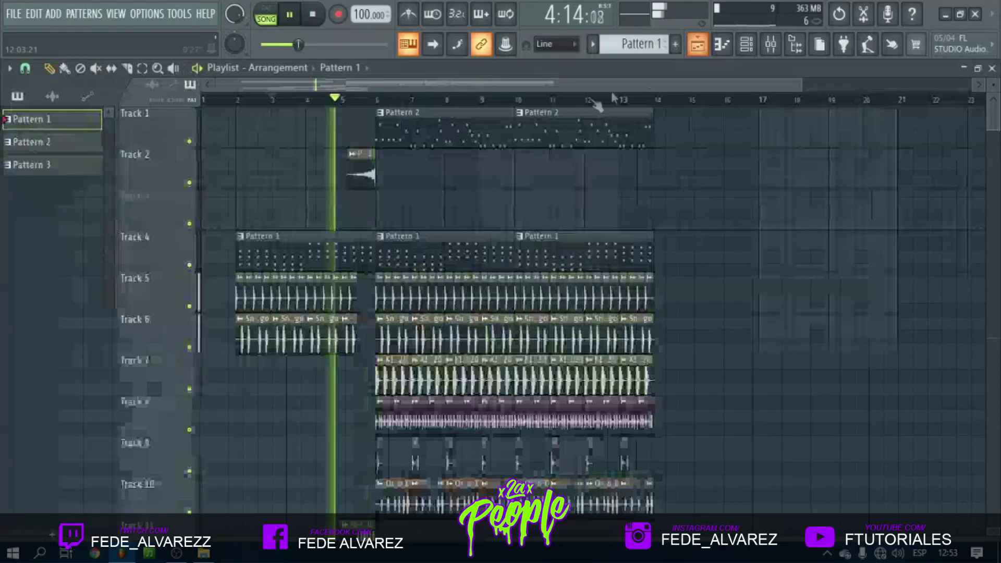
Trim the first Pattern 1 clip on Track 4 to end mid-bar 5, level with the drum clips on Tracks 5 and 6
{"action": "scroll", "coordinate": [360, 100], "scroll_direction": "up", "scroll_amount": 4}
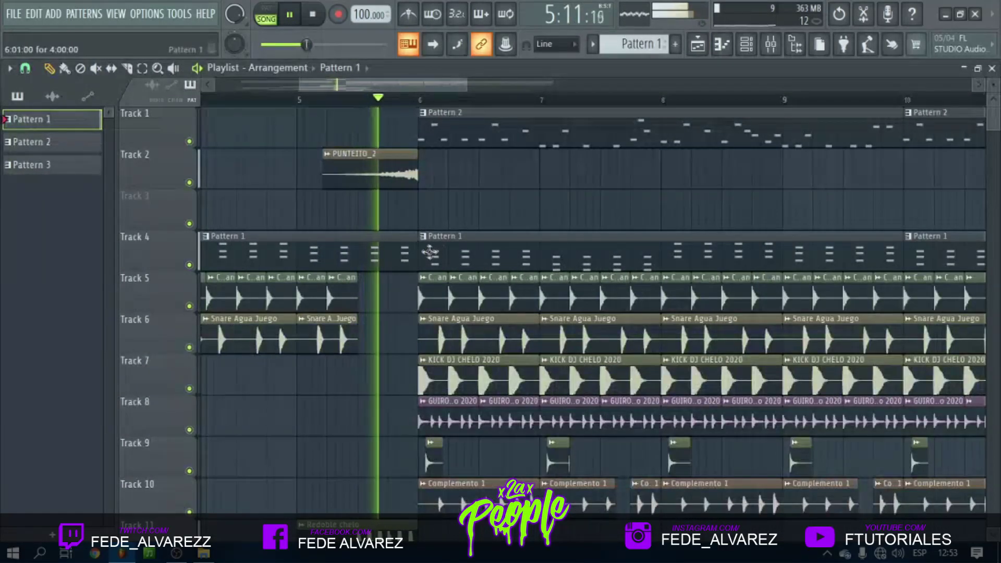
{"action": "left_click_drag", "start_coordinate": [411, 239], "coordinate": [359, 239]}
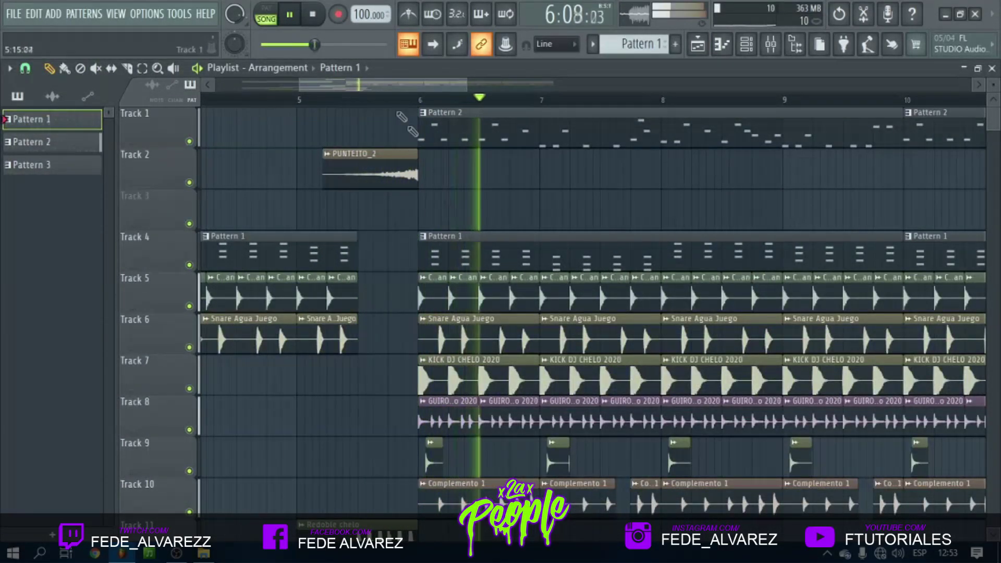
{"action": "scroll", "coordinate": [392, 107], "scroll_direction": "down", "scroll_amount": 2}
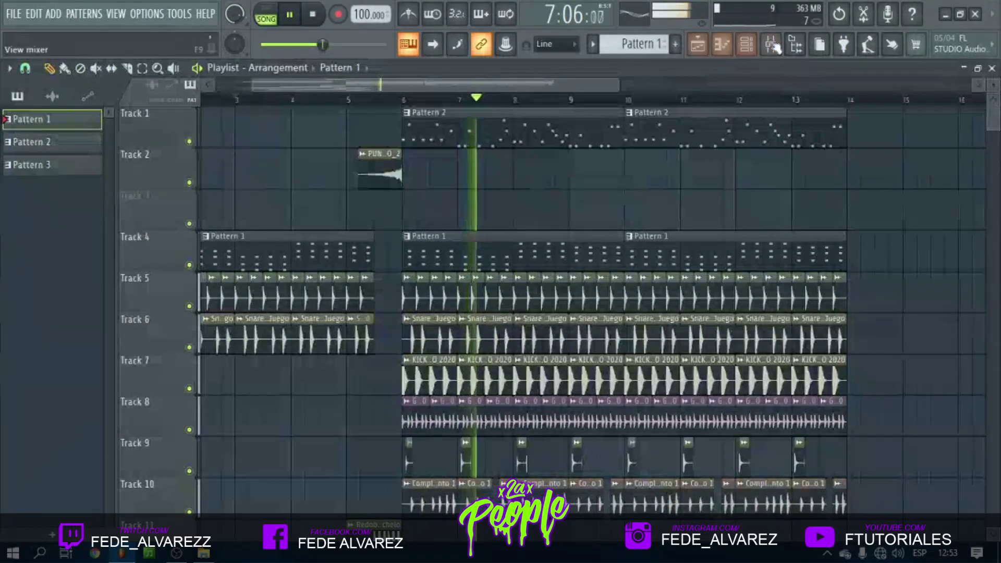
Lower Insert 1's volume slightly in the mixer during playback, return to the playlist and stop the song
{"action": "key", "text": "F9"}
{"action": "mouse_move", "coordinate": [96, 308]}
{"action": "left_mouse_down"}
{"action": "mouse_move", "coordinate": [96, 317]}
{"action": "mouse_move", "coordinate": [82, 302]}
{"action": "left_mouse_up"}
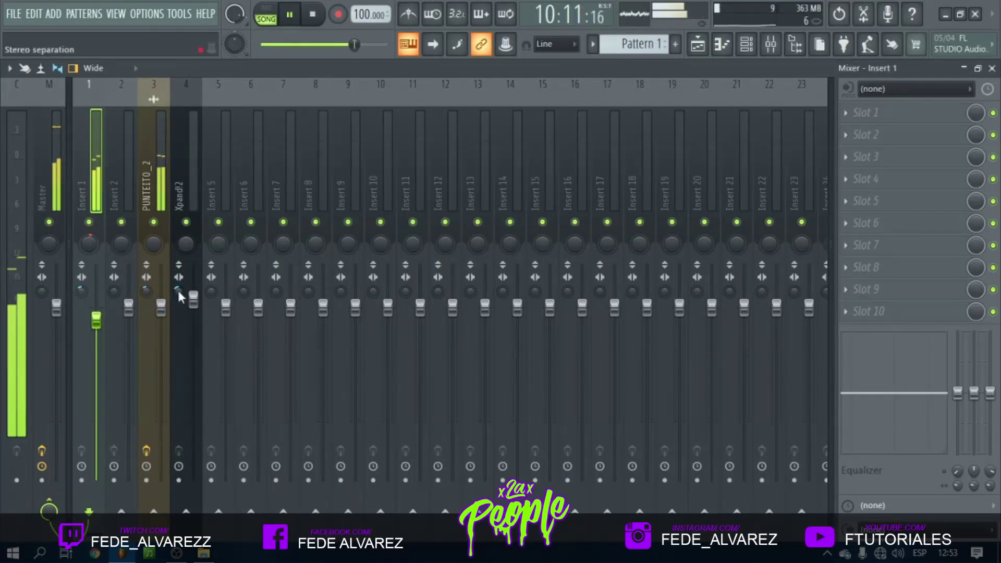
{"action": "left_click", "coordinate": [701, 53]}
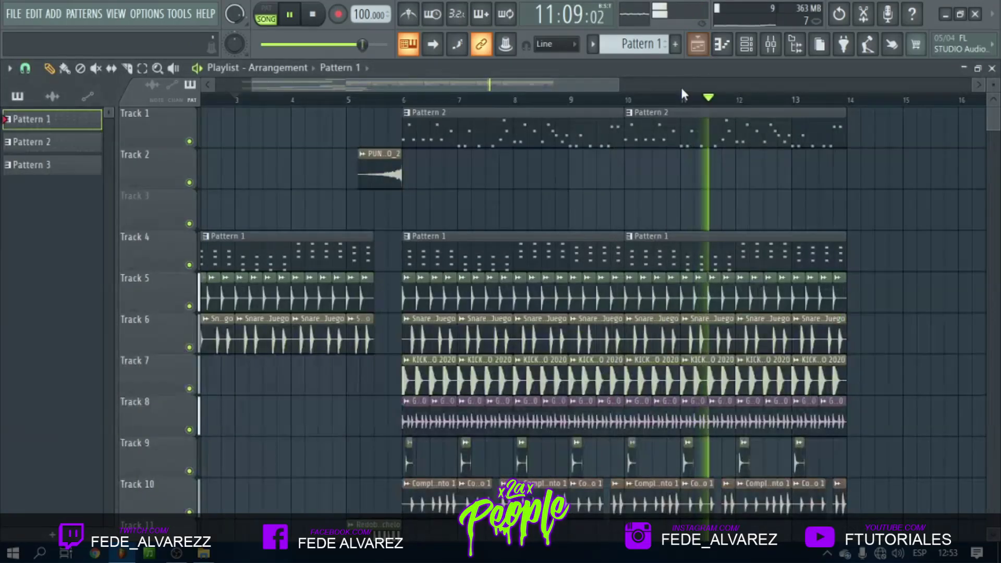
{"action": "scroll", "coordinate": [691, 107], "scroll_direction": "down", "scroll_amount": 3}
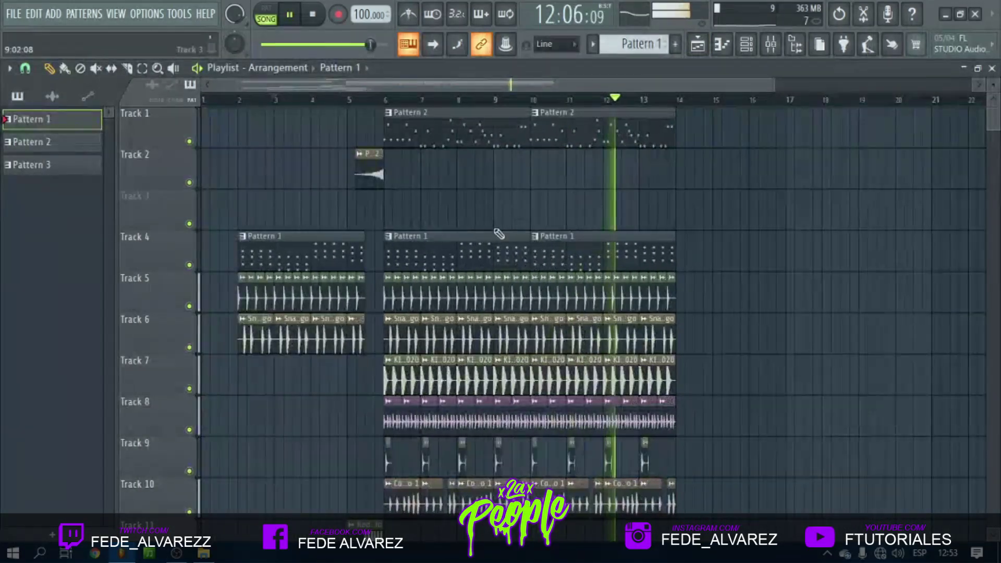
{"action": "scroll", "coordinate": [667, 108], "scroll_direction": "up", "scroll_amount": 3}
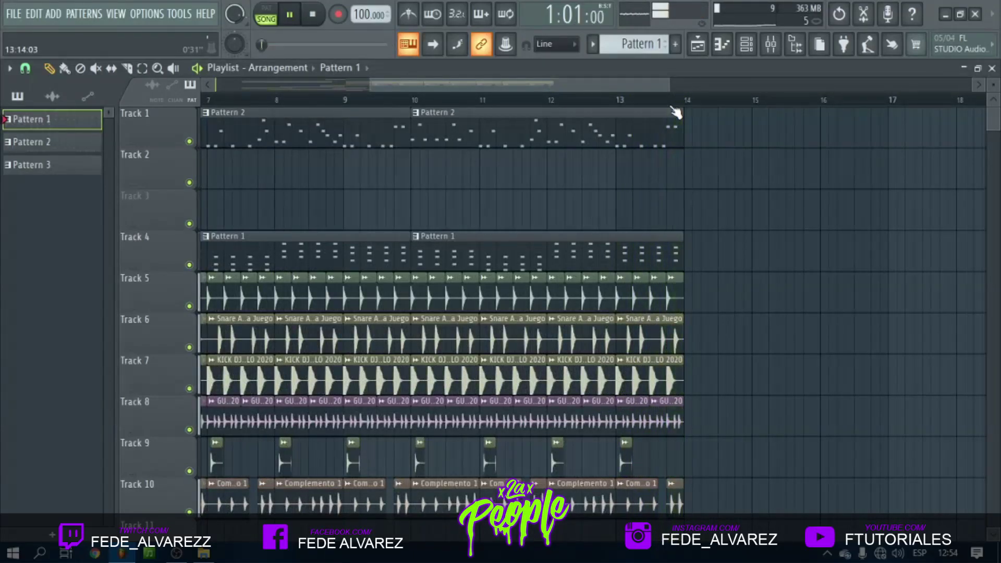
{"action": "key", "text": "space"}
{"action": "scroll", "coordinate": [675, 111], "scroll_direction": "down", "scroll_amount": 3}
Replace the Xpand!2 channel with the Harmless plugin and move its window clear of the channel rack
{"action": "double_click", "coordinate": [503, 249]}
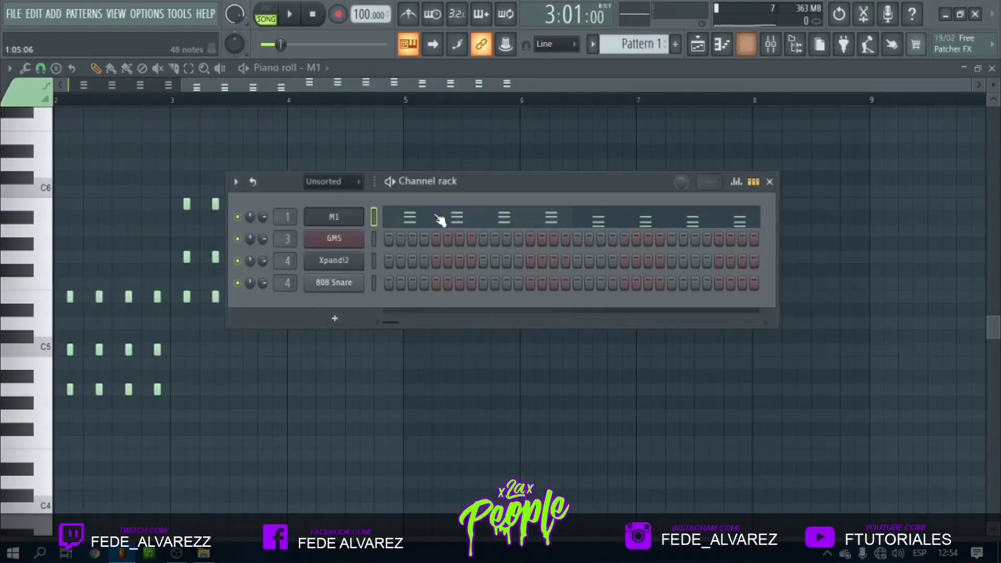
{"action": "right_click", "coordinate": [334, 260]}
{"action": "mouse_move", "coordinate": [403, 374]}
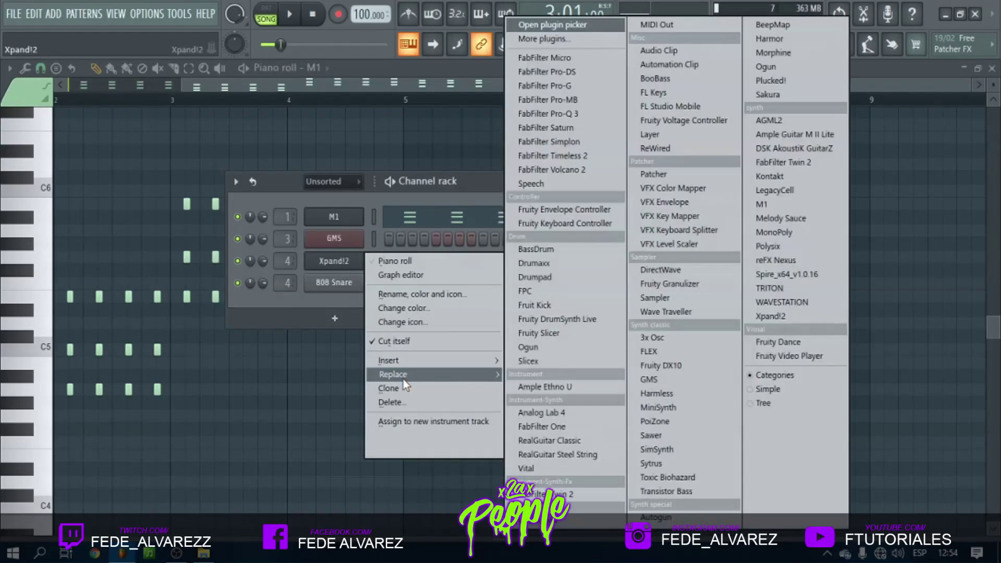
{"action": "left_click", "coordinate": [656, 393]}
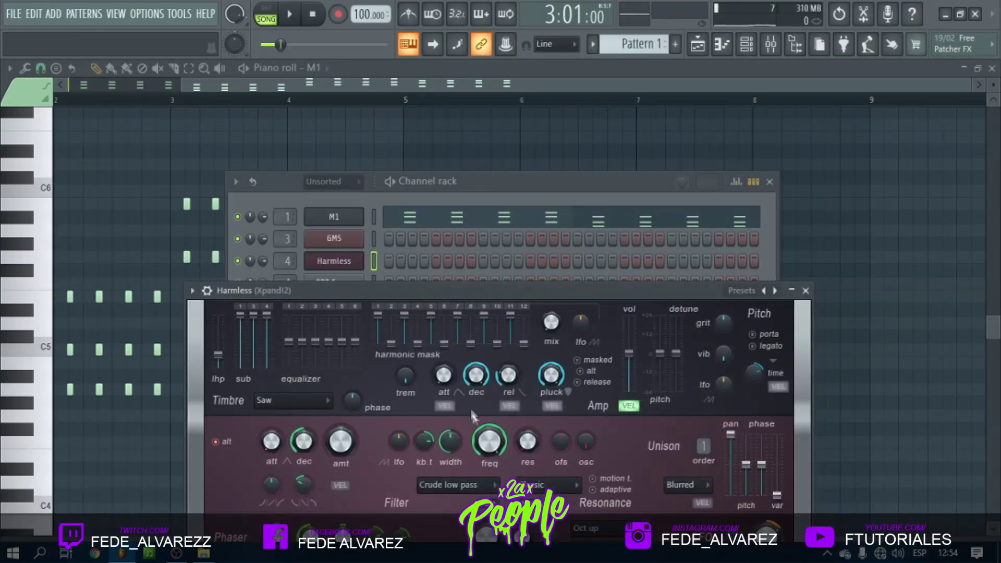
{"action": "left_click_drag", "start_coordinate": [417, 290], "coordinate": [412, 437]}
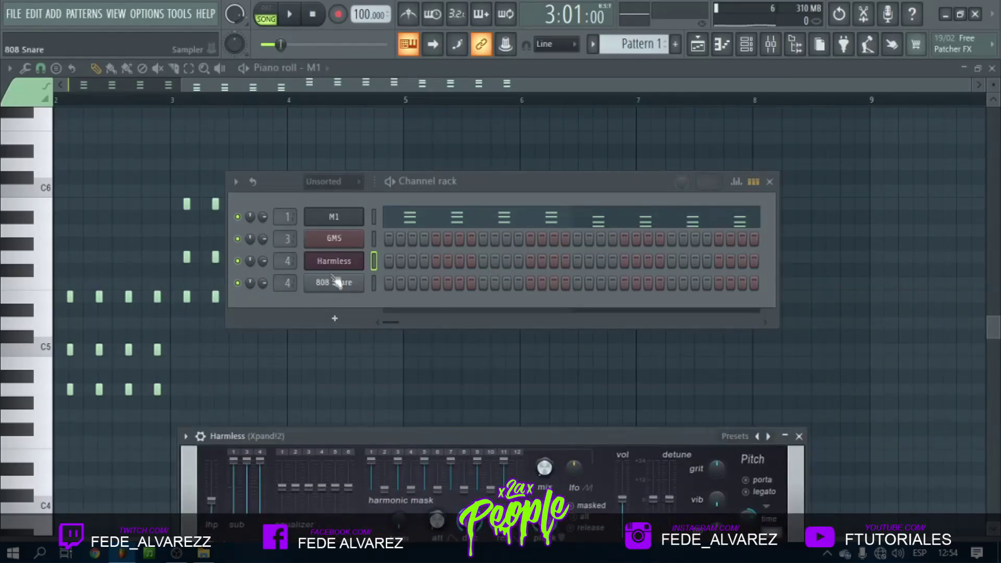
With Line snap, draw a Harmless arpeggio over four bars, twice per bar: C5-E5-G5, A4-C5-E5, E5-G5-B5 and D5-F#5-A5
{"action": "key", "text": "F7"}
{"action": "scroll", "coordinate": [145, 91], "scroll_direction": "up", "scroll_amount": 1}
{"action": "left_click_drag", "start_coordinate": [193, 86], "coordinate": [108, 87]}
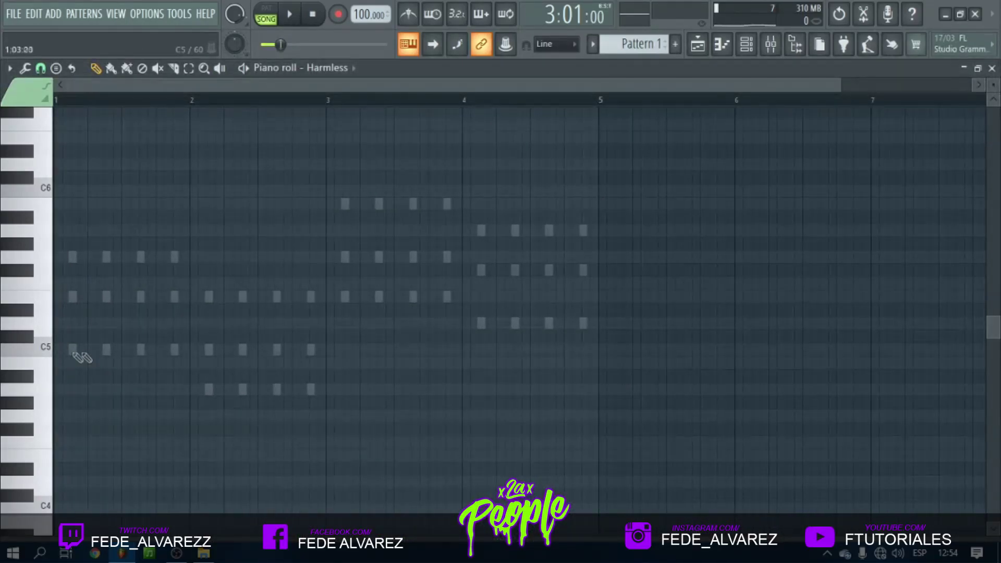
{"action": "left_click", "coordinate": [40, 68]}
{"action": "left_click", "coordinate": [45, 101]}
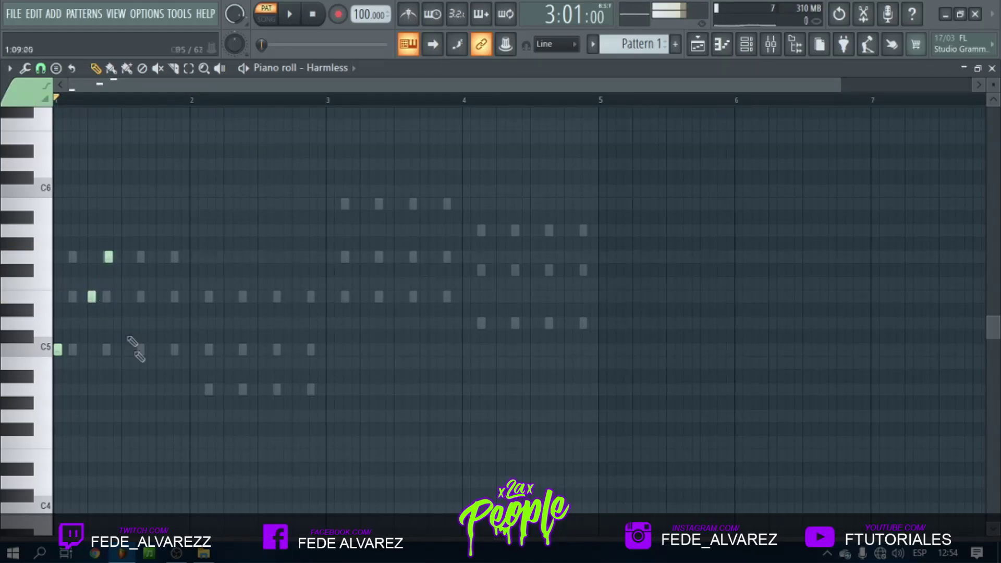
{"action": "left_click_drag", "start_coordinate": [255, 397], "coordinate": [39, 246]}
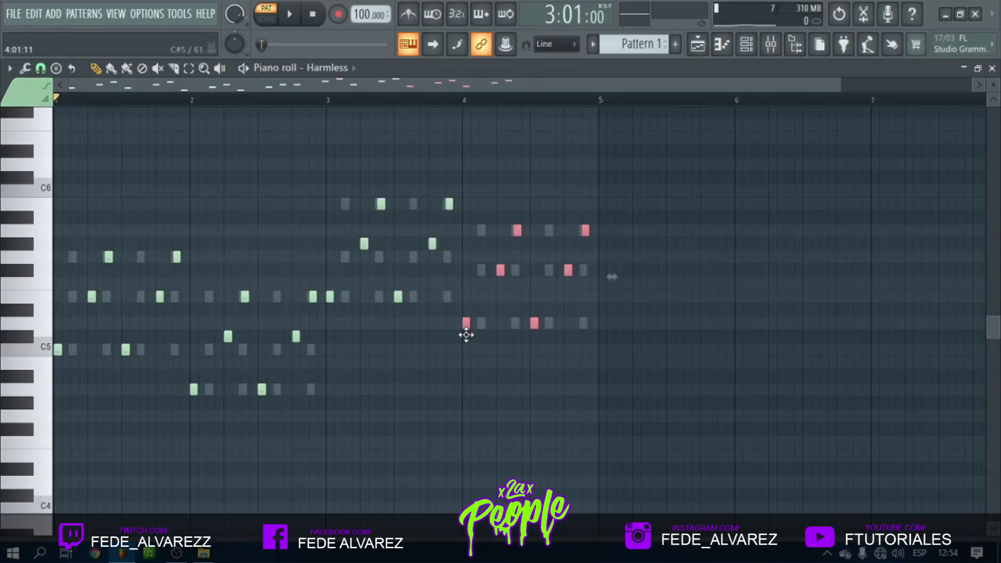
{"action": "left_click_drag", "start_coordinate": [312, 348], "coordinate": [215, 319]}
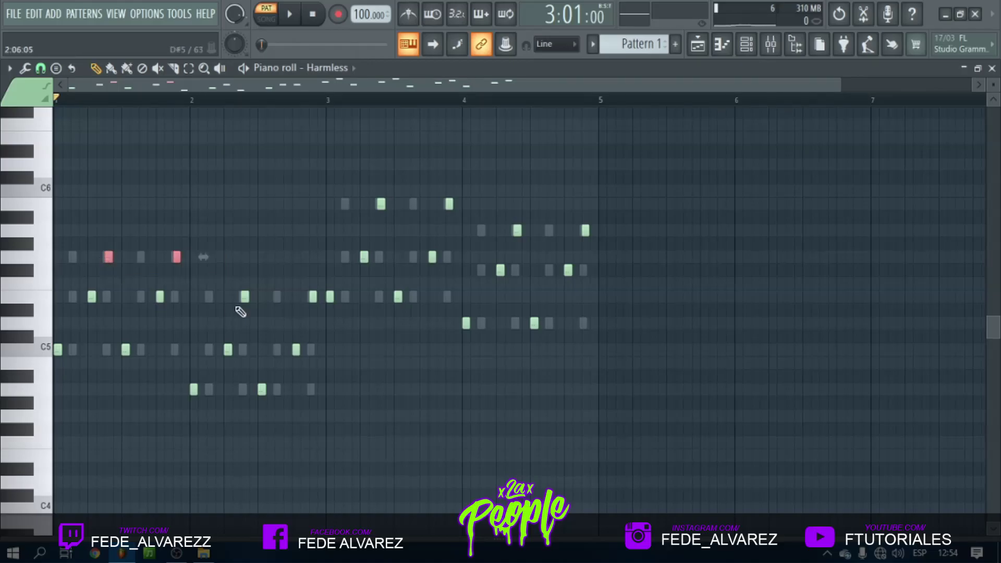
Shift the highest note of every Harmless arpeggio a quarter step earlier, using 1/4 step snap
{"action": "left_click_drag", "start_coordinate": [311, 316], "coordinate": [319, 316]}
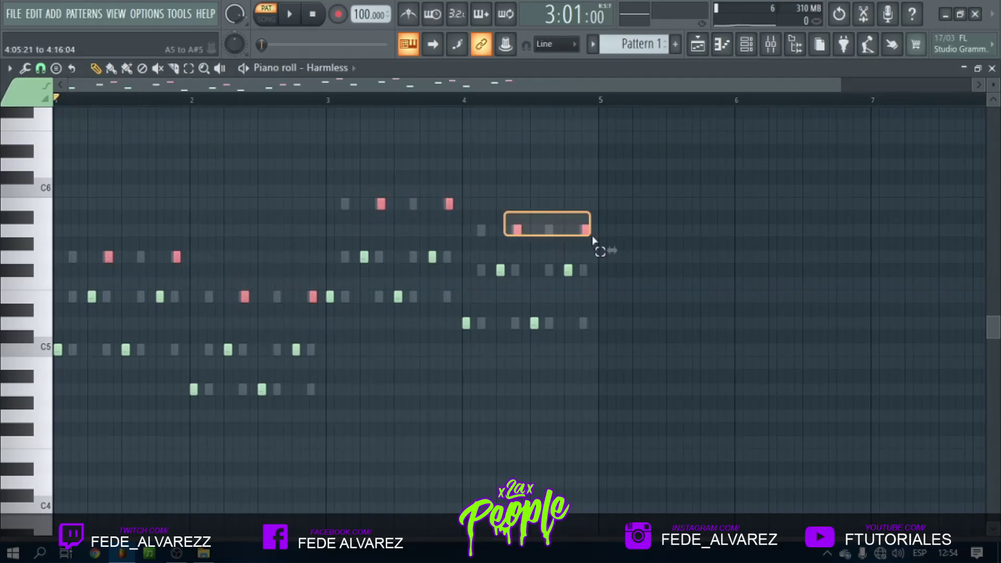
{"action": "left_click", "coordinate": [40, 68]}
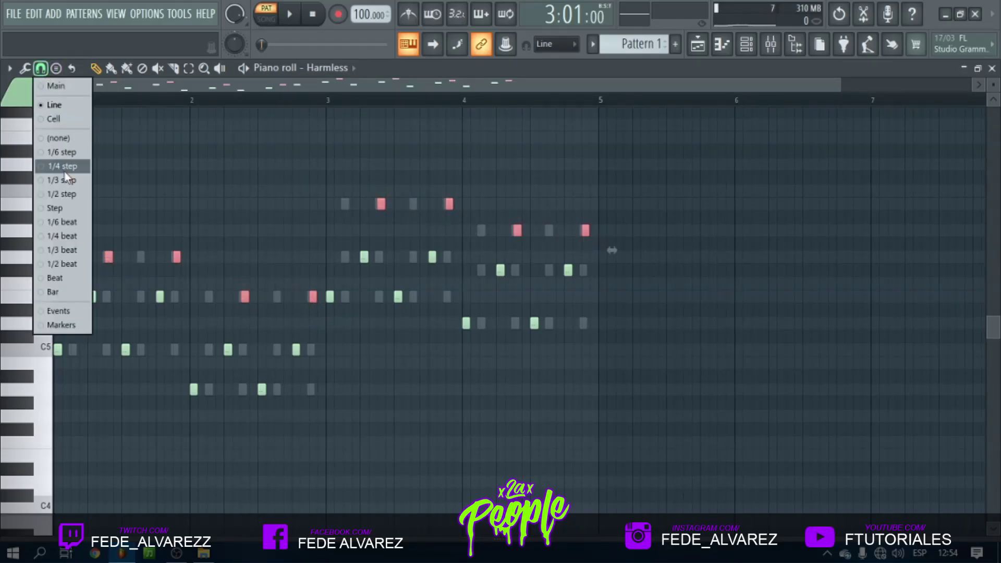
{"action": "left_click", "coordinate": [65, 171]}
{"action": "scroll", "coordinate": [81, 103], "scroll_direction": "up", "scroll_amount": 4}
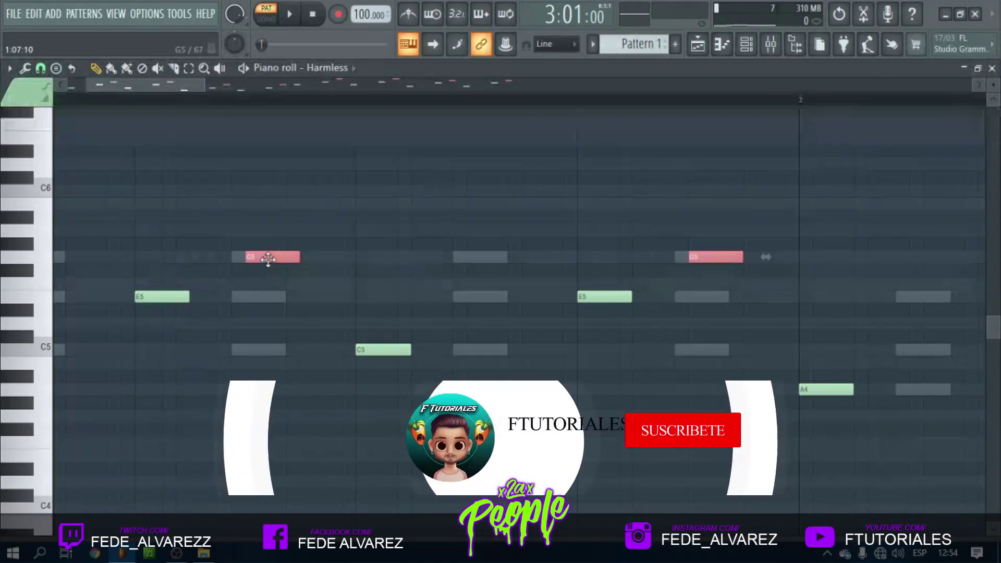
{"action": "left_click_drag", "start_coordinate": [266, 261], "coordinate": [251, 257]}
Lengthen the lowest and highest notes of every Harmless arpeggio to 1.5 steps
{"action": "scroll", "coordinate": [304, 97], "scroll_direction": "down", "scroll_amount": 4}
{"action": "scroll", "coordinate": [301, 98], "scroll_direction": "down", "scroll_amount": 3}
{"action": "left_click_drag", "start_coordinate": [176, 334], "coordinate": [53, 368]}
{"action": "left_click_drag", "start_coordinate": [221, 374], "coordinate": [336, 411]}
{"action": "left_click_drag", "start_coordinate": [491, 316], "coordinate": [384, 282]}
{"action": "left_click_drag", "start_coordinate": [593, 327], "coordinate": [670, 356]}
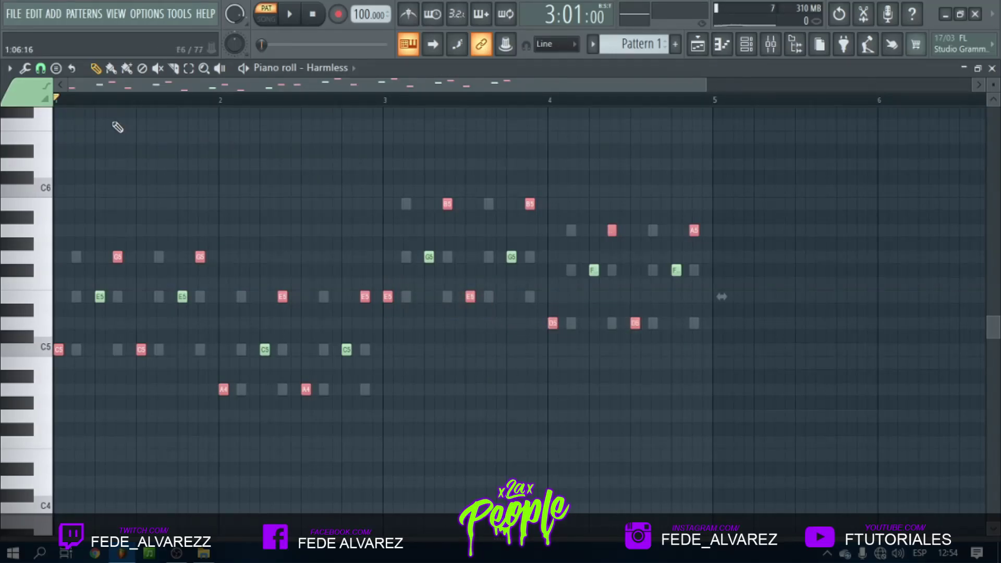
{"action": "scroll", "coordinate": [119, 104], "scroll_direction": "up", "scroll_amount": 8}
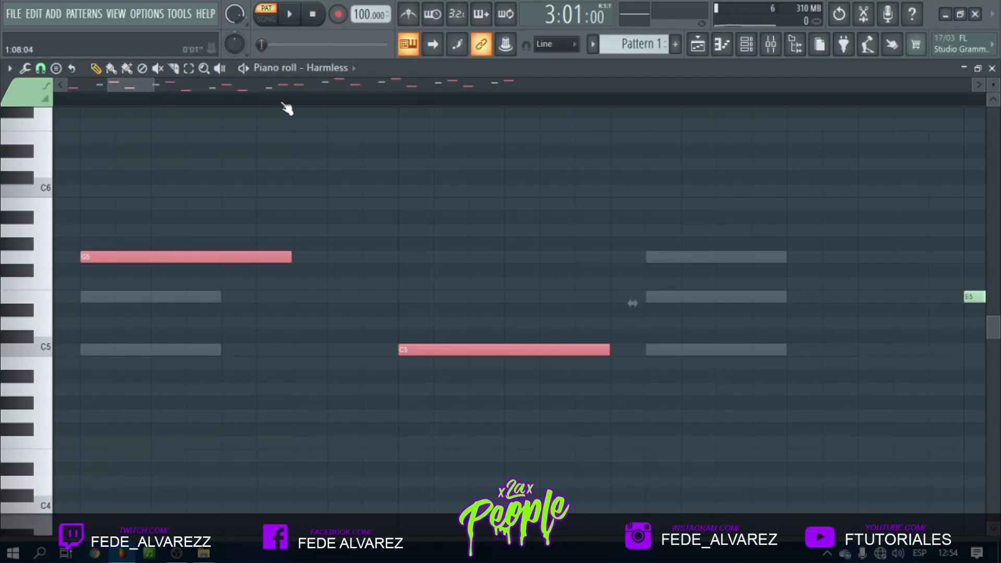
{"action": "scroll", "coordinate": [287, 108], "scroll_direction": "down", "scroll_amount": 8}
Play the pattern and lengthen the middle note of every Harmless arpeggio to 1.25 steps
{"action": "key", "text": "space"}
{"action": "left_click_drag", "start_coordinate": [242, 305], "coordinate": [103, 302]}
{"action": "left_click_drag", "start_coordinate": [291, 344], "coordinate": [430, 371]}
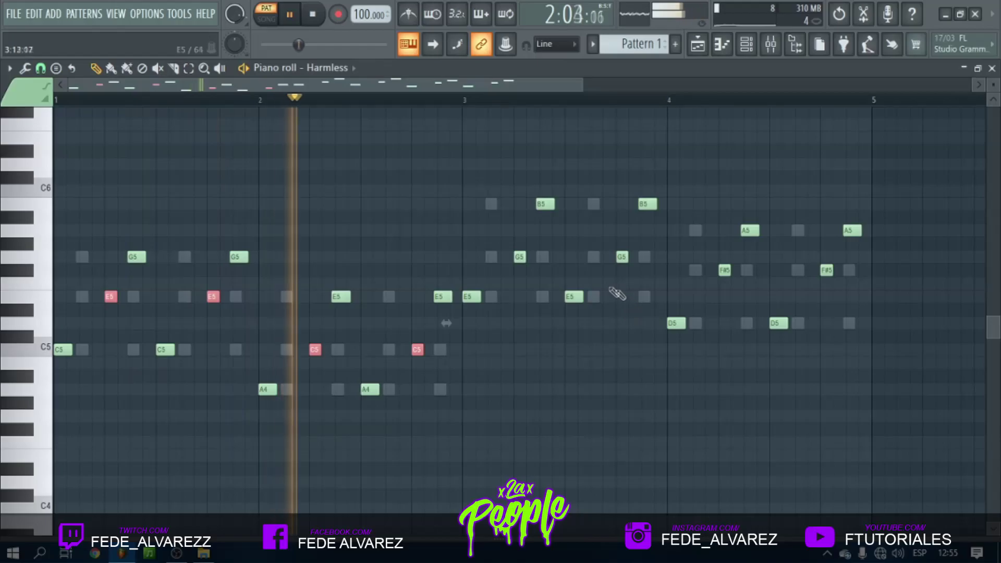
{"action": "left_click_drag", "start_coordinate": [626, 277], "coordinate": [483, 237]}
{"action": "left_click_drag", "start_coordinate": [718, 265], "coordinate": [838, 293]}
{"action": "scroll", "coordinate": [116, 105], "scroll_direction": "up", "scroll_amount": 8}
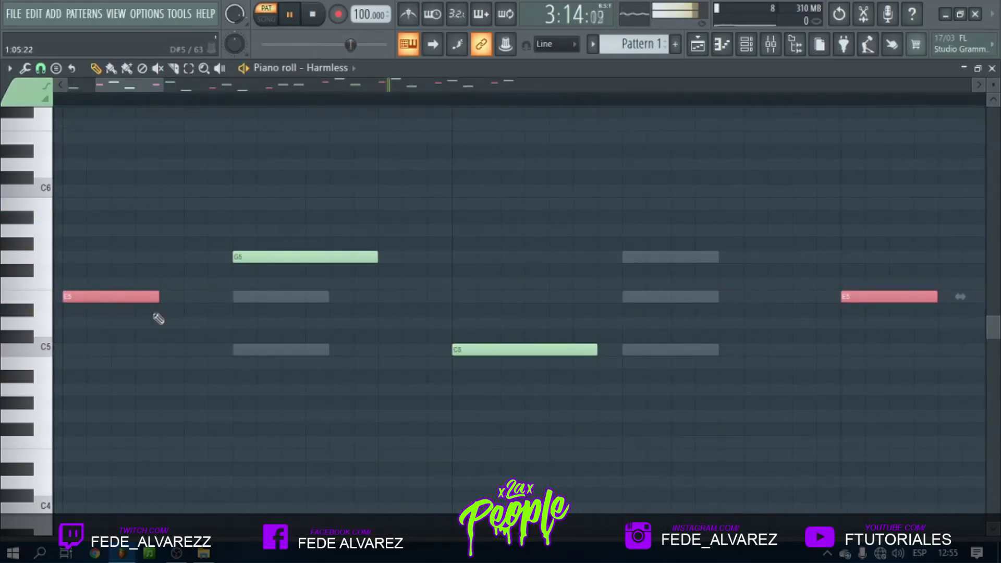
{"action": "left_click_drag", "start_coordinate": [168, 302], "coordinate": [180, 297]}
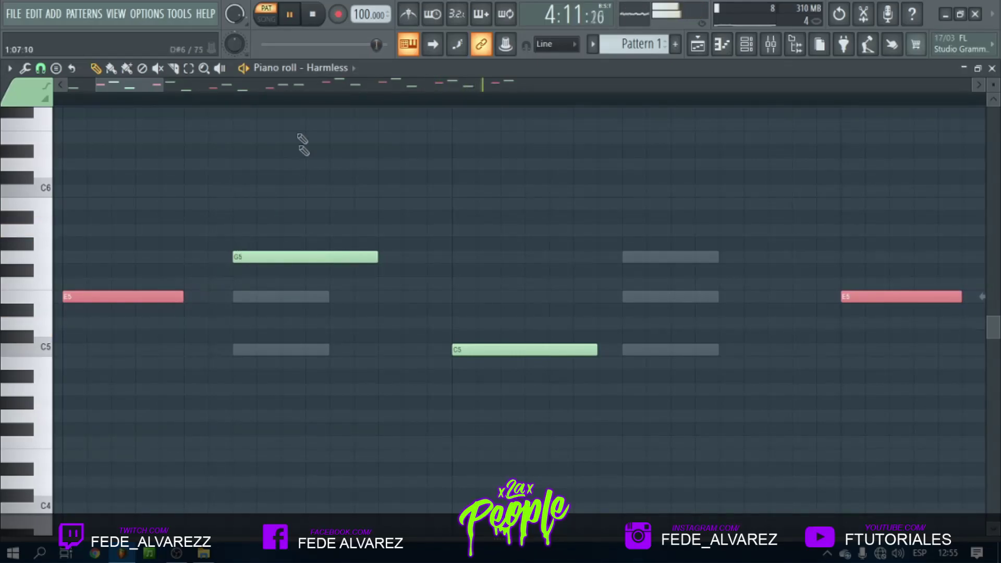
{"action": "scroll", "coordinate": [291, 103], "scroll_direction": "down", "scroll_amount": 8}
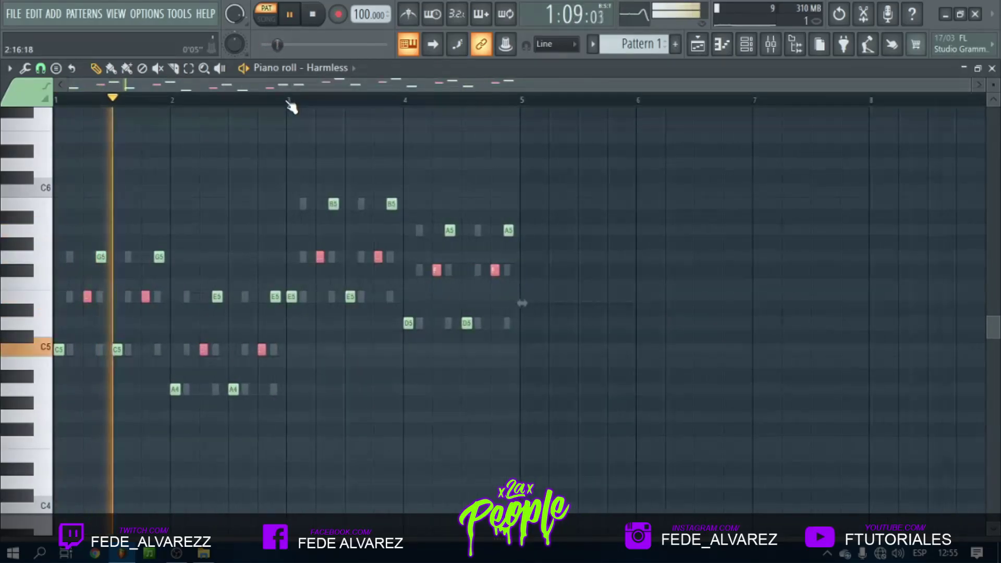
Lengthen the outer notes of every Harmless arpeggio to 1.75 steps while the pattern plays
{"action": "left_click_drag", "start_coordinate": [160, 345], "coordinate": [42, 348]}
{"action": "left_click_drag", "start_coordinate": [166, 262], "coordinate": [74, 242]}
{"action": "left_click_drag", "start_coordinate": [204, 279], "coordinate": [279, 314]}
{"action": "left_click_drag", "start_coordinate": [265, 394], "coordinate": [177, 387]}
{"action": "left_click_drag", "start_coordinate": [290, 265], "coordinate": [492, 355]}
{"action": "left_click_drag", "start_coordinate": [530, 229], "coordinate": [437, 223]}
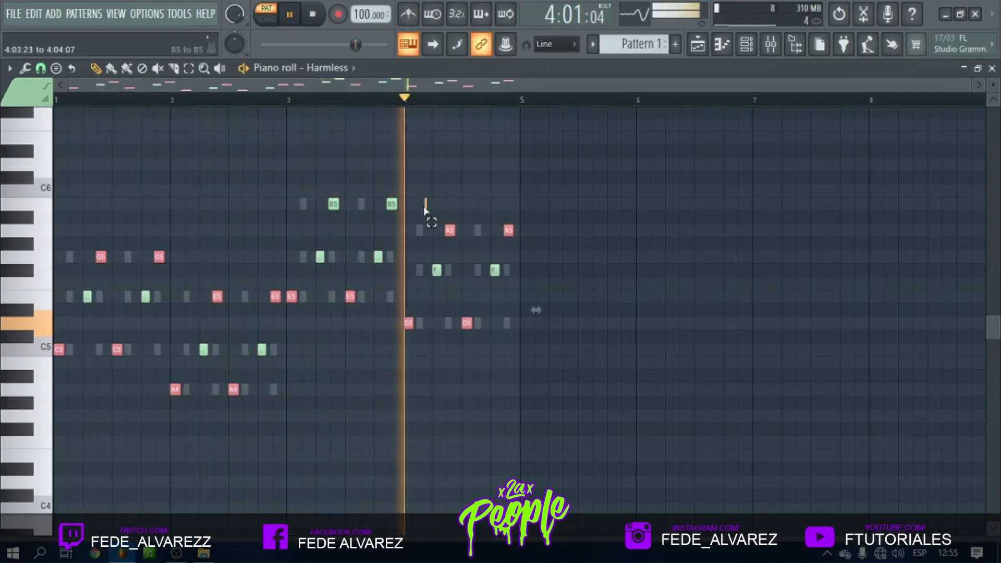
{"action": "scroll", "coordinate": [333, 105], "scroll_direction": "up", "scroll_amount": 6}
{"action": "left_click_drag", "start_coordinate": [468, 204], "coordinate": [485, 218]}
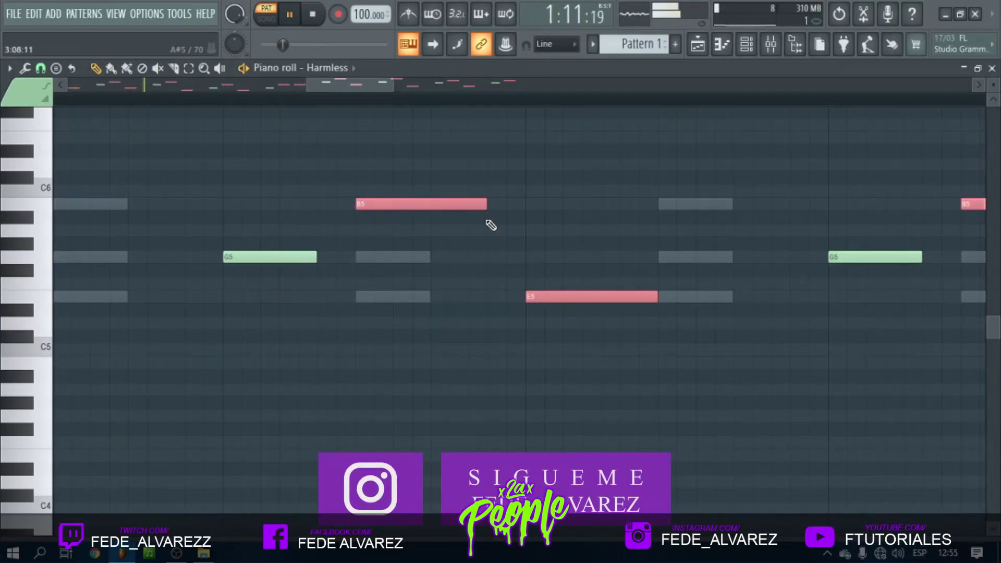
{"action": "scroll", "coordinate": [424, 123], "scroll_direction": "down", "scroll_amount": 6}
{"action": "scroll", "coordinate": [417, 102], "scroll_direction": "down", "scroll_amount": 3}
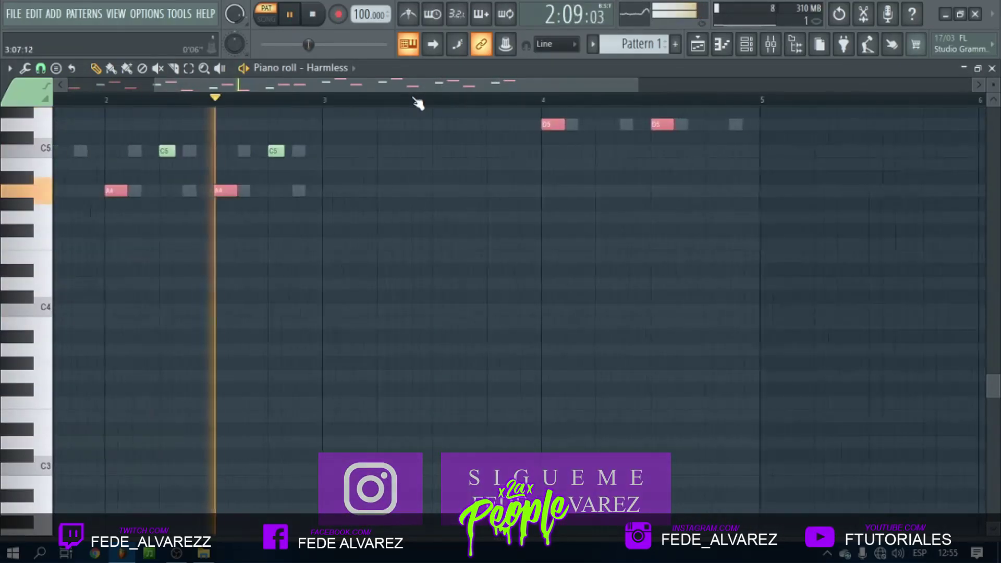
{"action": "scroll", "coordinate": [419, 104], "scroll_direction": "down", "scroll_amount": 2}
Add a one-step A4 before bar 2's last C5, placing it slightly early with Main snap, and play the pattern
{"action": "scroll", "coordinate": [447, 252], "scroll_direction": "up", "scroll_amount": 5}
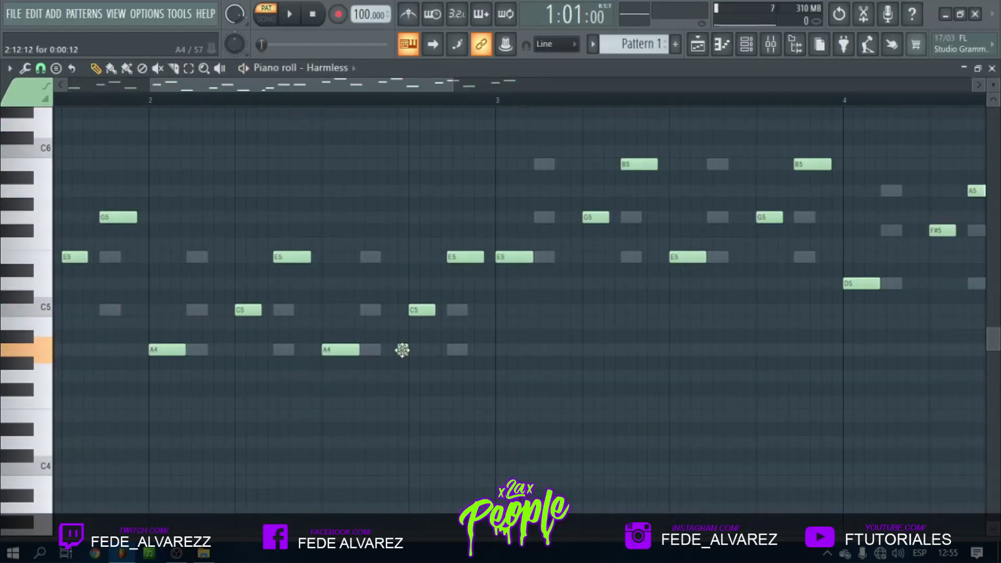
{"action": "scroll", "coordinate": [393, 105], "scroll_direction": "up", "scroll_amount": 4}
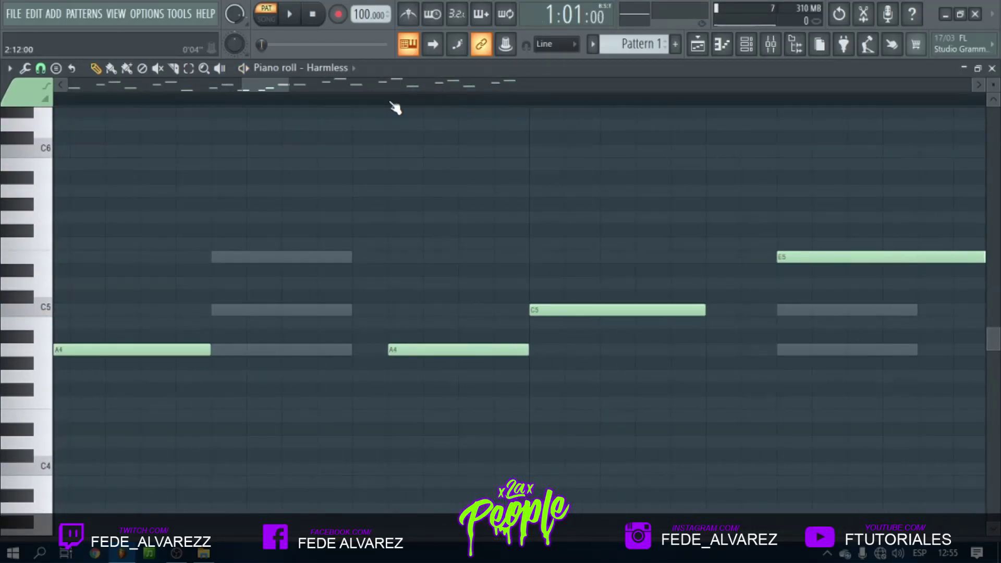
{"action": "left_click", "coordinate": [40, 68]}
{"action": "left_click", "coordinate": [73, 90]}
{"action": "scroll", "coordinate": [384, 109], "scroll_direction": "down", "scroll_amount": 4}
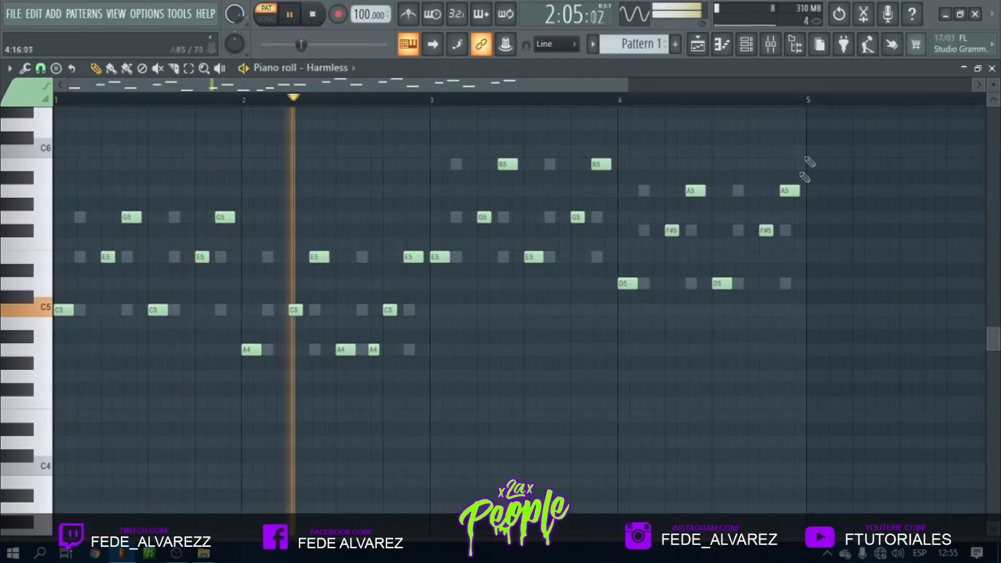
Add a one-step D5 in bar 4 so that it ends a quarter step before the last F#5
{"action": "scroll", "coordinate": [781, 105], "scroll_direction": "up", "scroll_amount": 2}
{"action": "scroll", "coordinate": [757, 104], "scroll_direction": "up", "scroll_amount": 3}
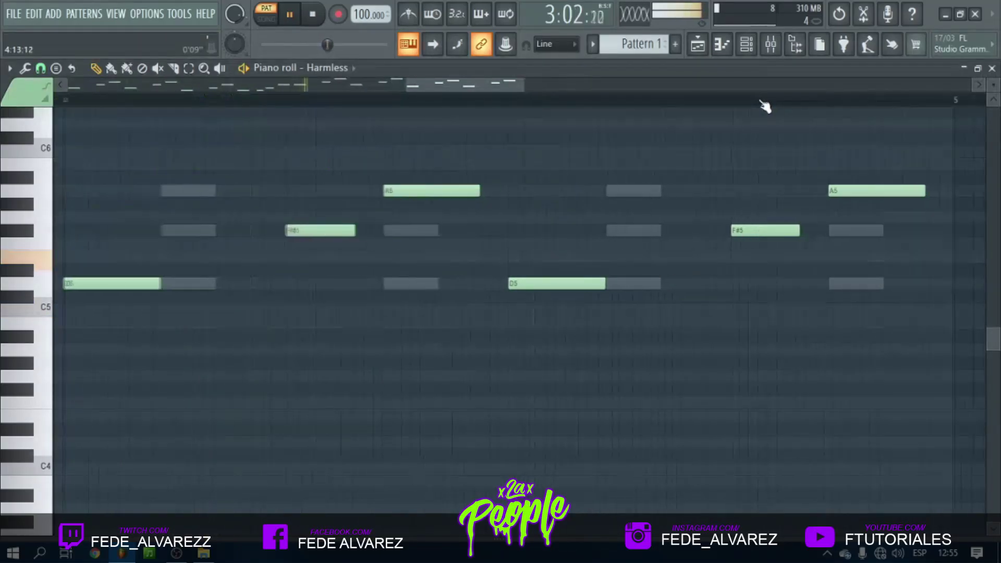
{"action": "left_click", "coordinate": [649, 284]}
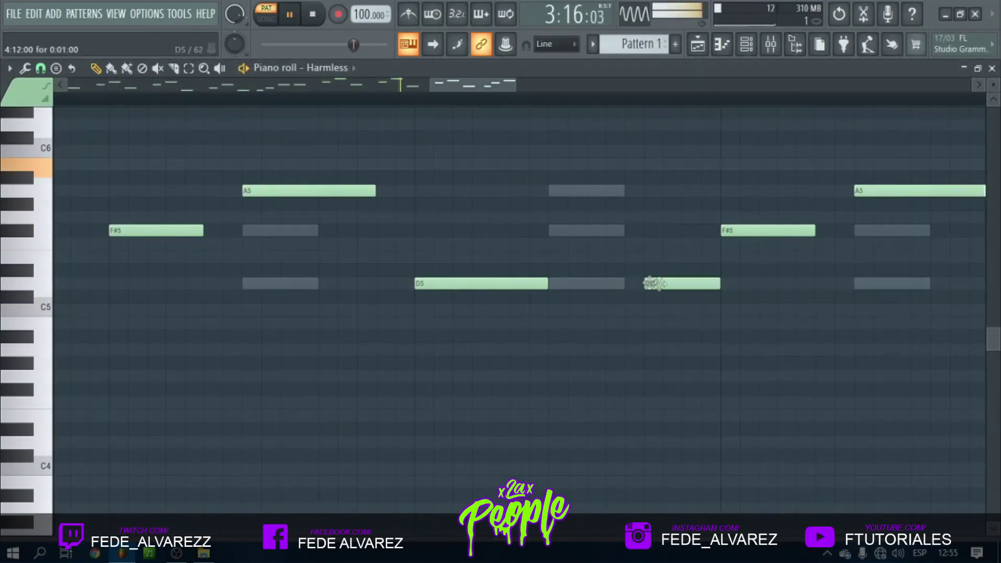
{"action": "left_click_drag", "start_coordinate": [696, 286], "coordinate": [677, 286]}
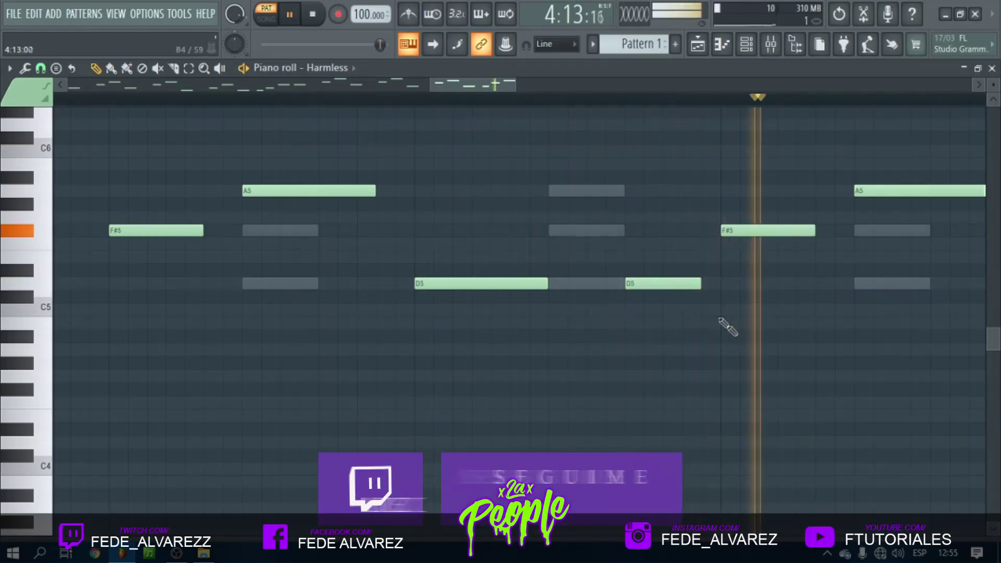
Stop playback and swap the pitches of bar 4's last two notes, leaving a 1.25-step A5 followed by a 1.75-step F#5
{"action": "scroll", "coordinate": [558, 106], "scroll_direction": "down", "scroll_amount": 3}
{"action": "scroll", "coordinate": [697, 104], "scroll_direction": "up", "scroll_amount": 2}
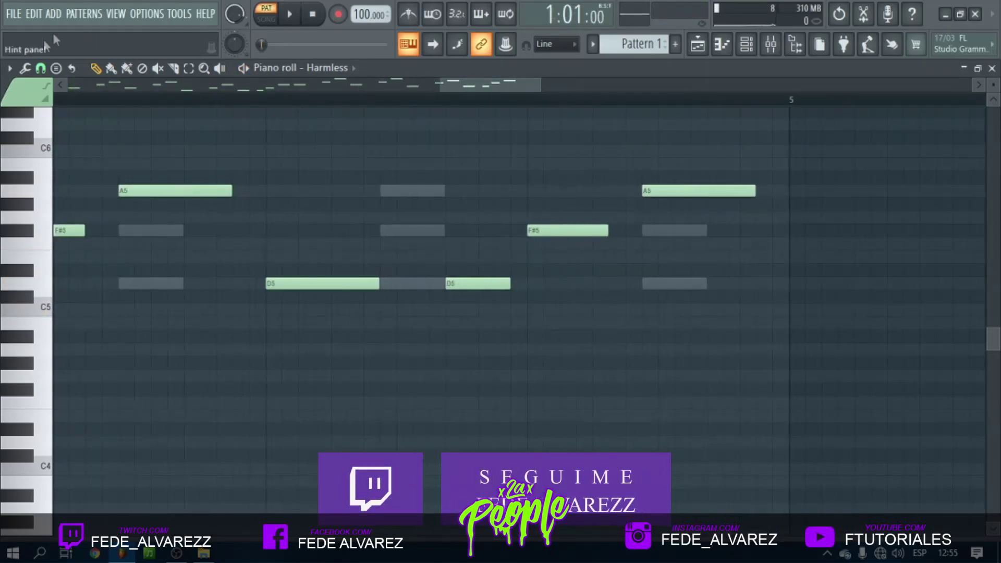
{"action": "left_click", "coordinate": [40, 67]}
{"action": "left_click", "coordinate": [57, 100]}
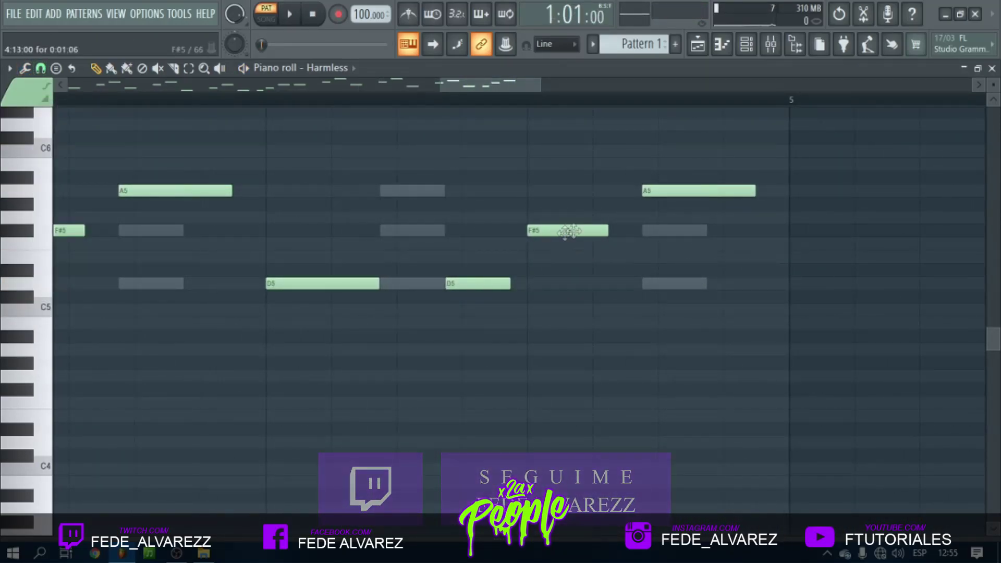
{"action": "left_click", "coordinate": [536, 193]}
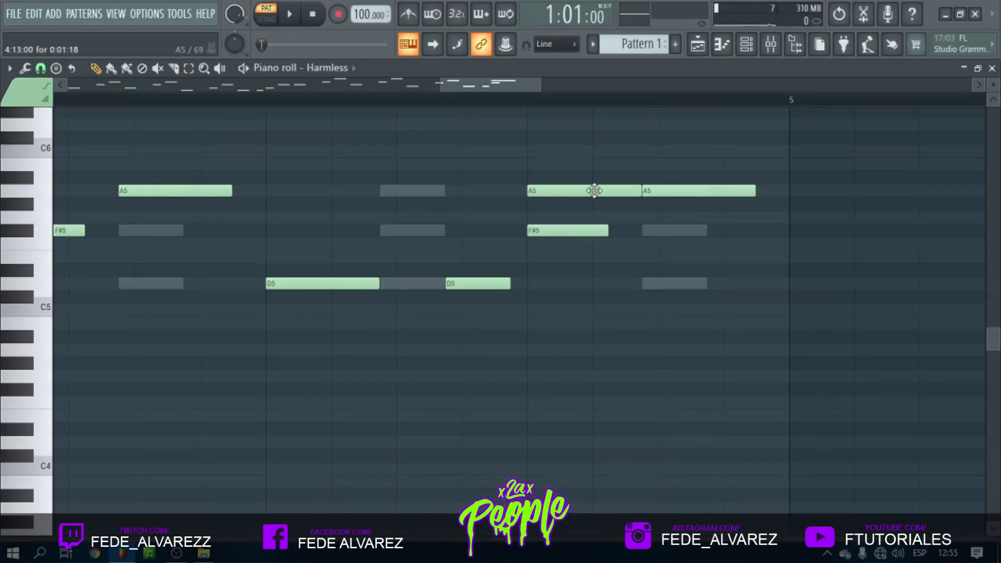
{"action": "left_click", "coordinate": [645, 234]}
{"action": "left_click_drag", "start_coordinate": [696, 231], "coordinate": [684, 232]}
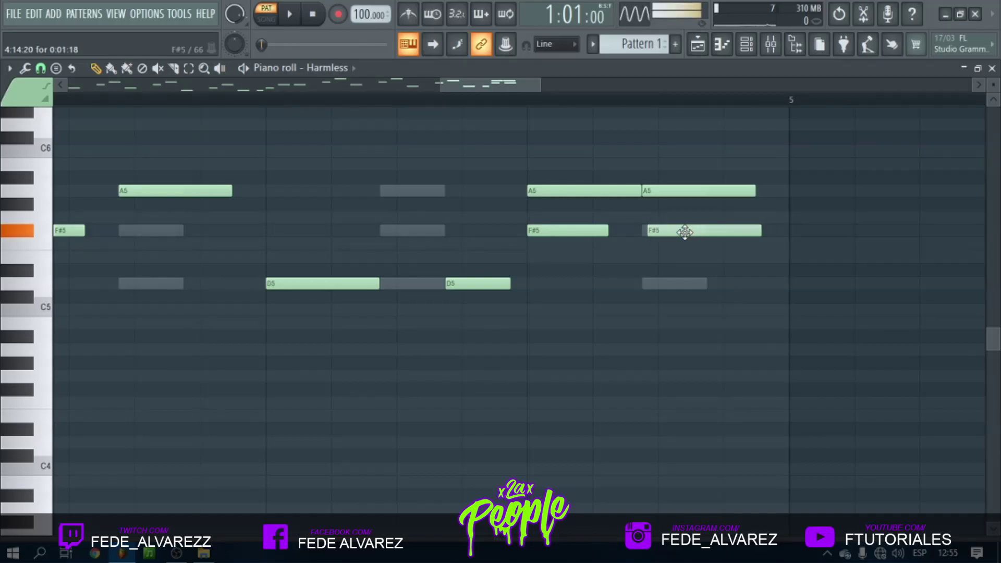
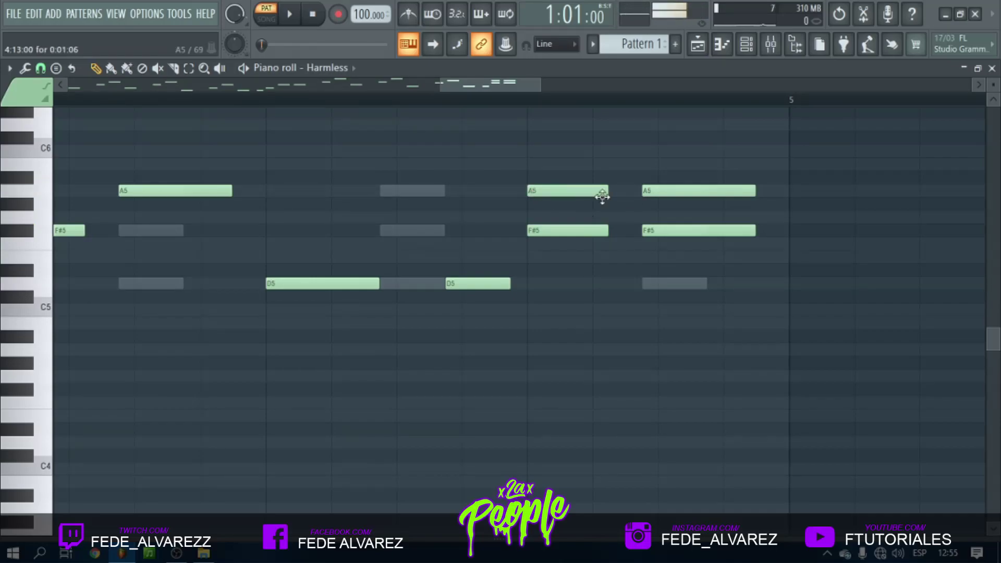
Copy all Harmless arpeggio notes from Pattern 1 into the empty Pattern 4 and transpose them down one octave
{"action": "scroll", "coordinate": [559, 104], "scroll_direction": "down", "scroll_amount": 8}
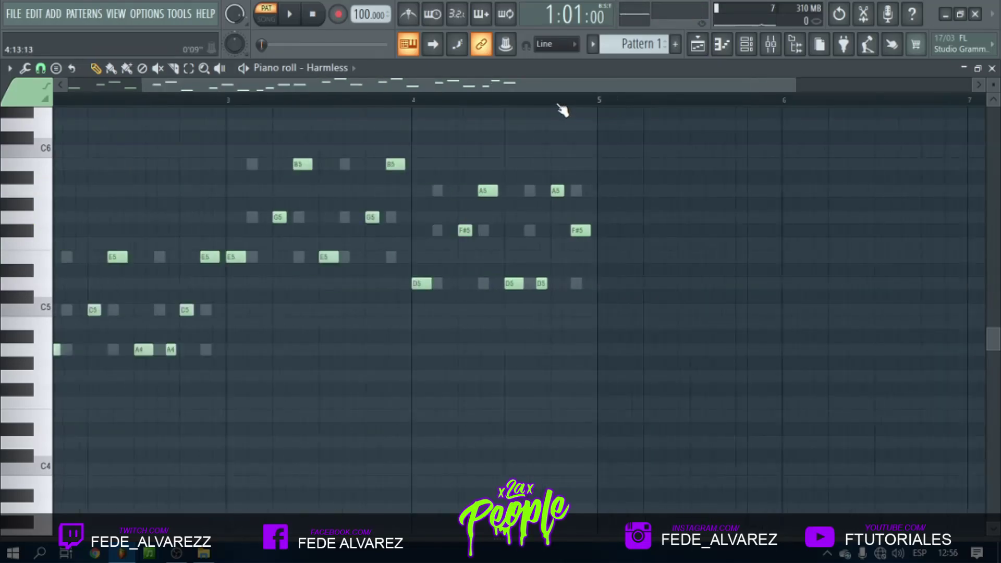
{"action": "left_click_drag", "start_coordinate": [600, 368], "coordinate": [22, 153]}
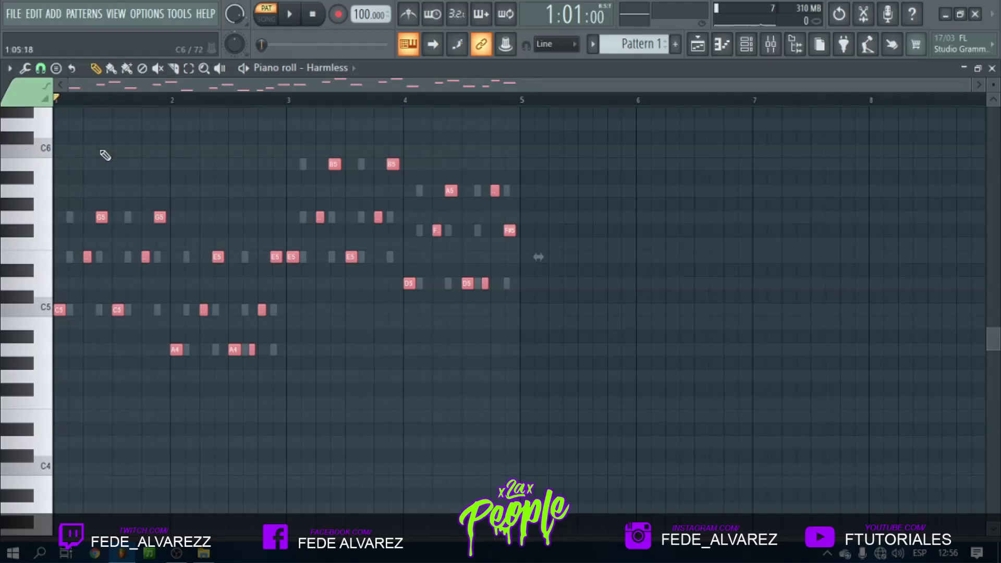
{"action": "scroll", "coordinate": [618, 44], "scroll_direction": "down", "scroll_amount": 2}
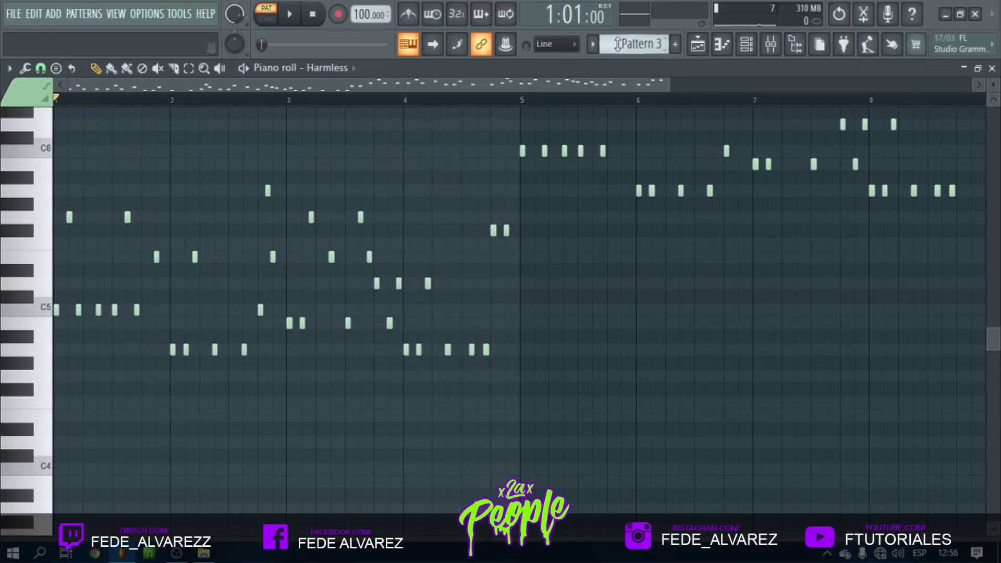
{"action": "scroll", "coordinate": [618, 44], "scroll_direction": "down", "scroll_amount": 1}
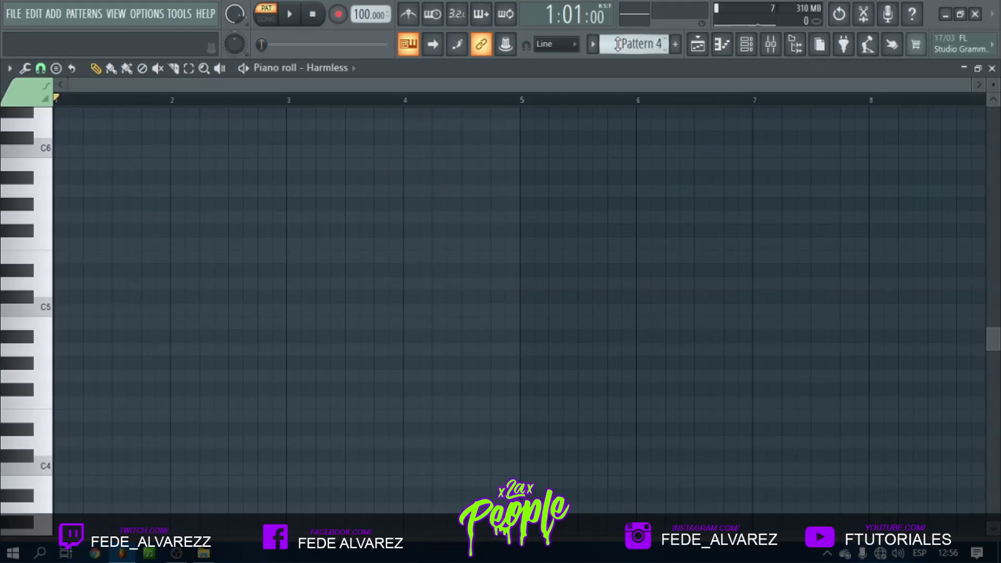
{"action": "key", "text": "ctrl+v"}
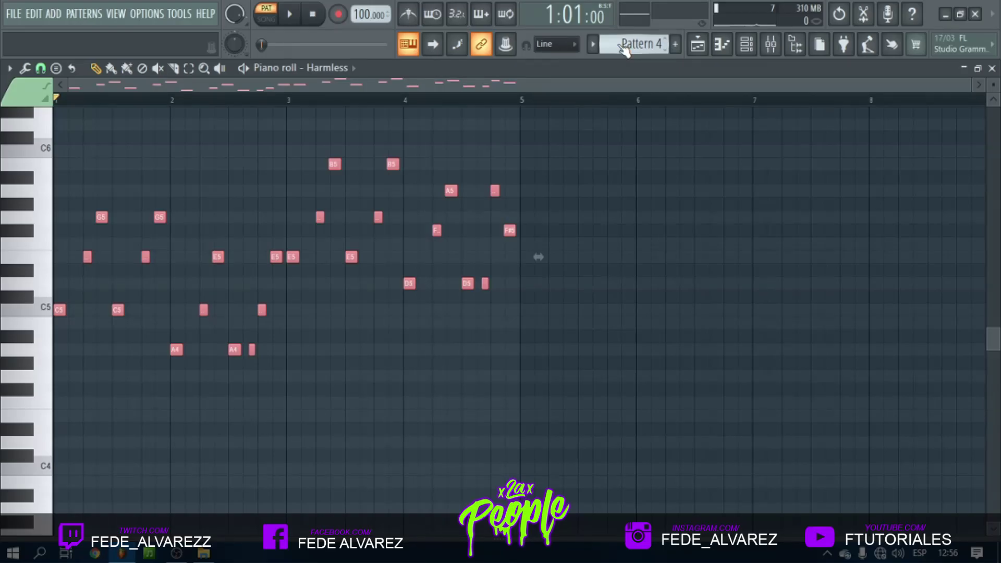
{"action": "key", "text": "ctrl+Down"}
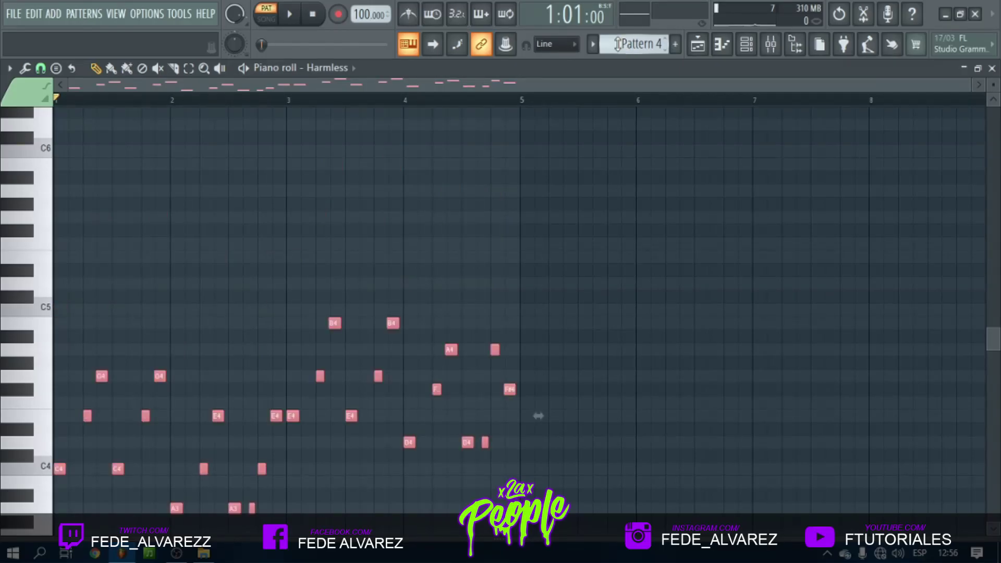
Load Kickstart into slot 5 of Insert 1 and set the Xpand!2 mixer track's stereo separation to 100% merged
{"action": "left_click", "coordinate": [768, 48]}
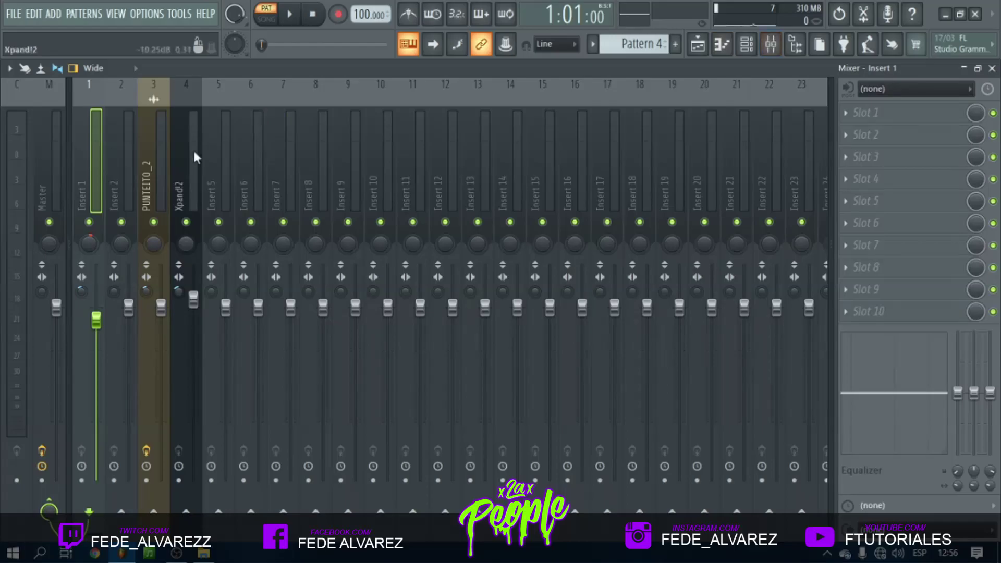
{"action": "left_click", "coordinate": [865, 201]}
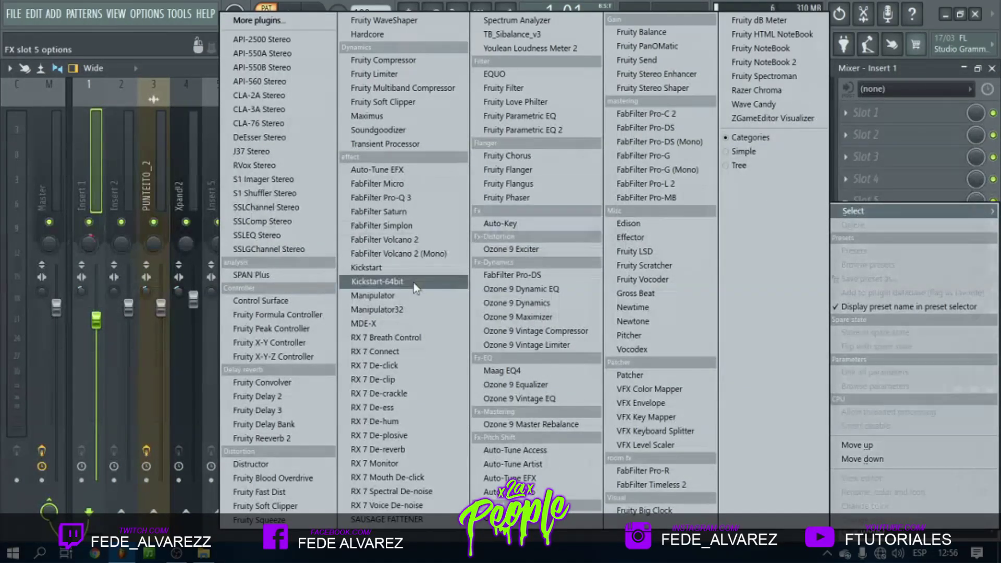
{"action": "left_click", "coordinate": [386, 267]}
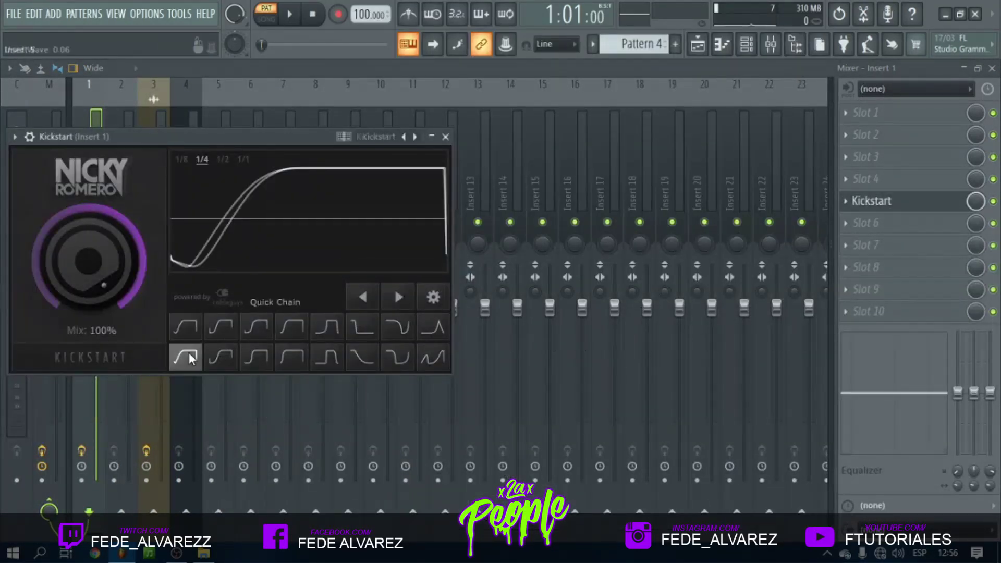
{"action": "left_click", "coordinate": [235, 68]}
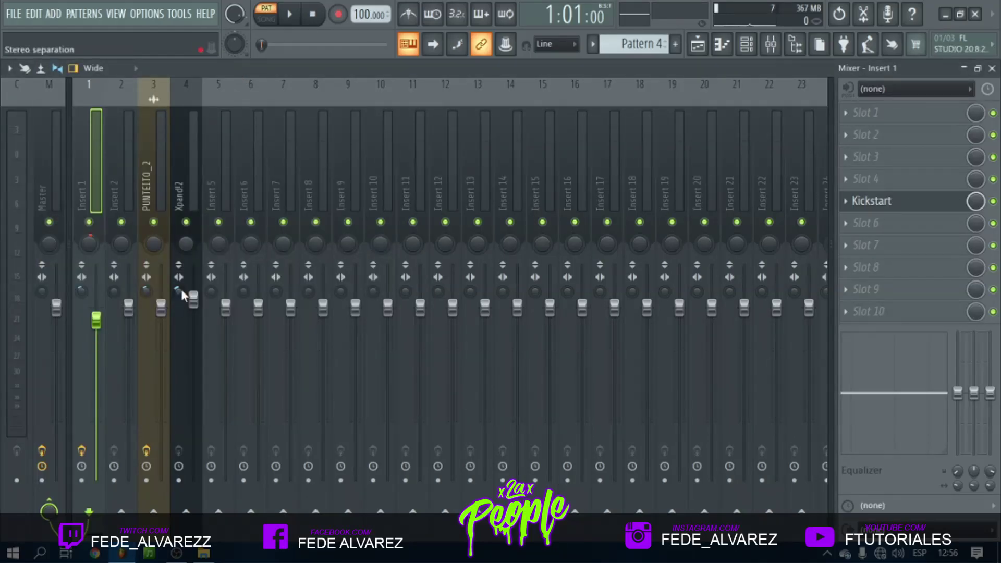
{"action": "left_click_drag", "start_coordinate": [180, 292], "coordinate": [180, 312]}
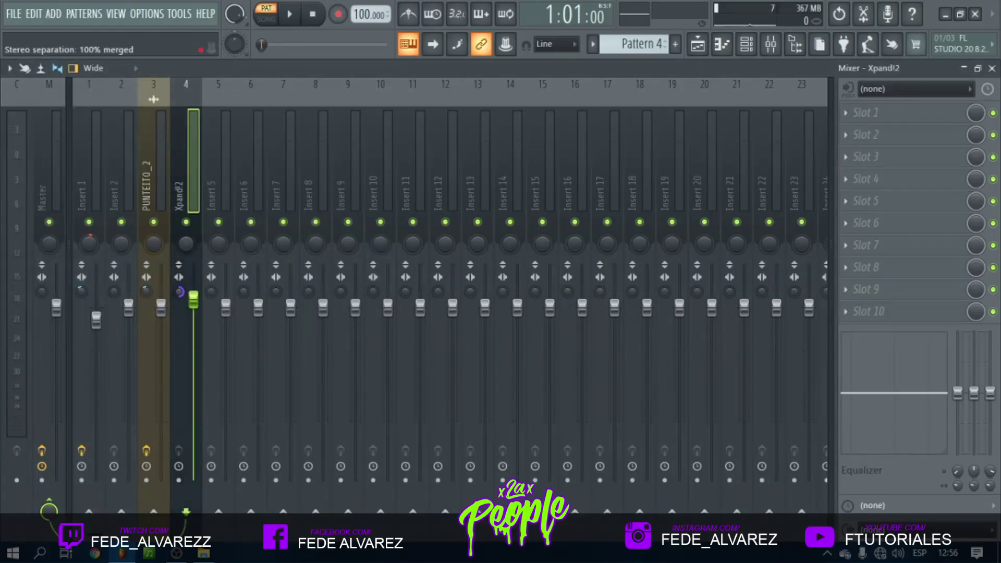
Place Pattern 4 on Track 3 at bar 6 and play the arrangement from bar 5
{"action": "left_click", "coordinate": [708, 50]}
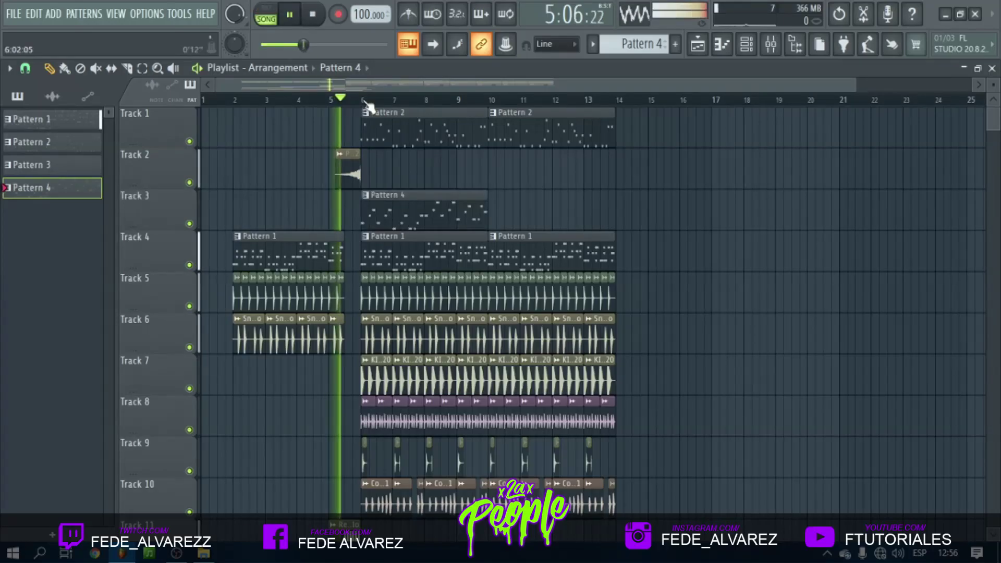
{"action": "scroll", "coordinate": [366, 103], "scroll_direction": "up", "scroll_amount": 3}
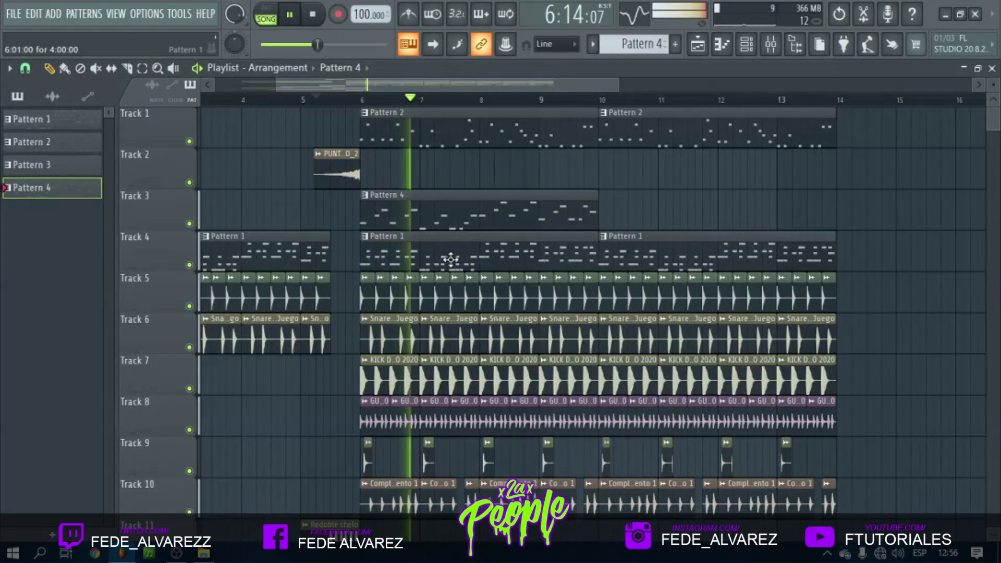
{"action": "key", "text": "space"}
Delete the Harmless arpeggio from Pattern 1, keeping only the M1 chords there
{"action": "double_click", "coordinate": [616, 257]}
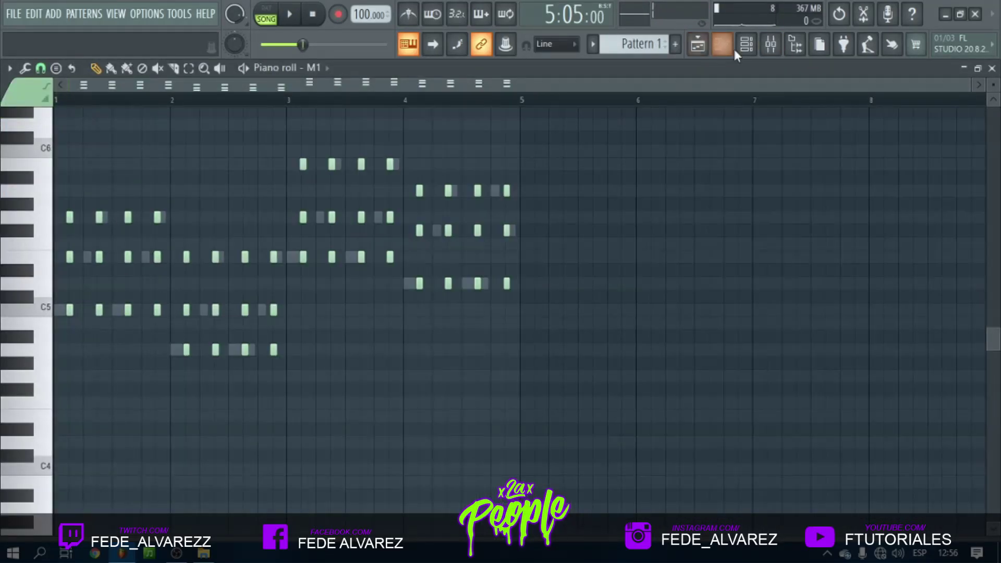
{"action": "left_click", "coordinate": [746, 46]}
{"action": "left_click", "coordinate": [476, 266]}
Lower the Xpand!2 mixer track to about -11.0 dB and reduce it past -13.4 dB while the arrangement plays
{"action": "key", "text": "F9"}
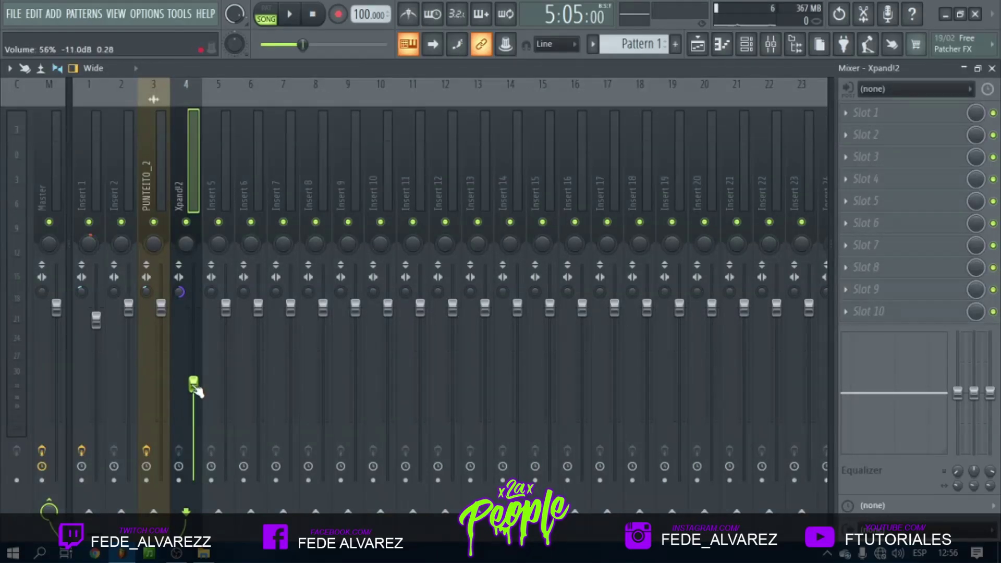
{"action": "left_click", "coordinate": [697, 44]}
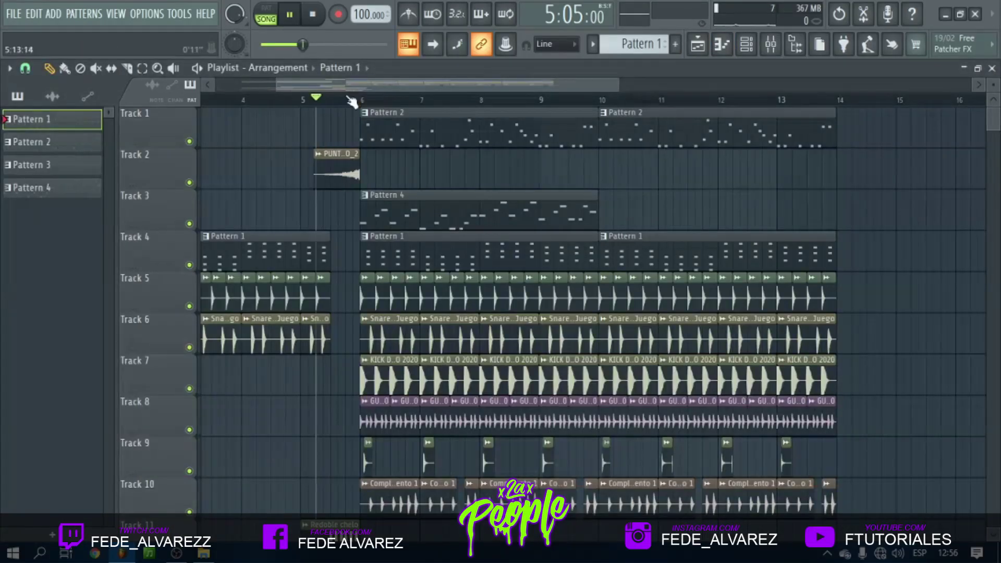
{"action": "key", "text": "space"}
{"action": "scroll", "coordinate": [348, 99], "scroll_direction": "down", "scroll_amount": 2}
{"action": "scroll", "coordinate": [381, 105], "scroll_direction": "up", "scroll_amount": 4}
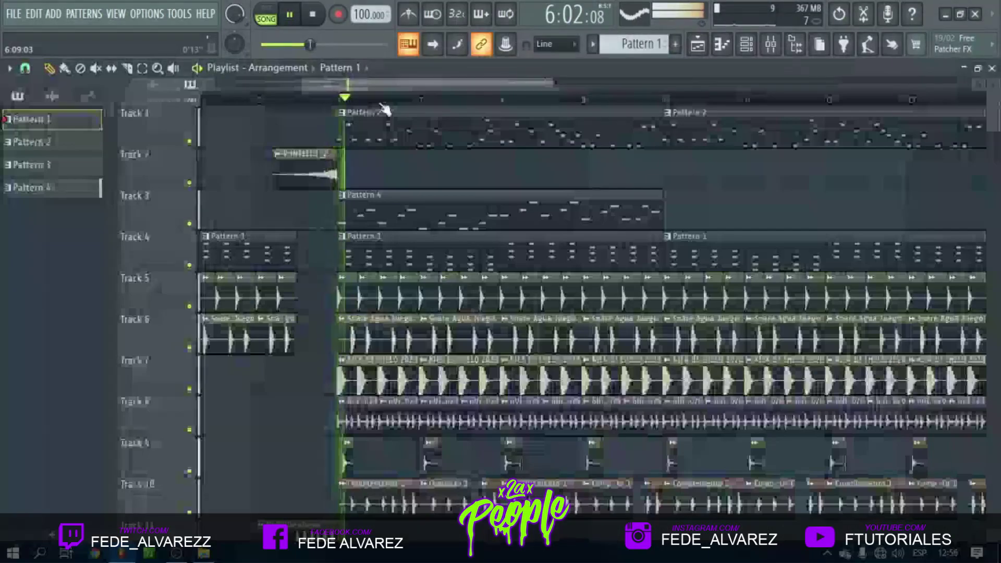
{"action": "left_click", "coordinate": [770, 45]}
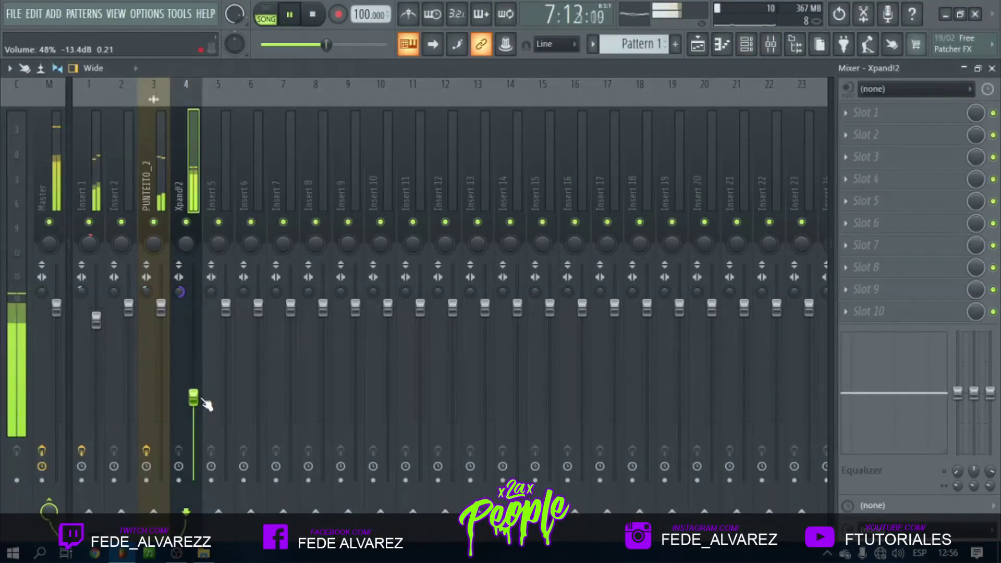
{"action": "left_click_drag", "start_coordinate": [193, 399], "coordinate": [193, 402]}
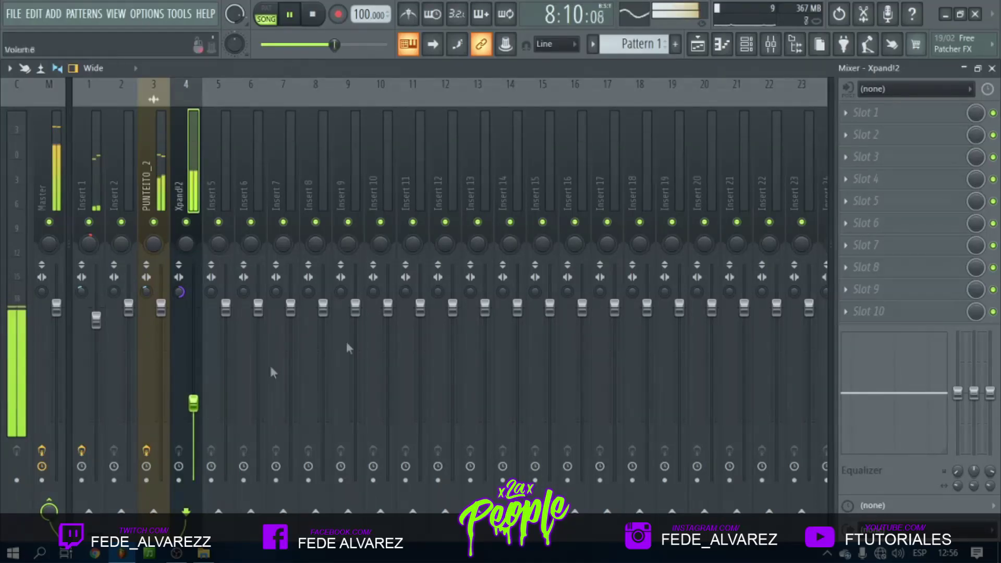
Duplicate the Pattern 4 clip on Track 3 to bar 10
{"action": "left_click", "coordinate": [698, 45]}
{"action": "left_click_drag", "start_coordinate": [687, 202], "coordinate": [589, 216]}
{"action": "left_click_drag", "start_coordinate": [514, 216], "coordinate": [834, 216]}
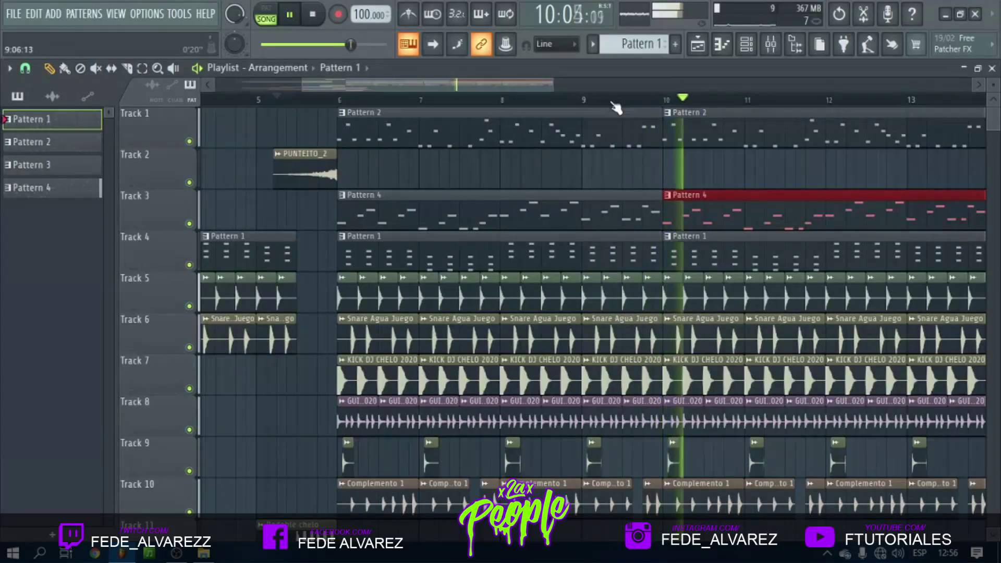
{"action": "scroll", "coordinate": [615, 108], "scroll_direction": "down", "scroll_amount": 3}
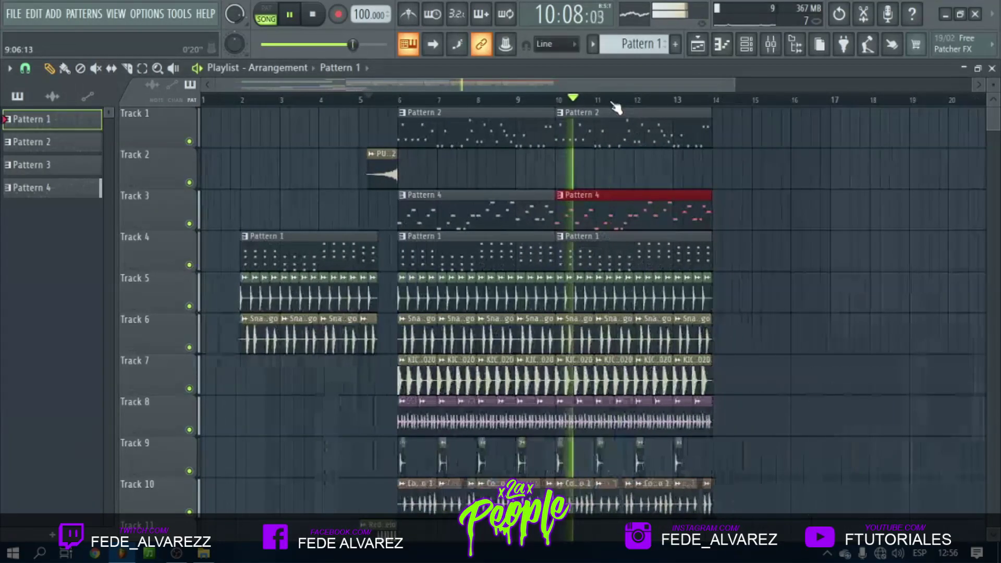
Lower the Xpand!2 mixer track to about -16.3 dB during playback and stop the song
{"action": "left_click", "coordinate": [771, 44]}
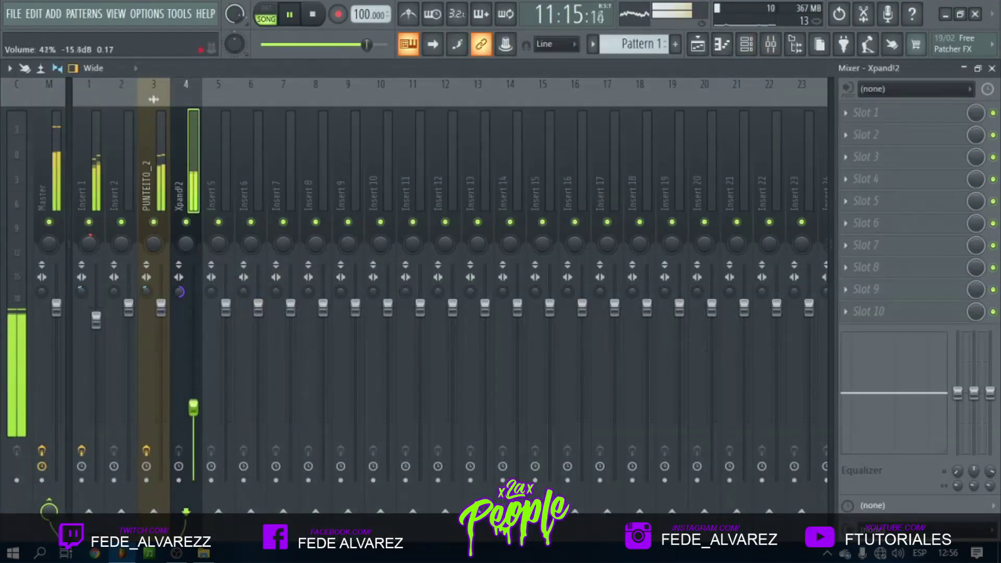
{"action": "left_click_drag", "start_coordinate": [198, 417], "coordinate": [199, 419]}
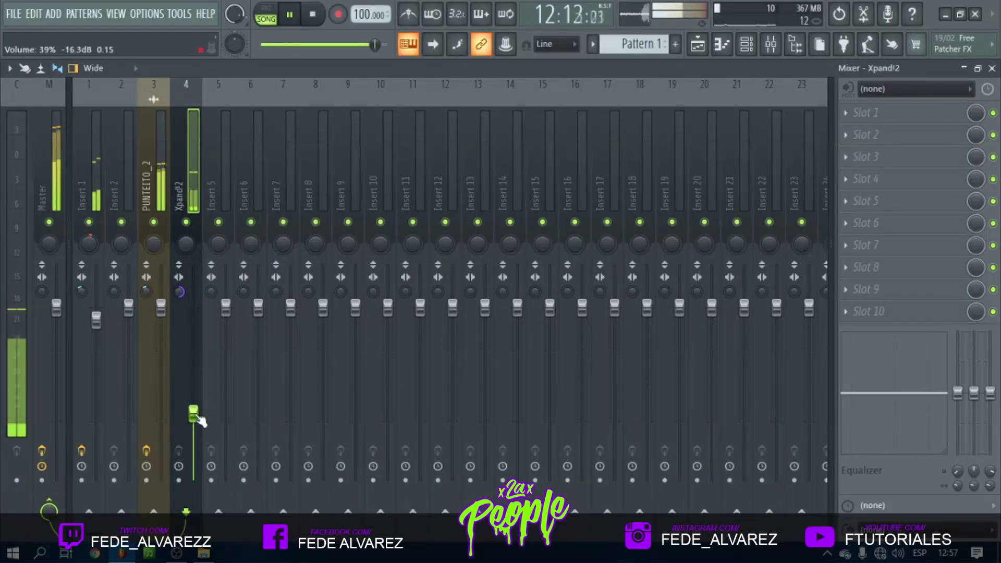
{"action": "key", "text": "space"}
Load Kickstart into slot 6 of the Xpand!2 mixer track and play the arrangement
{"action": "left_click", "coordinate": [154, 183]}
{"action": "left_click", "coordinate": [183, 181]}
{"action": "left_click", "coordinate": [880, 224]}
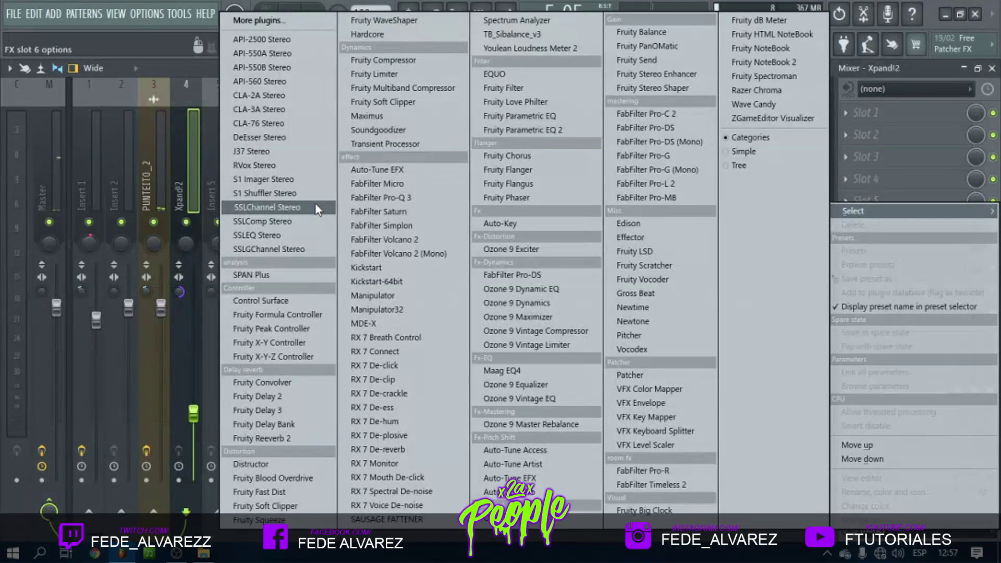
{"action": "left_click", "coordinate": [408, 264]}
{"action": "key", "text": "space"}
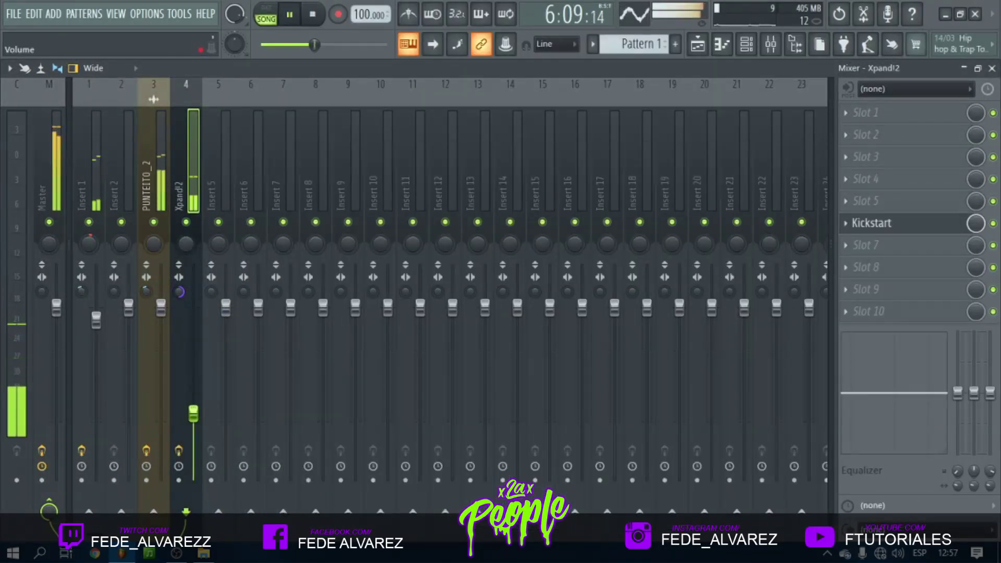
Raise the Xpand!2 mixer track in stages to about -11.3 dB during playback, checking its Kickstart settings along the way
{"action": "left_click_drag", "start_coordinate": [193, 406], "coordinate": [193, 401]}
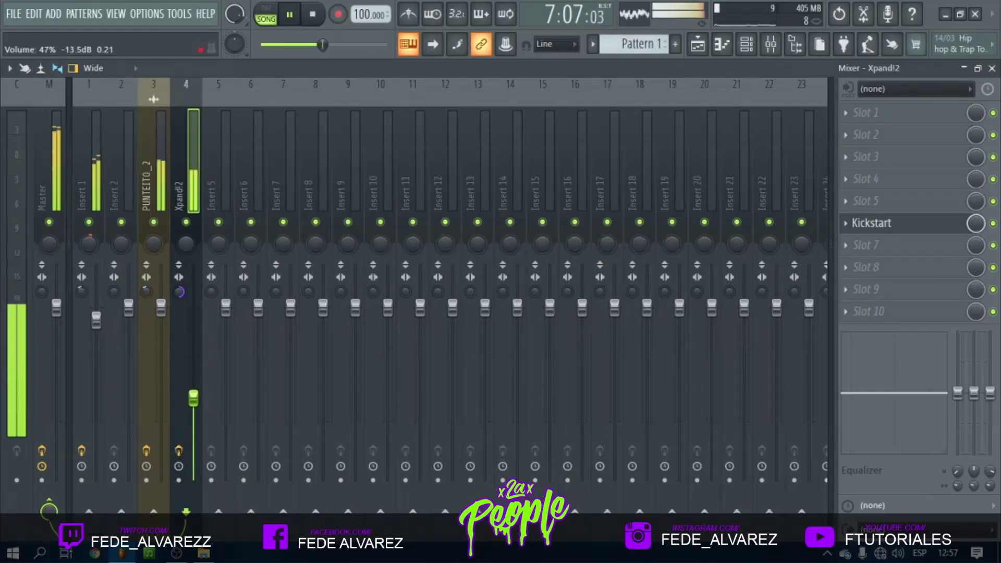
{"action": "left_click", "coordinate": [879, 224]}
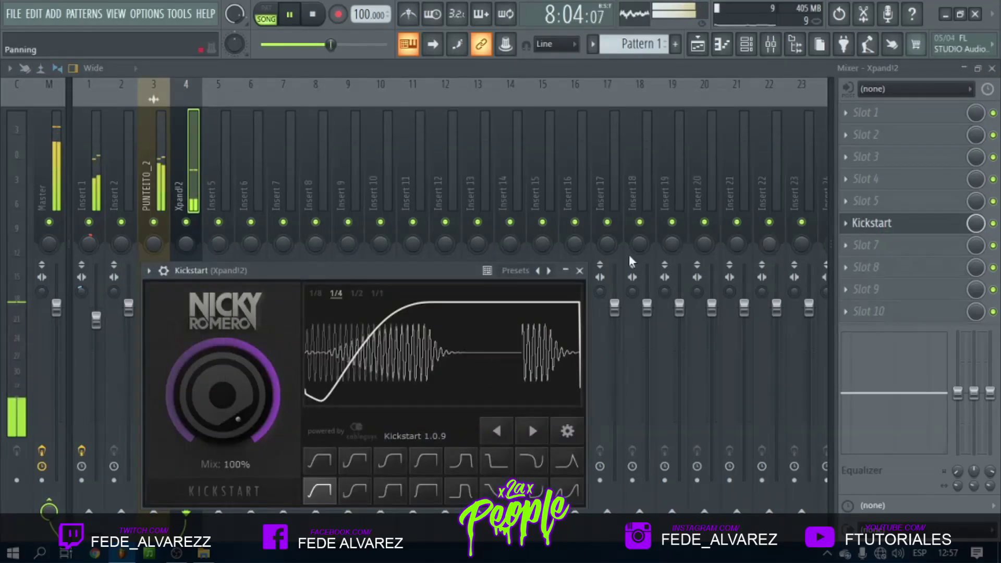
{"action": "left_click", "coordinate": [234, 71]}
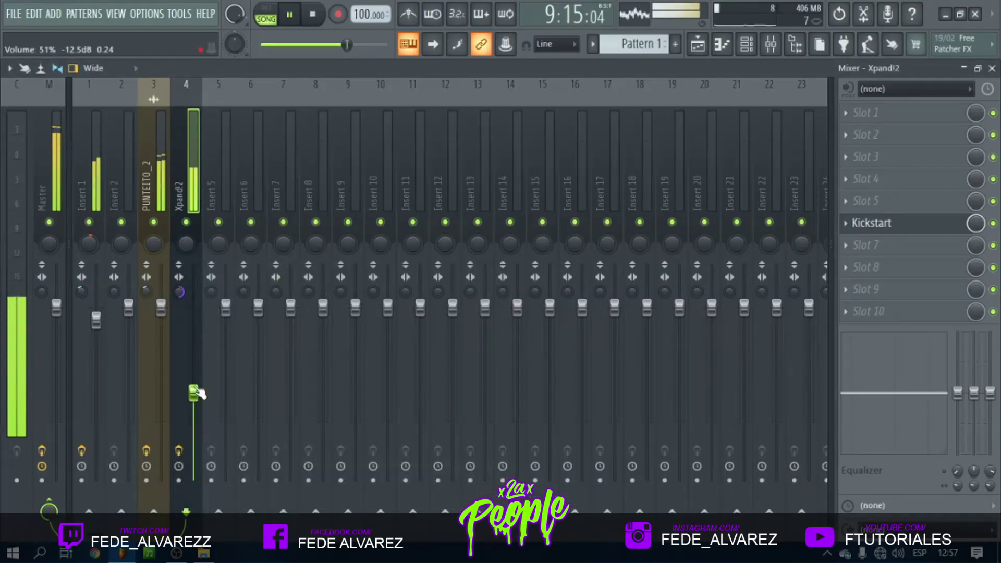
{"action": "left_click_drag", "start_coordinate": [193, 392], "coordinate": [194, 390]}
{"action": "left_click", "coordinate": [702, 45]}
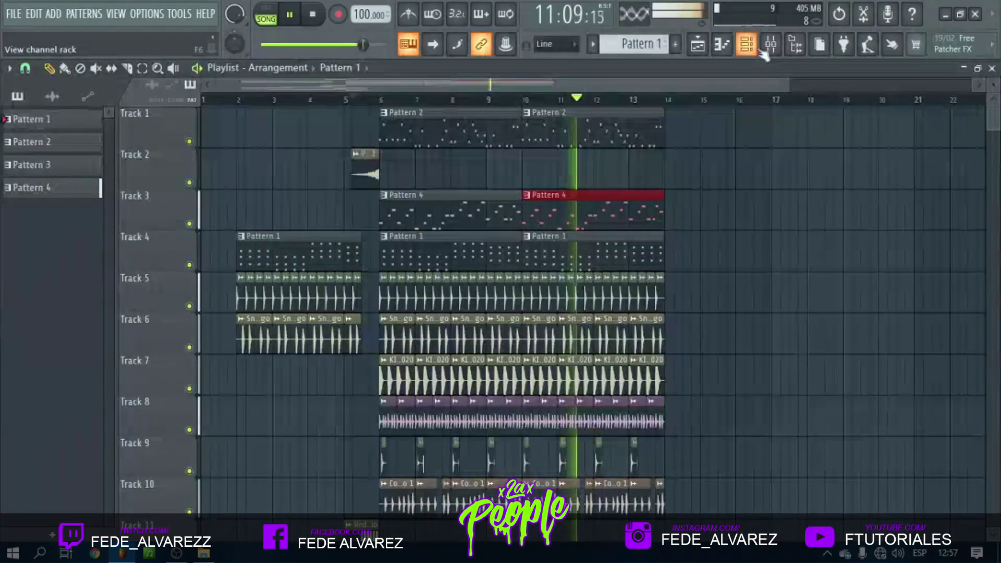
{"action": "left_click", "coordinate": [770, 45]}
{"action": "left_click_drag", "start_coordinate": [194, 391], "coordinate": [193, 386]}
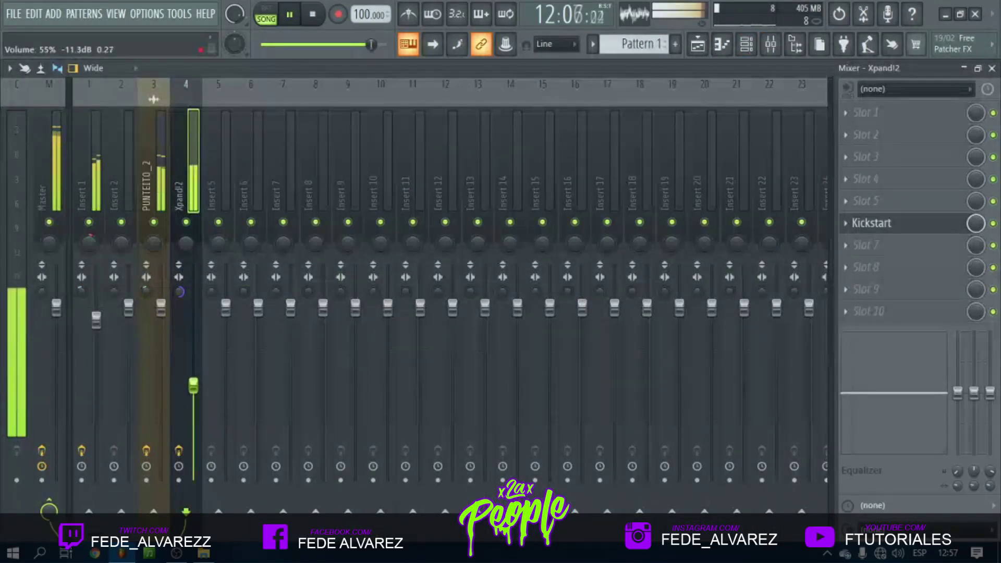
Stop playback and move the PUNTEITO_2 audio clip just before bar 6 from Track 2 up to Track 1
{"action": "left_click", "coordinate": [697, 45]}
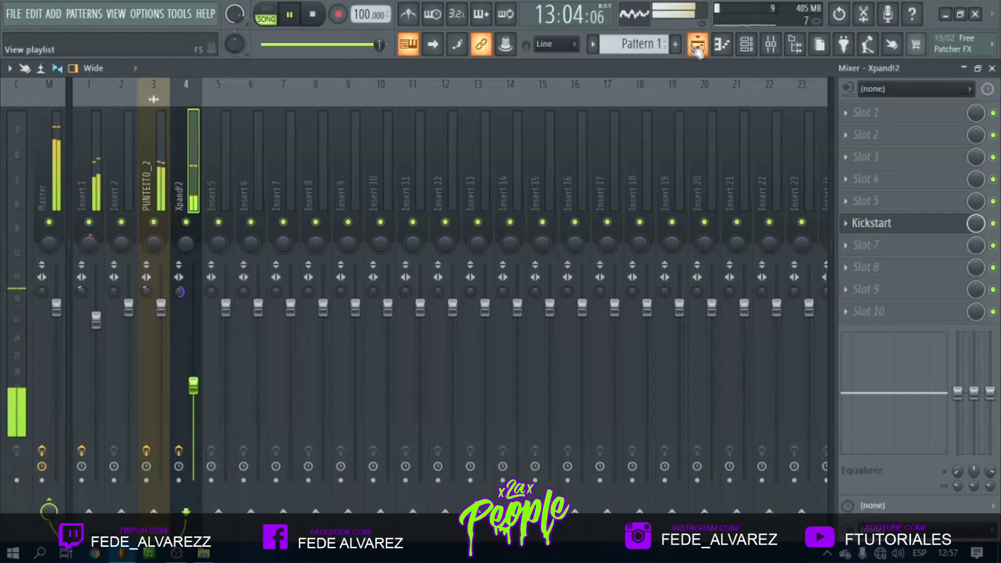
{"action": "key", "text": "space"}
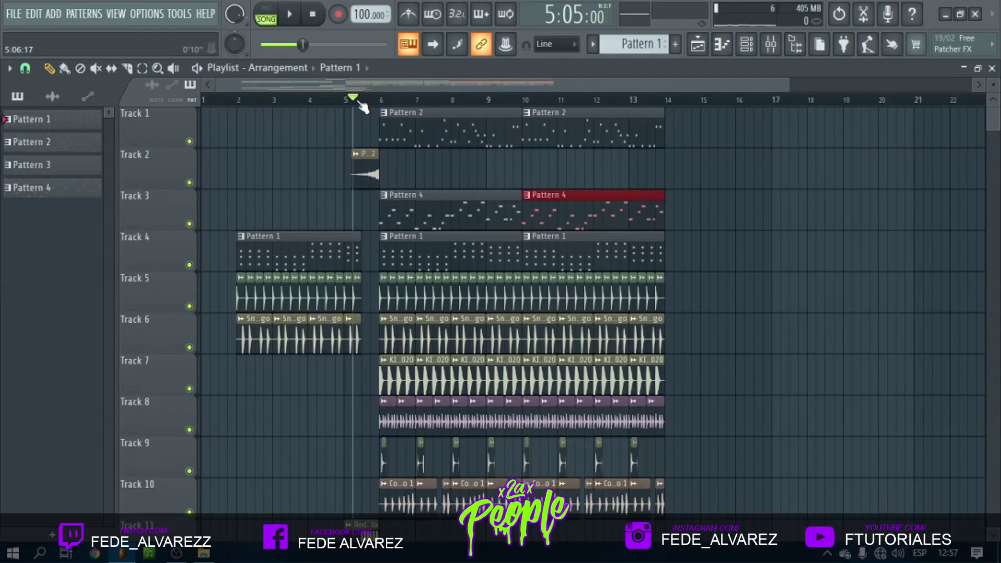
{"action": "left_click_drag", "start_coordinate": [392, 163], "coordinate": [384, 164]}
{"action": "key", "text": "shift+Up"}
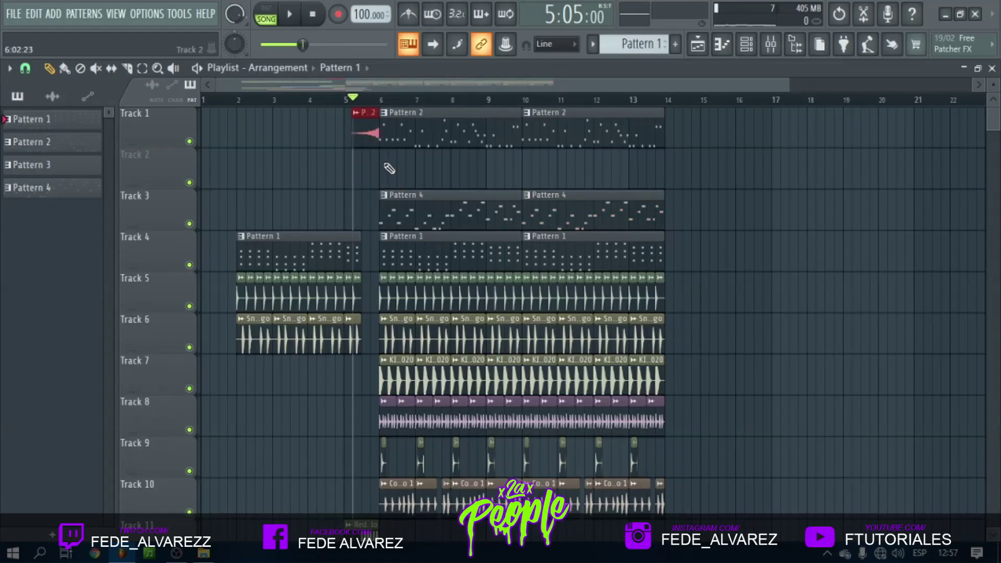
Play the arrangement from the middle of bar 4 through the end of bar 13 and stop the song
{"action": "key", "text": "space"}
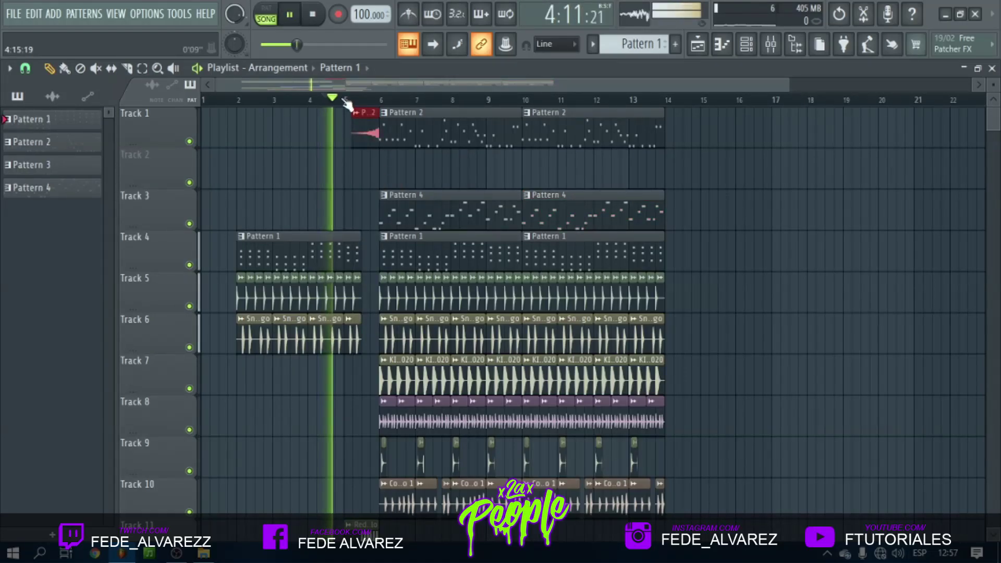
{"action": "scroll", "coordinate": [341, 104], "scroll_direction": "up", "scroll_amount": 2}
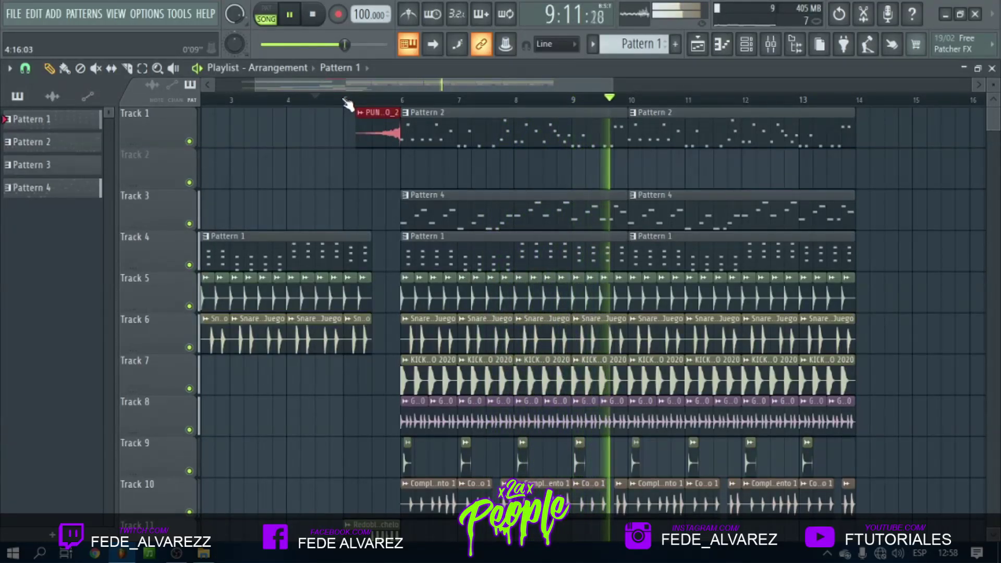
{"action": "scroll", "coordinate": [344, 100], "scroll_direction": "down", "scroll_amount": 3}
{"action": "scroll", "coordinate": [615, 101], "scroll_direction": "up", "scroll_amount": 4}
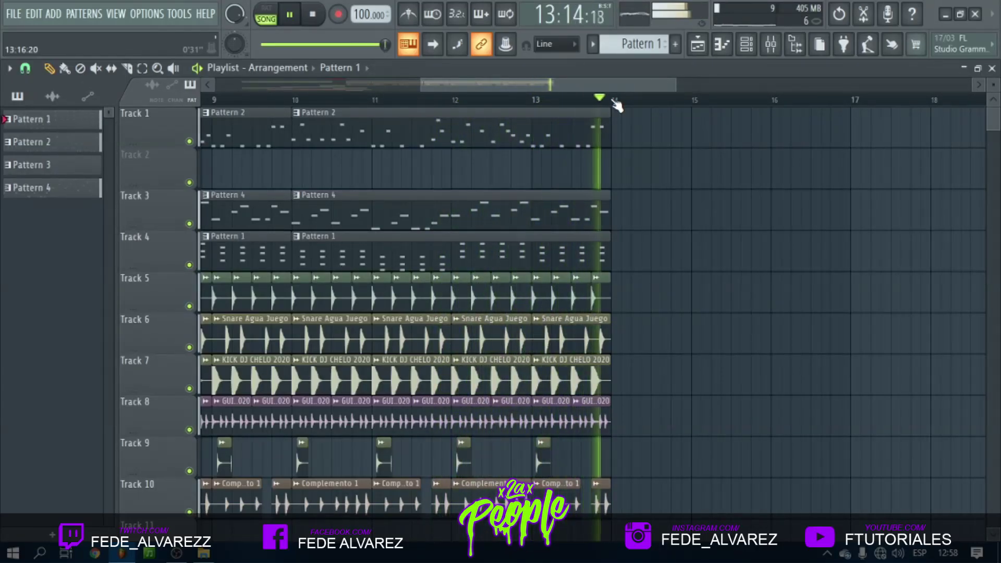
{"action": "key", "text": "space"}
{"action": "scroll", "coordinate": [615, 103], "scroll_direction": "down", "scroll_amount": 3}
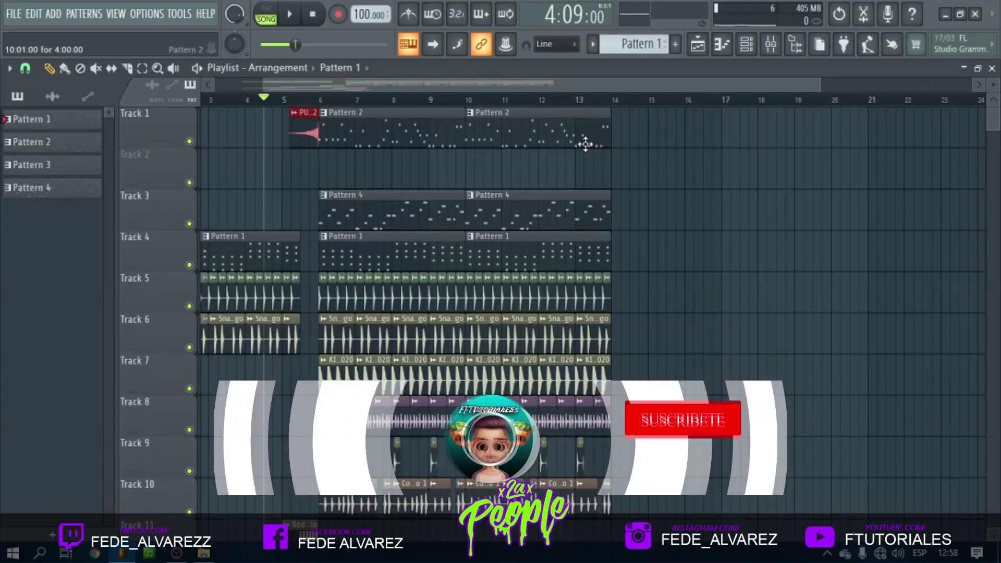
Replace the 808 Snare channel with the Melody Sauce plugin and bring its whole window into view
{"action": "left_click", "coordinate": [746, 45]}
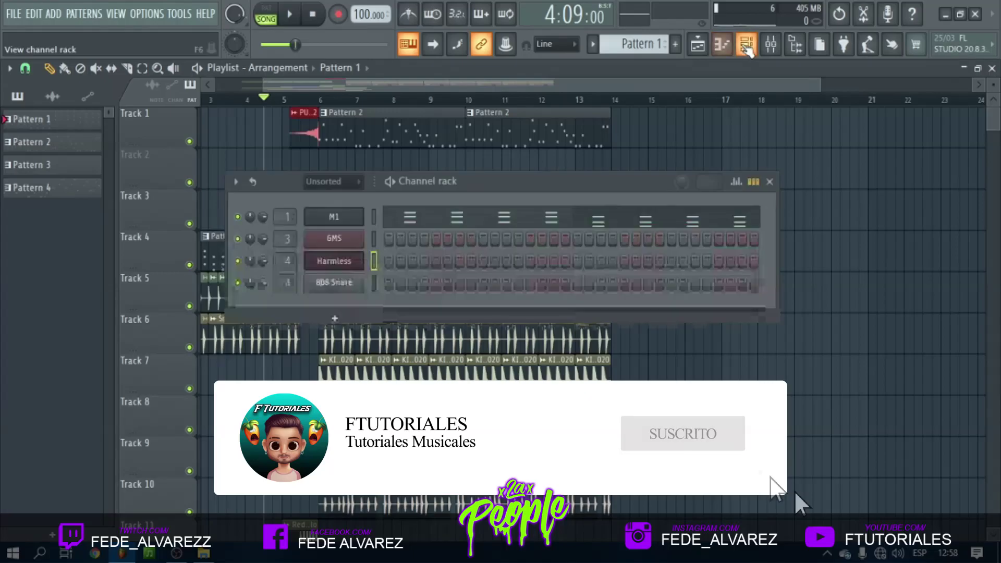
{"action": "right_click", "coordinate": [359, 281]}
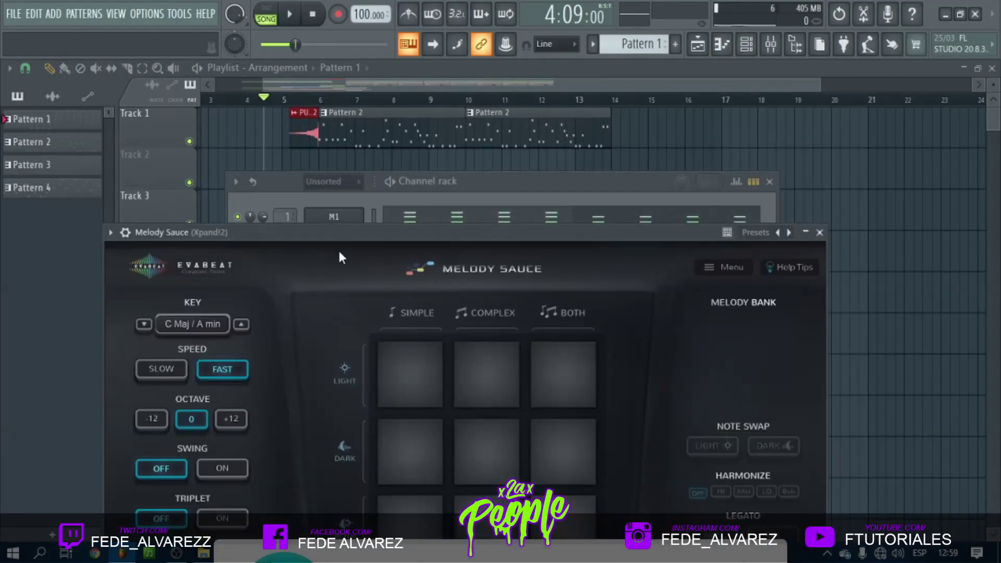
{"action": "left_click_drag", "start_coordinate": [351, 234], "coordinate": [442, 133]}
Generate a series of trial melodies in Melody Sauce using the Light, Dark and Both rows with the Simple, Complex and Both columns
{"action": "left_click", "coordinate": [493, 267]}
{"action": "left_click", "coordinate": [565, 281]}
{"action": "left_click", "coordinate": [499, 352]}
{"action": "left_click", "coordinate": [571, 349]}
{"action": "left_click", "coordinate": [653, 352]}
{"action": "left_click", "coordinate": [649, 290]}
{"action": "left_click", "coordinate": [576, 274]}
{"action": "left_click", "coordinate": [505, 286]}
{"action": "left_click", "coordinate": [499, 428]}
{"action": "left_click", "coordinate": [625, 418]}
{"action": "left_click", "coordinate": [628, 362]}
{"action": "left_click", "coordinate": [589, 352]}
{"action": "left_click", "coordinate": [553, 289]}
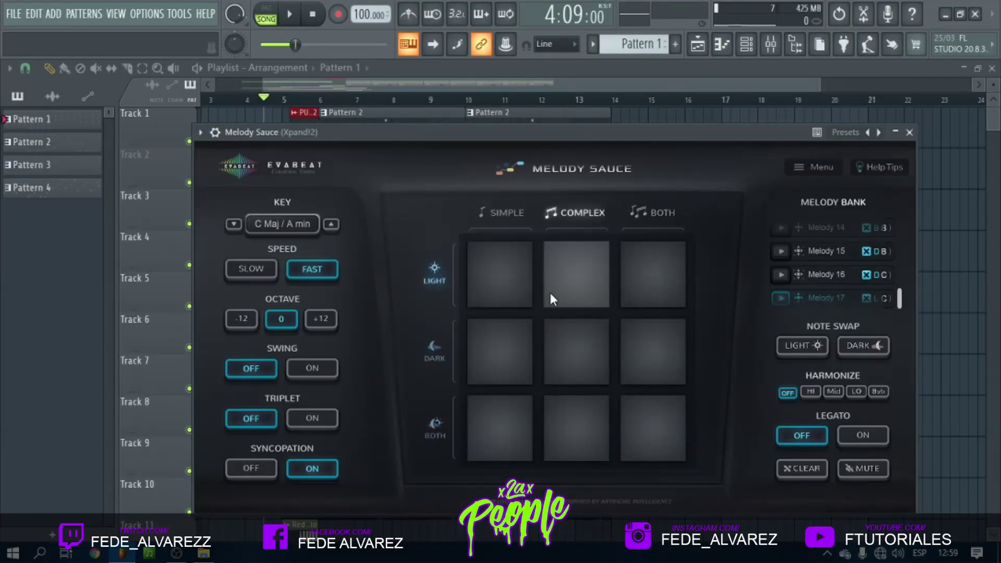
{"action": "left_click", "coordinate": [521, 297]}
{"action": "left_click", "coordinate": [508, 336]}
{"action": "left_click", "coordinate": [642, 270]}
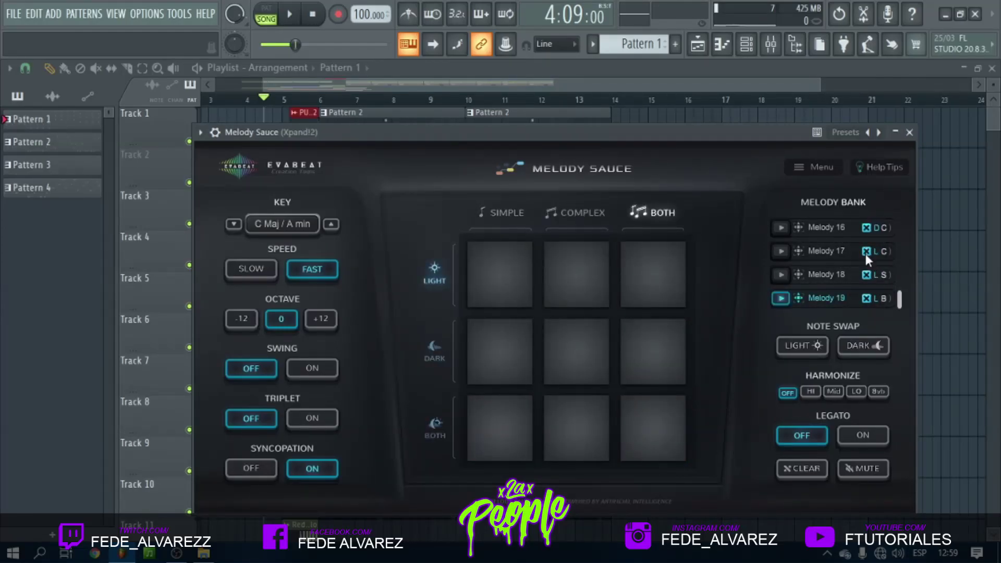
Delete all the generated melodies from the Melody Bank and close Melody Sauce
{"action": "left_click", "coordinate": [865, 253]}
{"action": "left_click", "coordinate": [865, 253]}
{"action": "left_click", "coordinate": [865, 254]}
{"action": "left_click", "coordinate": [865, 253]}
{"action": "left_click", "coordinate": [865, 254]}
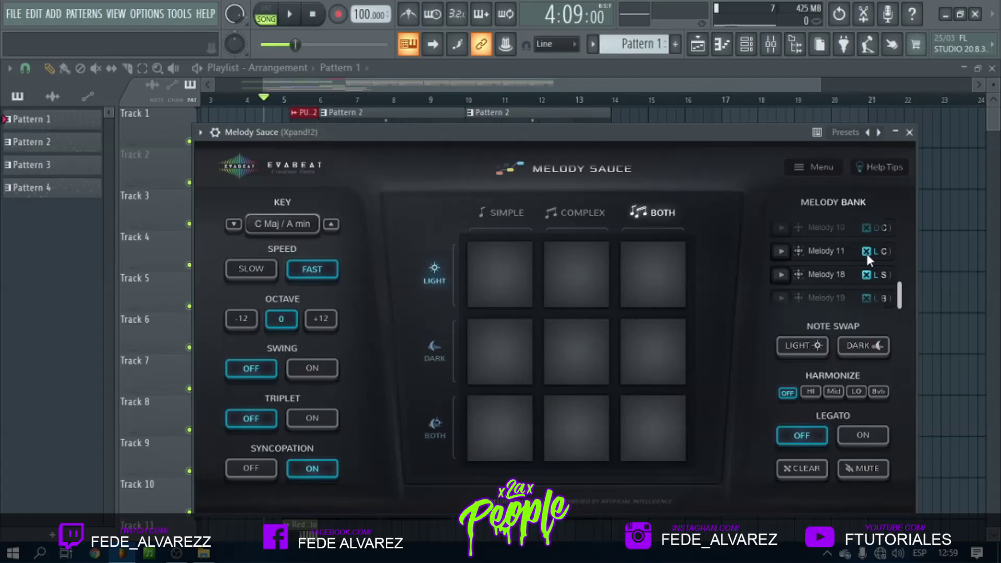
{"action": "left_click", "coordinate": [865, 254]}
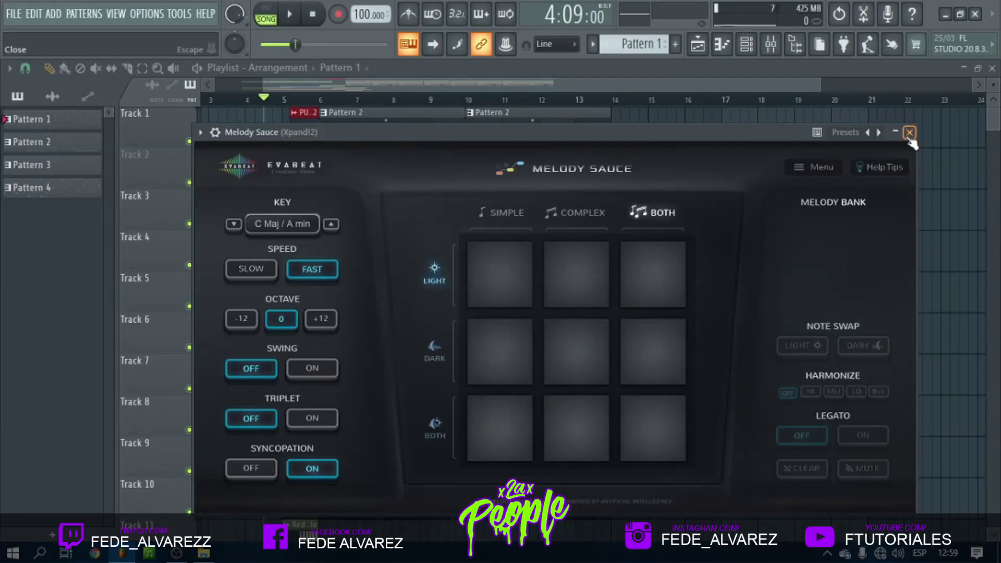
{"action": "left_click", "coordinate": [909, 135]}
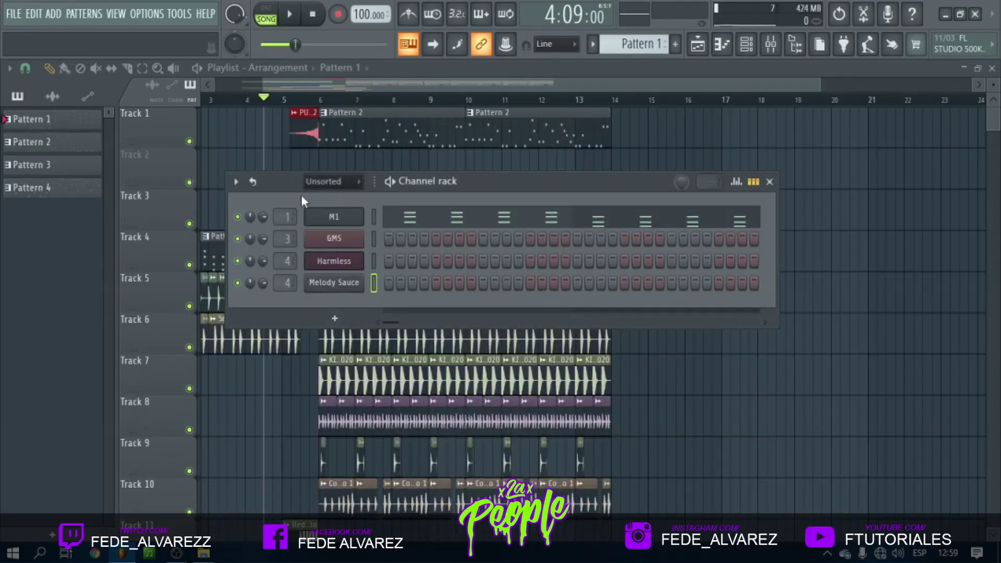
Return to the playlist, set the song position to bar 5 and play the arrangement from there
{"action": "left_click", "coordinate": [299, 96]}
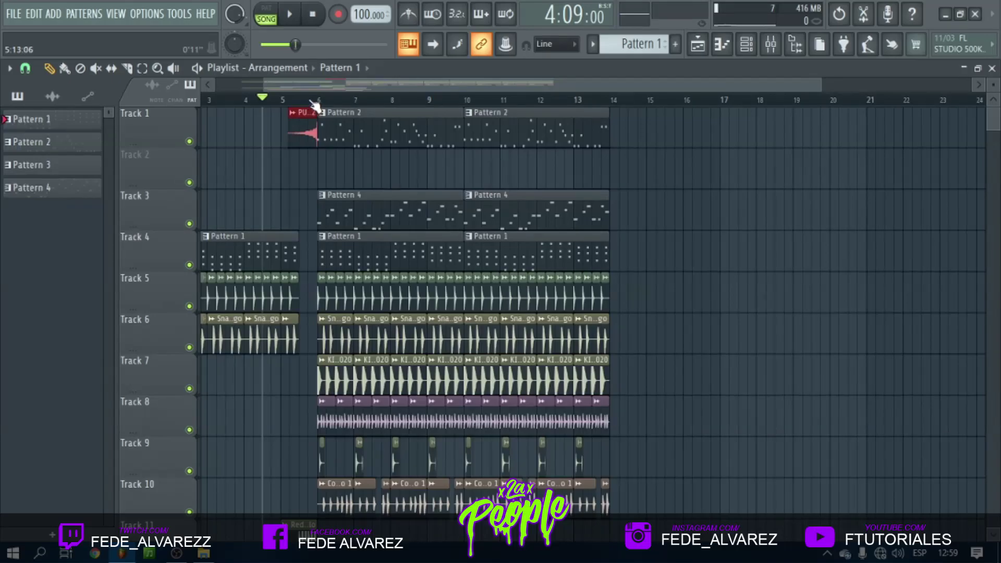
{"action": "scroll", "coordinate": [314, 104], "scroll_direction": "up", "scroll_amount": 3}
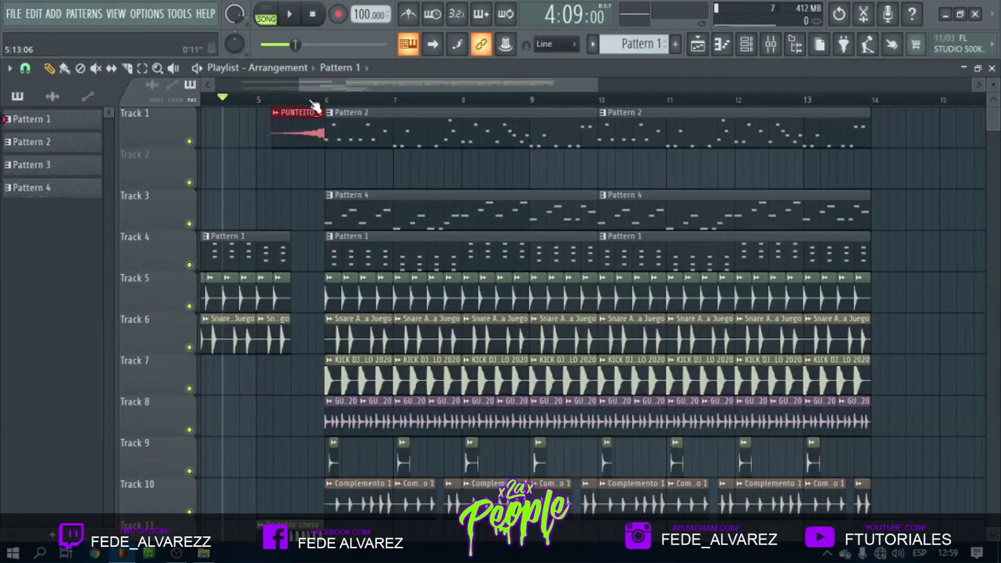
{"action": "scroll", "coordinate": [314, 104], "scroll_direction": "down", "scroll_amount": 4}
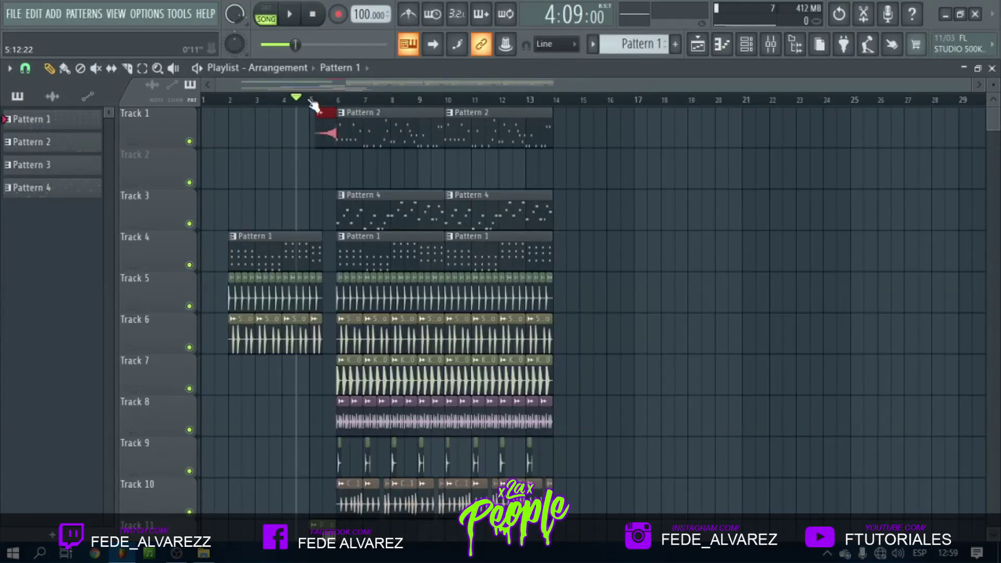
{"action": "left_click", "coordinate": [311, 100]}
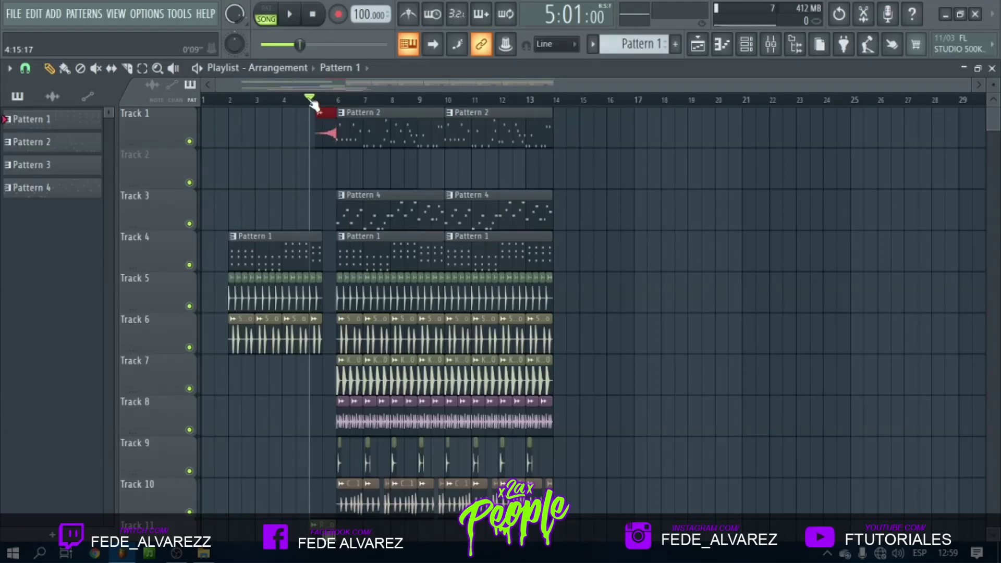
{"action": "key", "text": "space"}
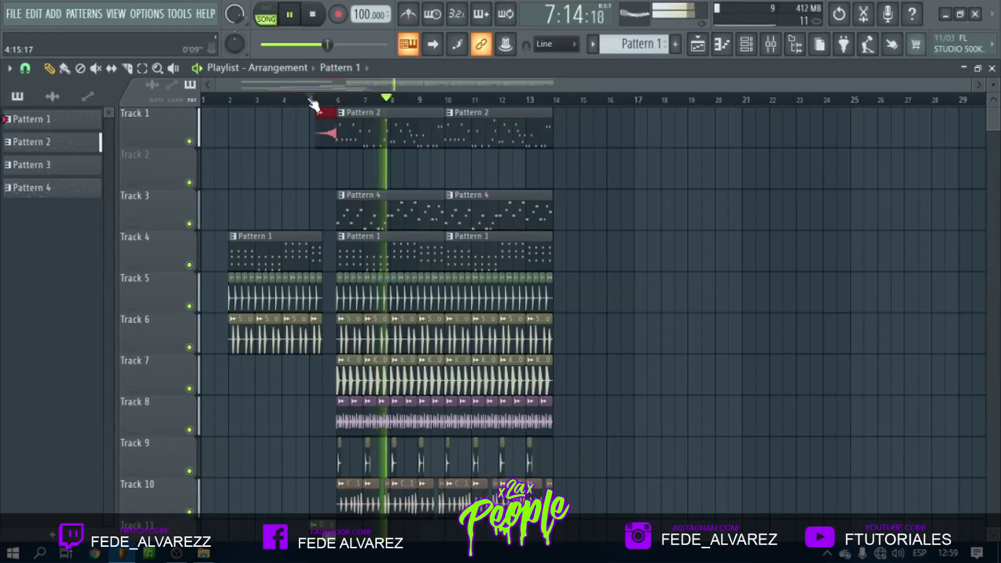
{"action": "scroll", "coordinate": [453, 103], "scroll_direction": "up", "scroll_amount": 6}
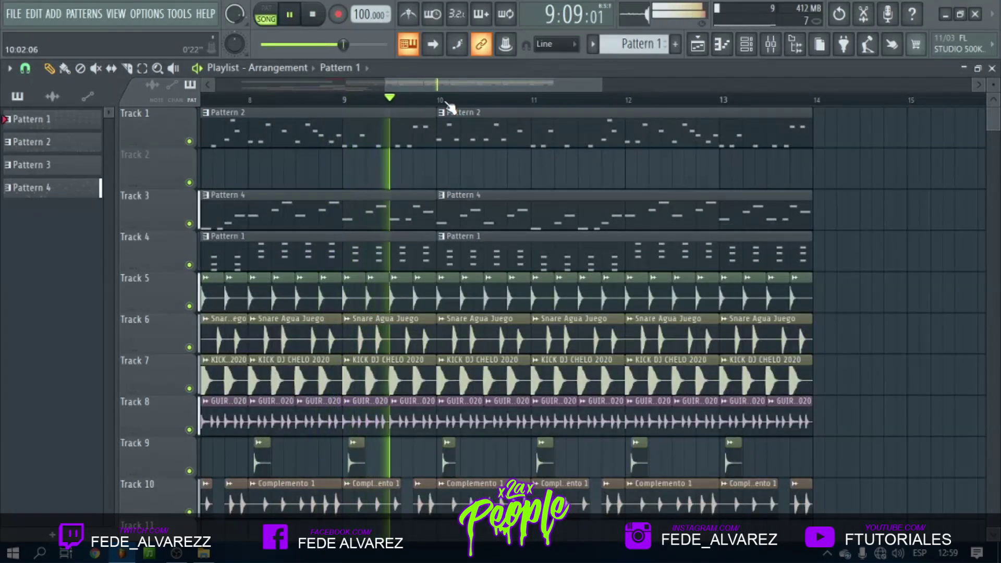
{"action": "scroll", "coordinate": [449, 107], "scroll_direction": "down", "scroll_amount": 6}
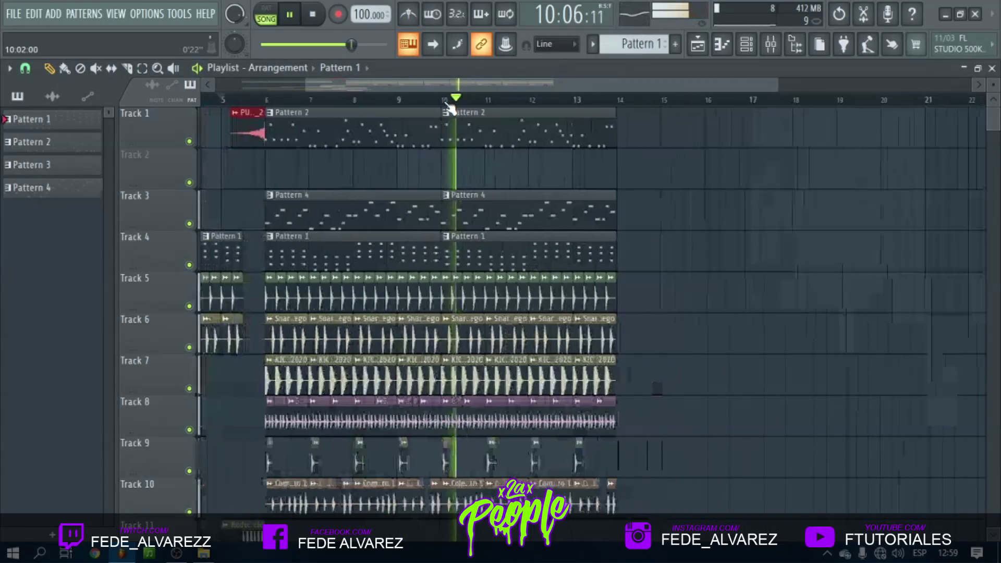
{"action": "scroll", "coordinate": [584, 102], "scroll_direction": "up", "scroll_amount": 3}
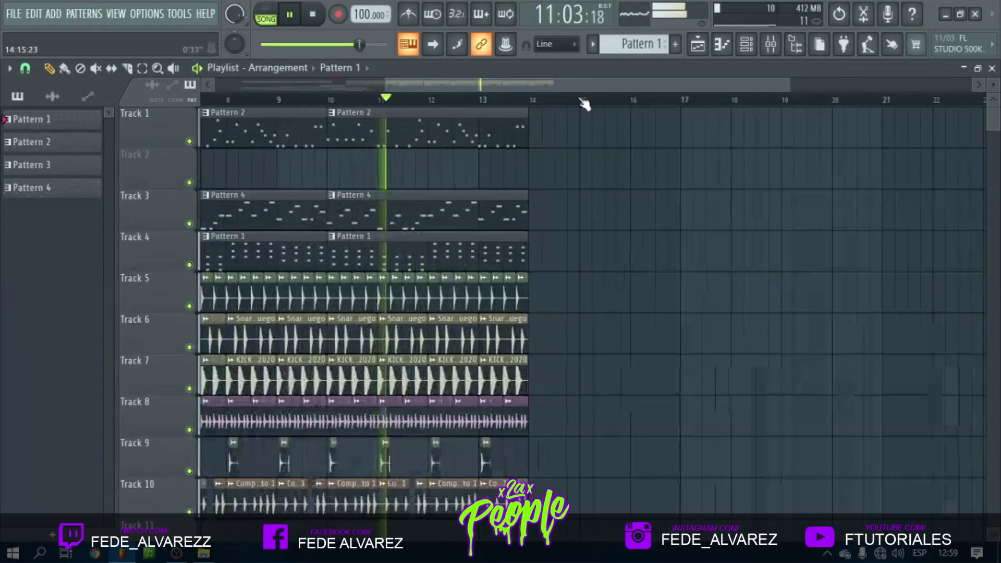